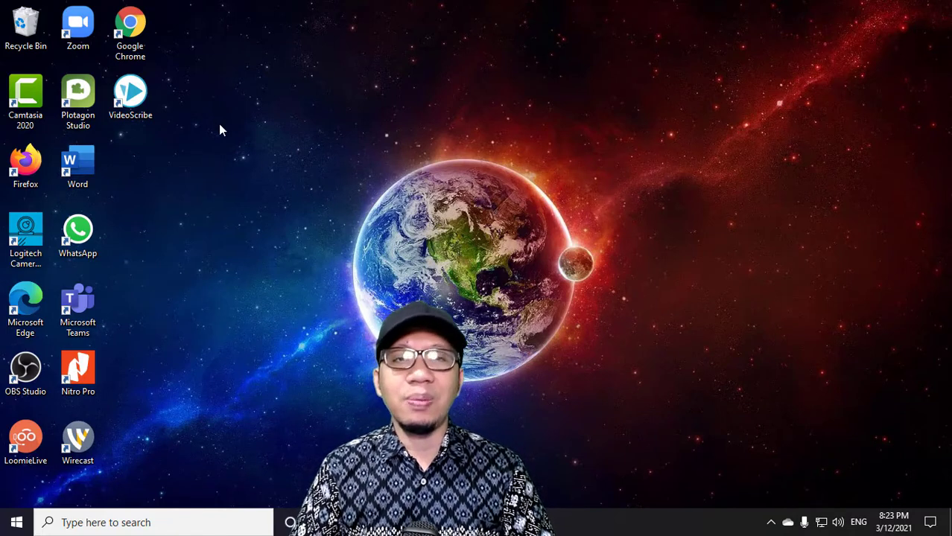
- Launch VideoScribe and enter it in offline mode without logging in
left_click(140, 100)
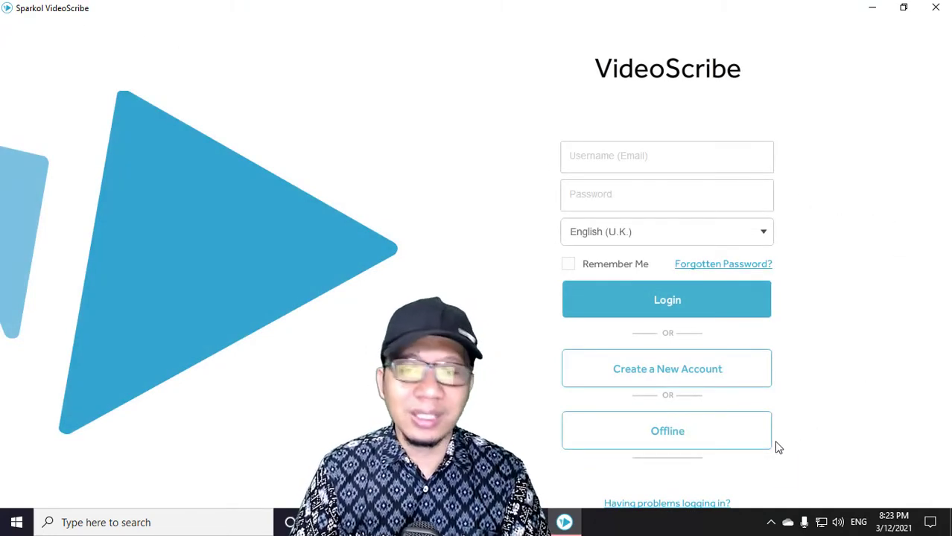
left_click(708, 440)
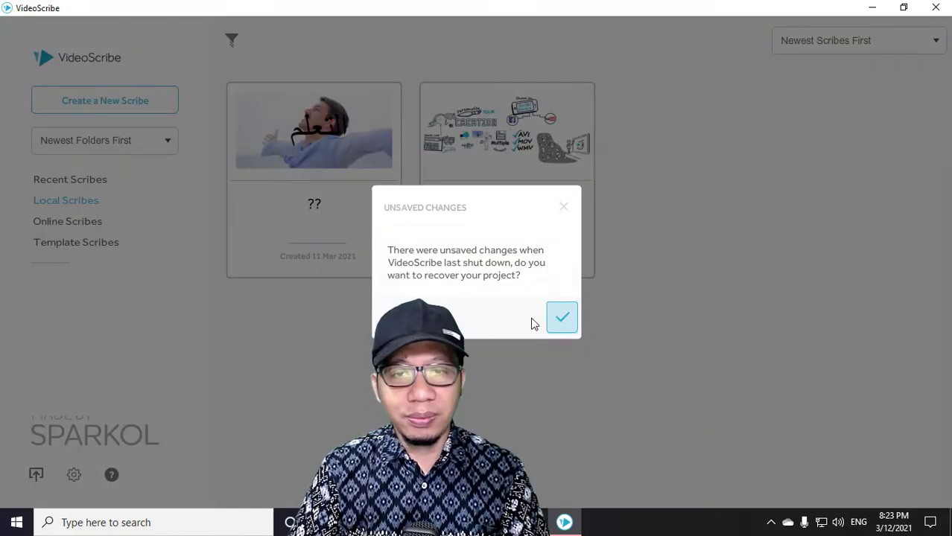
- Recover the unsaved project and close it without saving
left_click(562, 316)
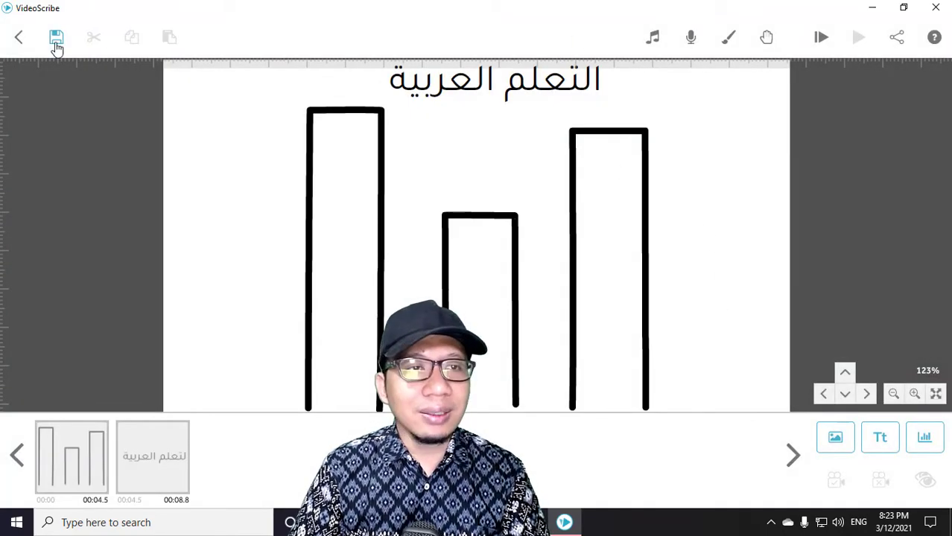
left_click(19, 39)
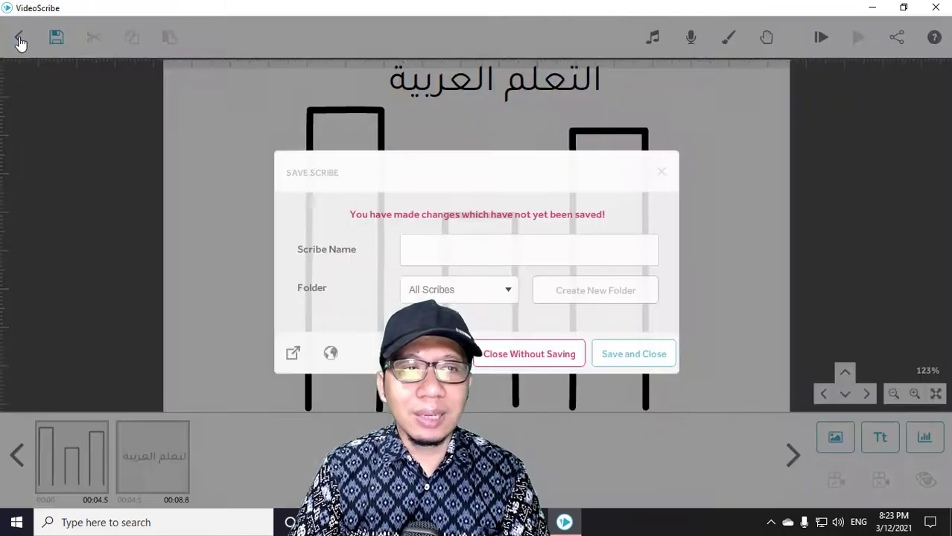
left_click(555, 356)
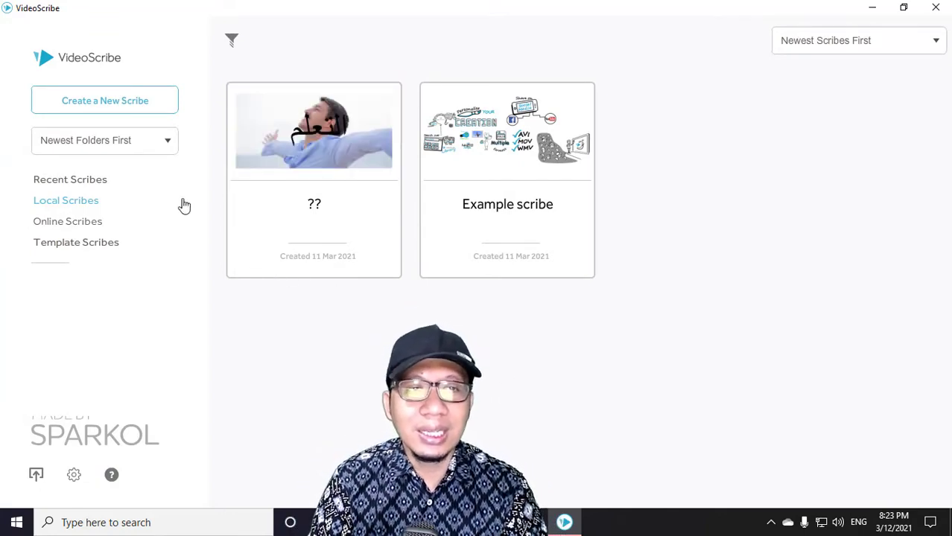
- Create a new blank scribe and start a text element in the Caveat font
left_click(88, 102)
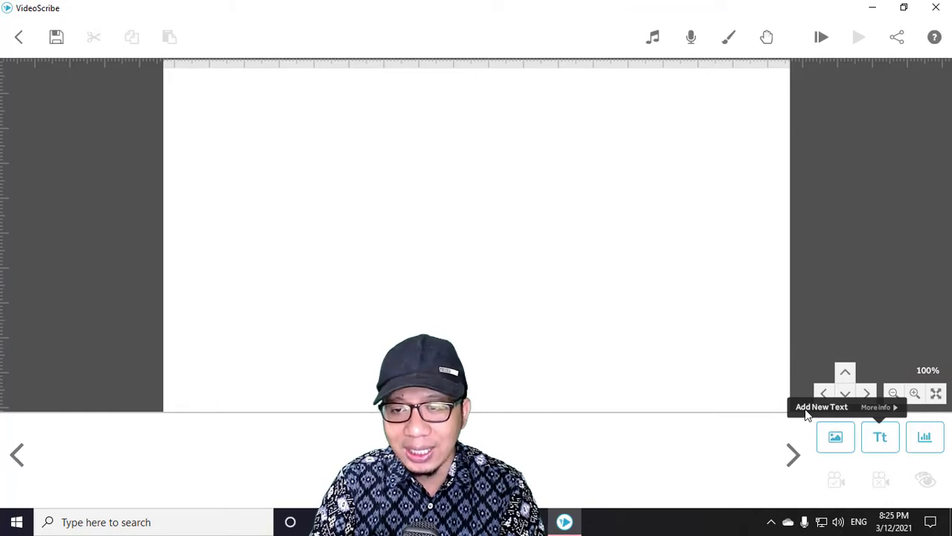
left_click(886, 441)
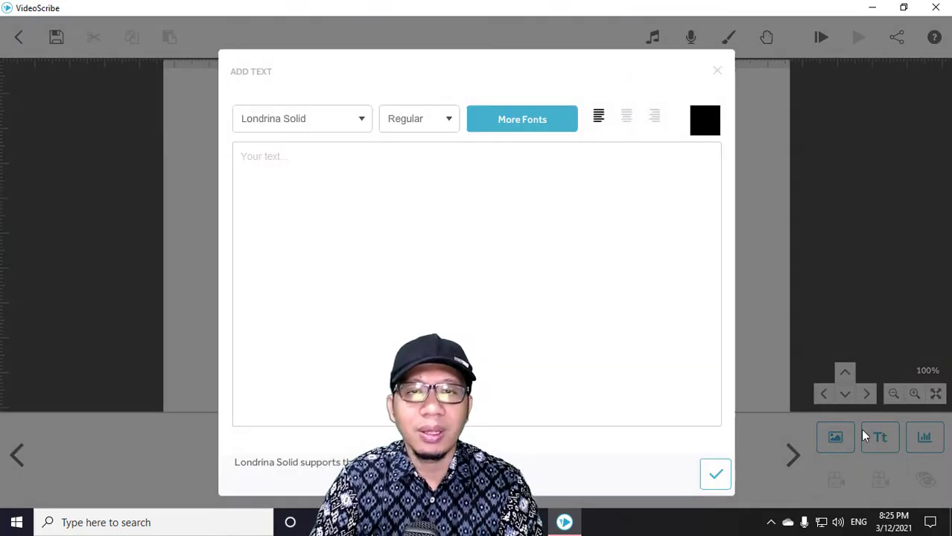
left_click(359, 121)
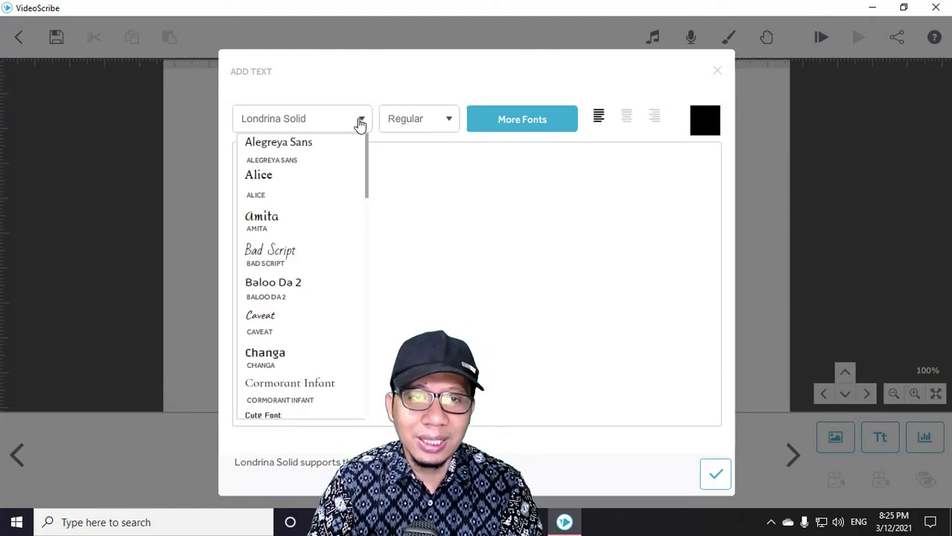
left_click(266, 321)
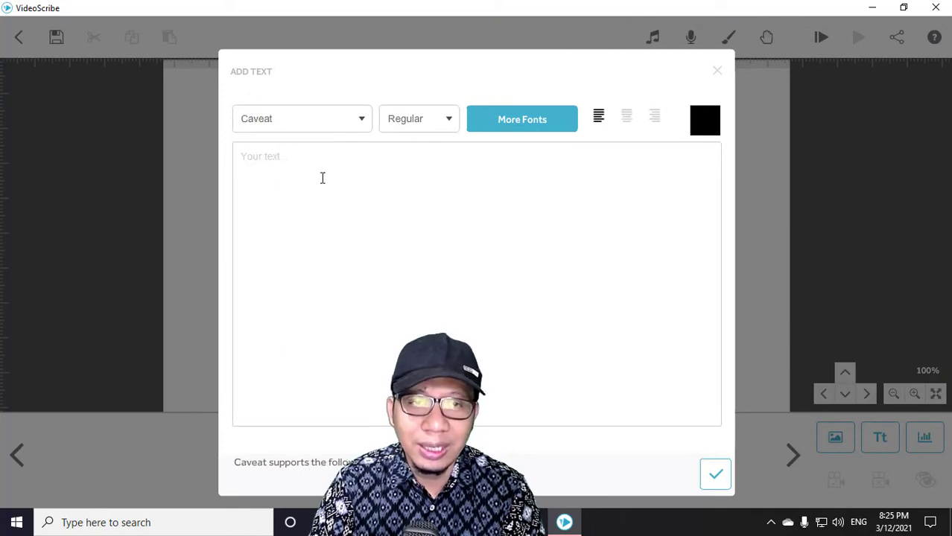
- Format the new text as bold, centre-aligned and dark purple from the first row of the colour palette
left_click(439, 114)
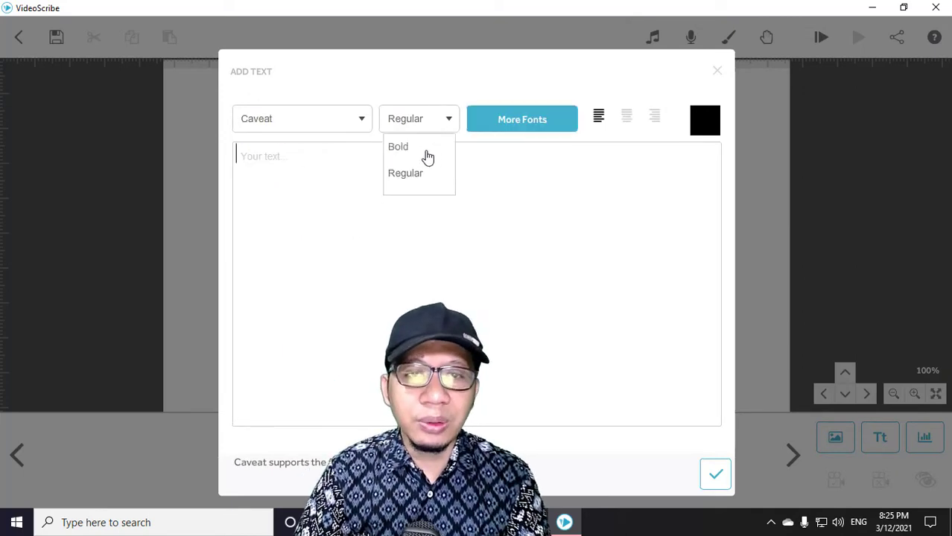
left_click(406, 150)
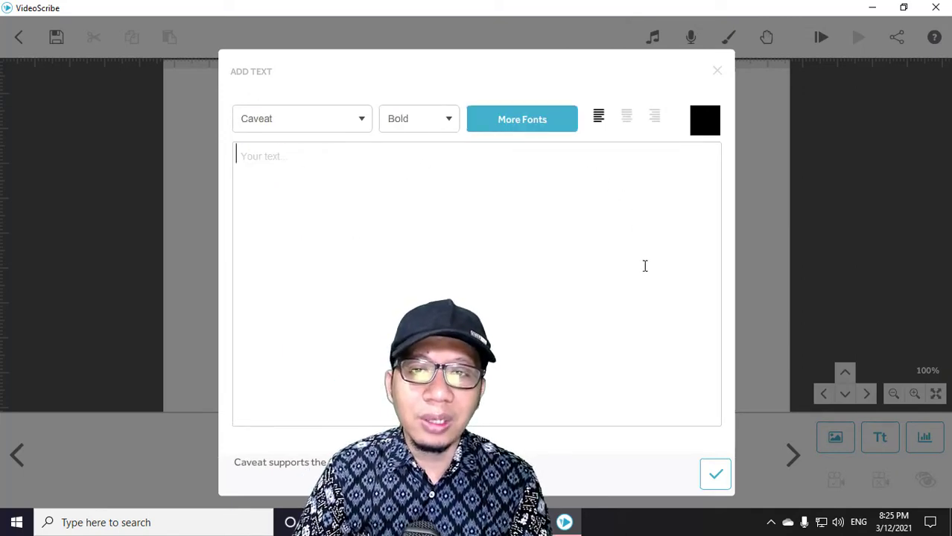
left_click(625, 119)
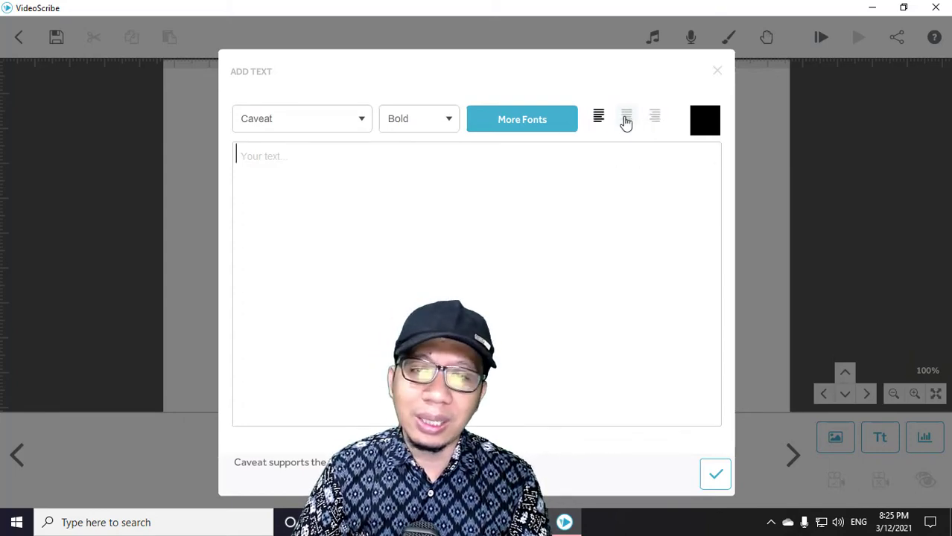
left_click(701, 124)
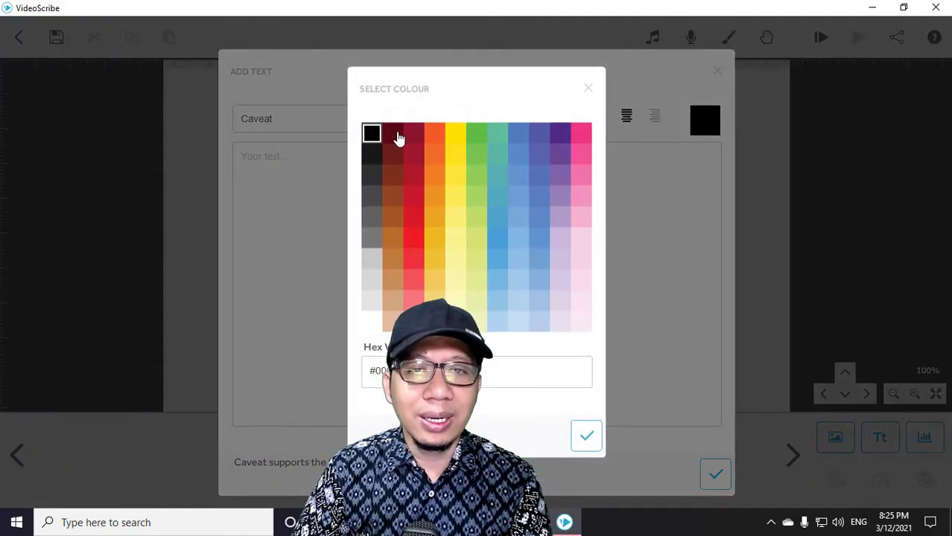
left_click(561, 136)
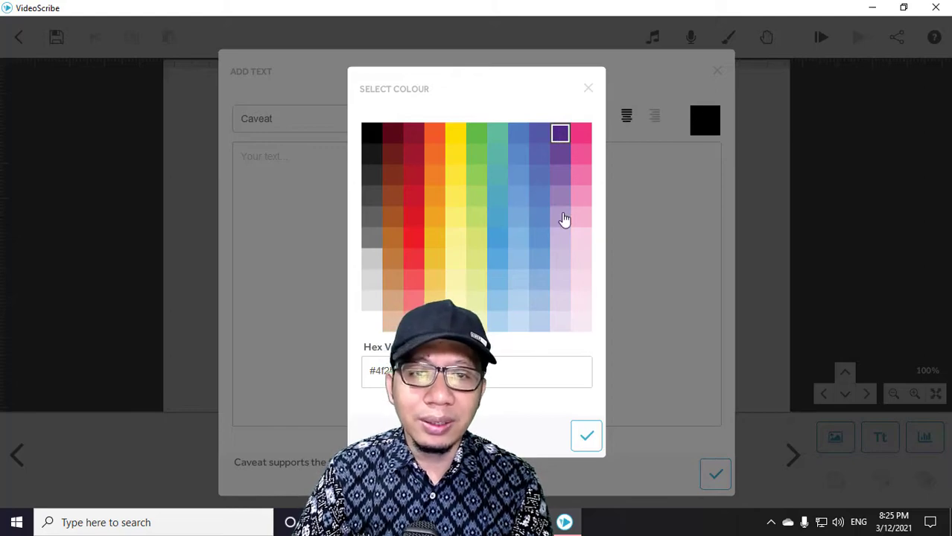
left_click(595, 440)
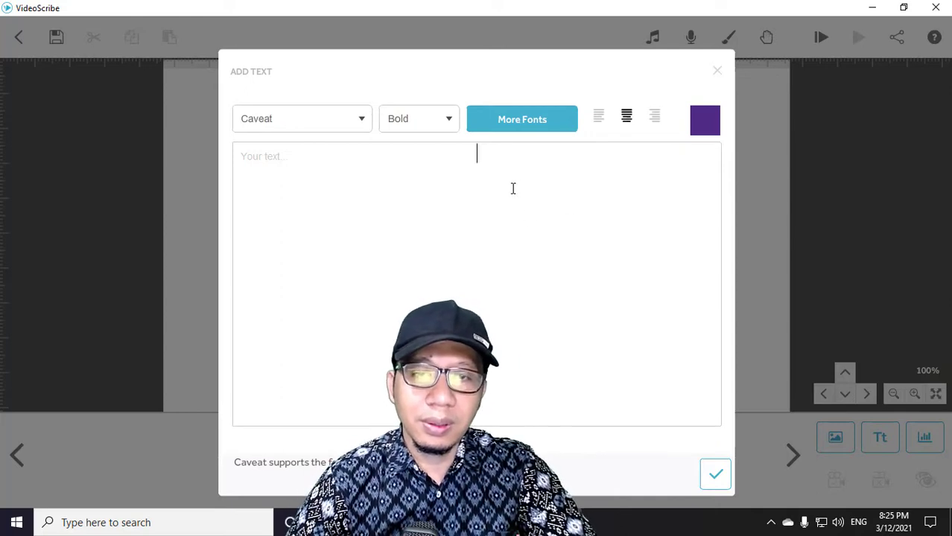
- Enter the presenter's full name with capitalised initials as the text and add it to the canvas
type("dsd")
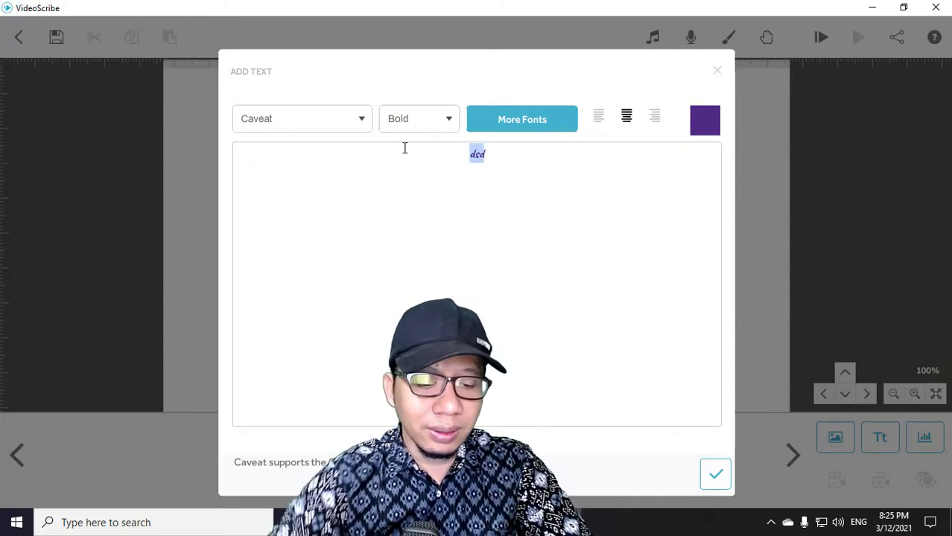
type("och Wa")
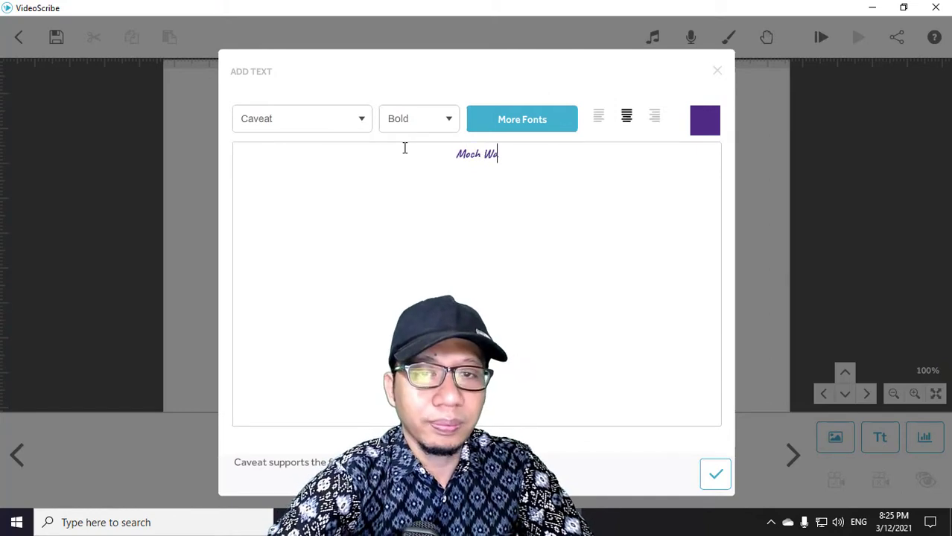
type("hib dar")
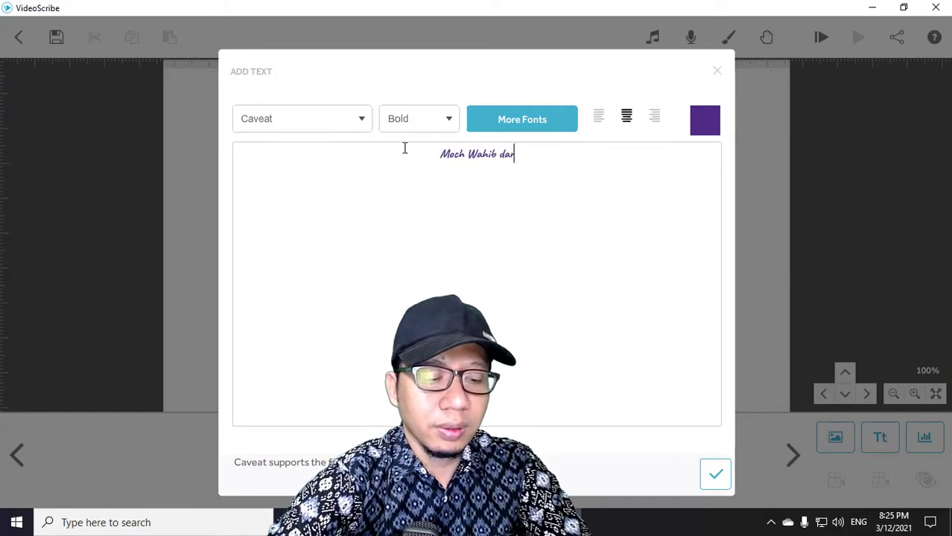
type("iyodi")
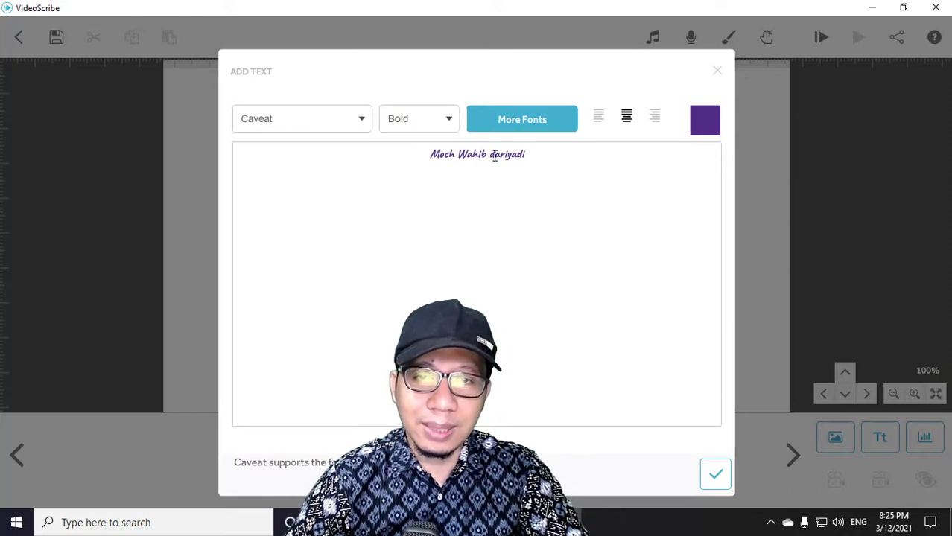
type("D")
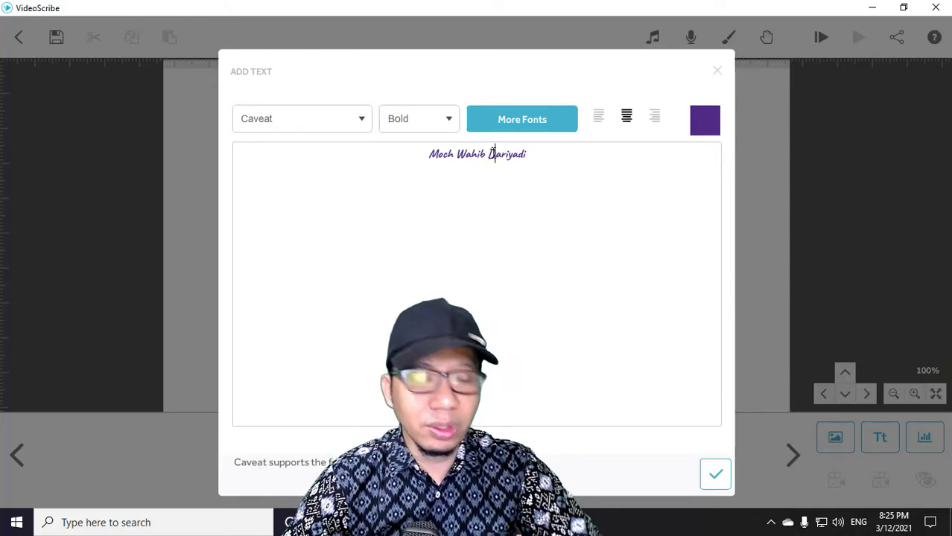
left_click(714, 479)
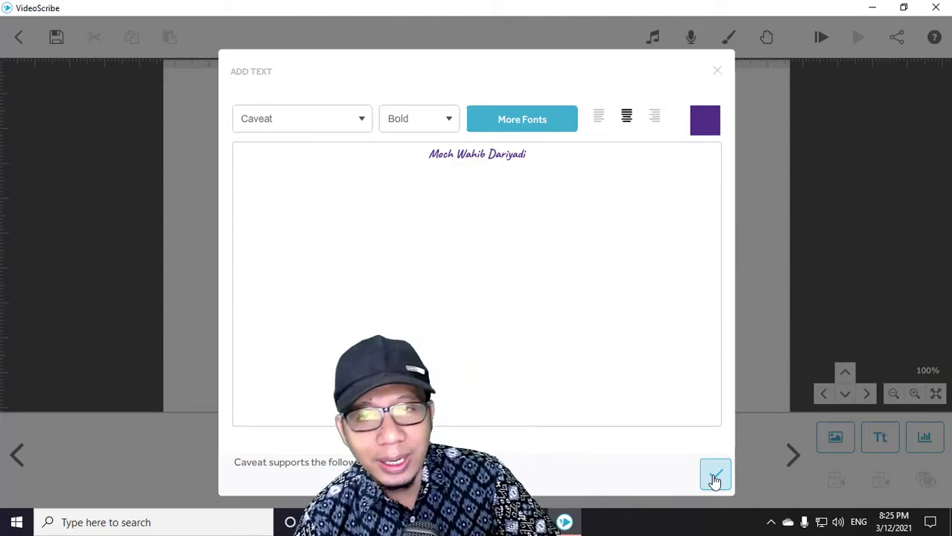
left_click(713, 480)
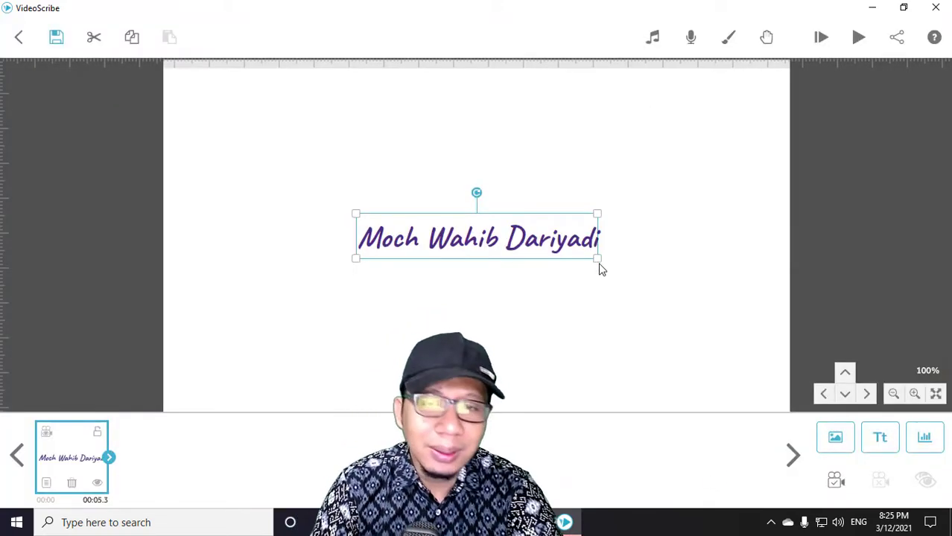
- Enlarge the name text about its centre to roughly 70% of the canvas width
left_click_drag(600, 264, 633, 285)
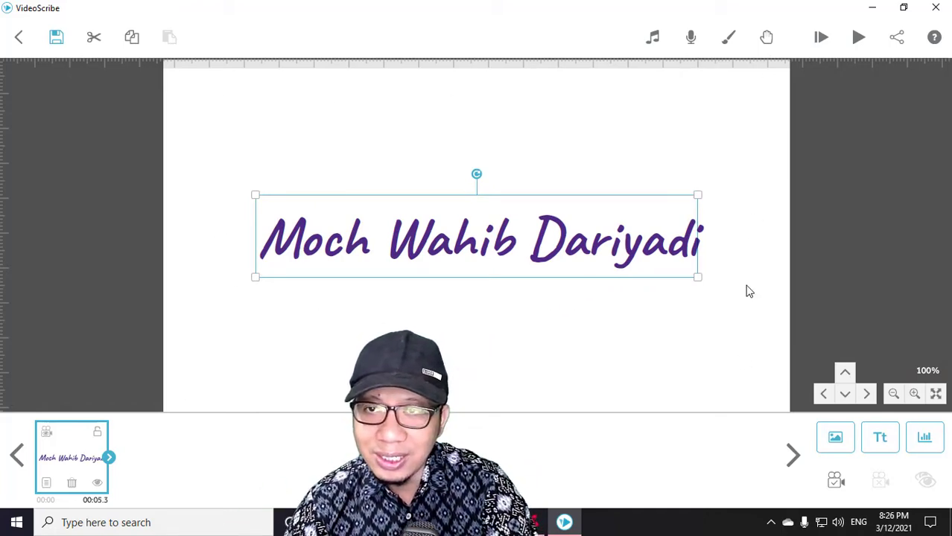
left_click(609, 369)
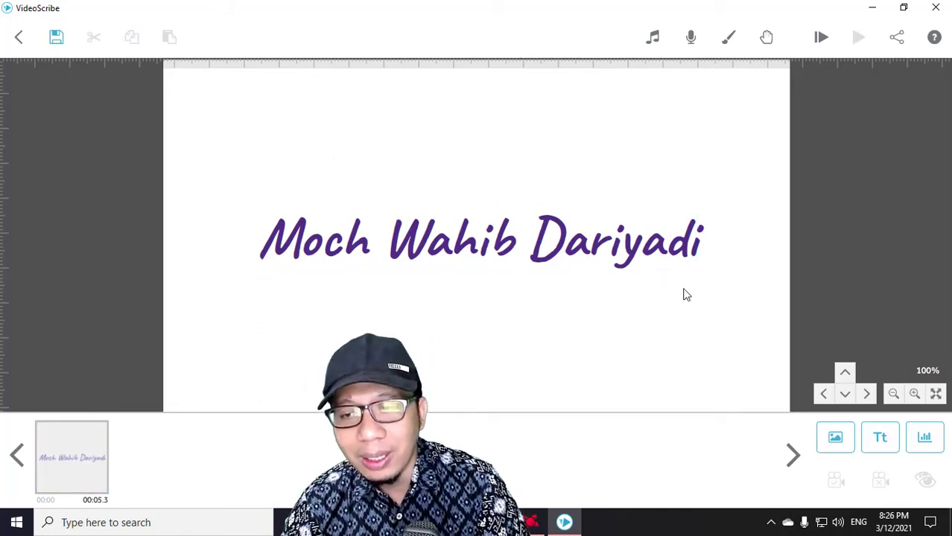
- Set the camera position for the name text at 110% zoom with the whole name in frame
left_click(574, 255)
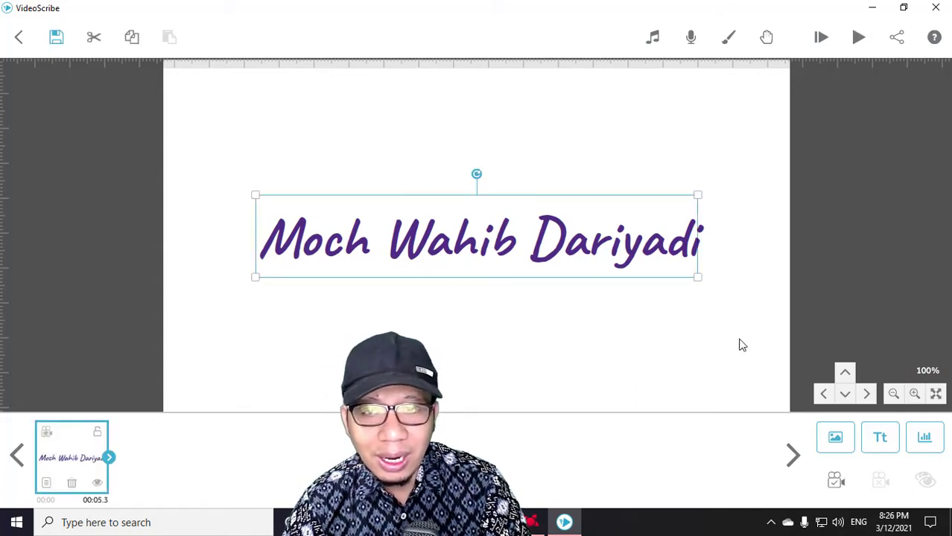
left_click(896, 397)
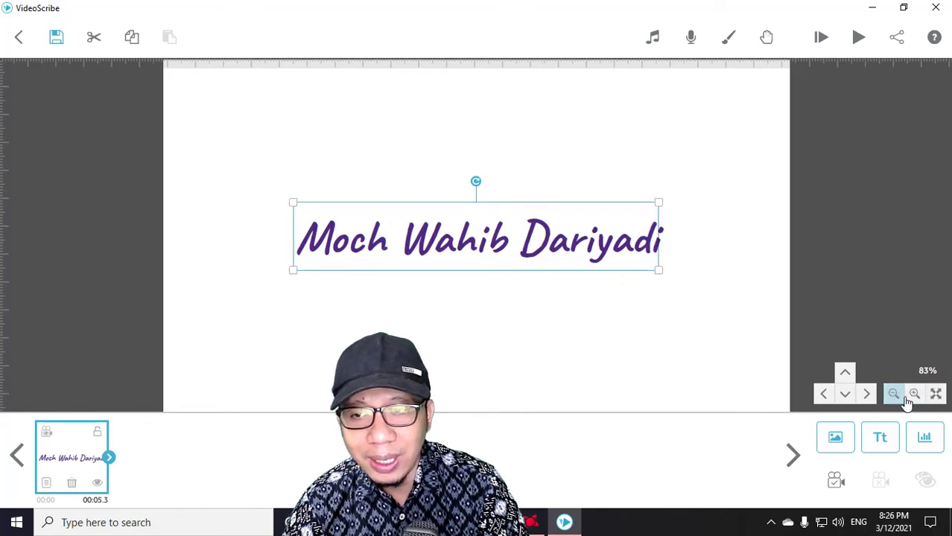
left_click(895, 398)
left_click(893, 395)
left_click(913, 395)
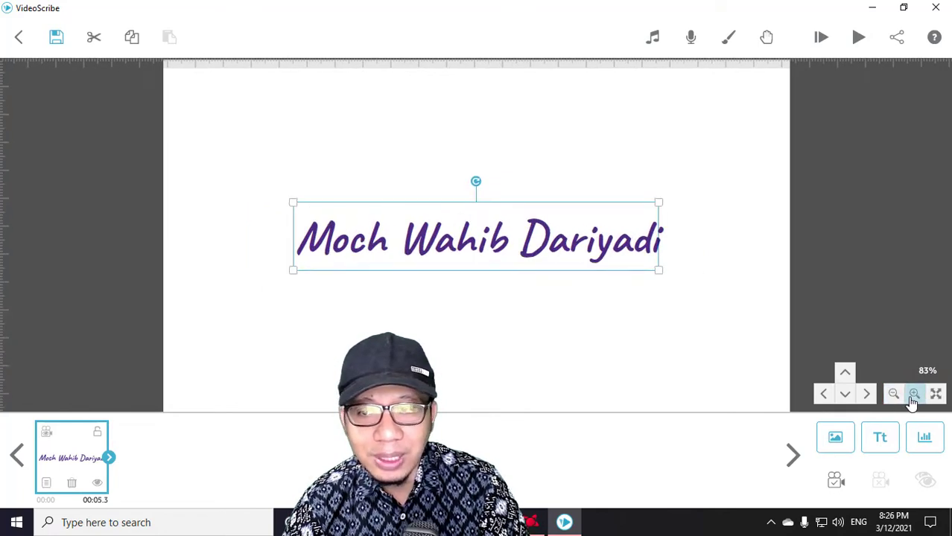
left_click(914, 395)
left_click(913, 396)
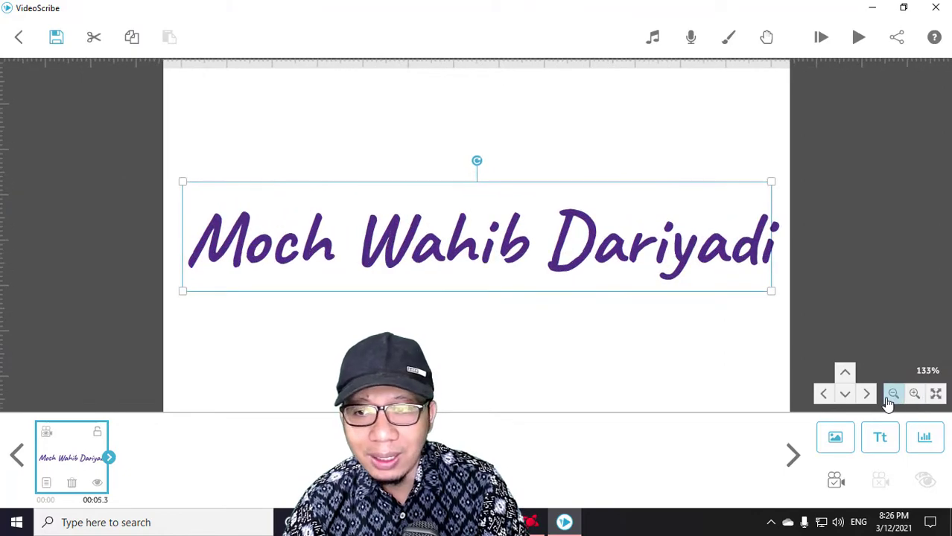
left_click(893, 395)
left_click(892, 395)
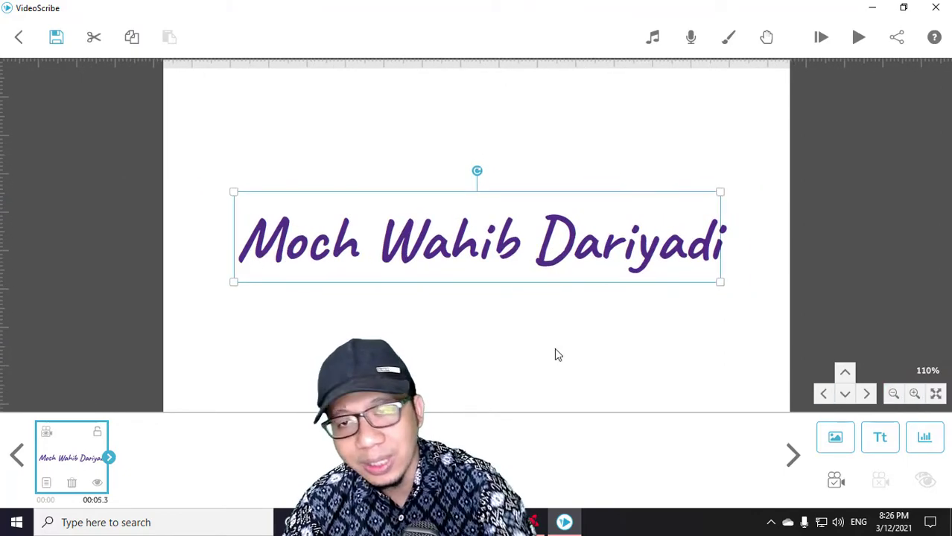
left_click(583, 352)
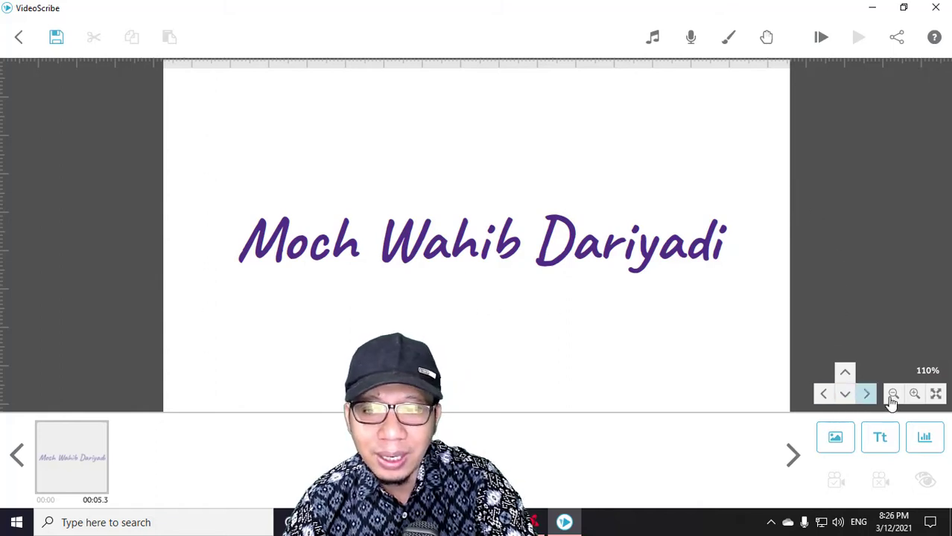
left_click(579, 269)
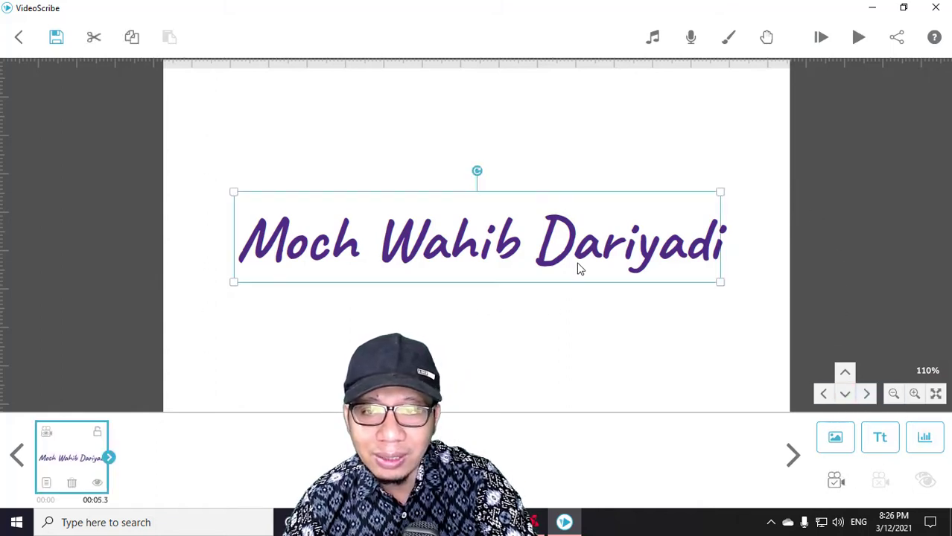
left_click(834, 486)
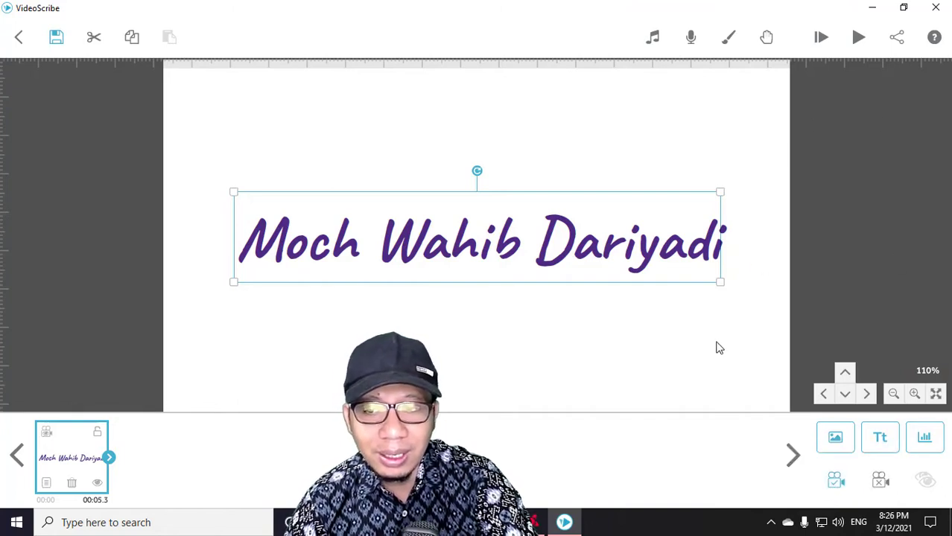
left_click(532, 324)
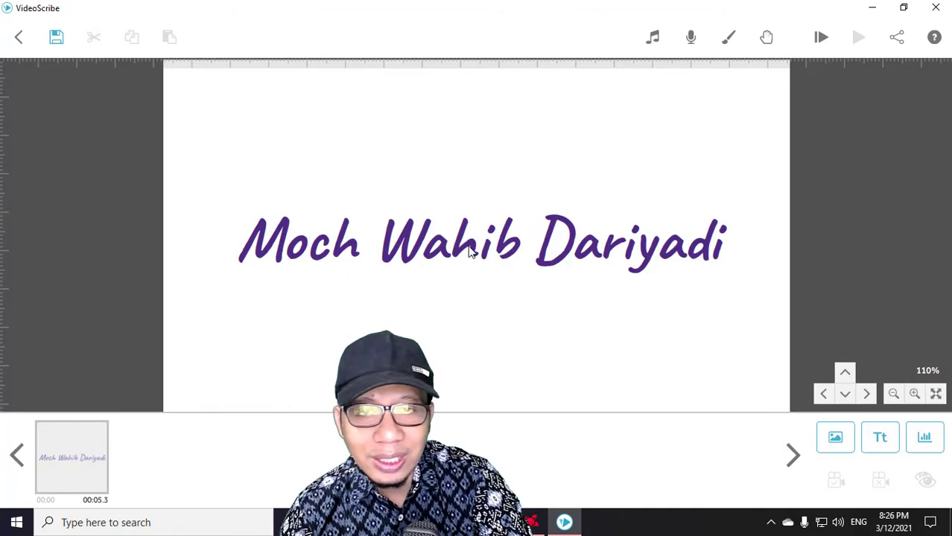
- Preview the name text's drawing animation from the selected element and reselect the text
left_click(566, 236)
left_click(855, 38)
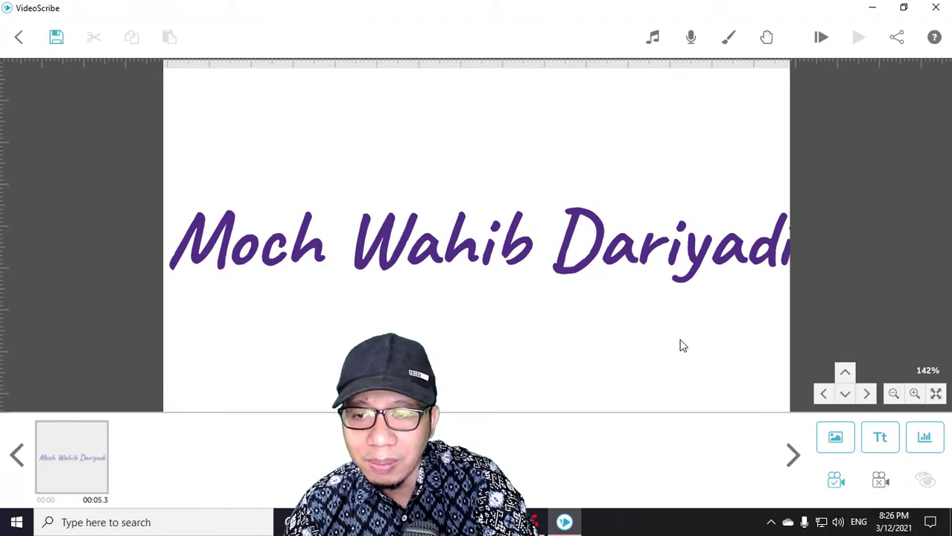
left_click(668, 254)
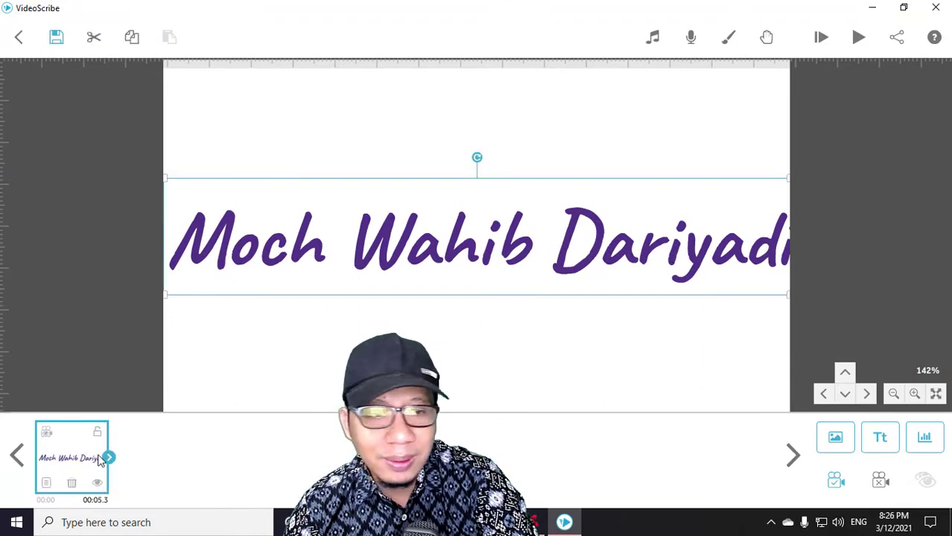
- Set the name text's animate time to 2.0 s and its pause time to 1.0 s, and apply the changes
left_click(46, 433)
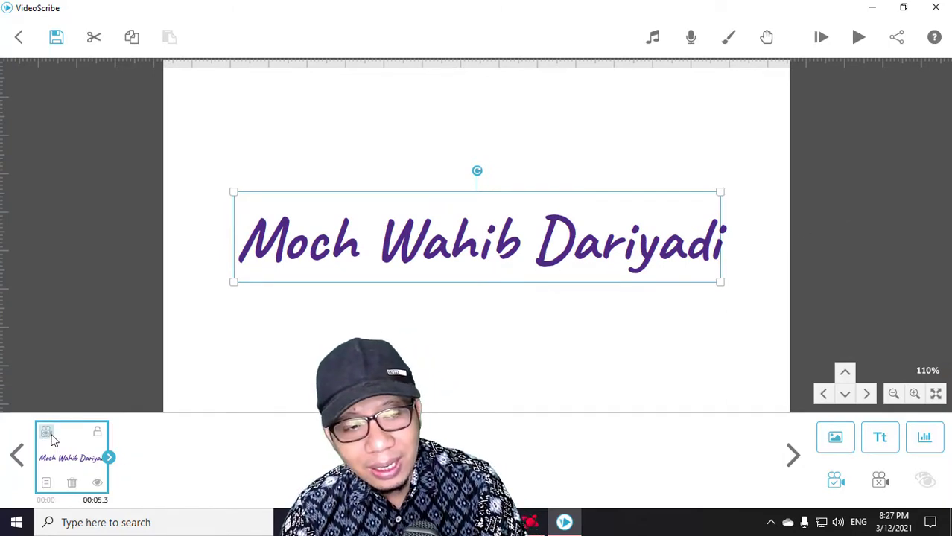
left_click(47, 484)
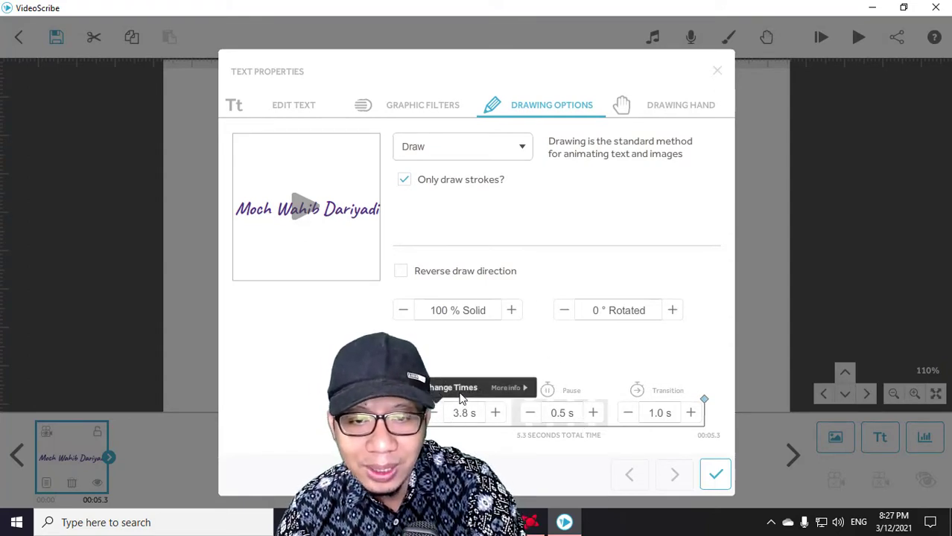
left_click(433, 415)
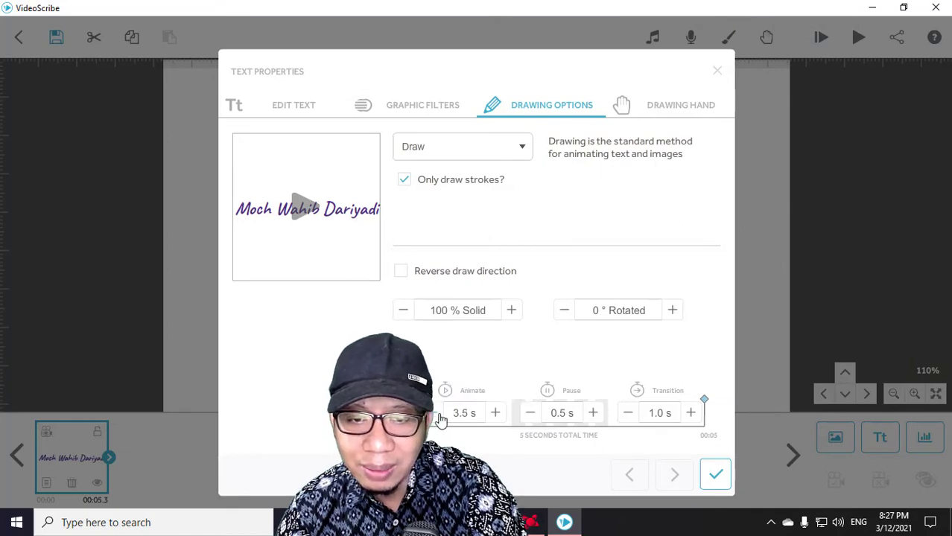
left_click(495, 414)
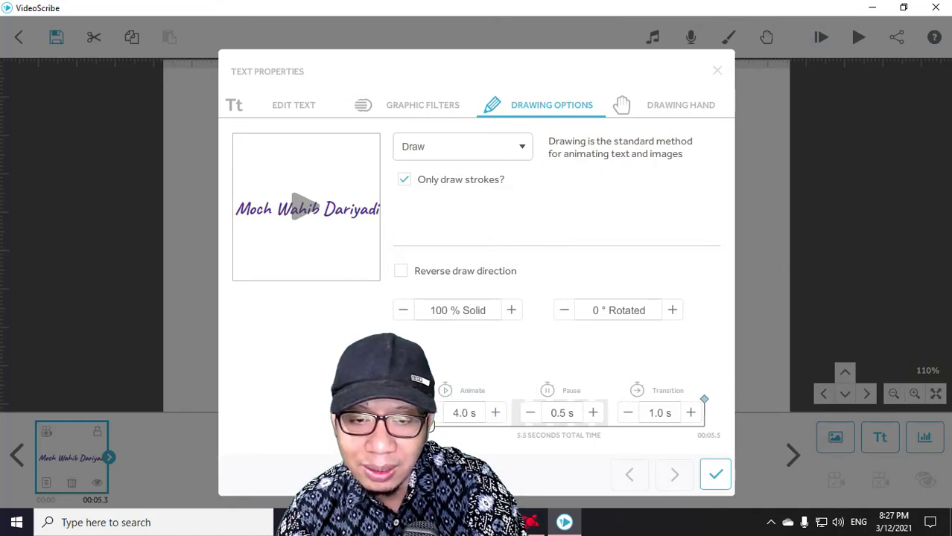
left_click(432, 414)
left_click(433, 414)
left_click(432, 414)
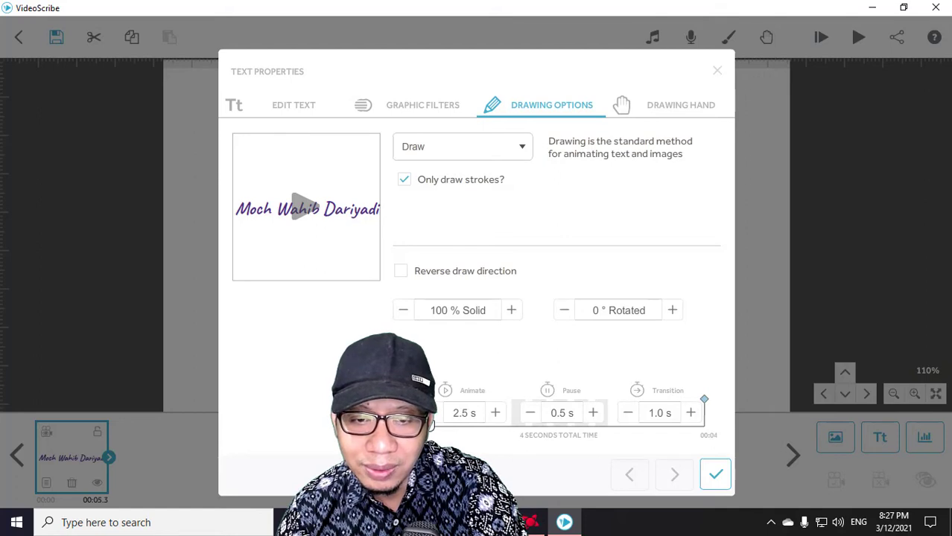
left_click(434, 414)
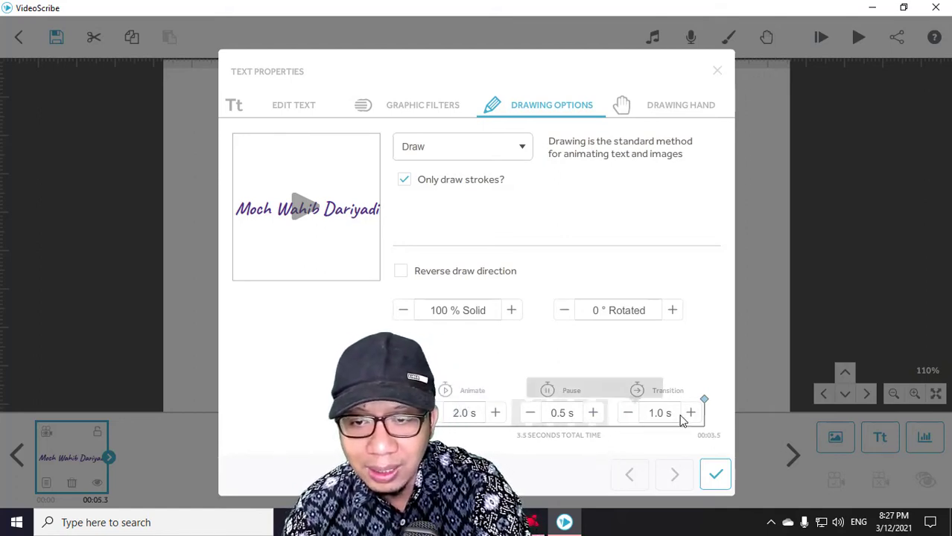
left_click(592, 414)
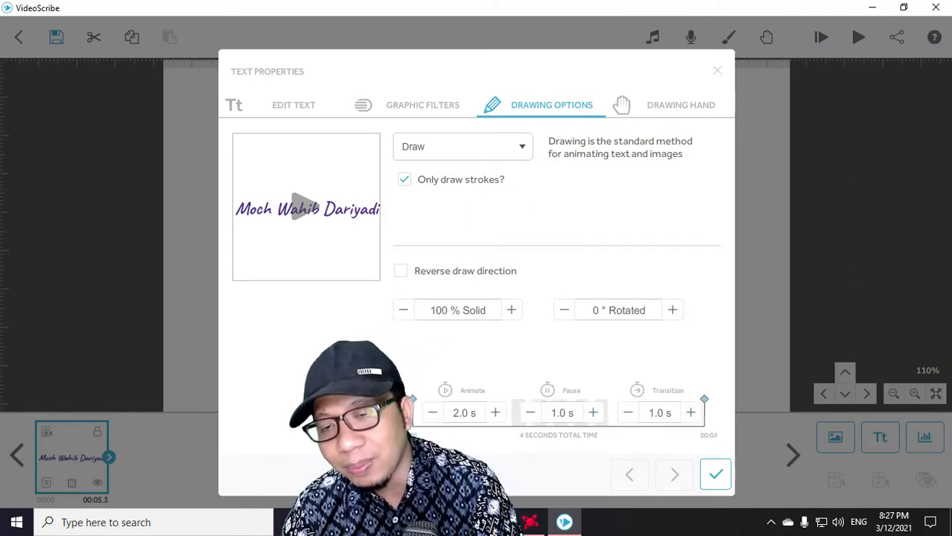
left_click(716, 476)
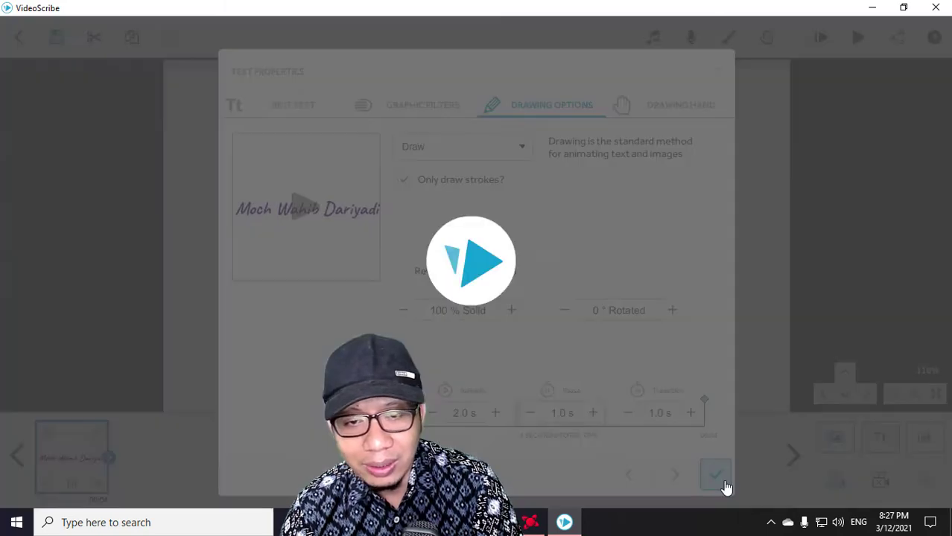
- Preview the name text's drawing animation from the selected element and examine the available default scribe hands without changing the choice
left_click(861, 38)
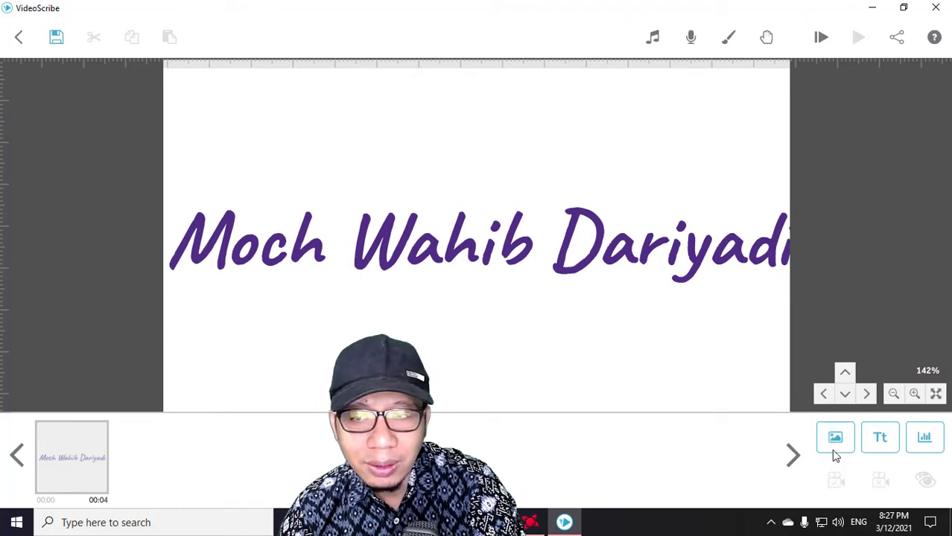
left_click(650, 240)
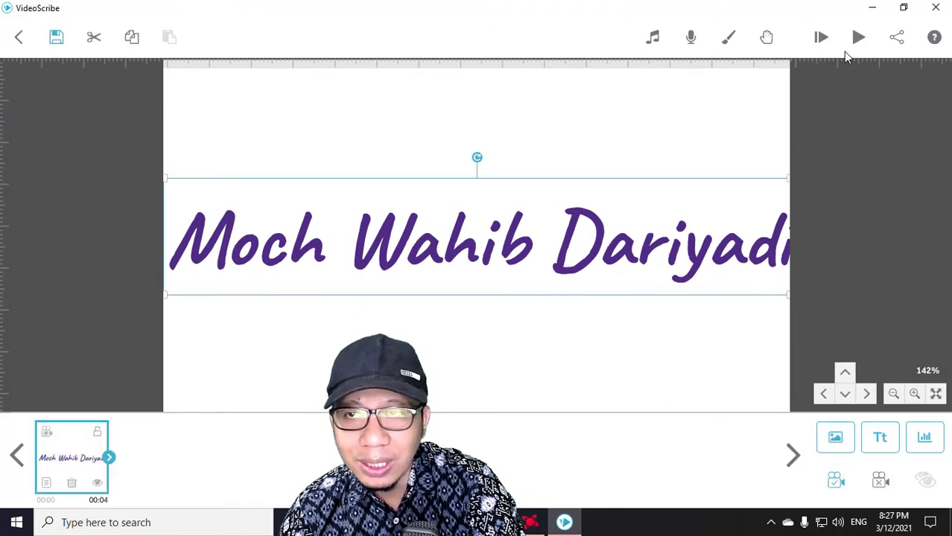
left_click(860, 38)
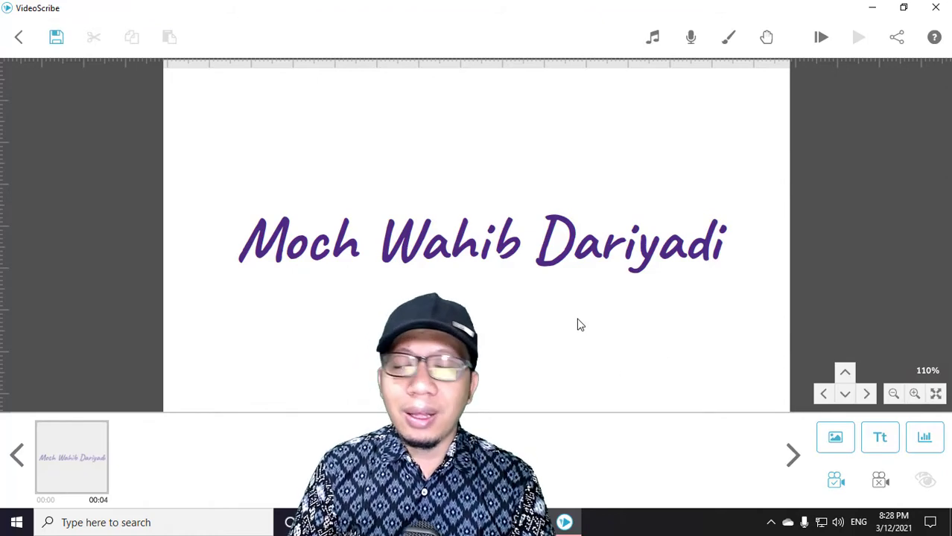
left_click(766, 38)
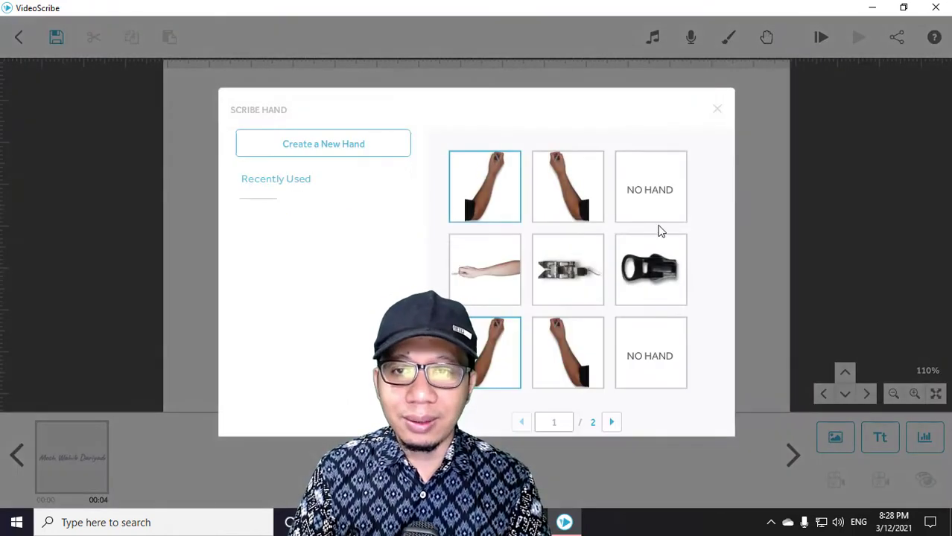
left_click(716, 111)
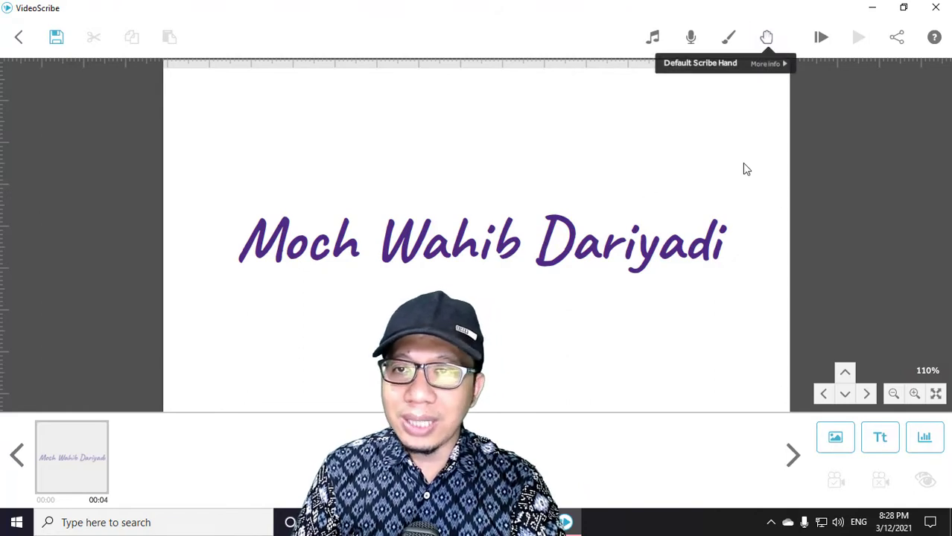
- Open the library for adding a new image and examine its category list and the Arrows images
left_click(838, 443)
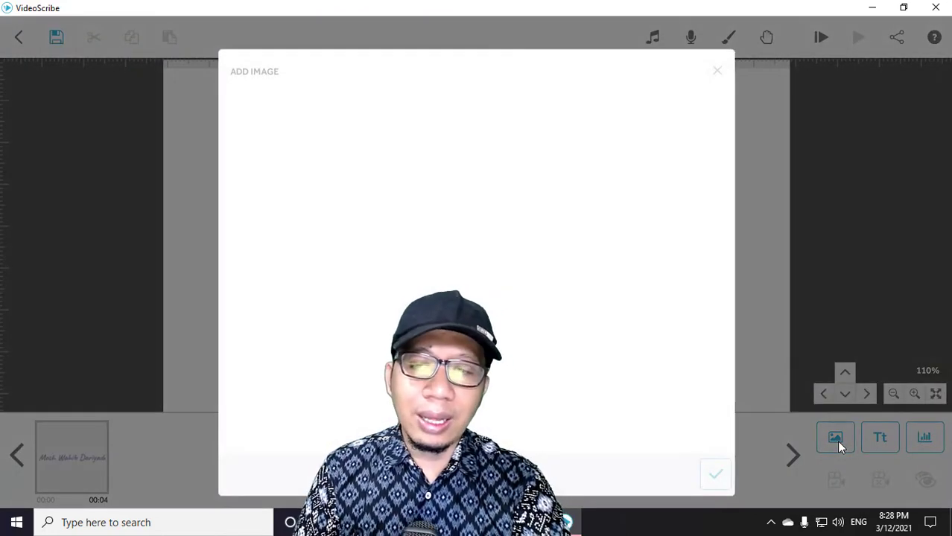
left_click(738, 95)
left_click(834, 437)
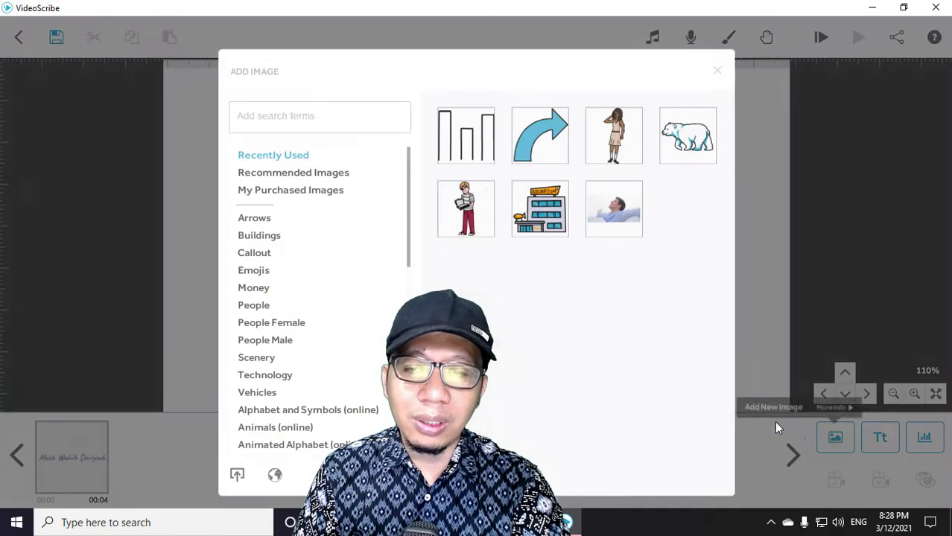
scroll(291, 279, "down", 10)
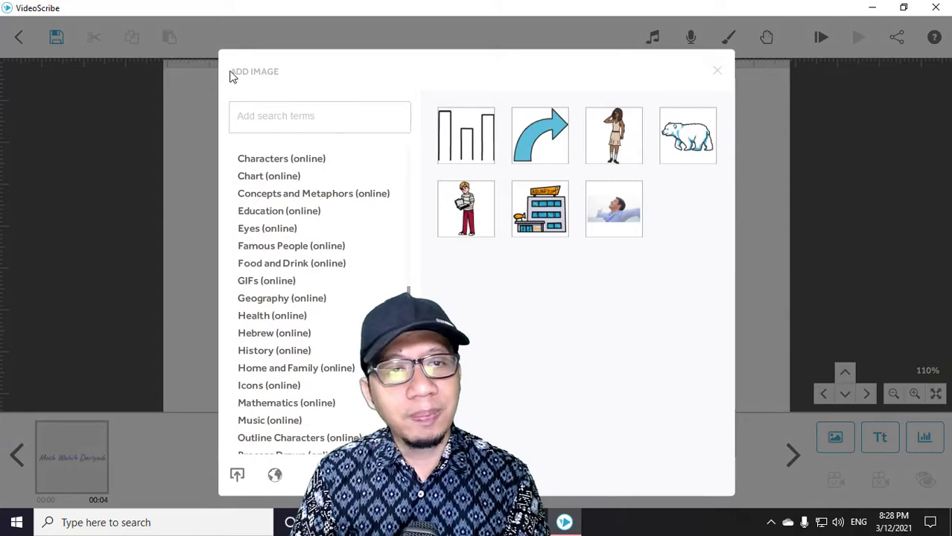
scroll(350, 265, "up", 1)
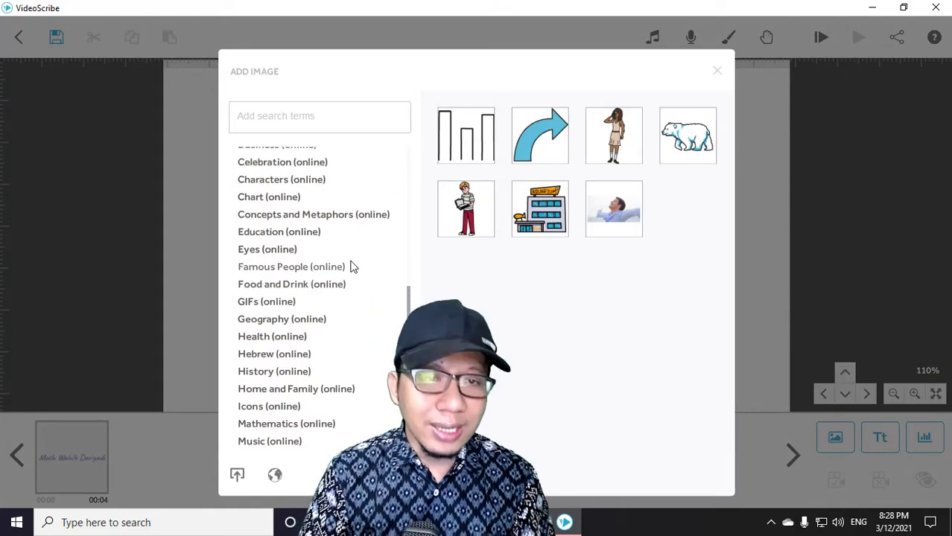
scroll(350, 272, "down", 3)
scroll(347, 274, "down", 2)
scroll(344, 275, "up", 13)
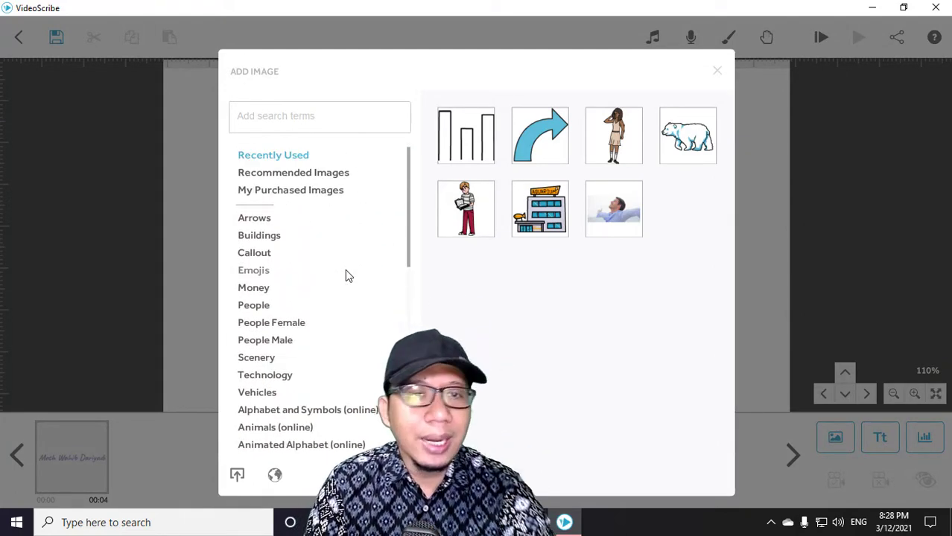
left_click(262, 223)
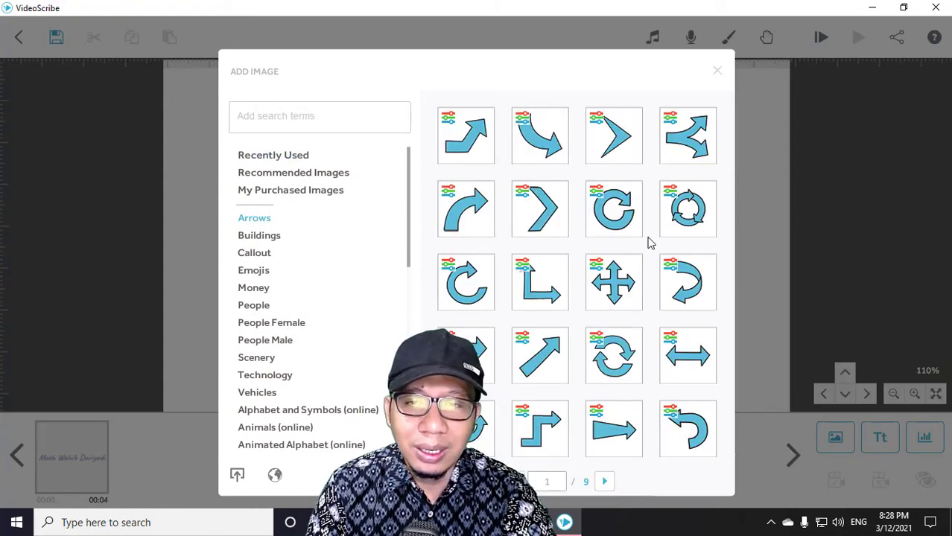
scroll(645, 243, "down", 2)
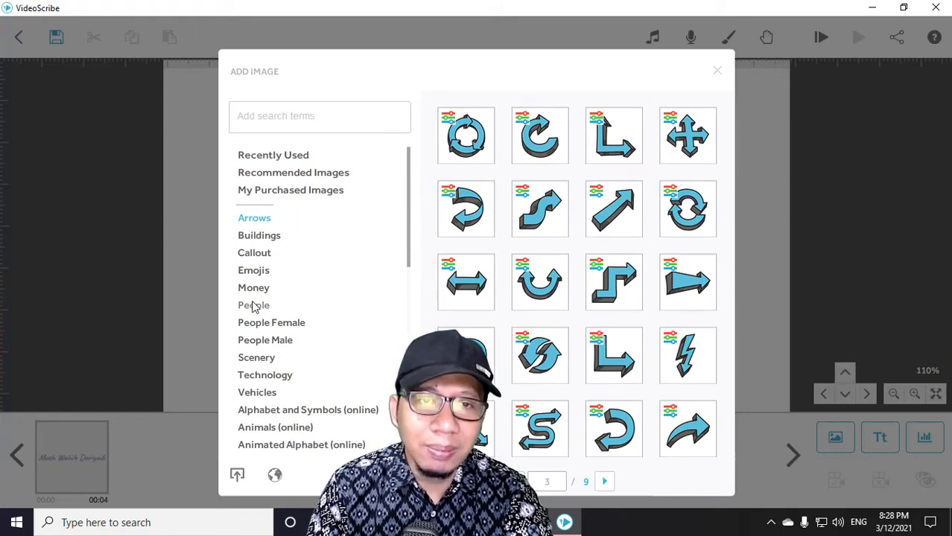
- Examine all pages of the Buildings category in the image library
left_click(259, 236)
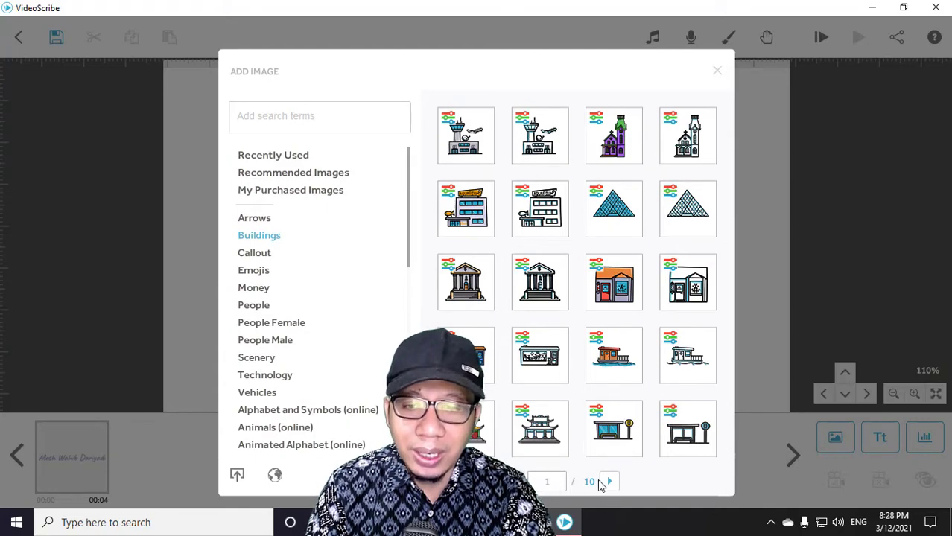
left_click(608, 483)
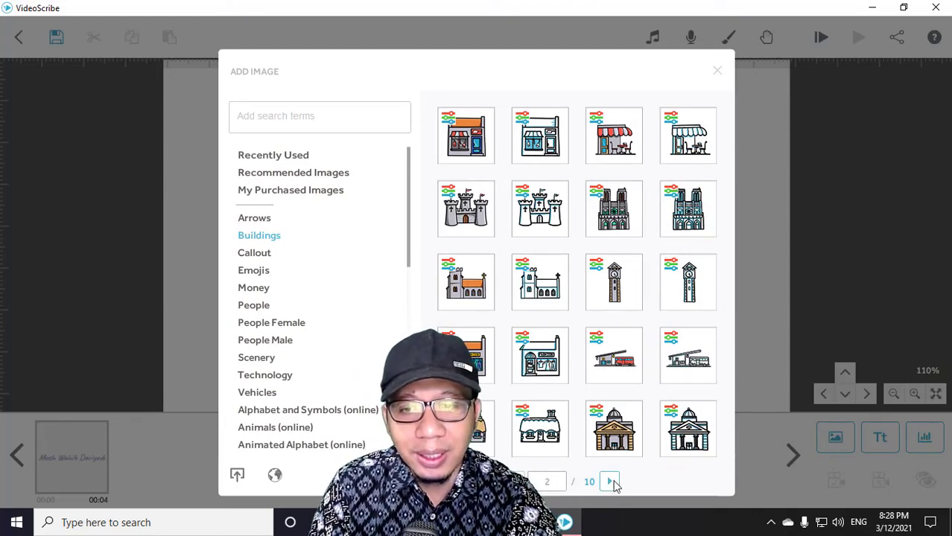
left_click(609, 483)
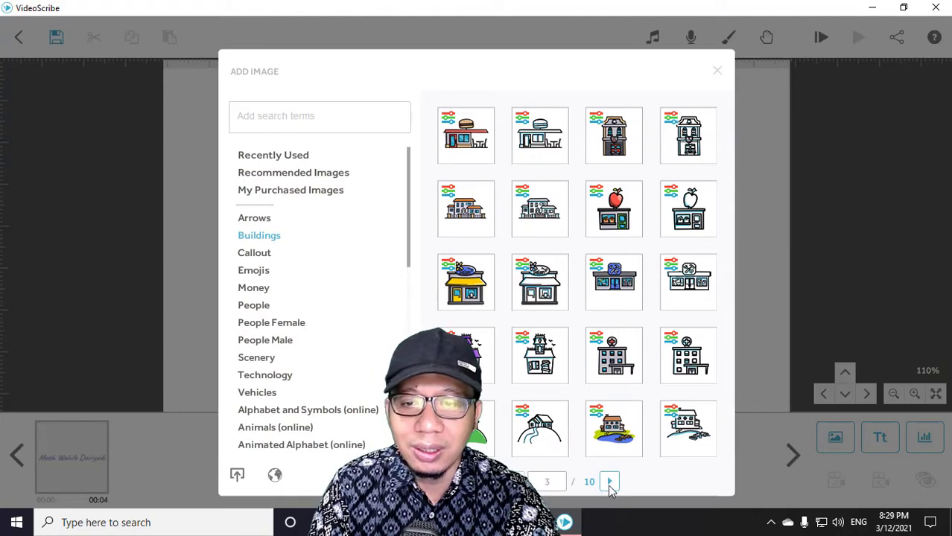
left_click(610, 486)
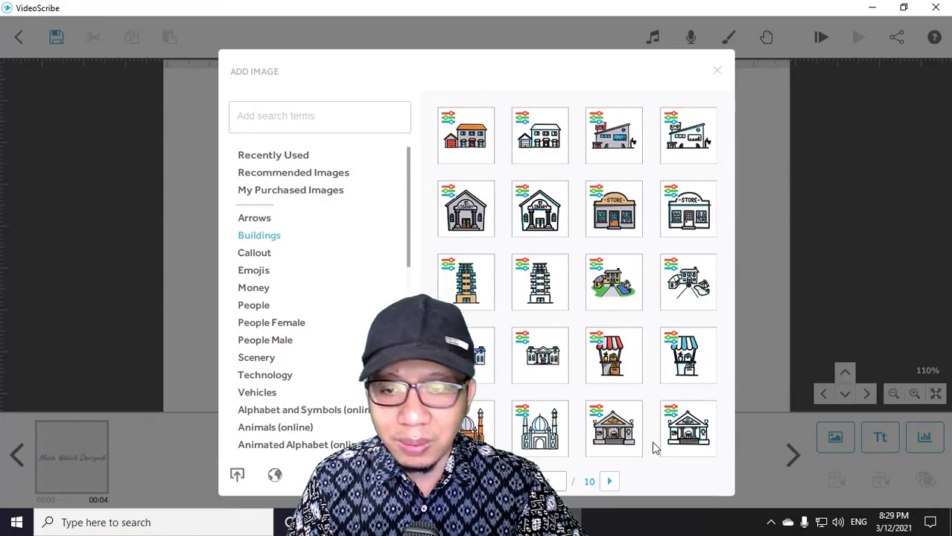
left_click(607, 483)
left_click(607, 483)
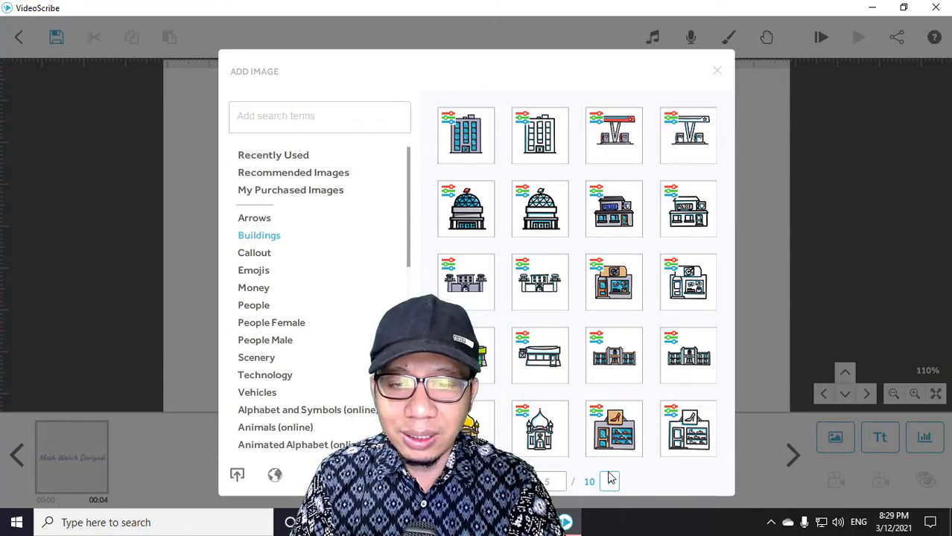
left_click(610, 481)
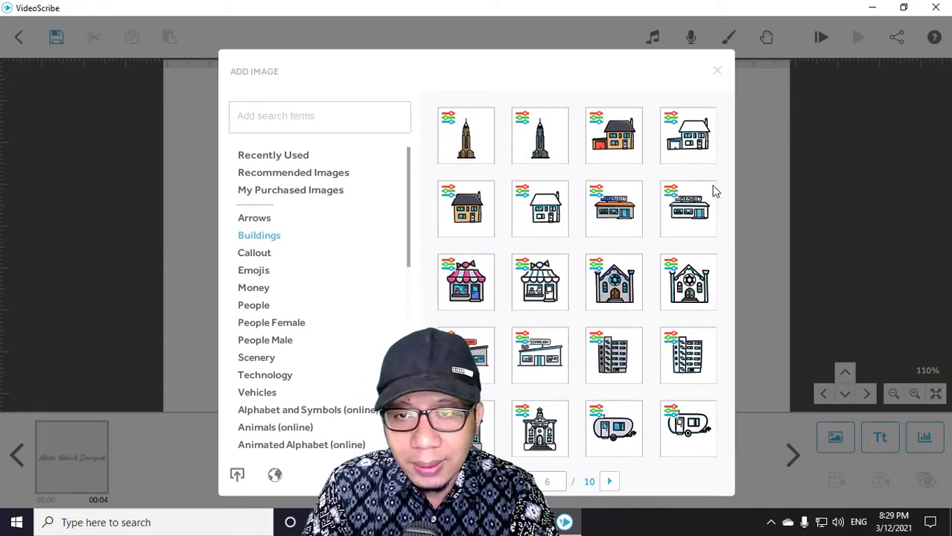
left_click(610, 481)
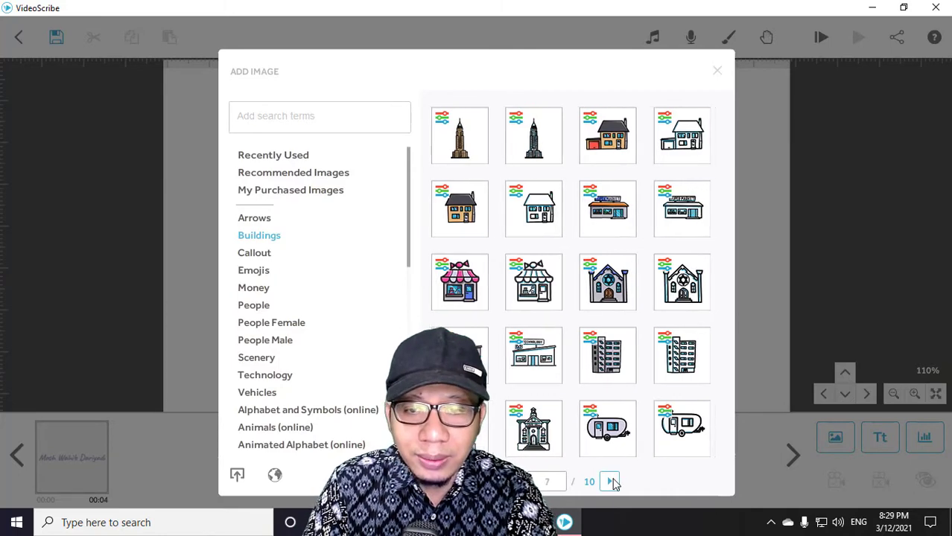
left_click(610, 481)
left_click(610, 481)
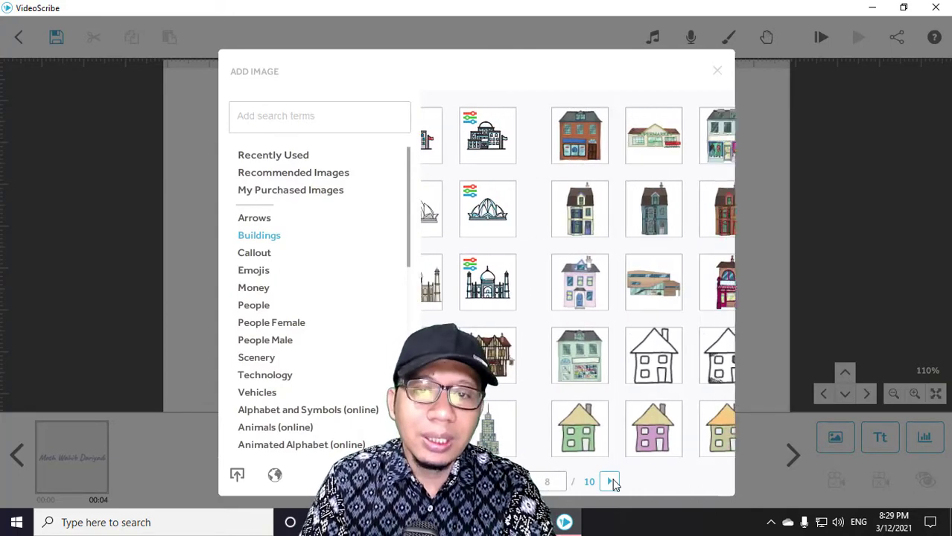
left_click(610, 481)
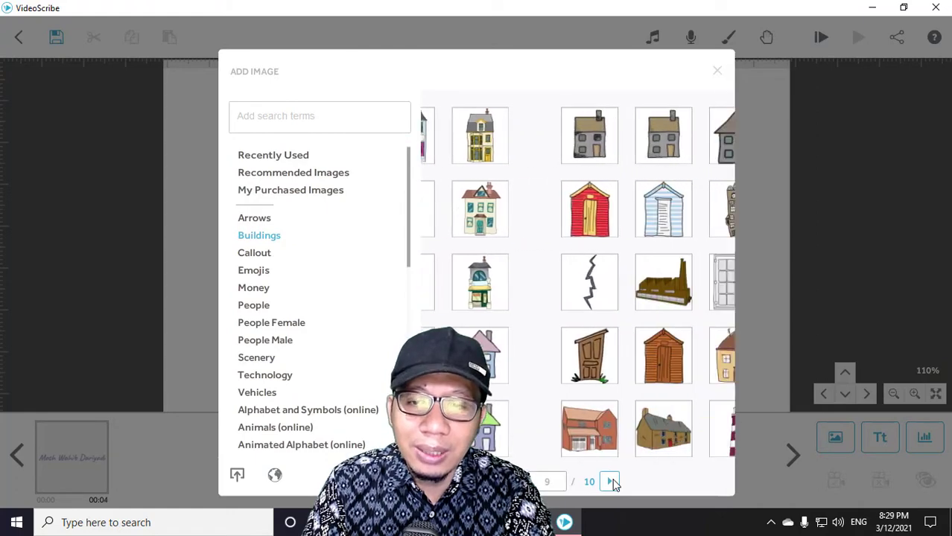
left_click(610, 481)
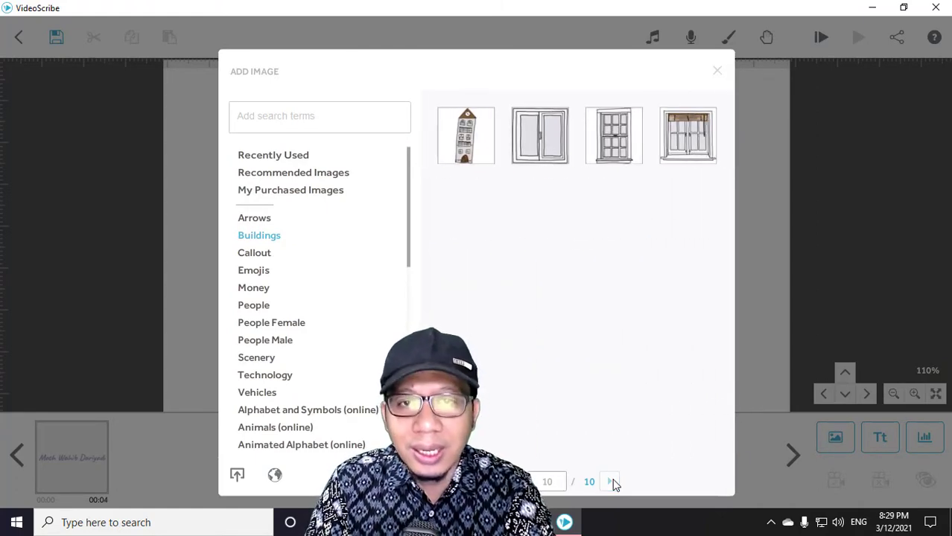
- Examine the pages of speech and thought bubbles in the Callout category of the image library
left_click(257, 254)
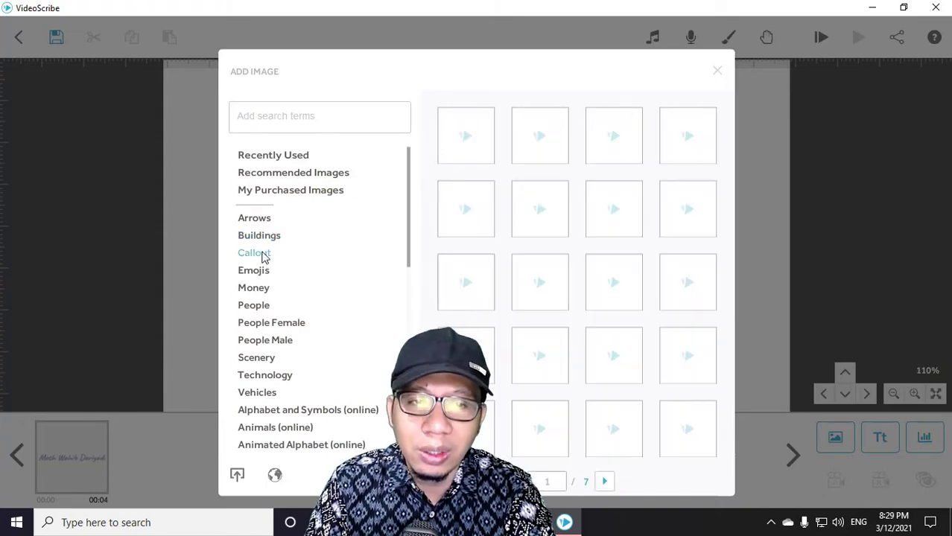
left_click(605, 482)
left_click(604, 482)
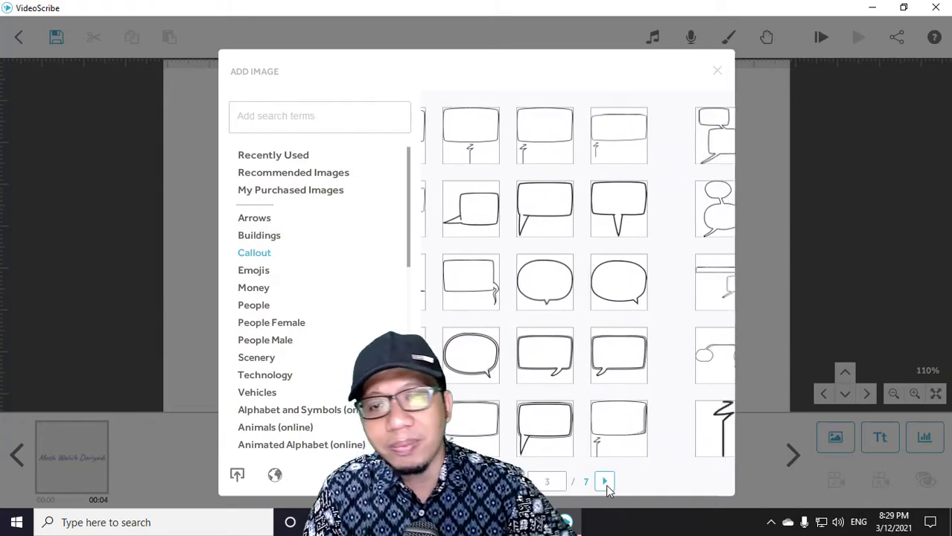
left_click(605, 481)
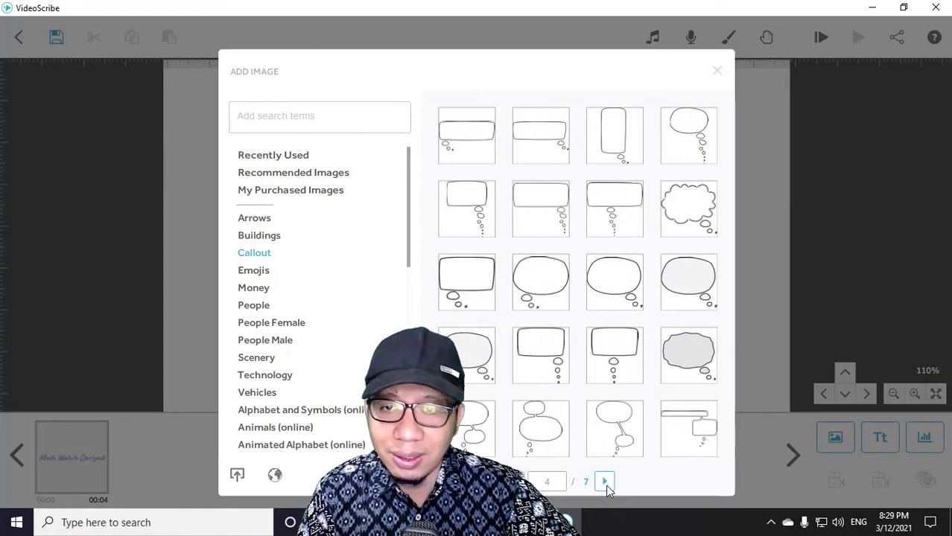
left_click(604, 482)
left_click(605, 482)
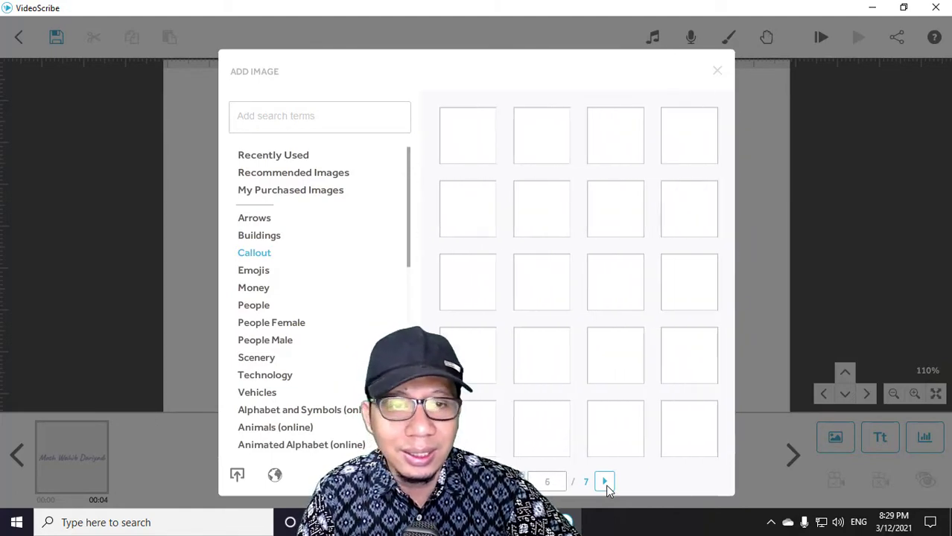
left_click(605, 482)
- Examine all pages of the Emojis category in the image library
left_click(253, 272)
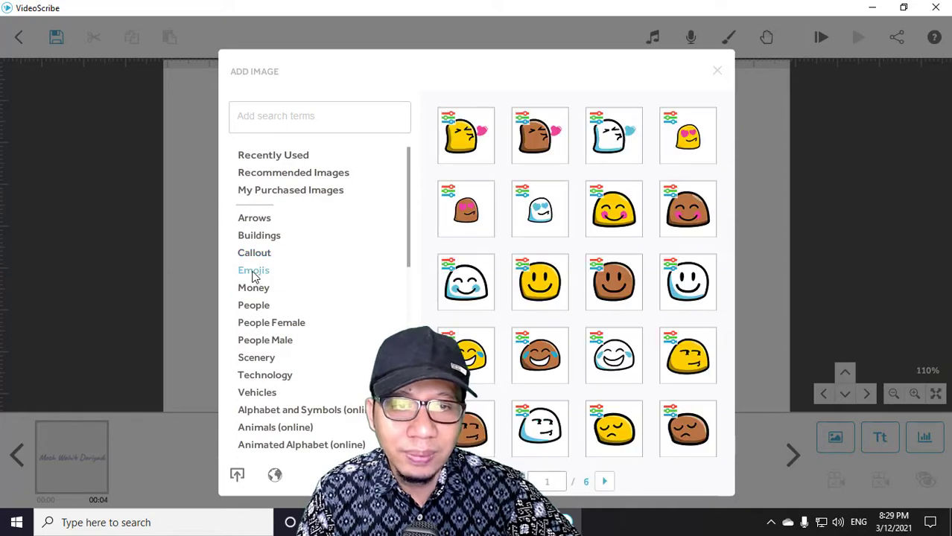
left_click(604, 482)
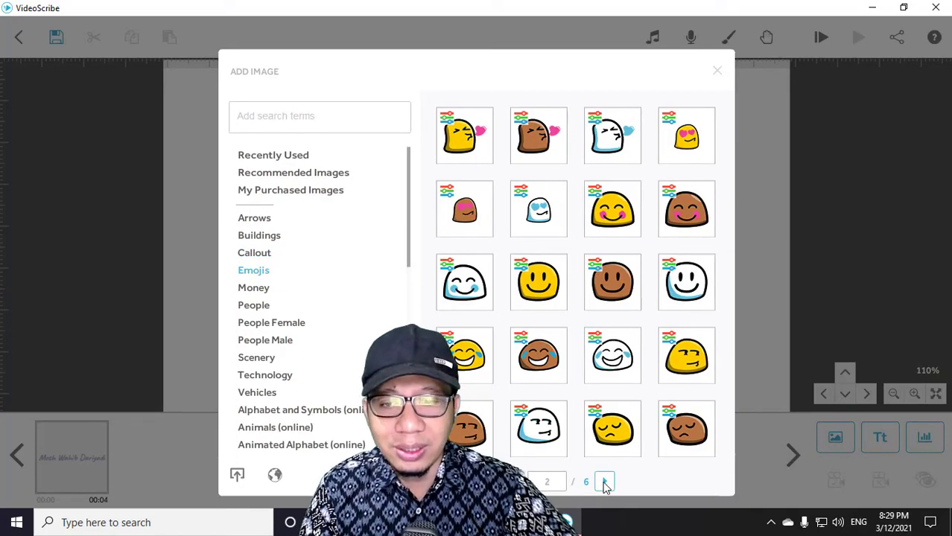
left_click(605, 482)
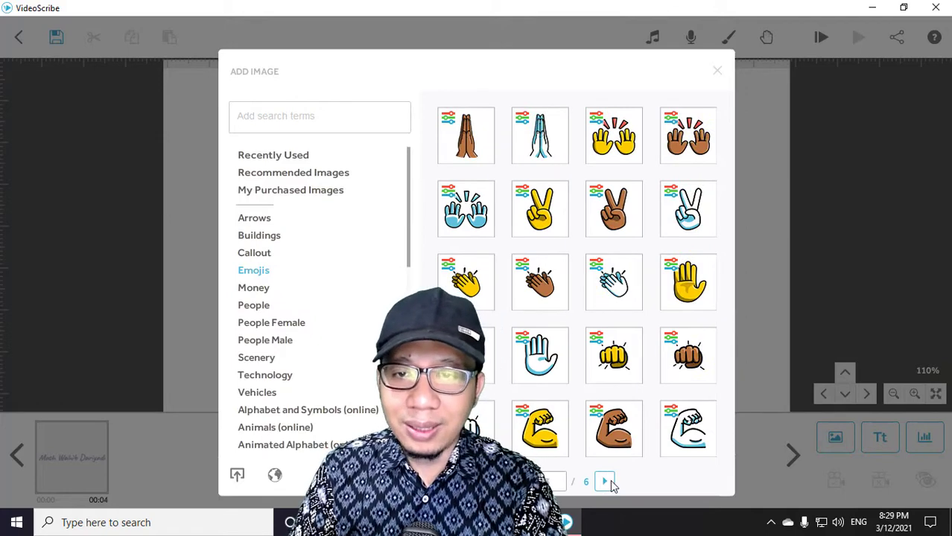
left_click(604, 482)
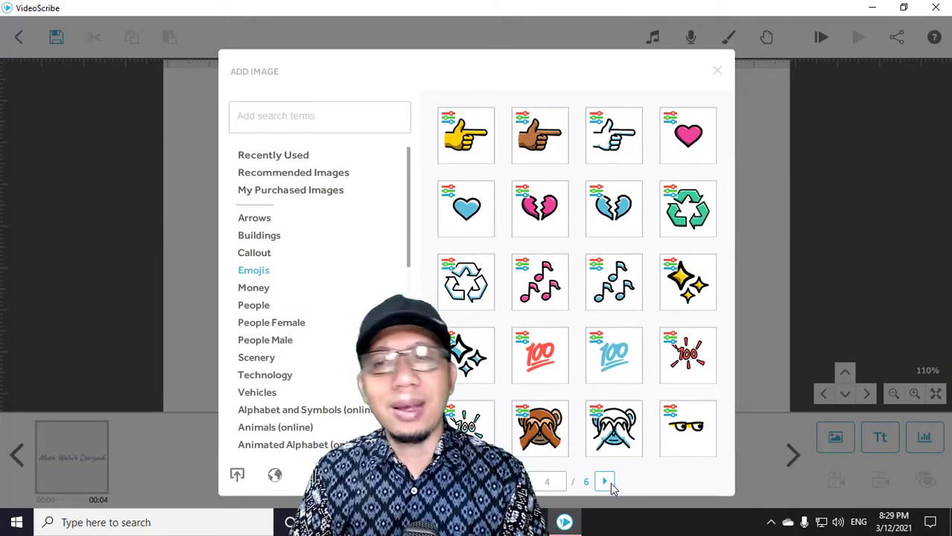
left_click(605, 482)
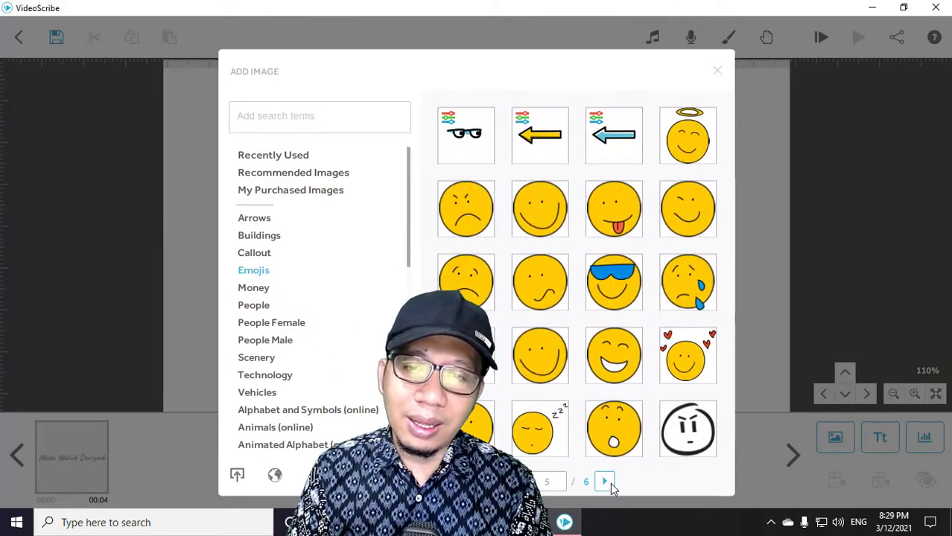
left_click(605, 482)
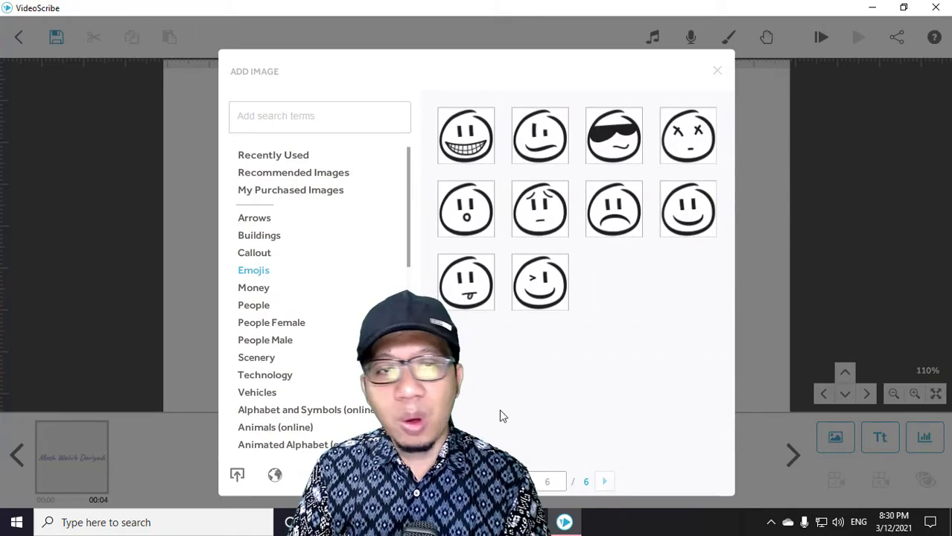
- Examine the pages of coins, banknotes and other images in the Money category of the image library
left_click(246, 287)
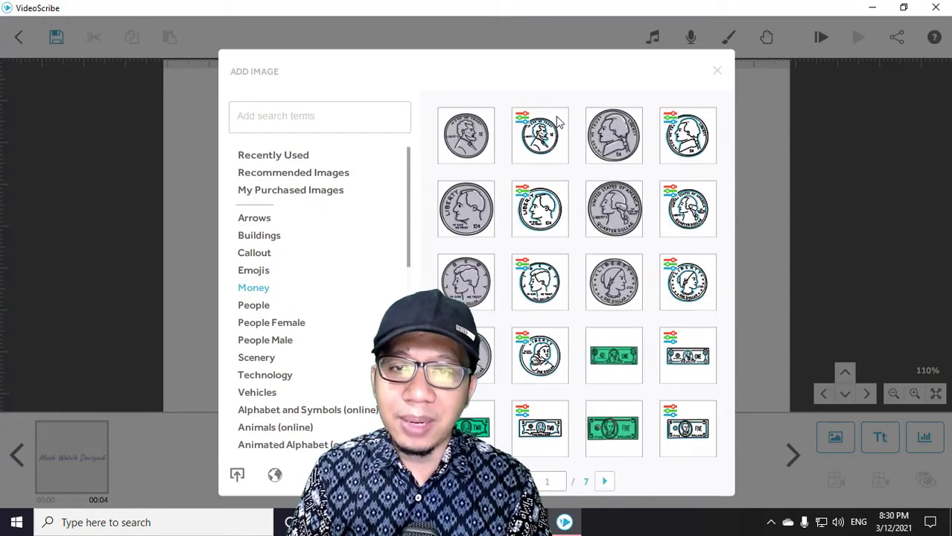
left_click(605, 482)
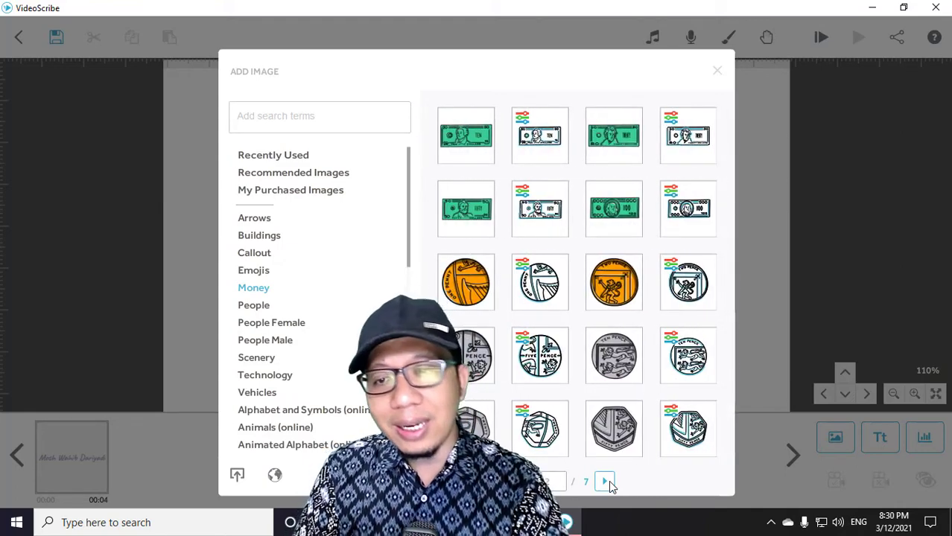
left_click(606, 483)
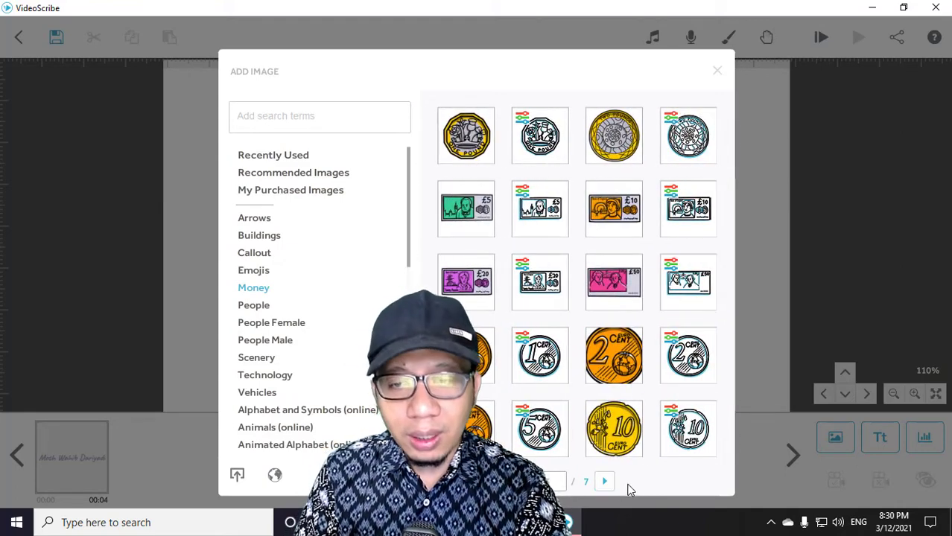
left_click(607, 483)
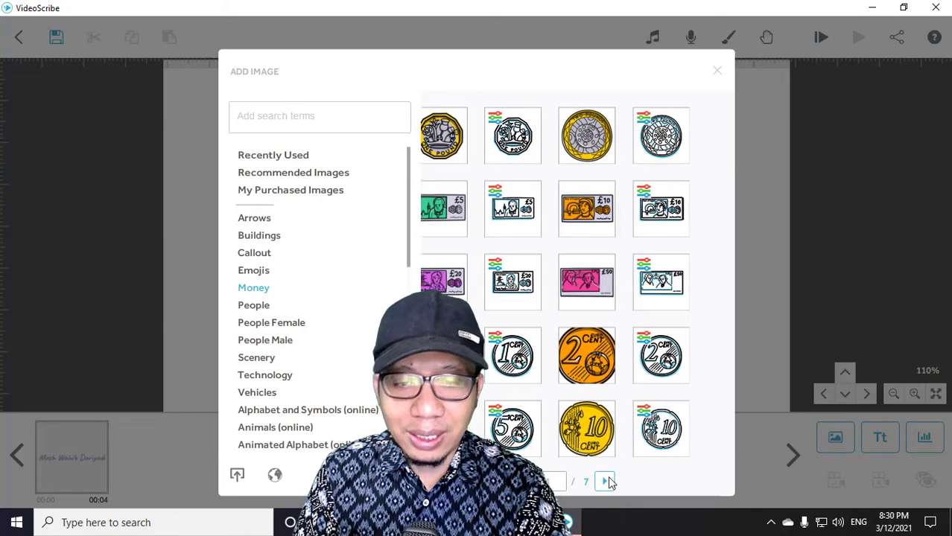
left_click(607, 483)
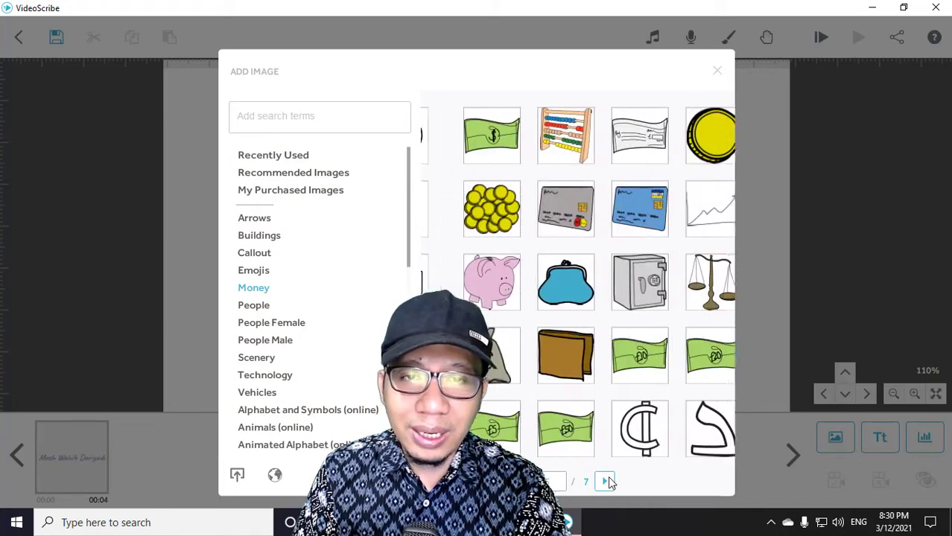
left_click(604, 482)
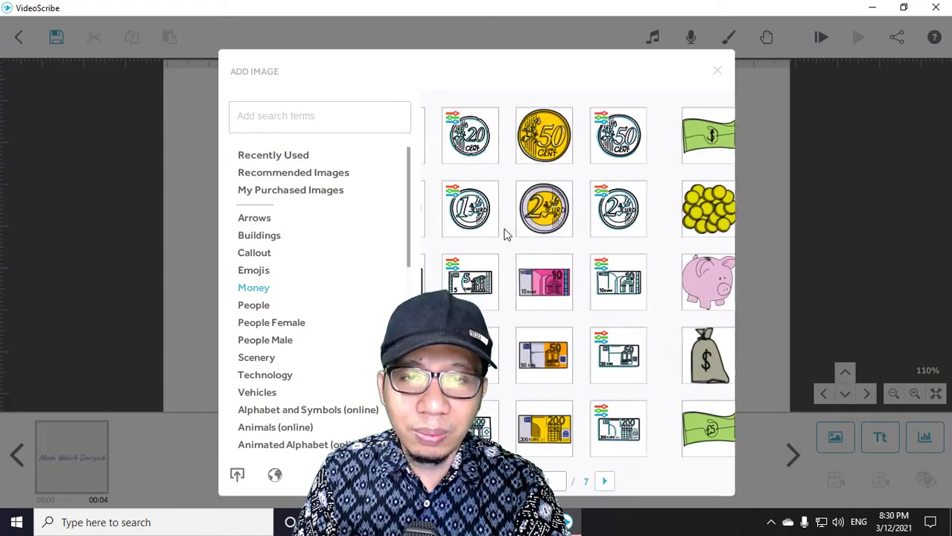
left_click(604, 482)
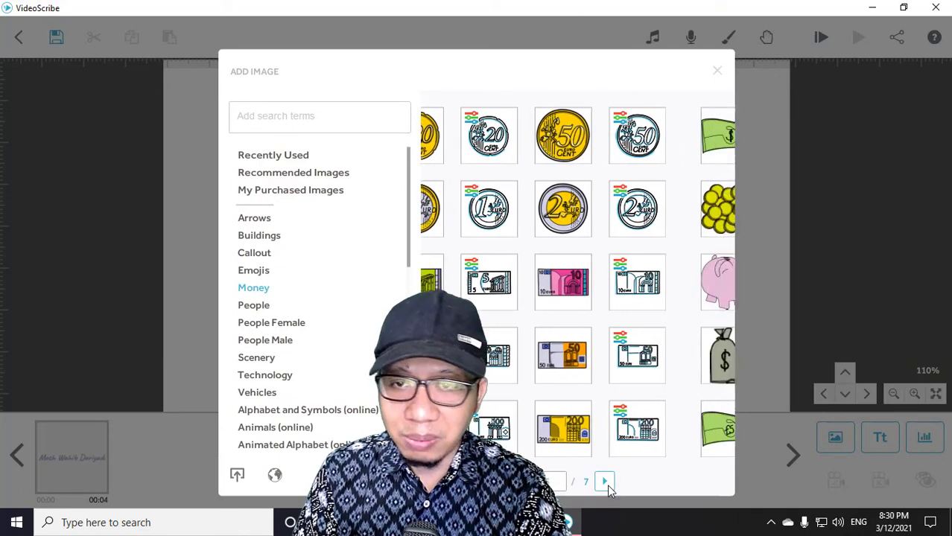
left_click(604, 481)
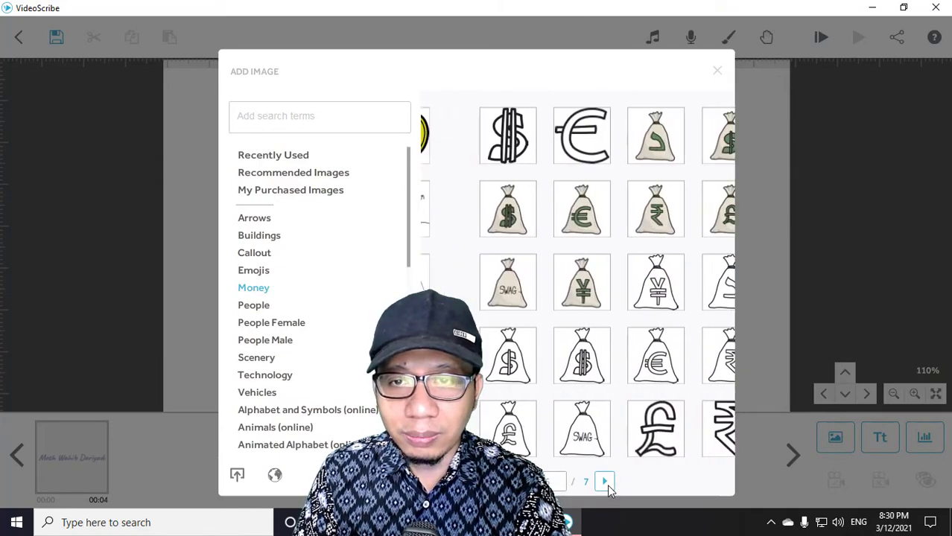
- Examine all pages of character and crowd images in the People category of the image library
left_click(253, 308)
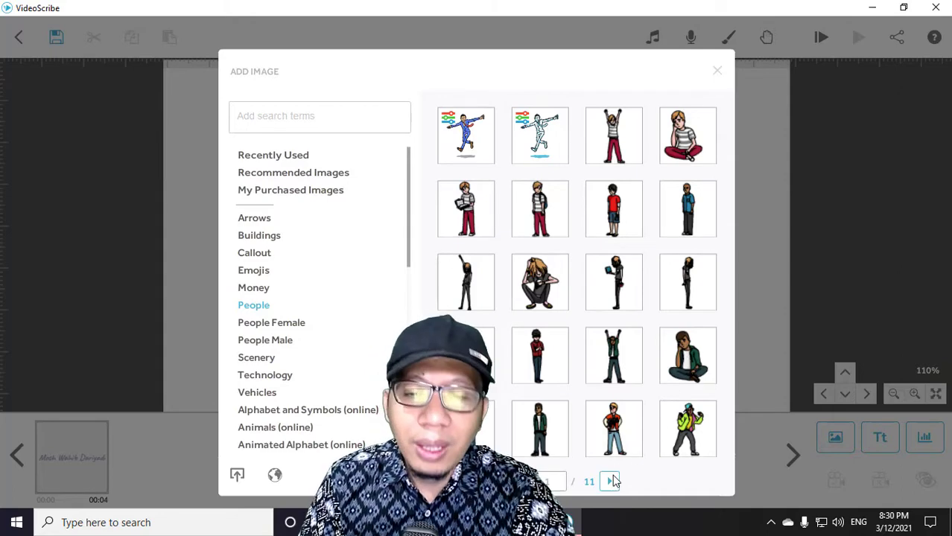
left_click(611, 483)
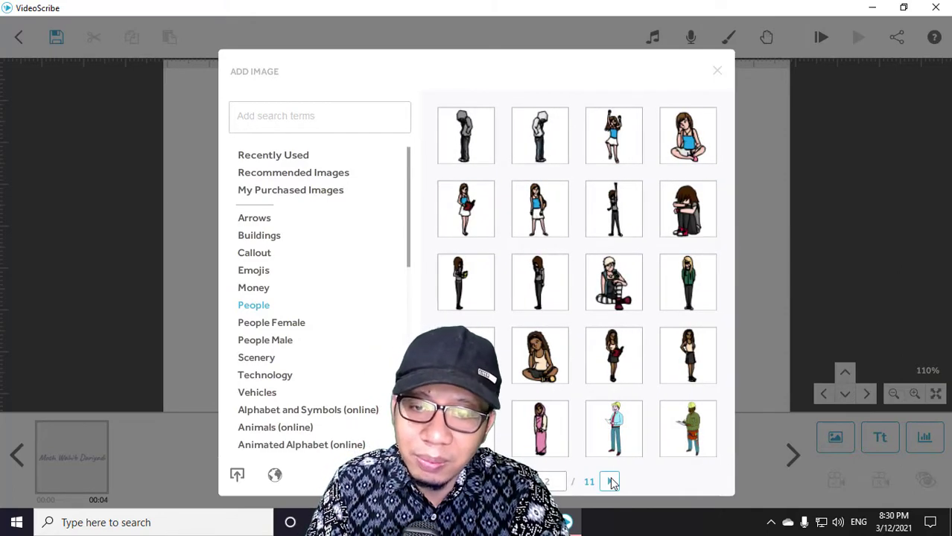
left_click(610, 482)
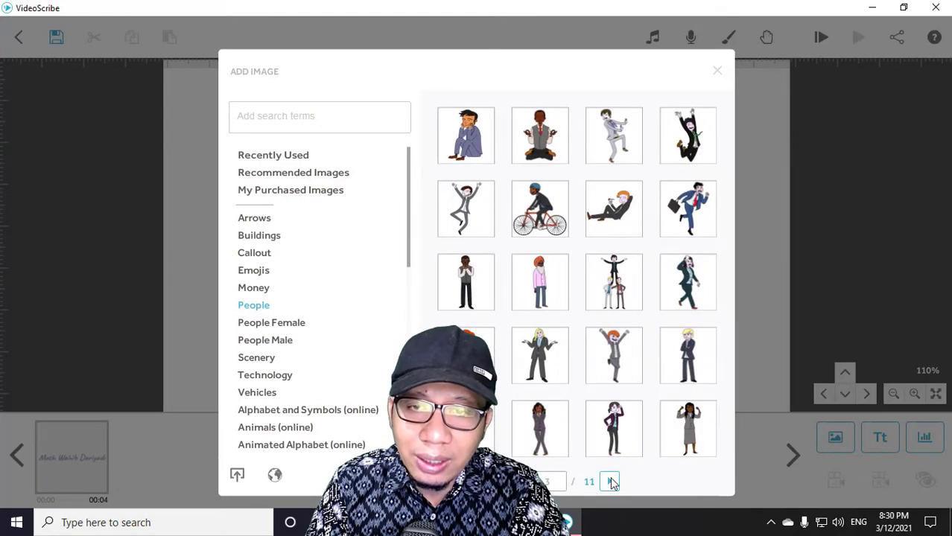
left_click(610, 483)
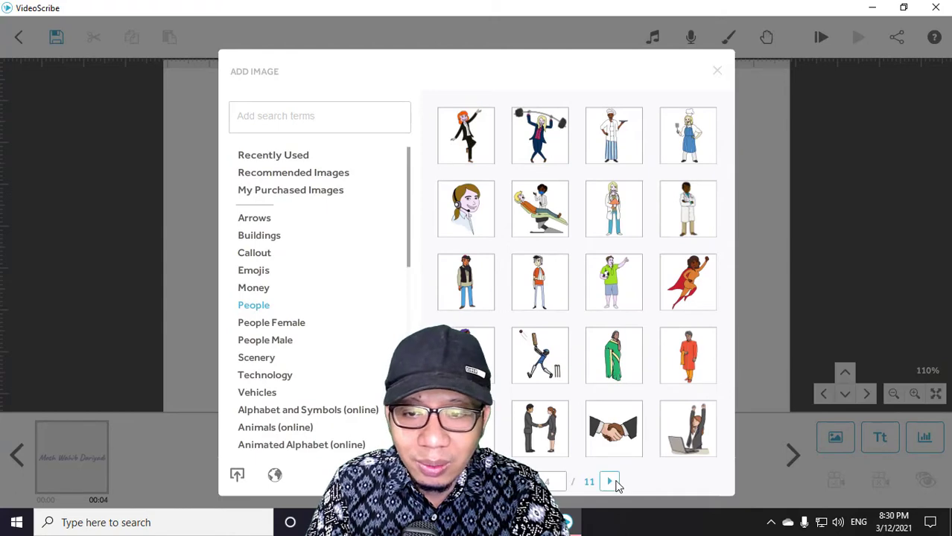
left_click(610, 483)
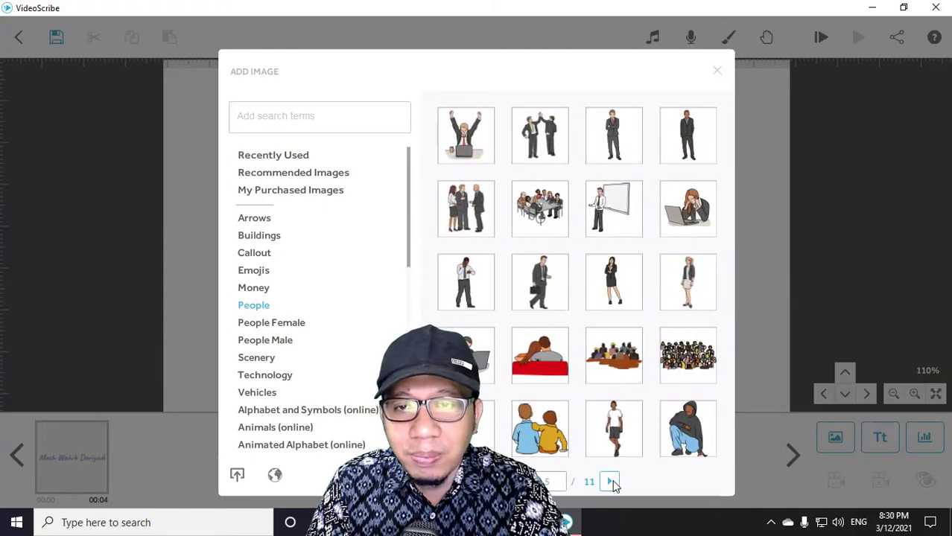
left_click(611, 482)
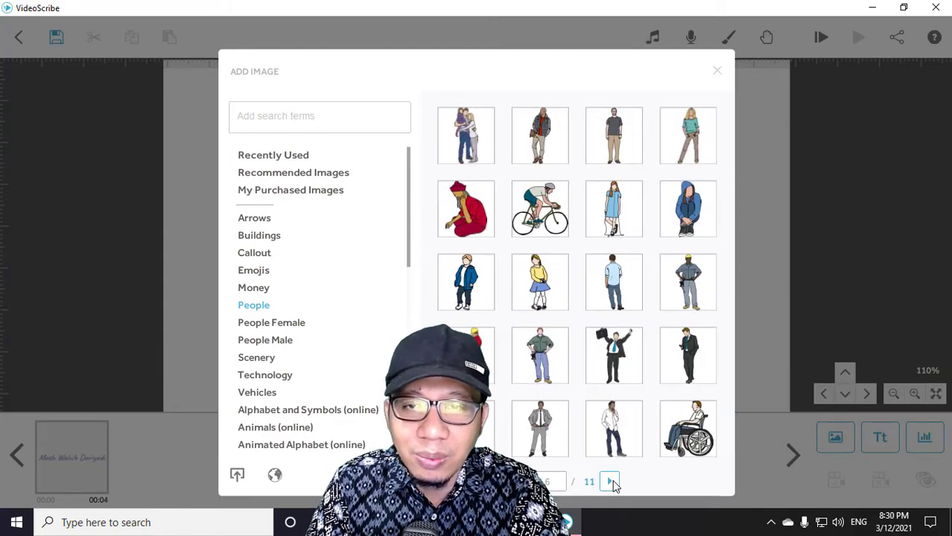
left_click(611, 483)
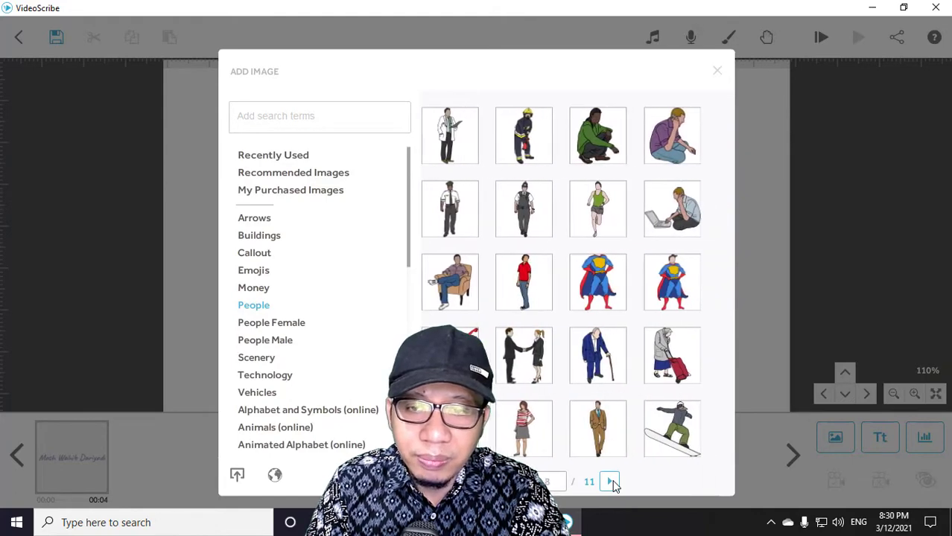
left_click(610, 482)
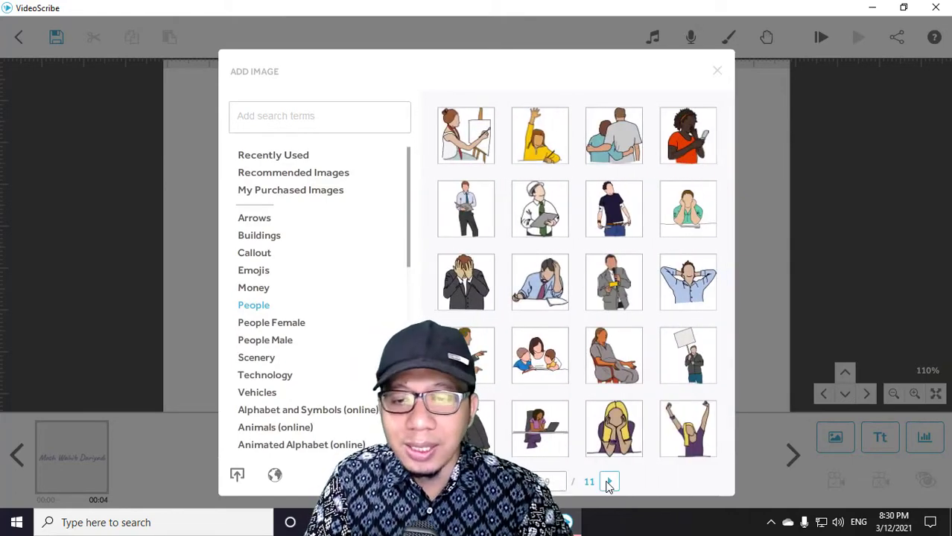
left_click(610, 482)
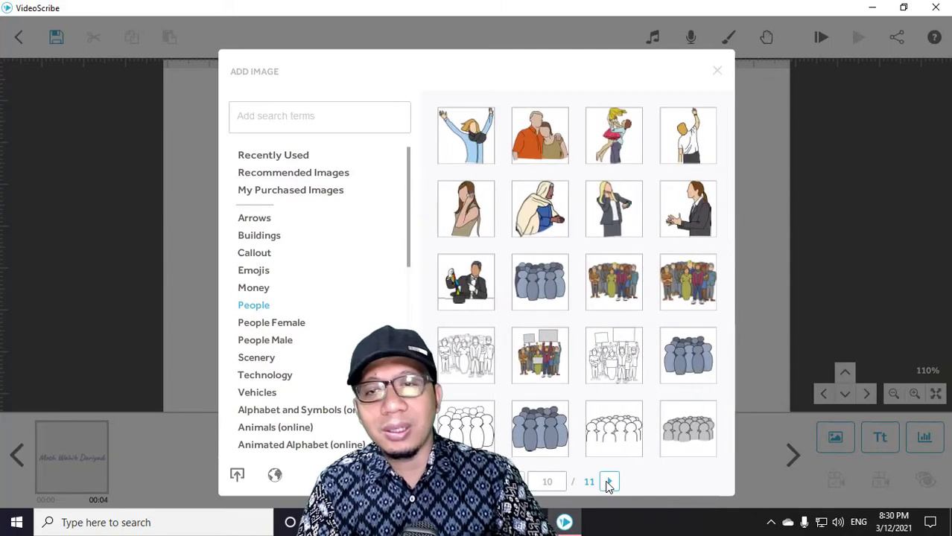
left_click(608, 483)
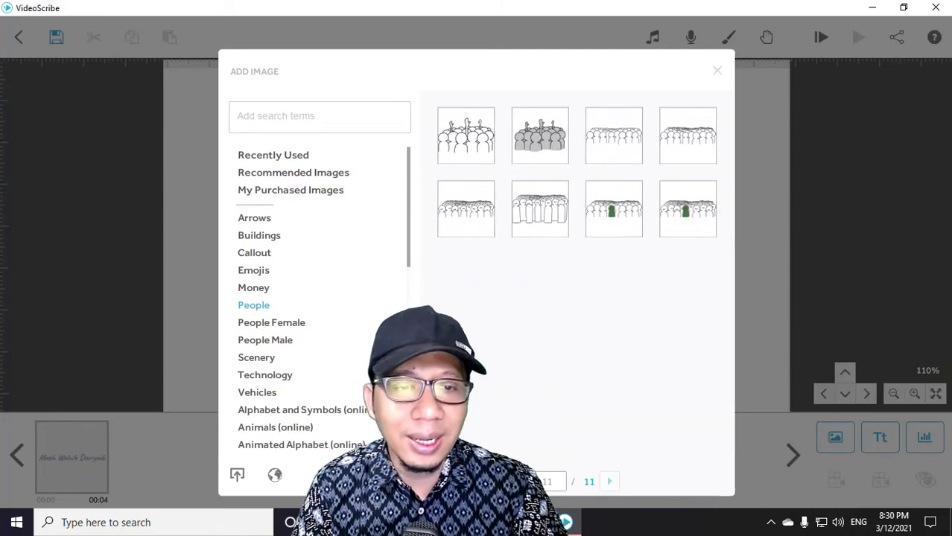
- Examine the female character poses in the People Female category of the image library through to its last page
left_click(274, 327)
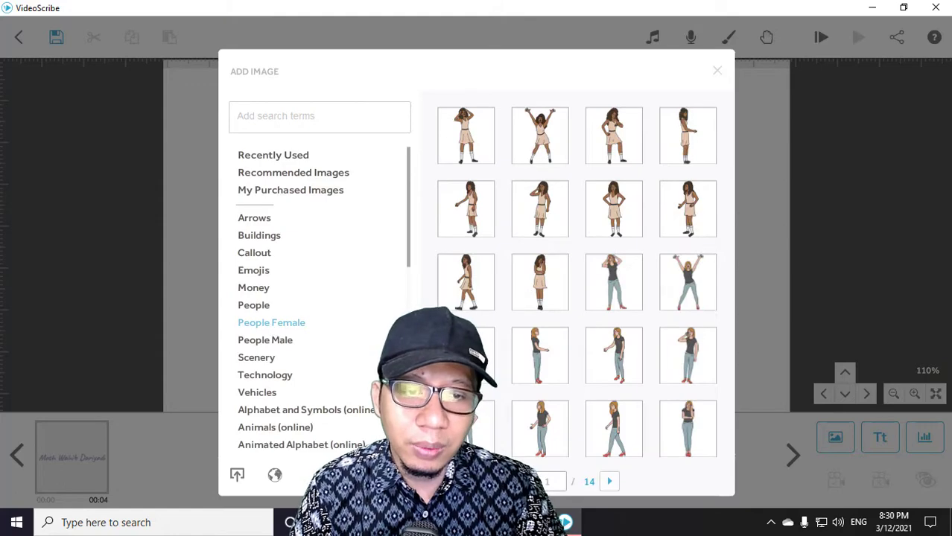
left_click(609, 483)
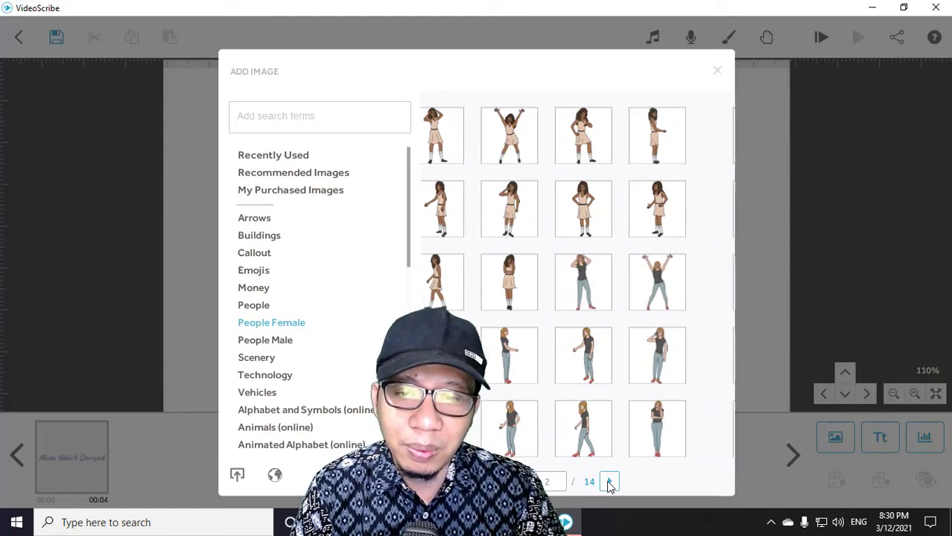
left_click(610, 482)
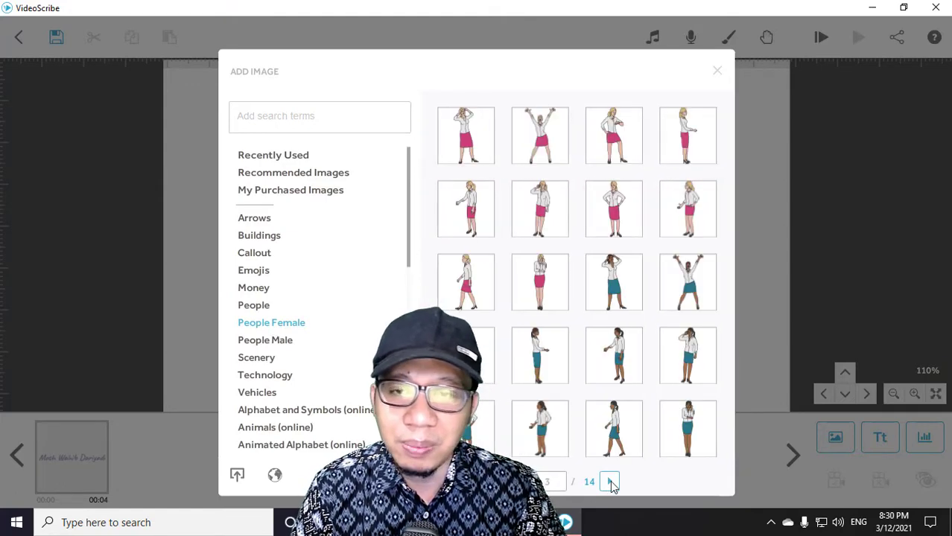
left_click(609, 483)
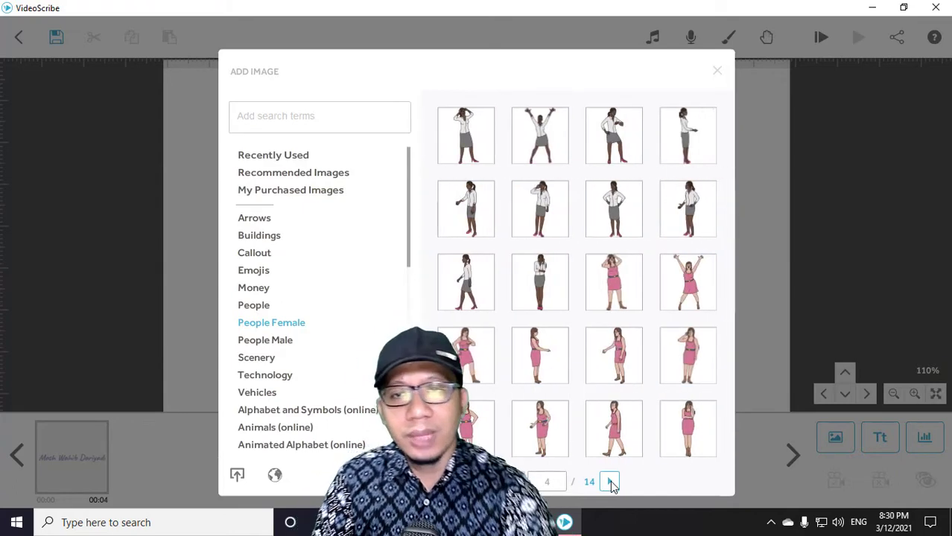
left_click(609, 482)
left_click(609, 483)
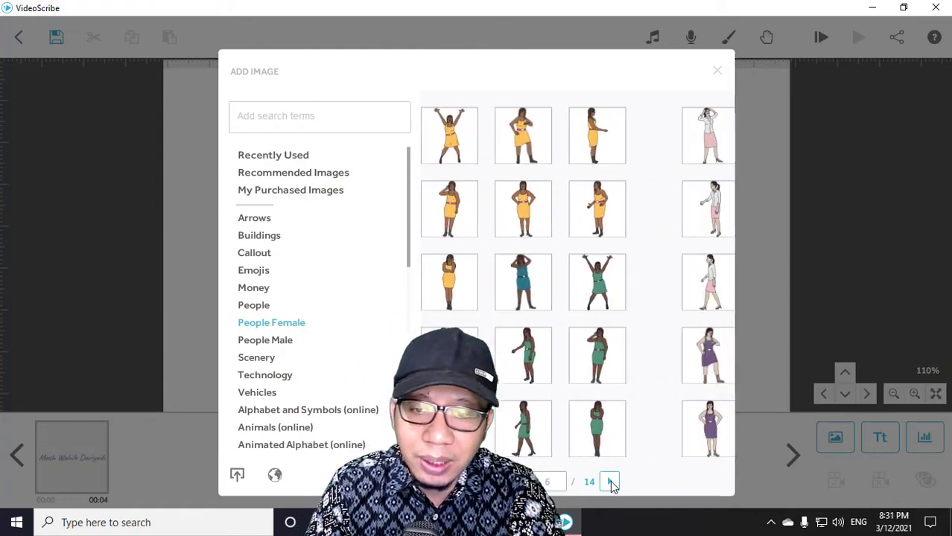
left_click(609, 483)
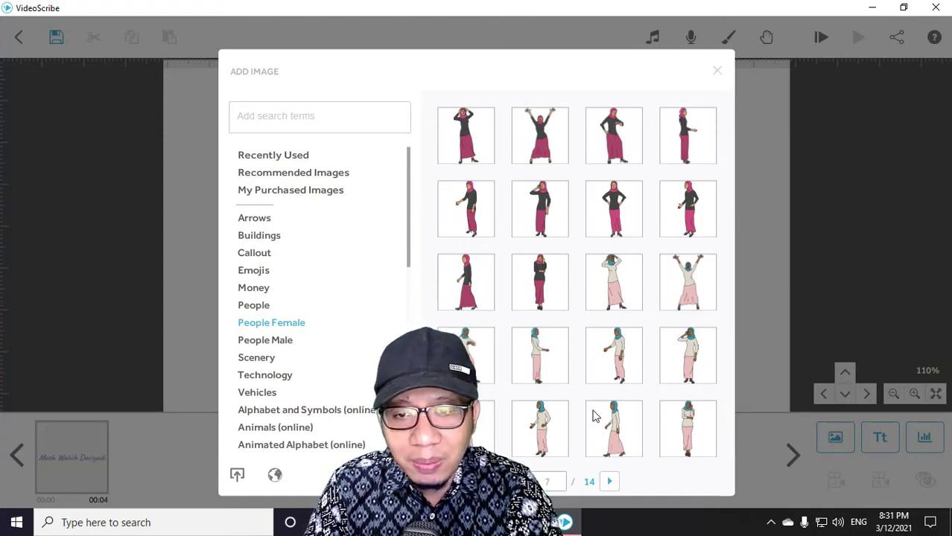
left_click(609, 482)
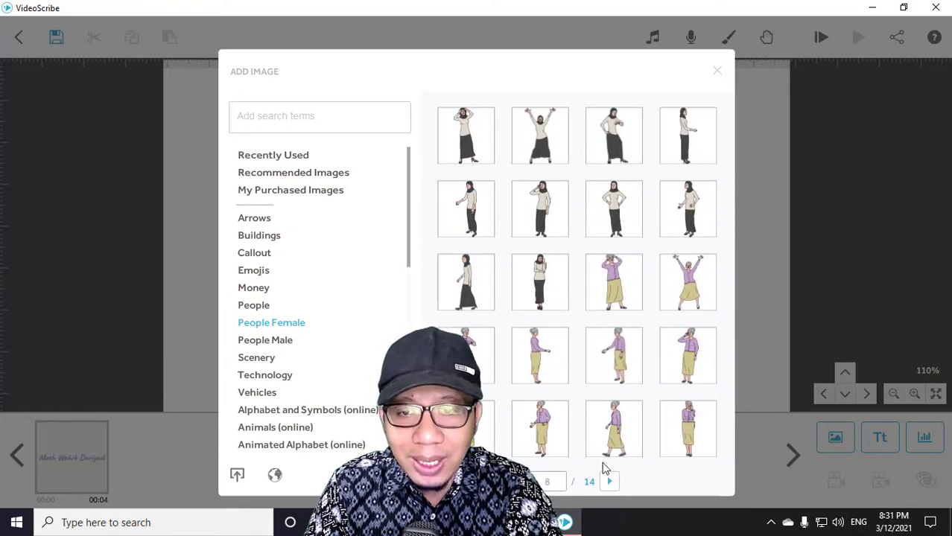
left_click(609, 482)
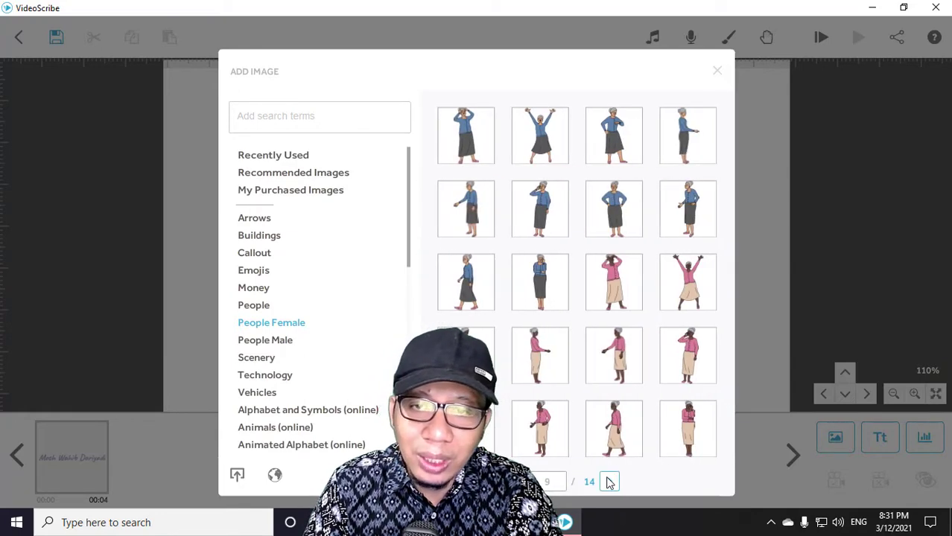
left_click(609, 482)
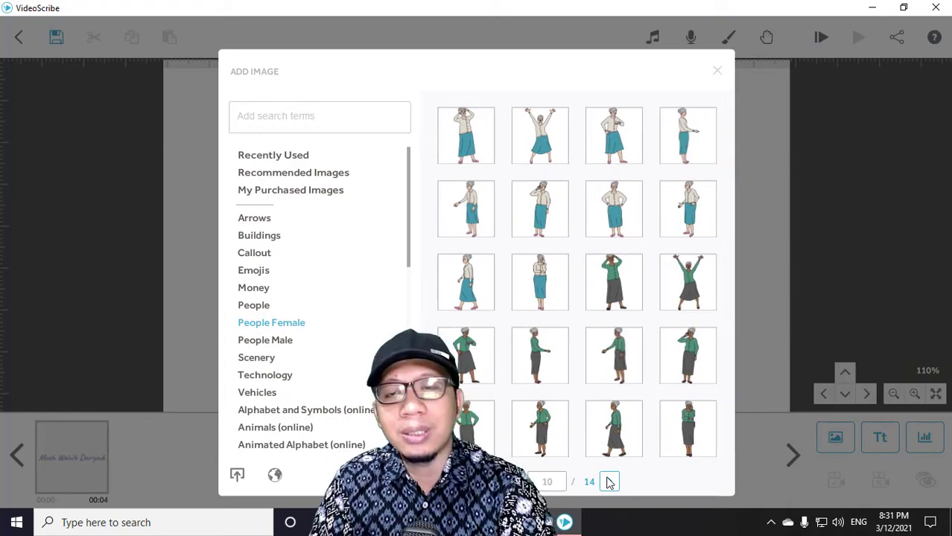
left_click(609, 482)
left_click(609, 482)
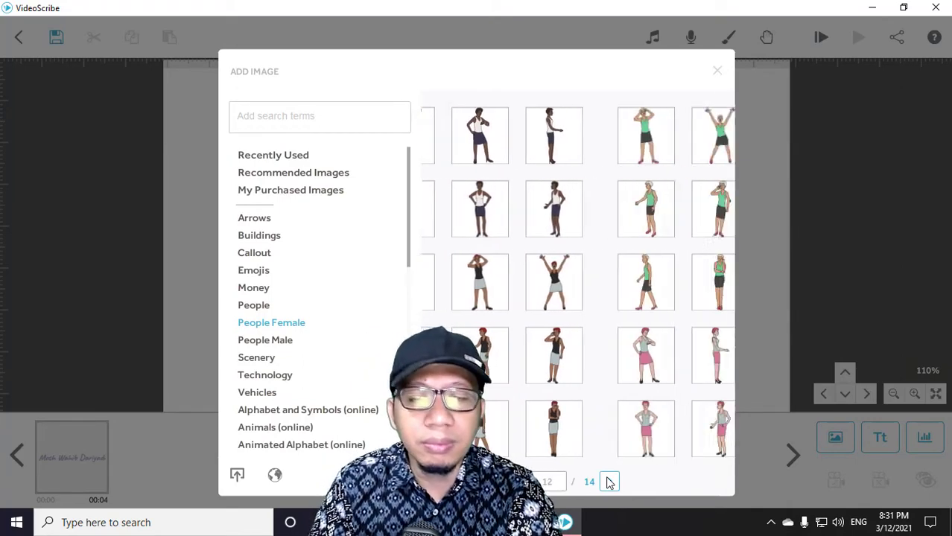
left_click(609, 481)
left_click(609, 482)
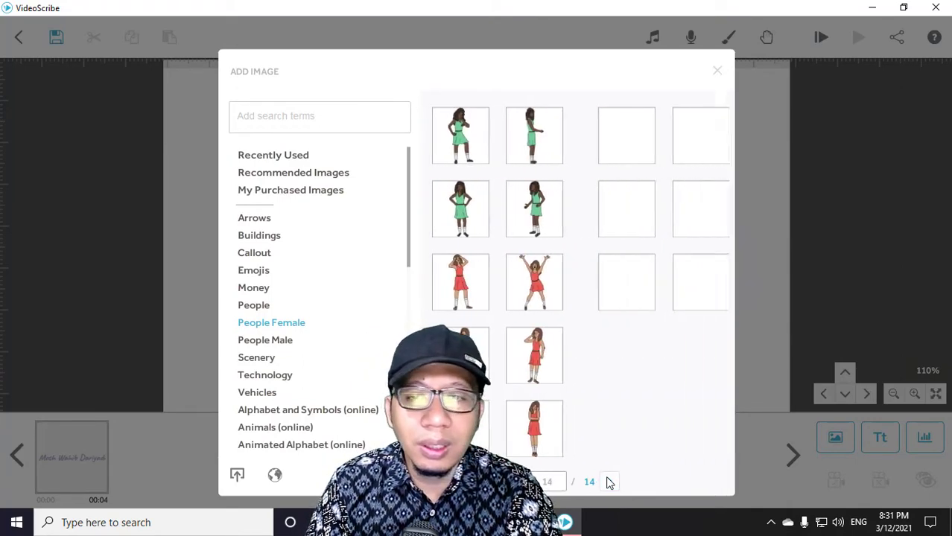
- Examine the male character poses in the People Male category of the image library through page 9, ending back on page 8
left_click(289, 345)
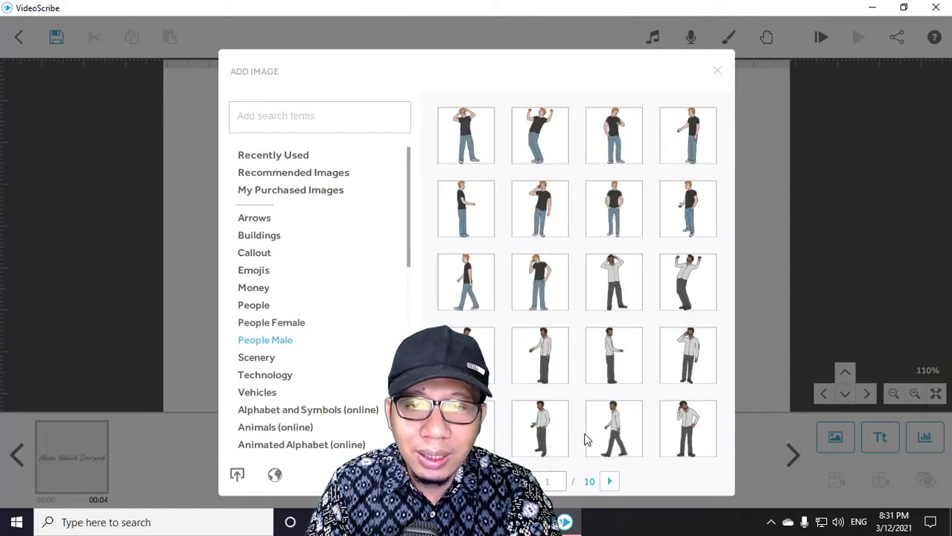
left_click(607, 482)
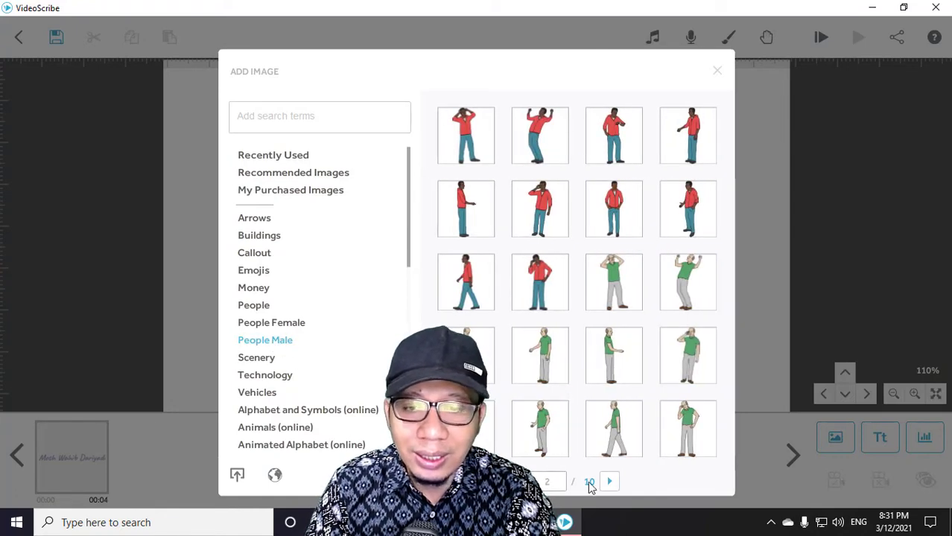
left_click(609, 483)
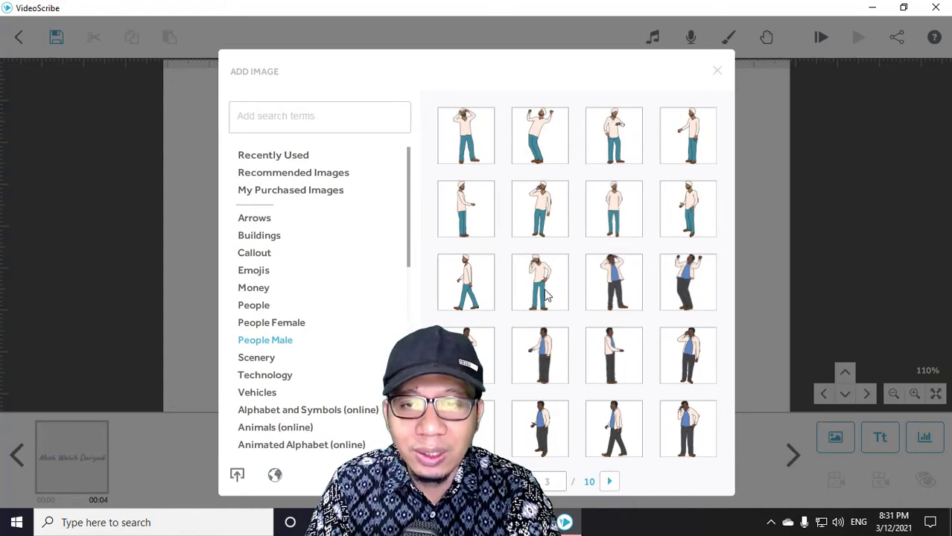
left_click(609, 483)
left_click(609, 482)
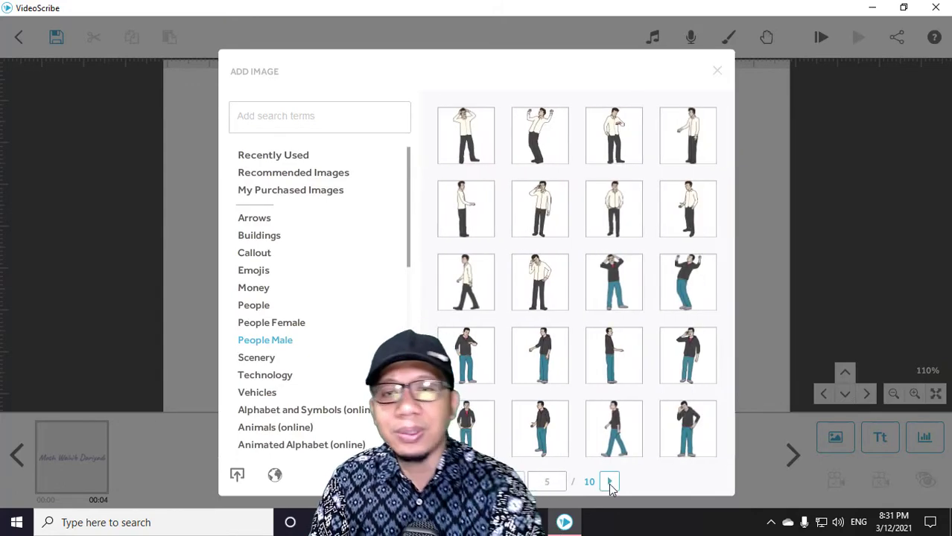
left_click(611, 482)
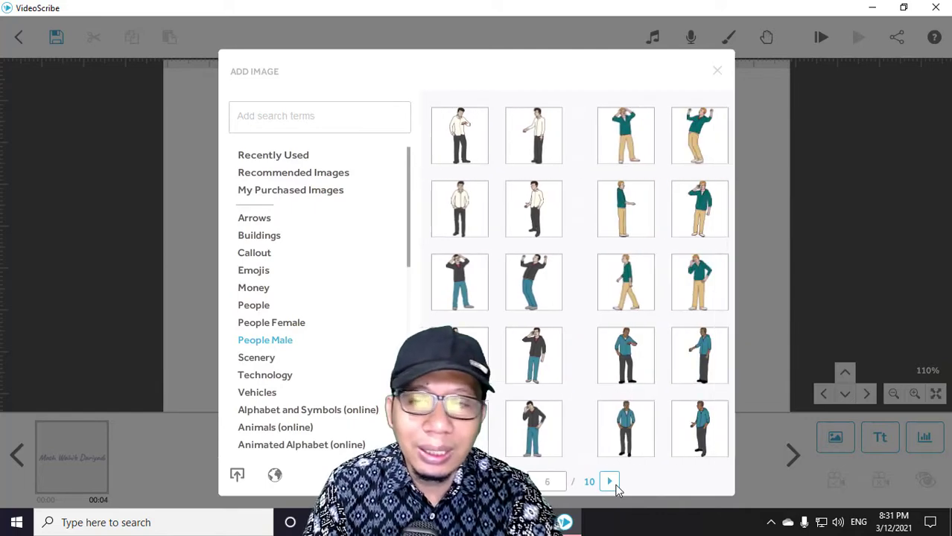
left_click(609, 482)
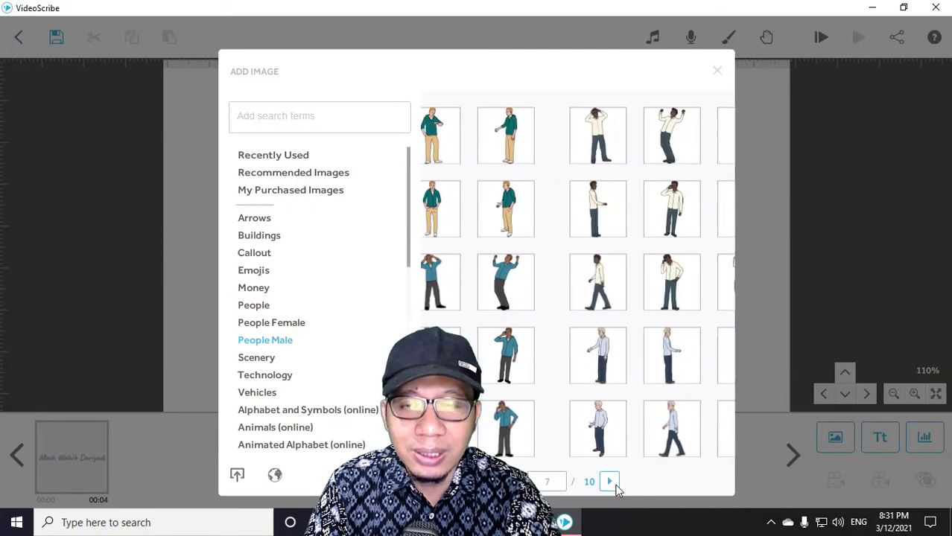
left_click(609, 483)
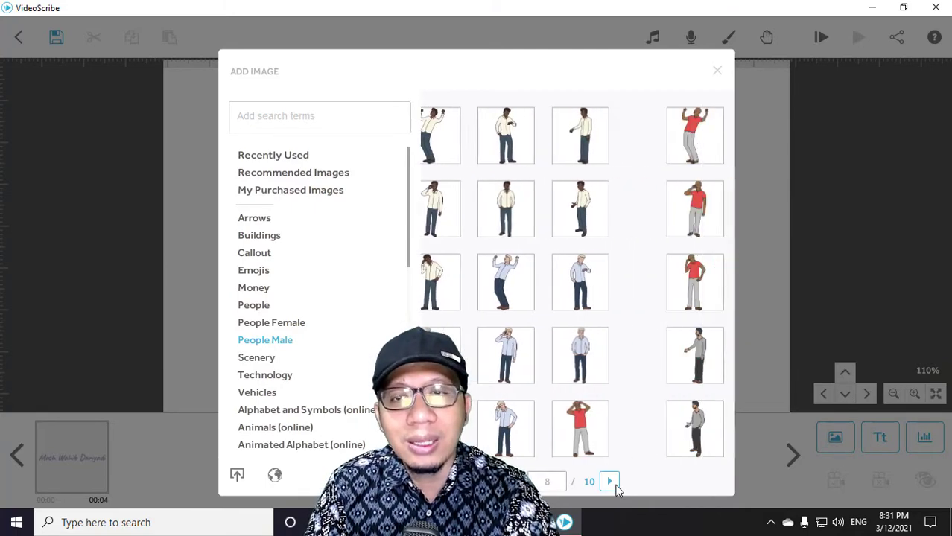
left_click(609, 483)
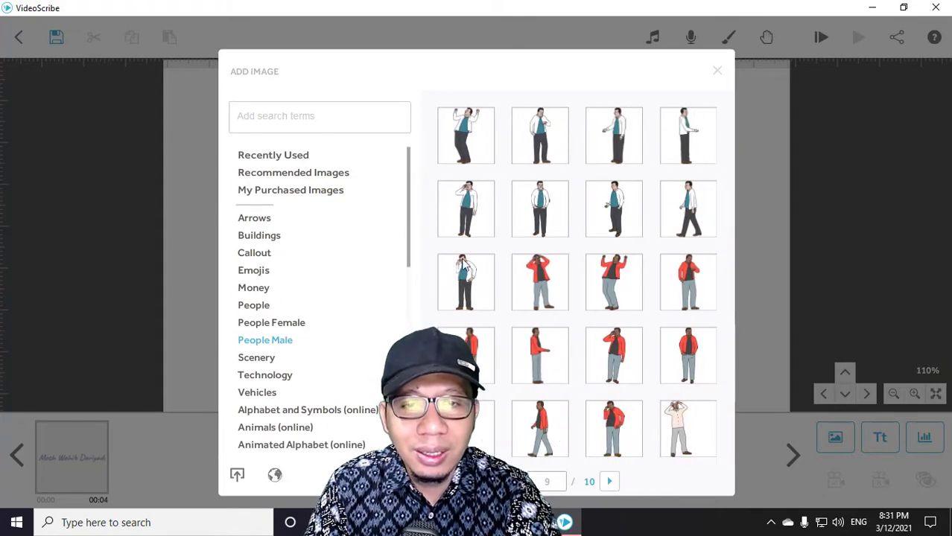
left_click(514, 482)
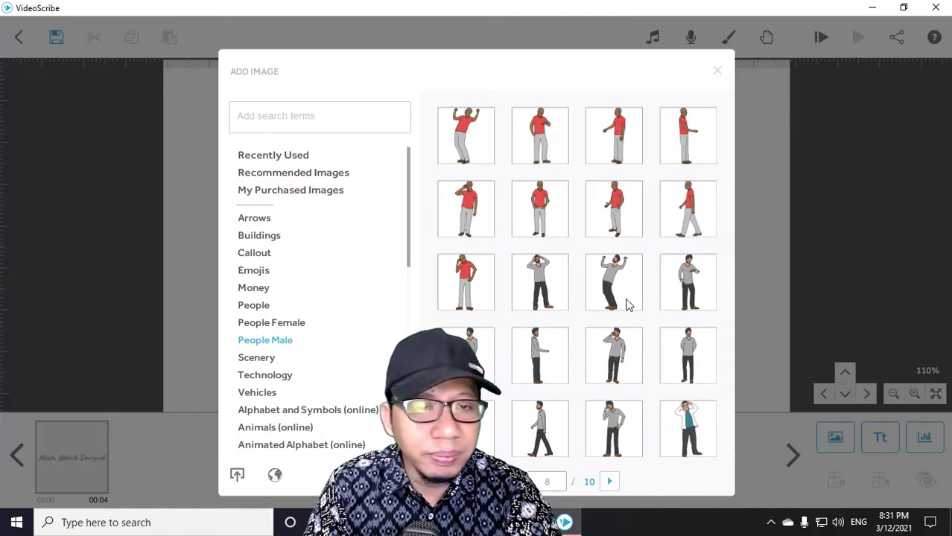
- Examine the pages of the Scenery category in the image library through to its last page
left_click(245, 359)
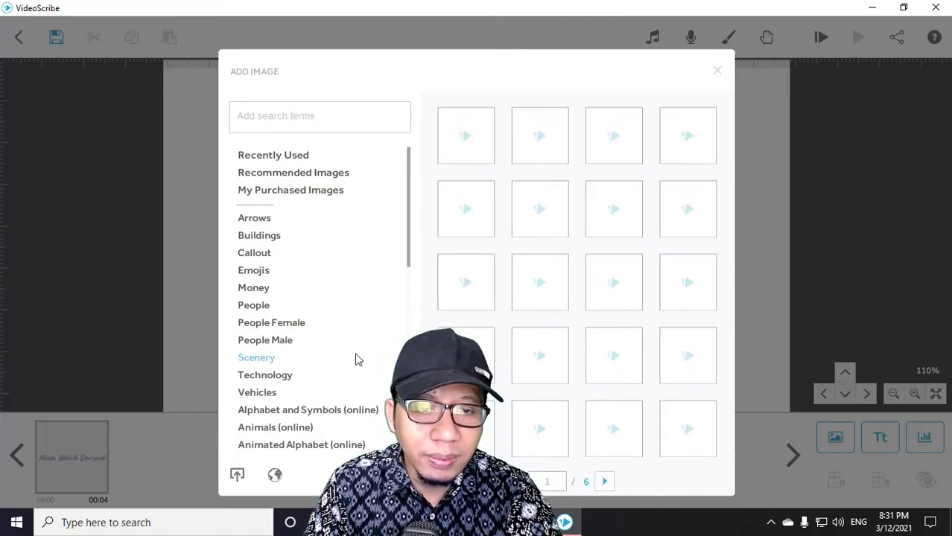
left_click(604, 482)
left_click(604, 483)
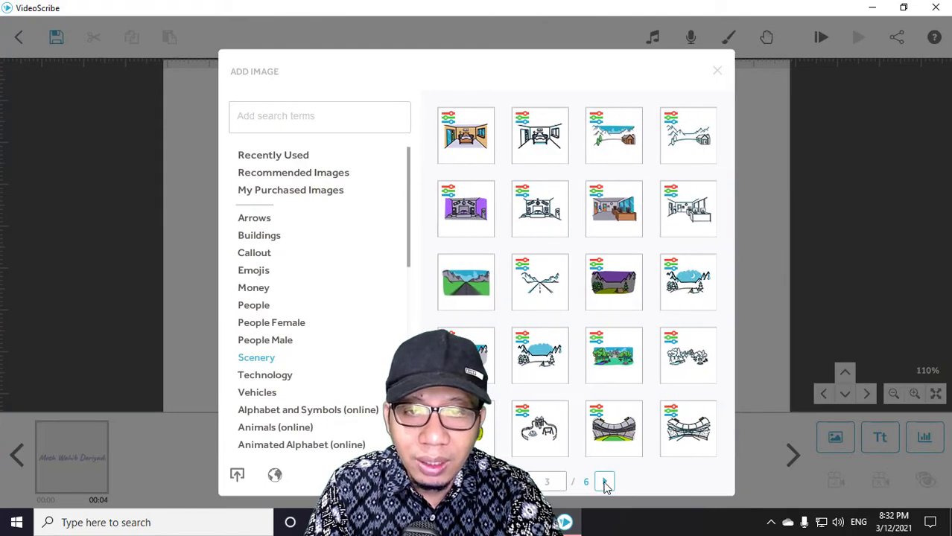
left_click(604, 483)
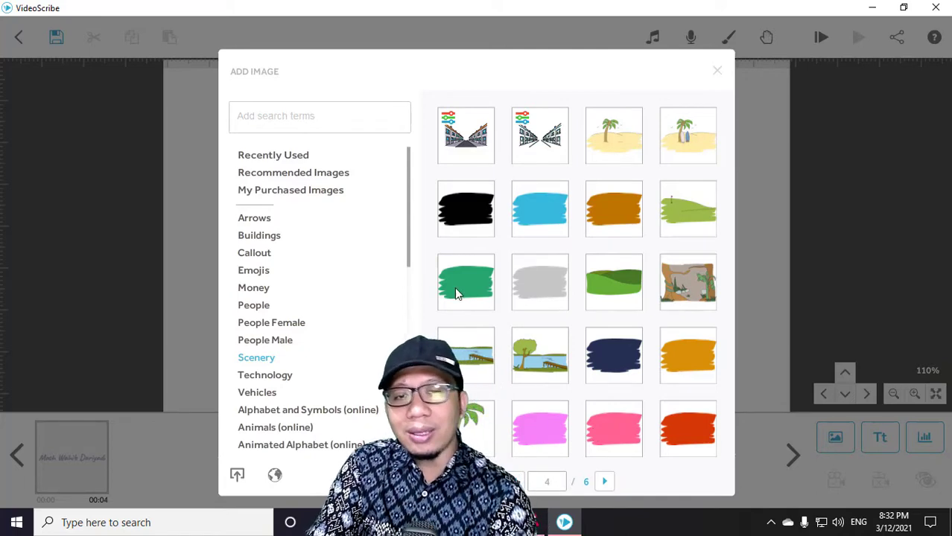
left_click(604, 481)
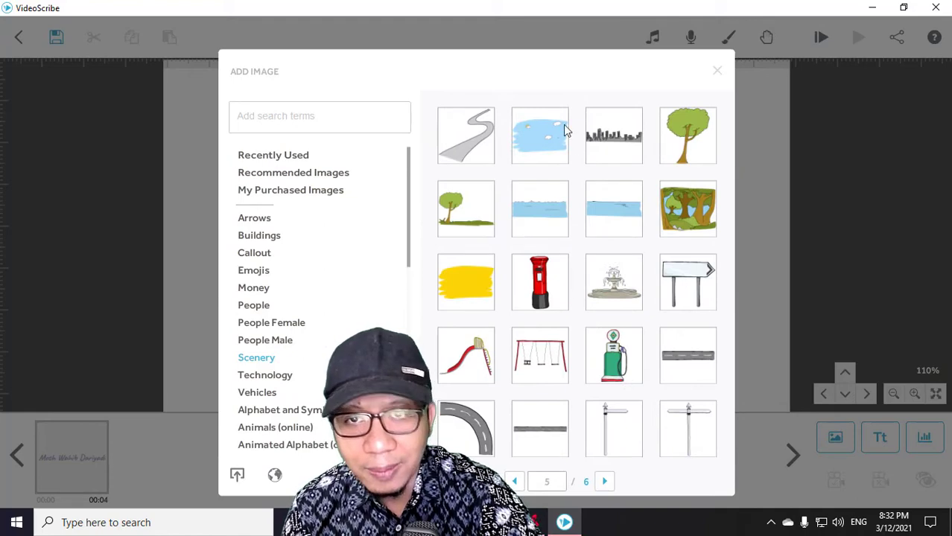
left_click(604, 482)
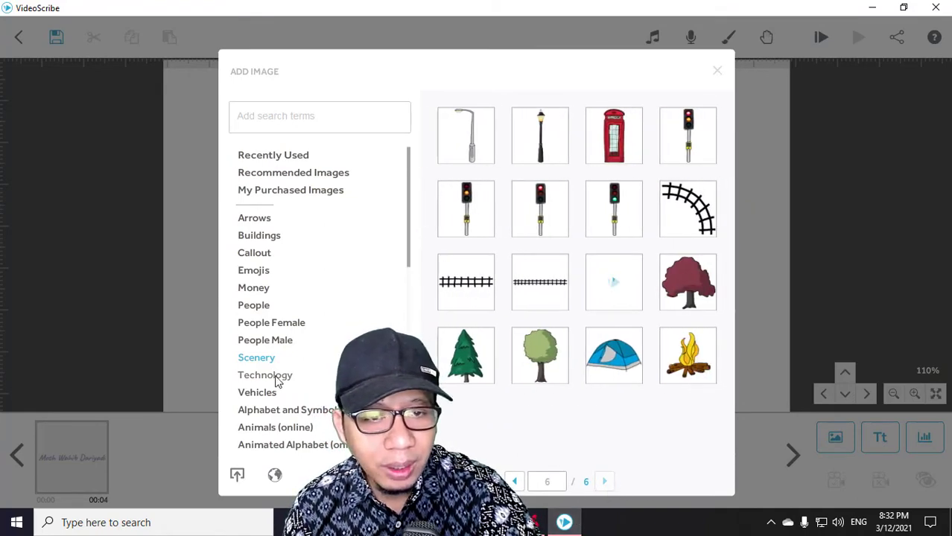
- Examine all pages of device images in the Technology category of the image library
left_click(274, 380)
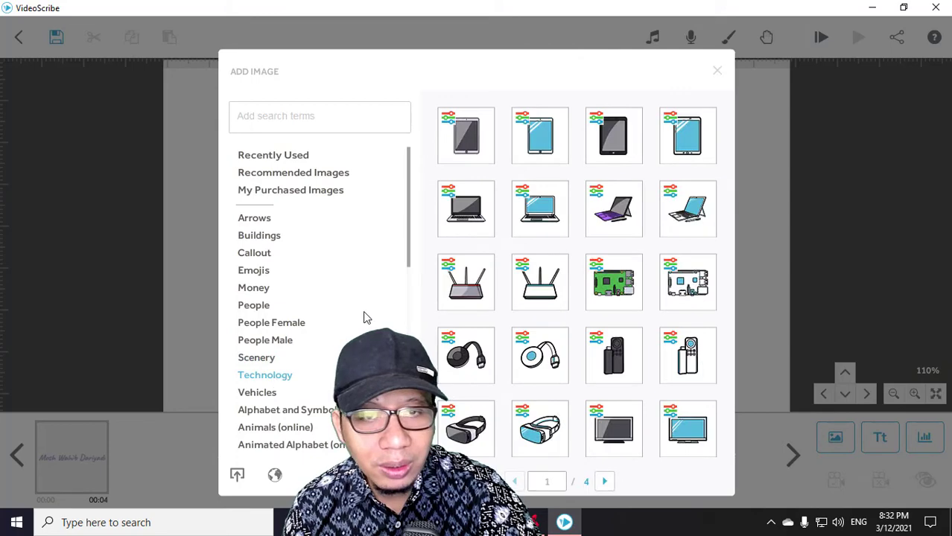
left_click(604, 482)
left_click(604, 482)
left_click(605, 482)
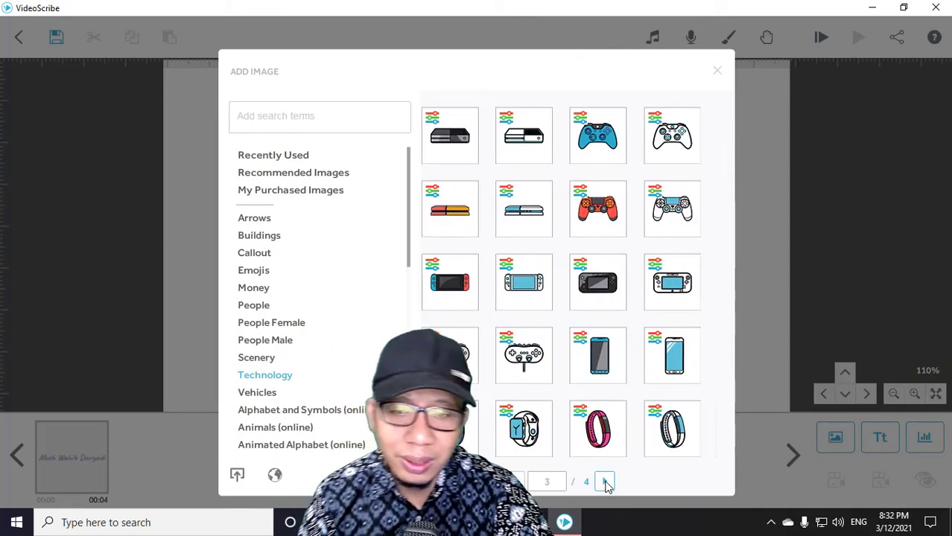
left_click(605, 482)
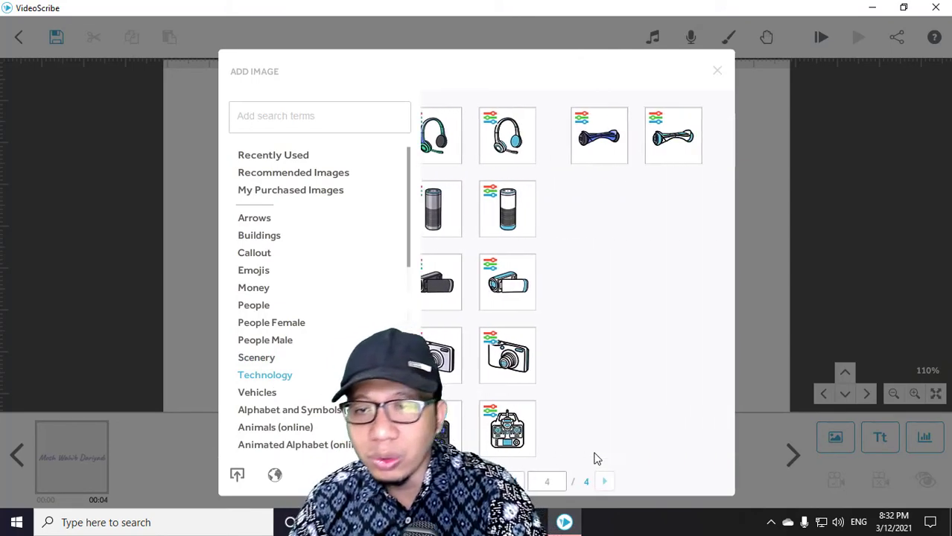
- Examine the land, water and air vehicle images in the Vehicles category through to its last page
left_click(257, 392)
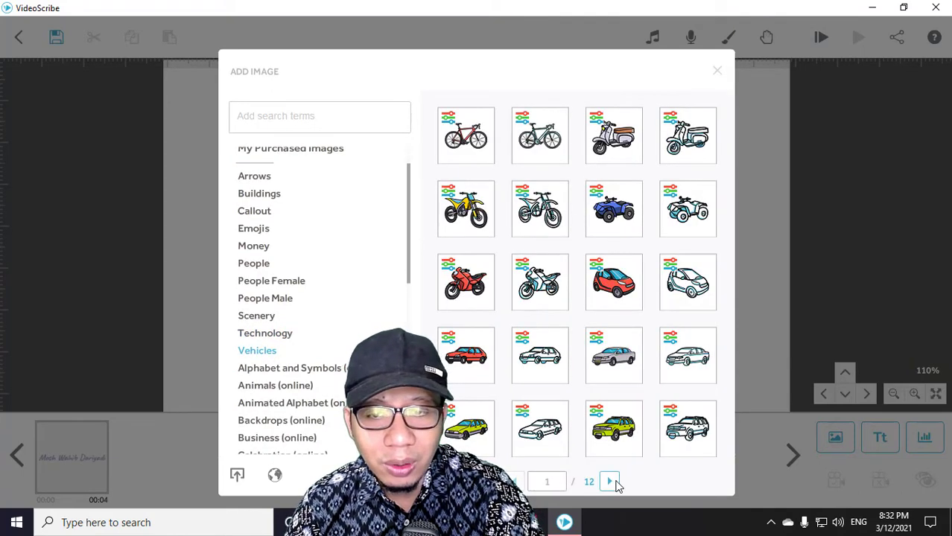
left_click(611, 483)
left_click(610, 482)
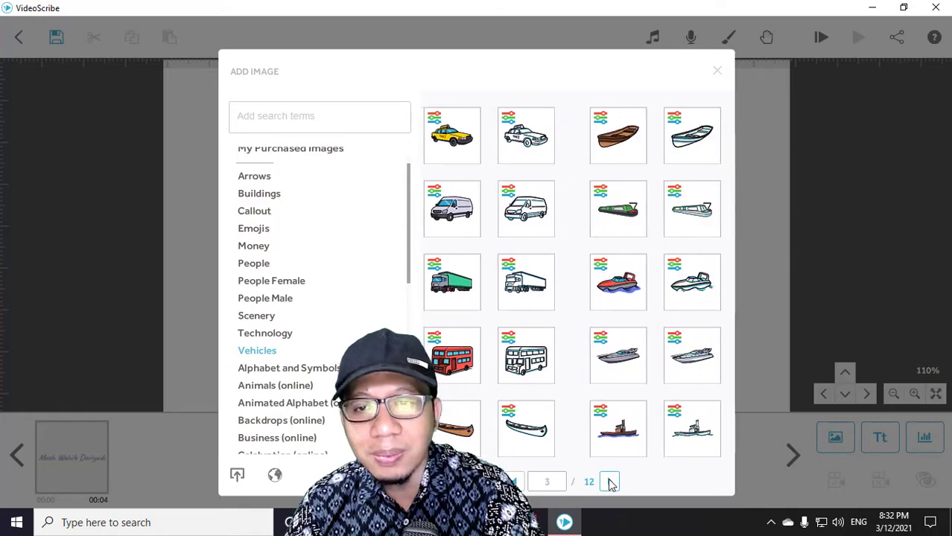
left_click(610, 482)
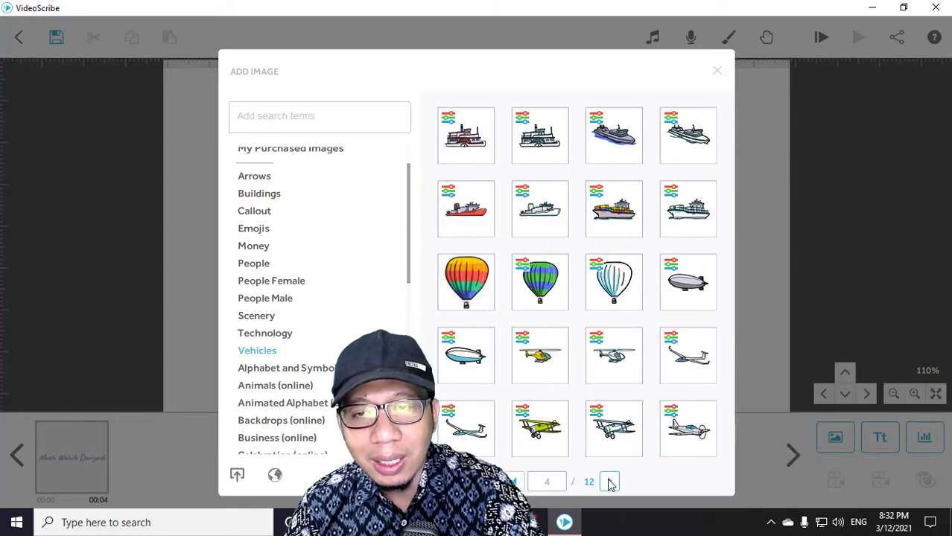
left_click(611, 483)
left_click(611, 483)
left_click(611, 482)
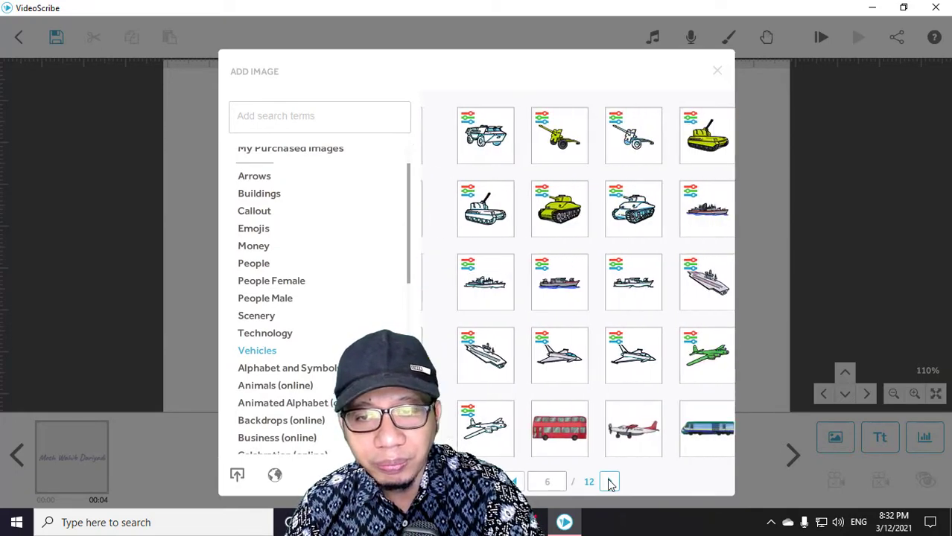
left_click(611, 482)
left_click(610, 483)
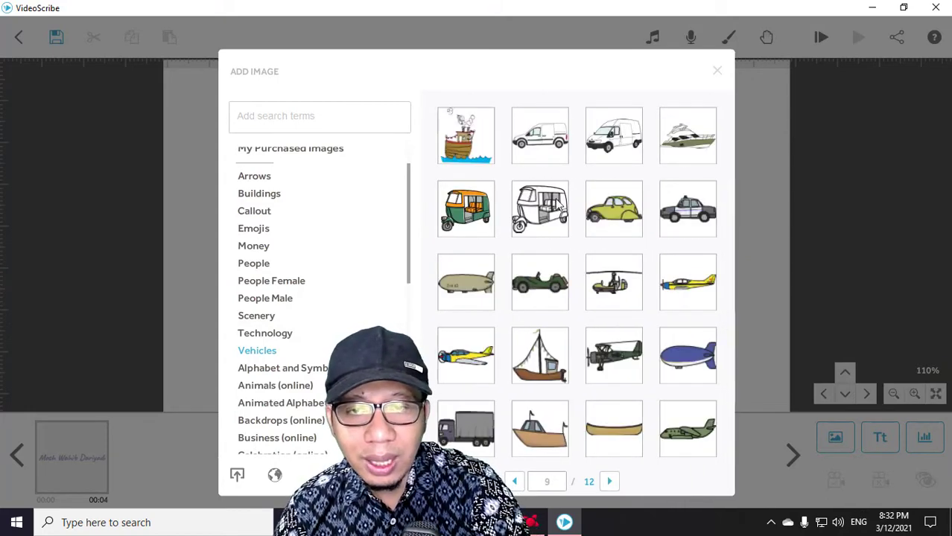
left_click(610, 483)
left_click(610, 482)
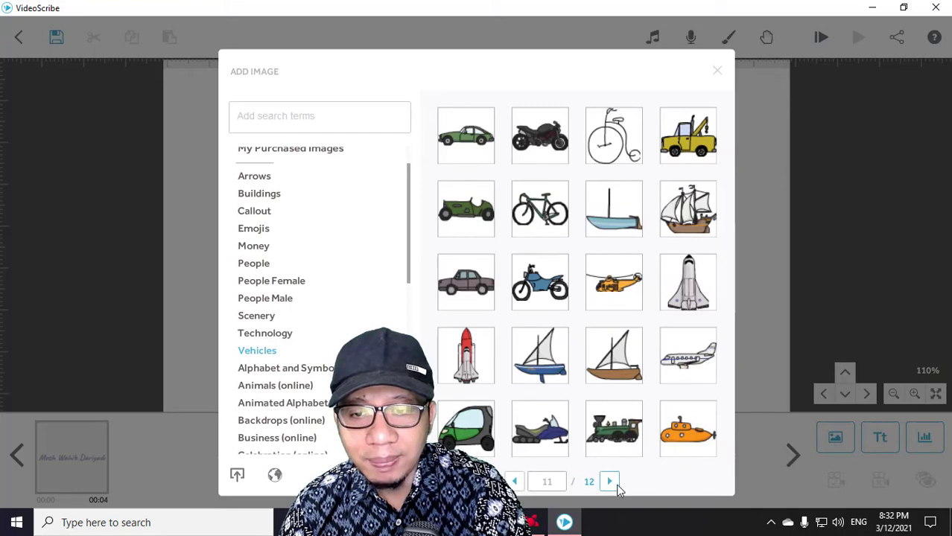
left_click(610, 483)
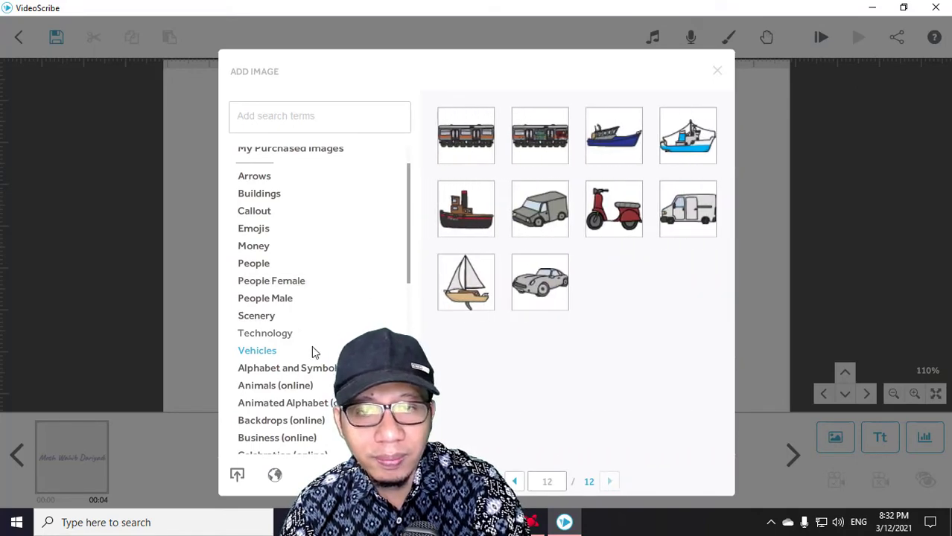
- Examine the letters and digits in the Alphabet and Symbols (online) category through to its last page
left_click(273, 370)
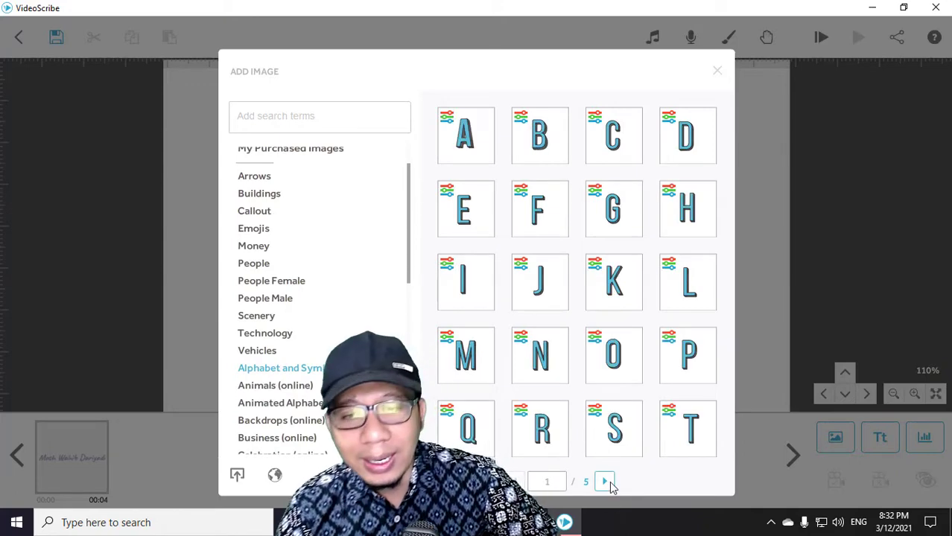
left_click(606, 482)
left_click(605, 482)
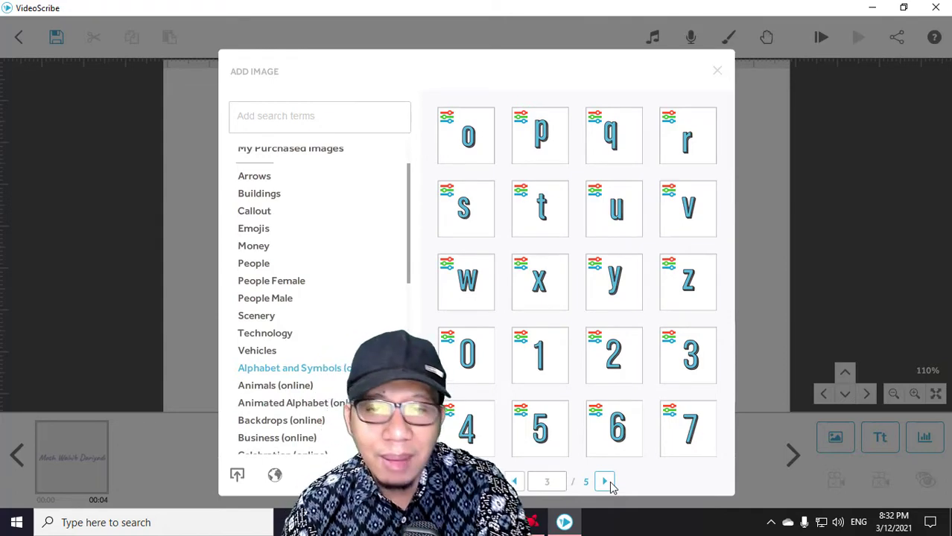
left_click(606, 482)
left_click(606, 482)
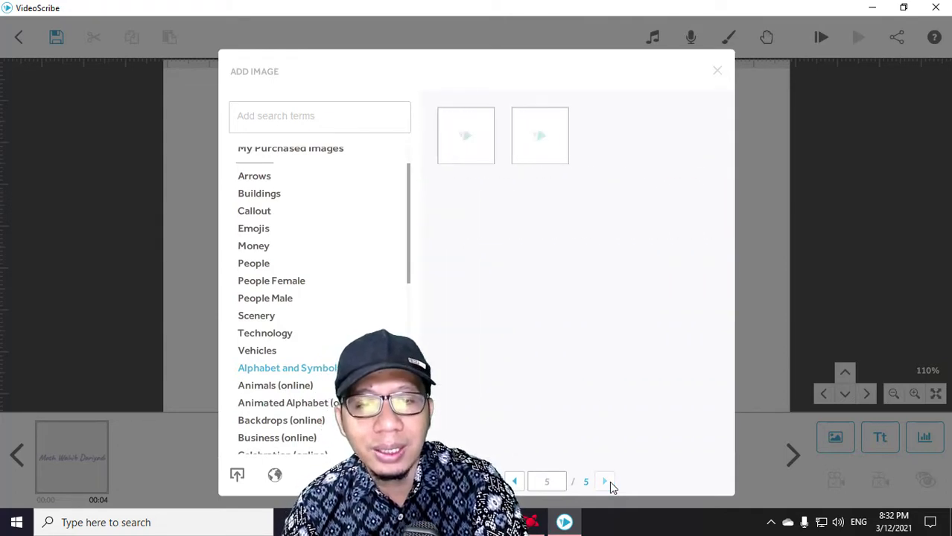
- Examine the animal images in the Animals (online) category through to its last page
left_click(287, 386)
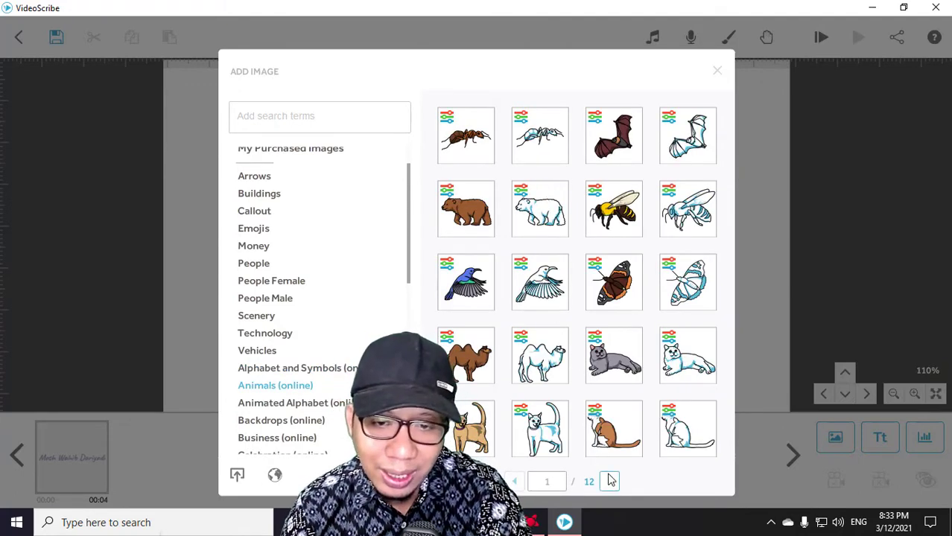
left_click(609, 480)
left_click(609, 480)
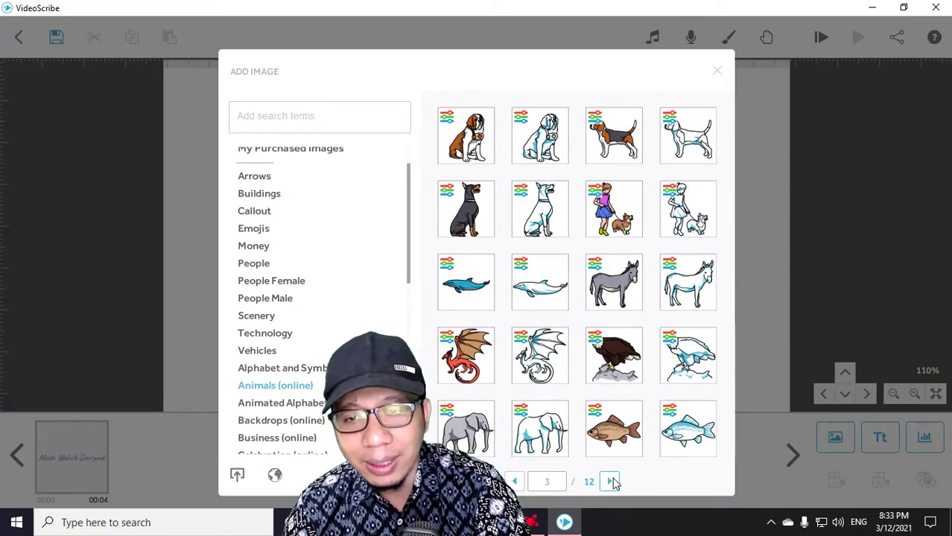
left_click(610, 481)
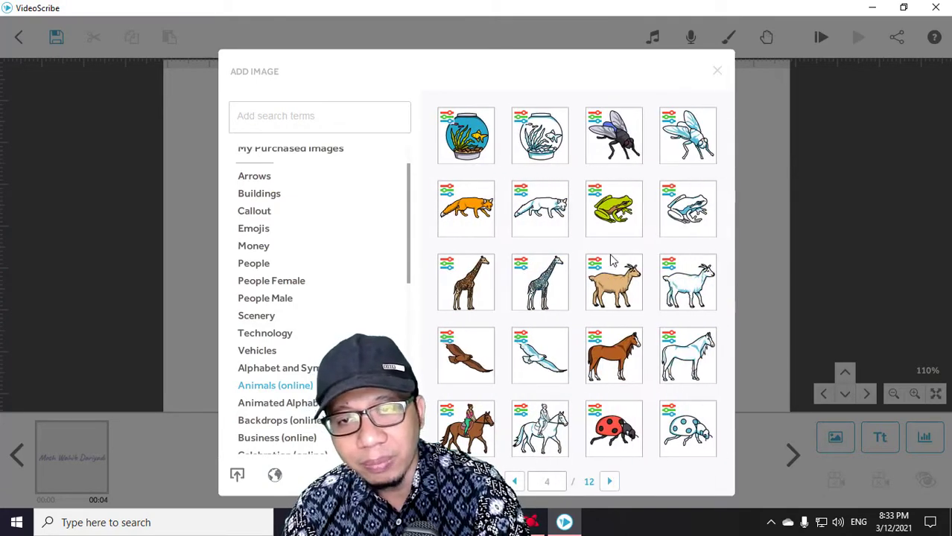
left_click(610, 481)
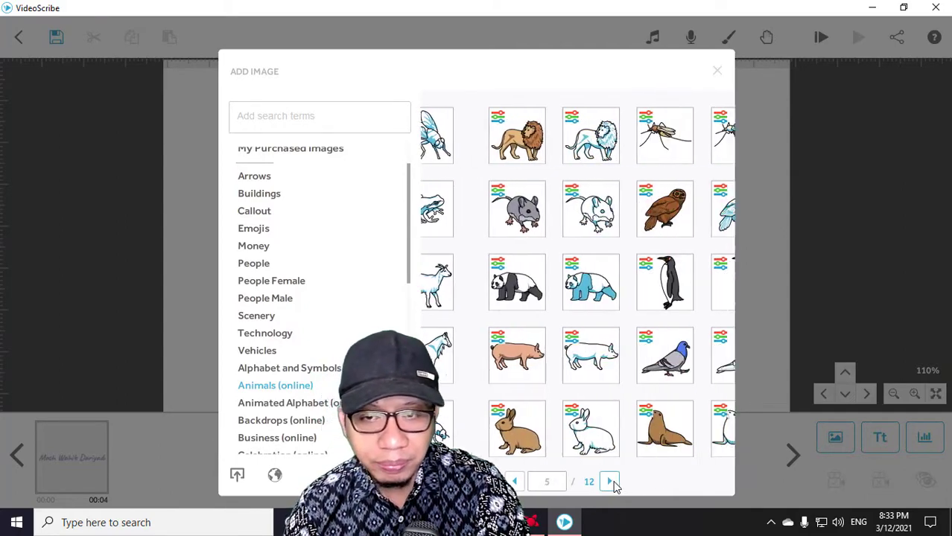
left_click(609, 481)
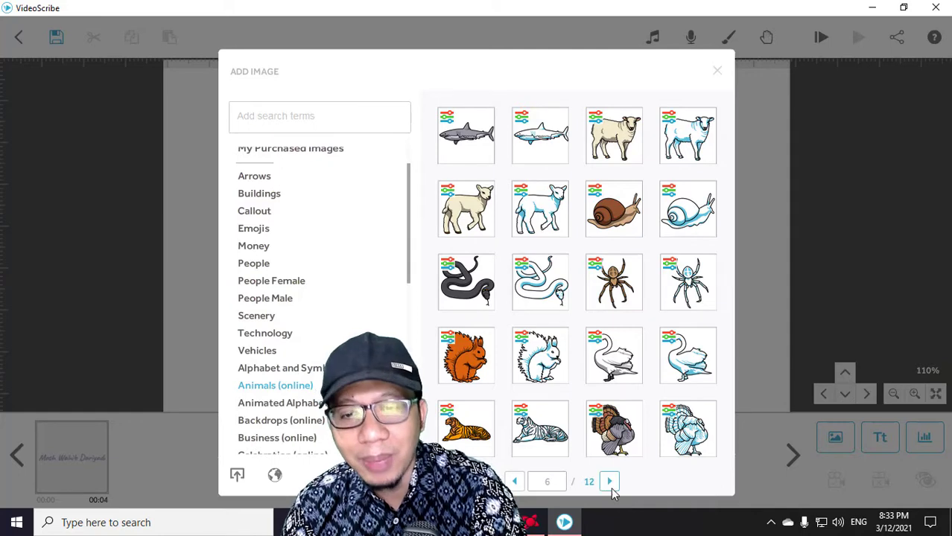
left_click(610, 482)
left_click(610, 482)
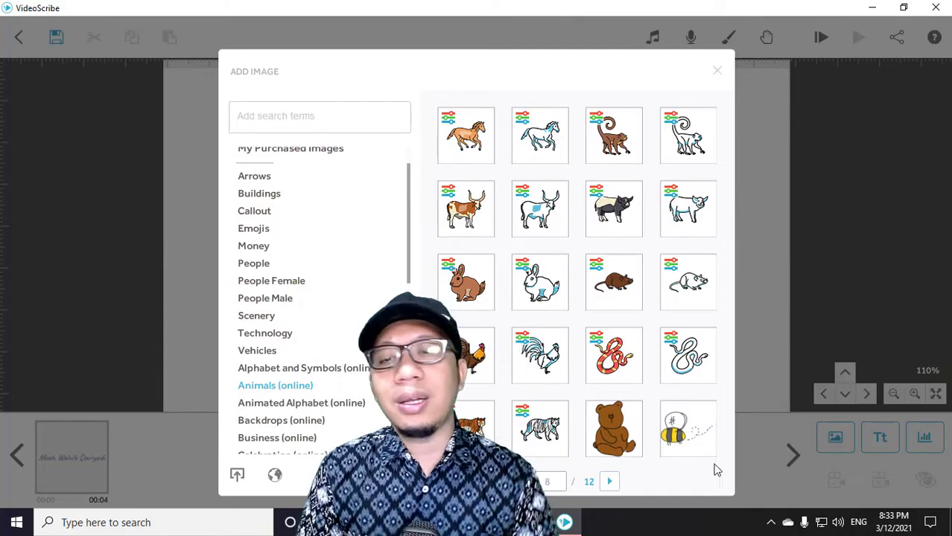
left_click(610, 482)
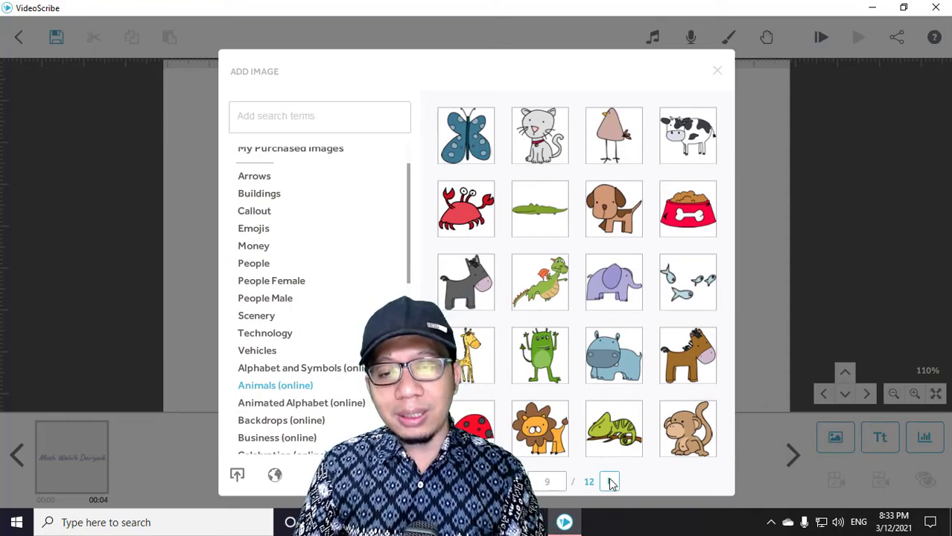
left_click(610, 482)
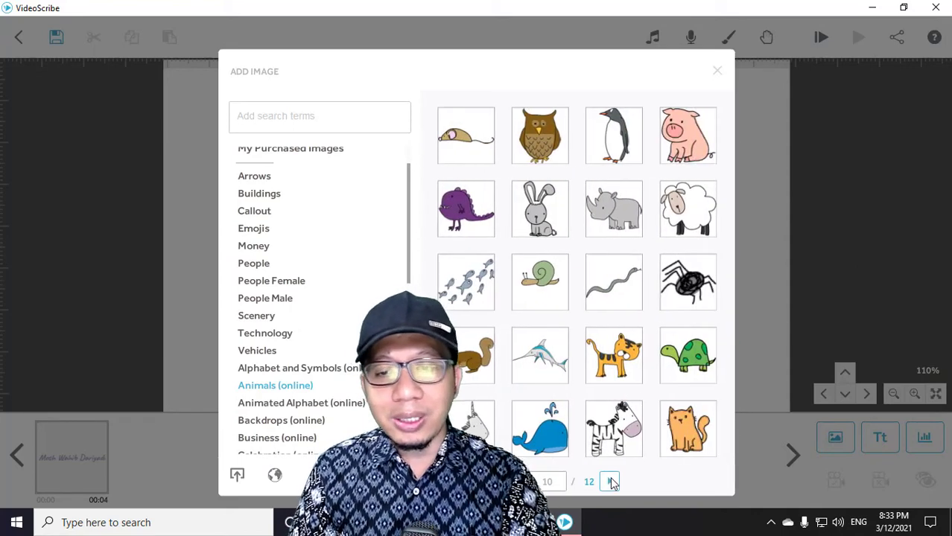
left_click(610, 482)
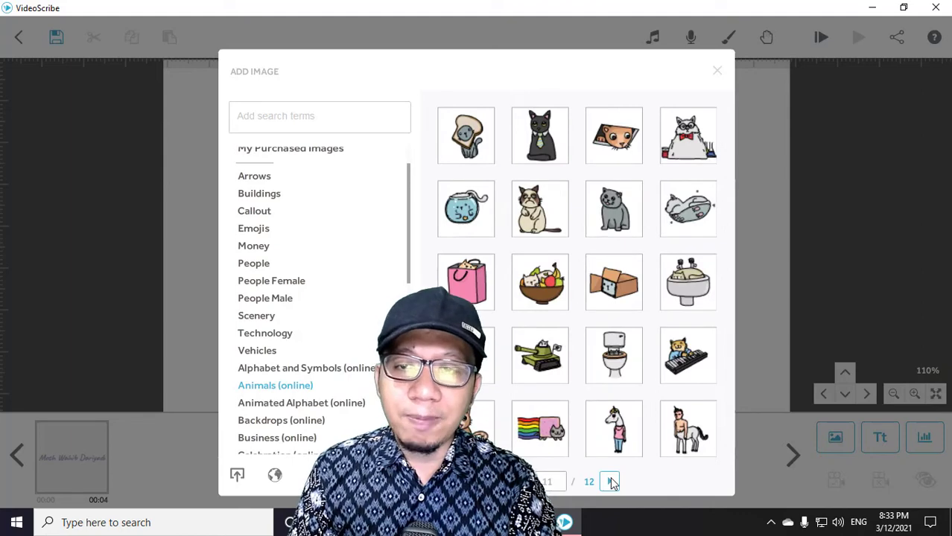
left_click(610, 482)
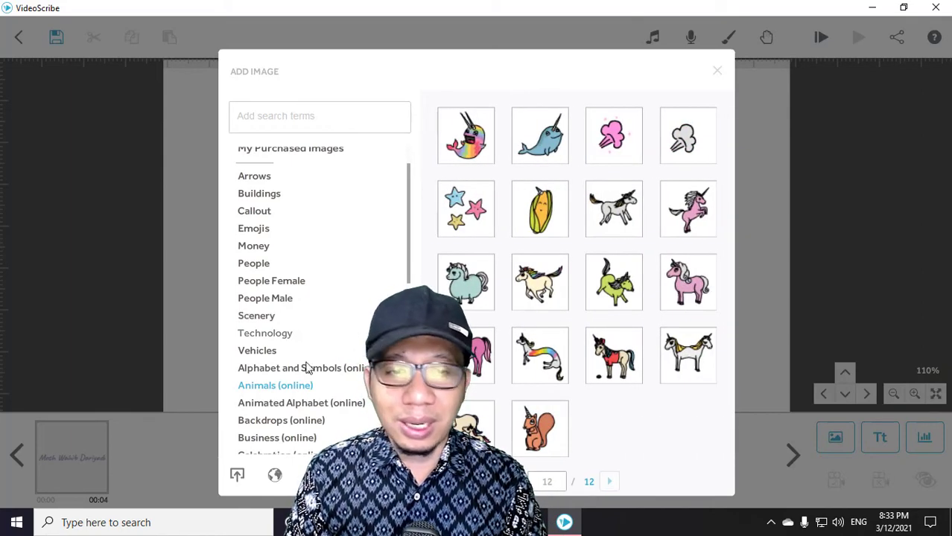
- Examine all pages of the Animated Alphabet (online) and Backdrops (online) categories in the image library
left_click(302, 402)
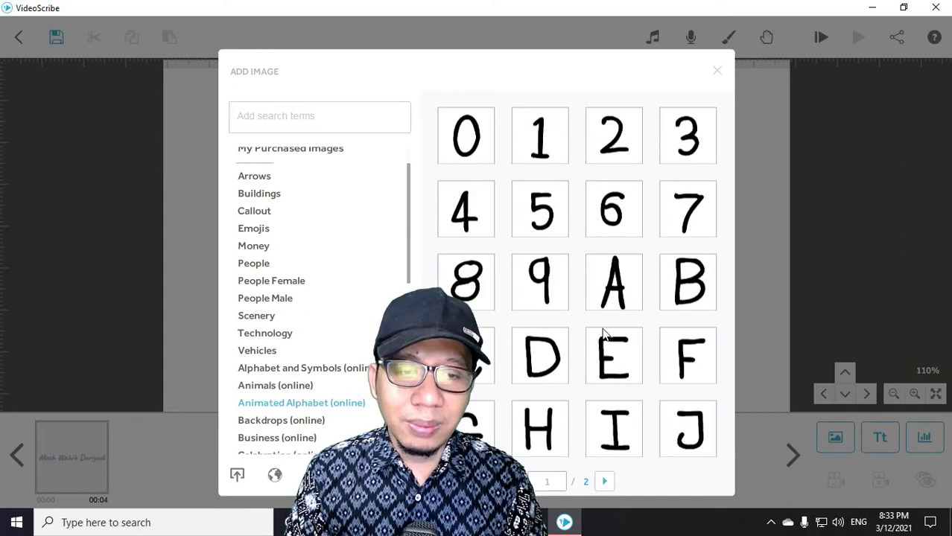
left_click(604, 481)
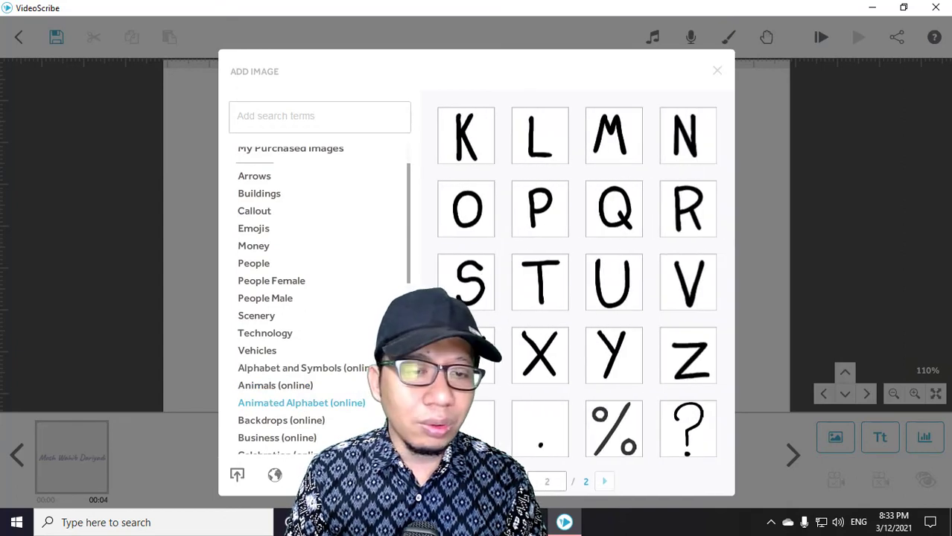
left_click(298, 420)
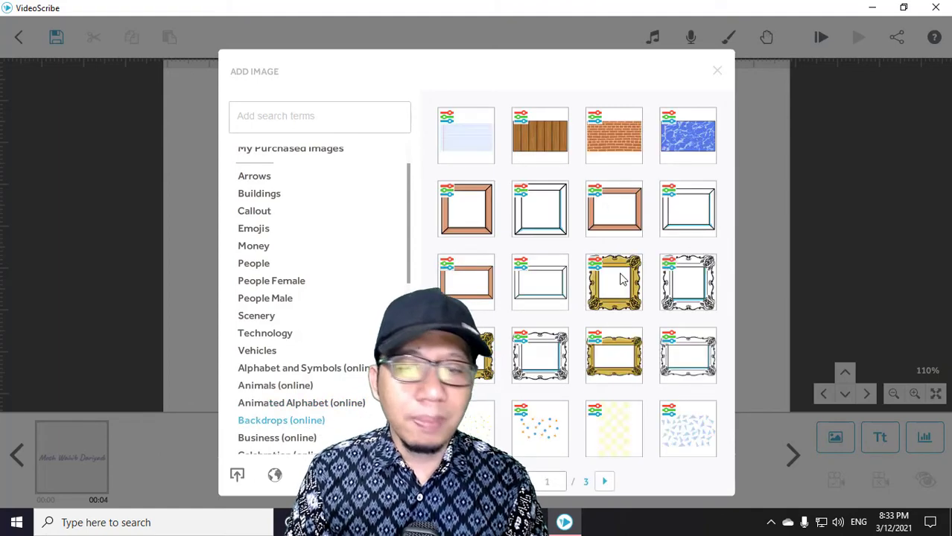
left_click(604, 483)
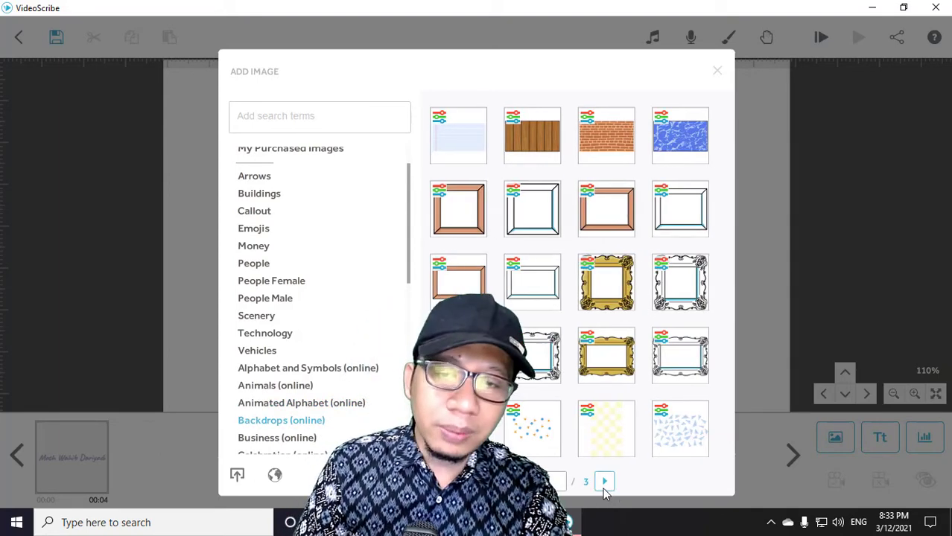
left_click(604, 485)
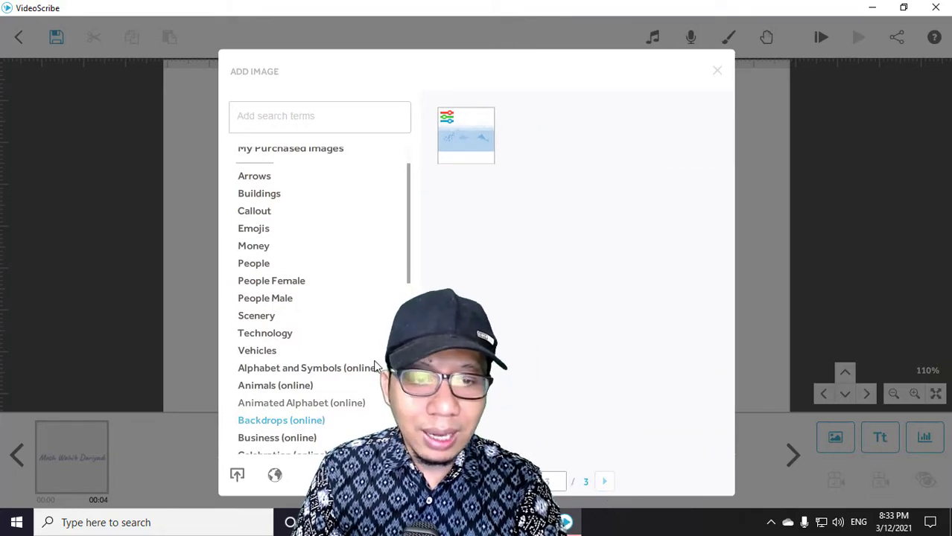
- Examine the business people, office equipment and sales images in the Business (online) category through to its last page
scroll(367, 343, "down", 1)
left_click(296, 420)
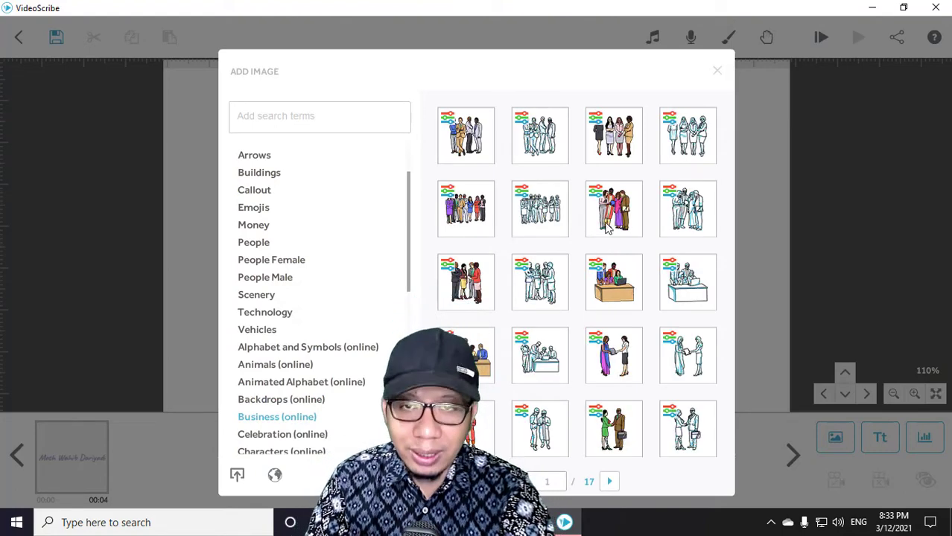
scroll(637, 240, "down", 1)
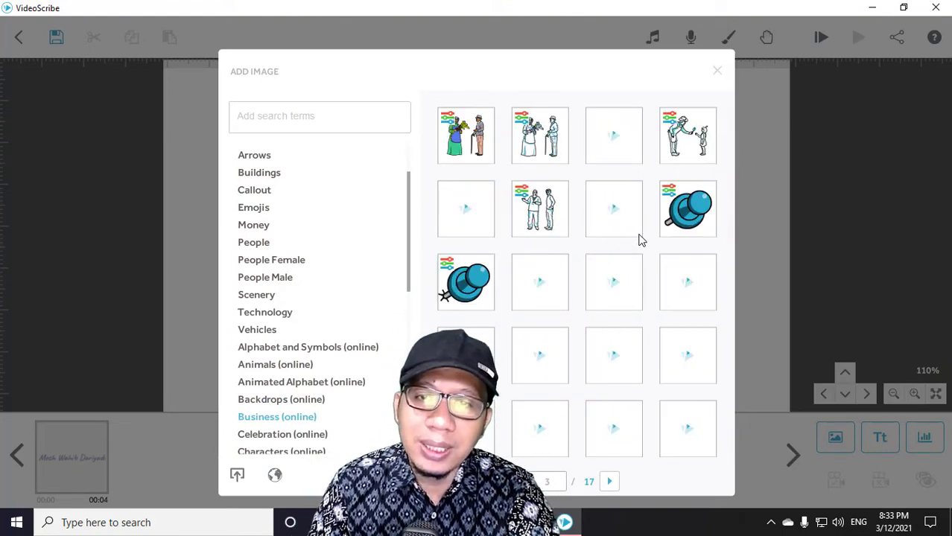
scroll(639, 239, "down", 1)
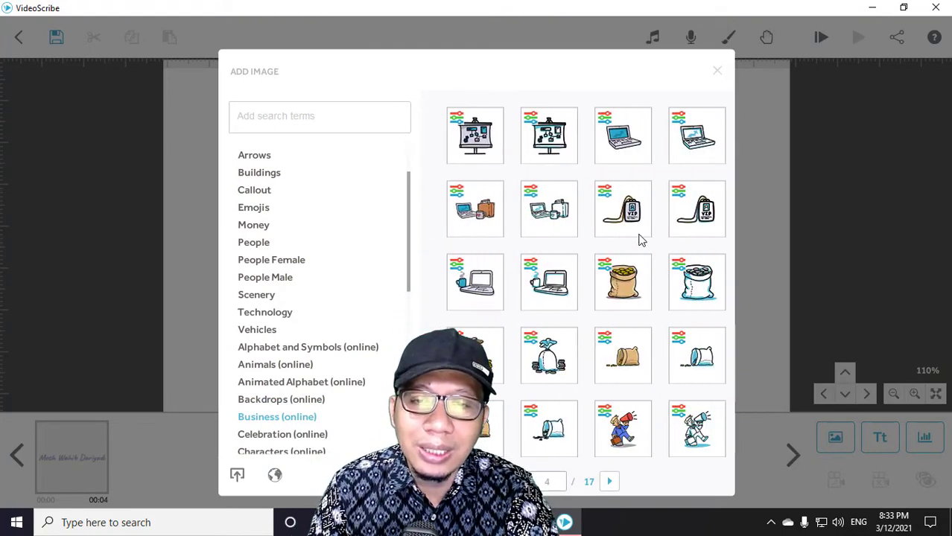
scroll(639, 240, "up", 1)
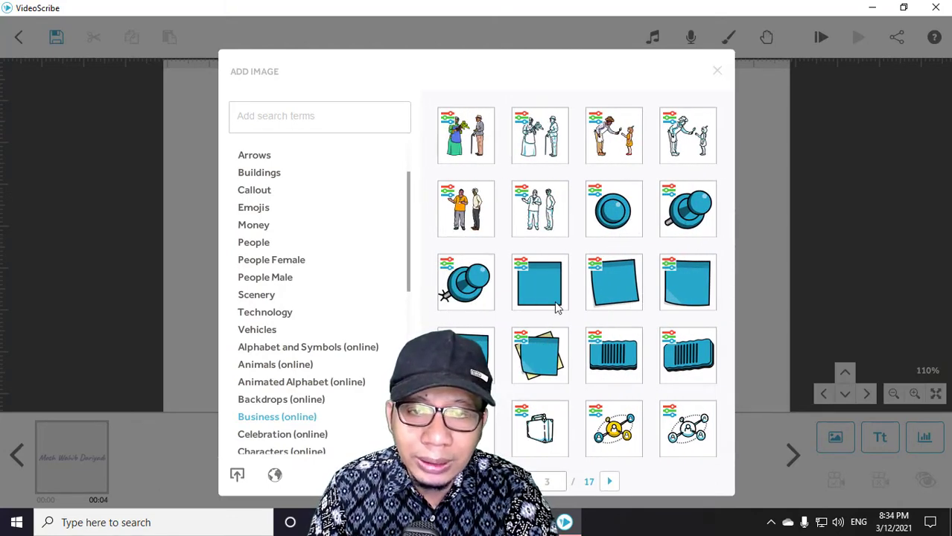
scroll(694, 382, "down", 1)
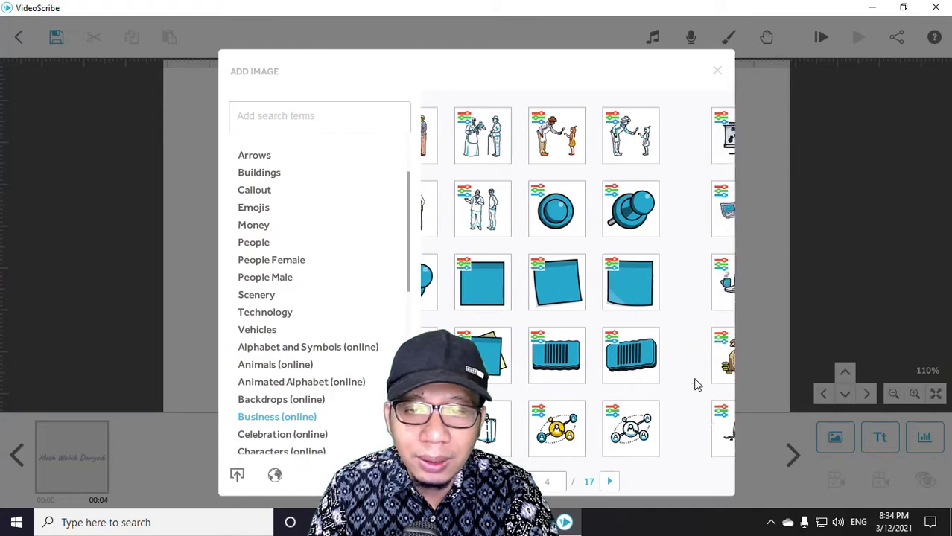
scroll(696, 385, "down", 1)
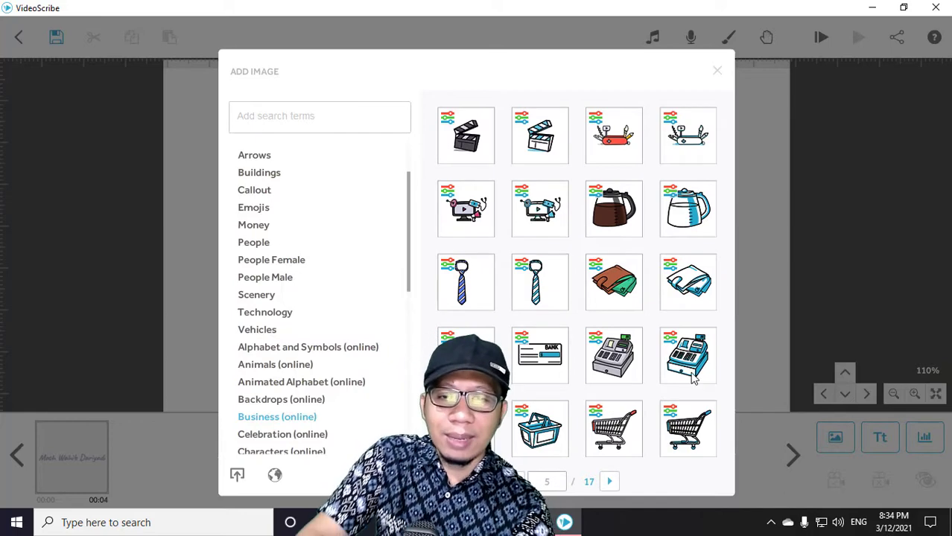
scroll(700, 378, "down", 2)
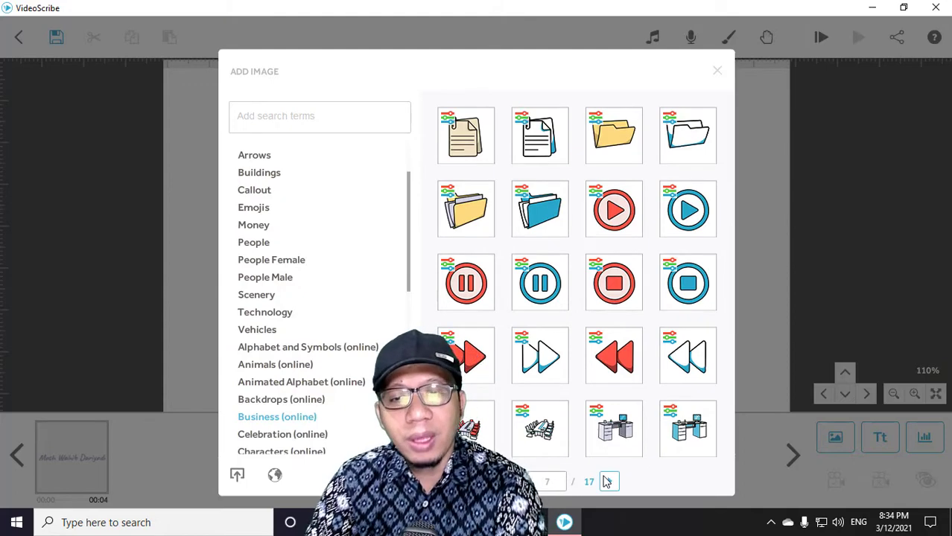
left_click(607, 482)
left_click(607, 482)
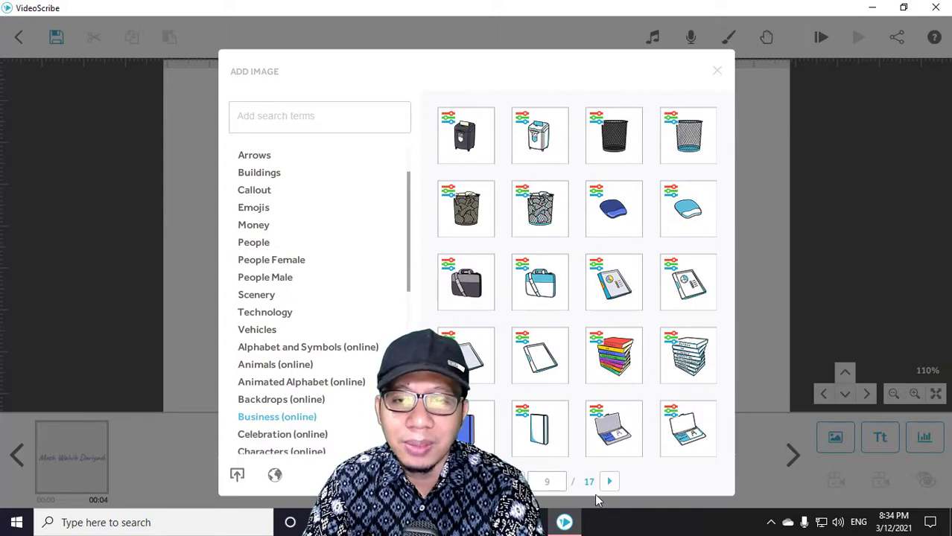
left_click(616, 483)
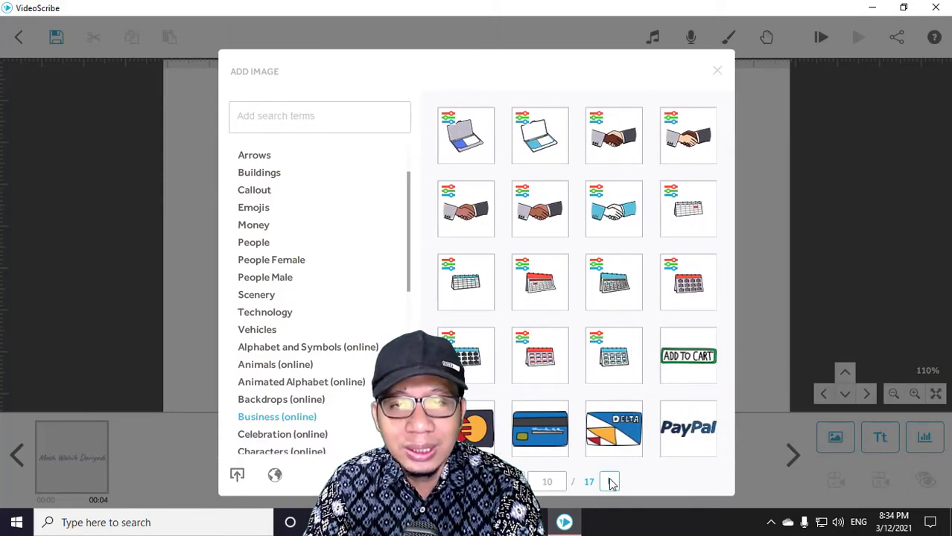
left_click(609, 483)
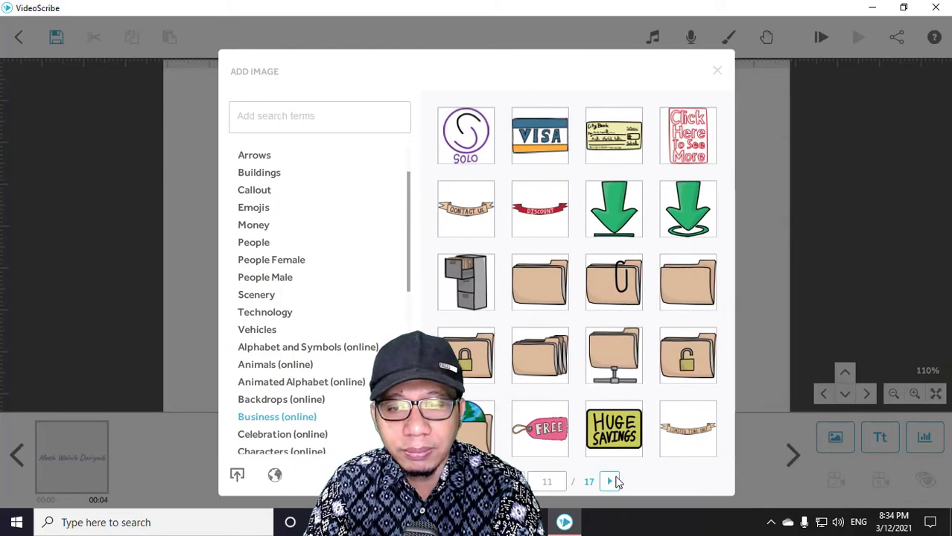
left_click(610, 482)
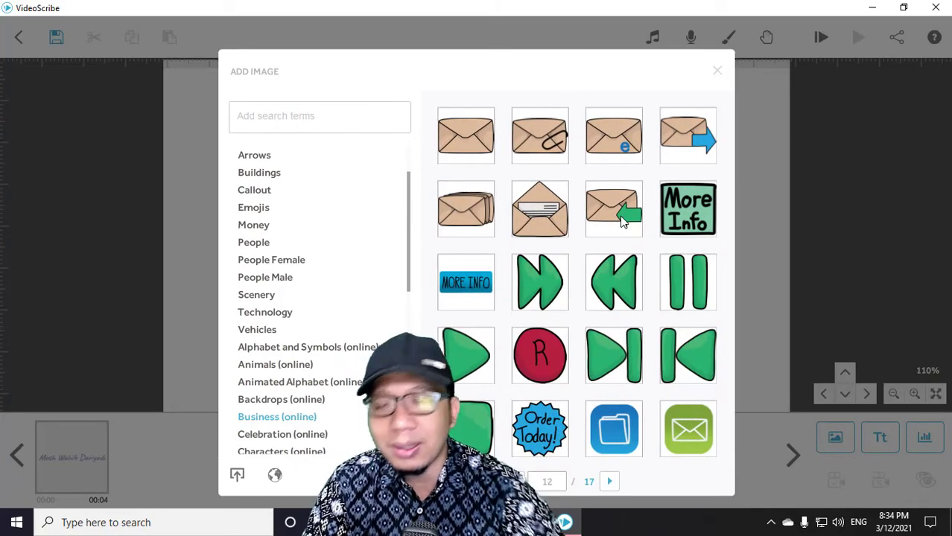
left_click(610, 482)
left_click(611, 483)
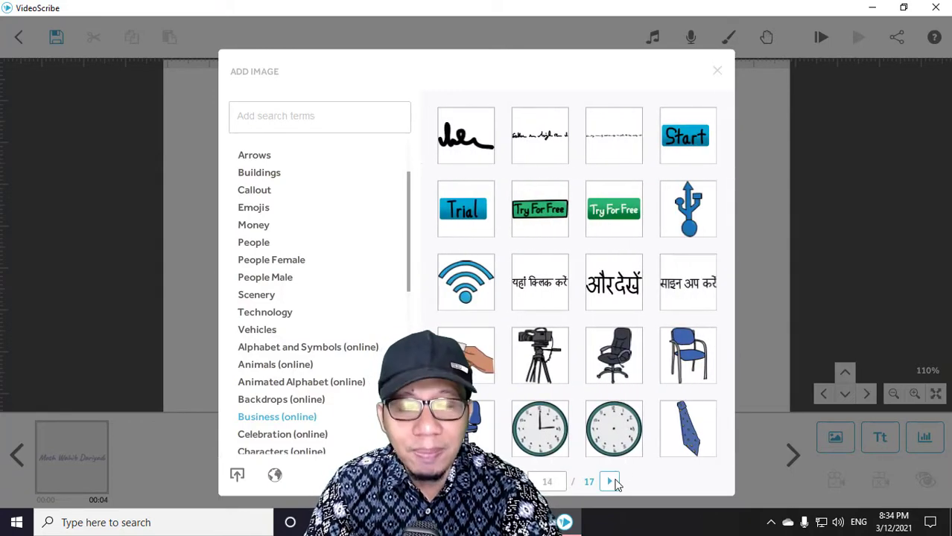
left_click(611, 483)
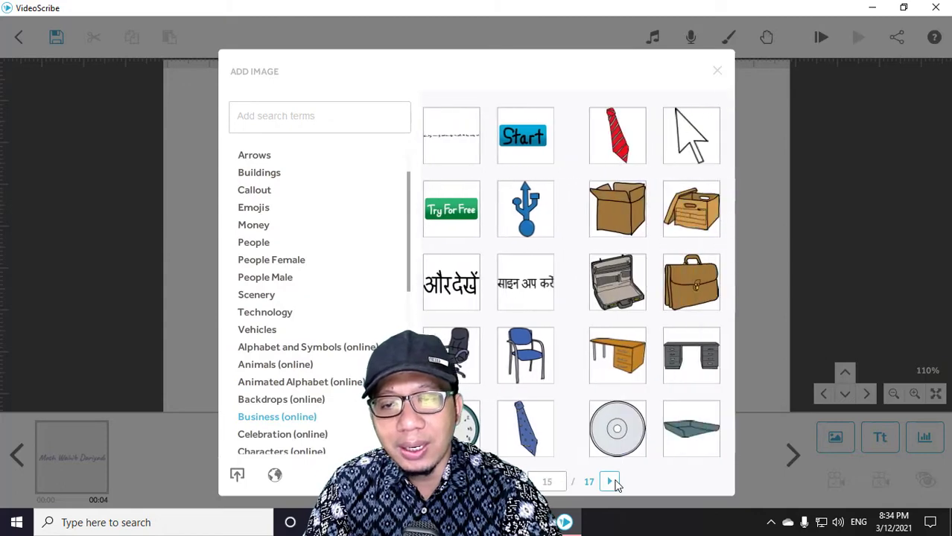
left_click(610, 482)
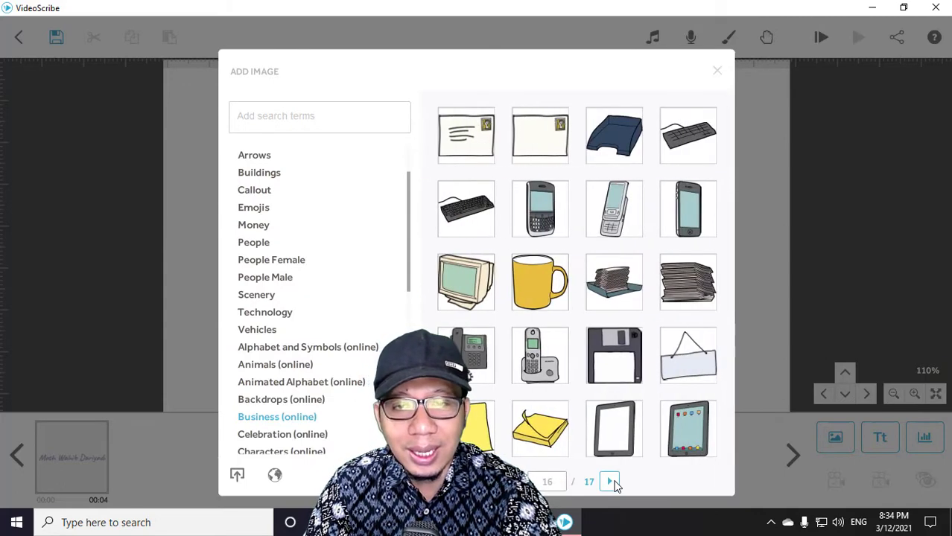
left_click(611, 483)
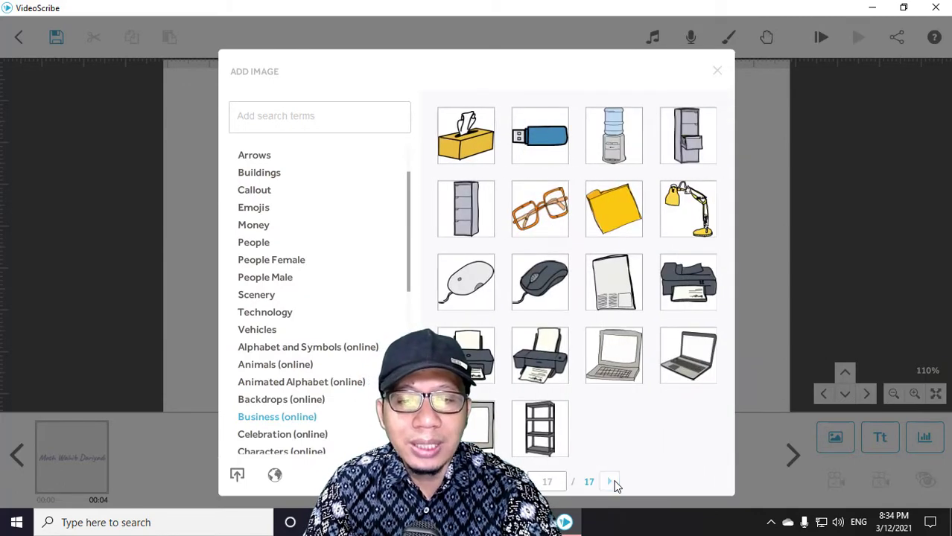
- Examine the party, holiday and Independence Day images on the first five pages of the Celebration (online) category
left_click(302, 436)
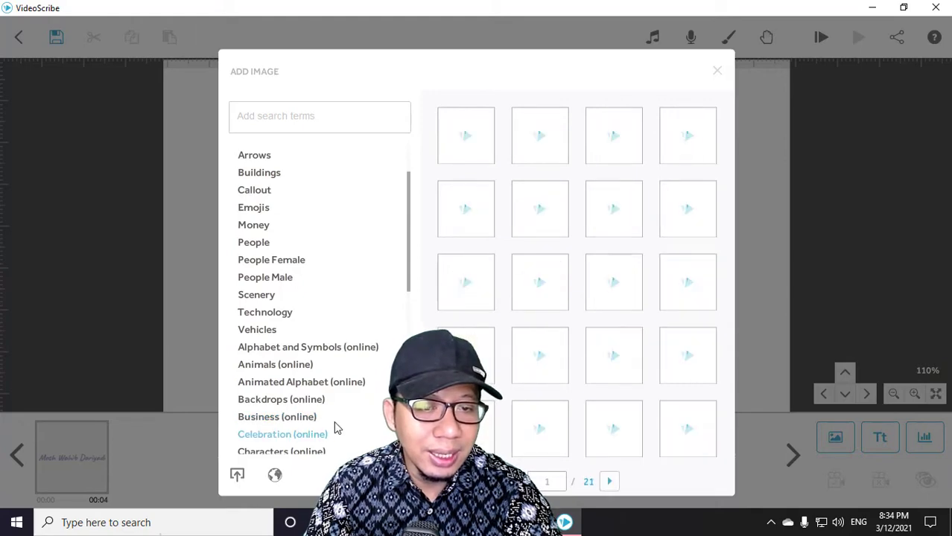
scroll(332, 424, "down", 3)
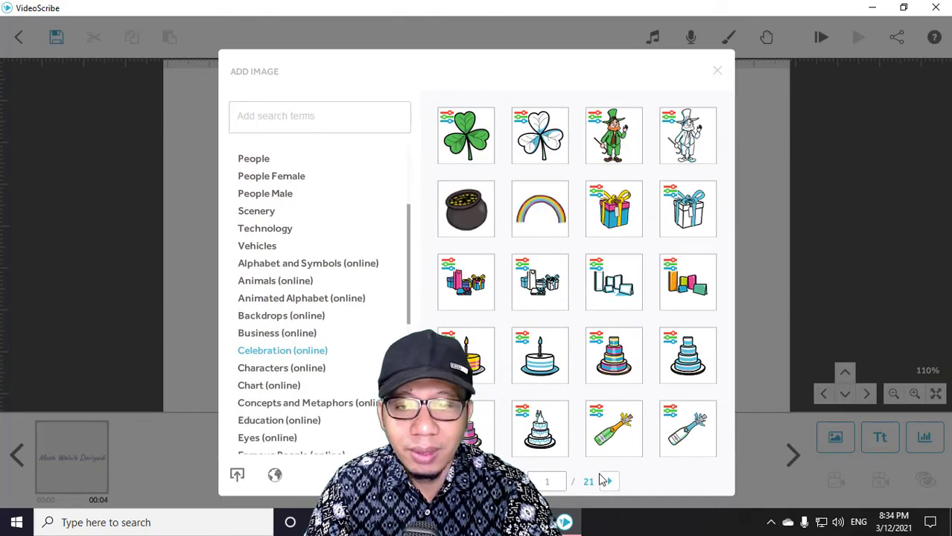
left_click(607, 483)
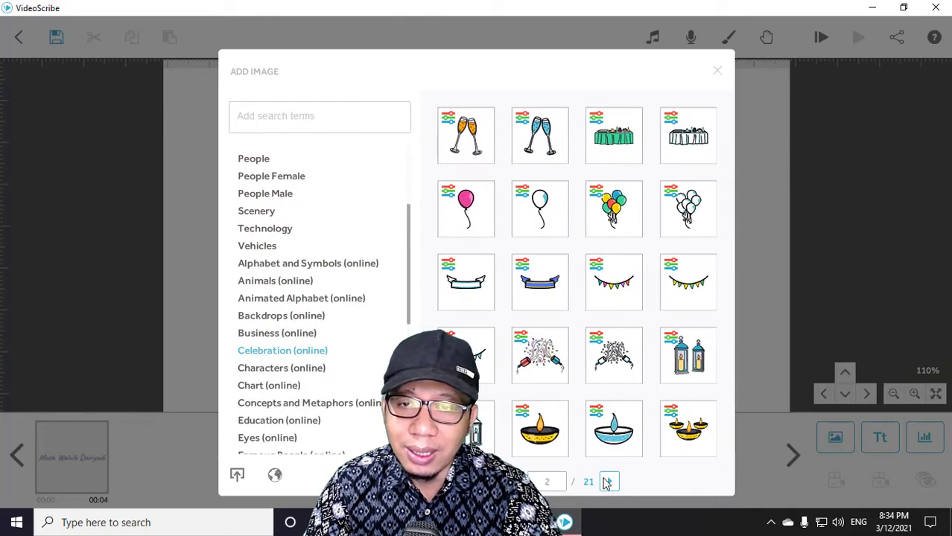
left_click(607, 482)
left_click(606, 483)
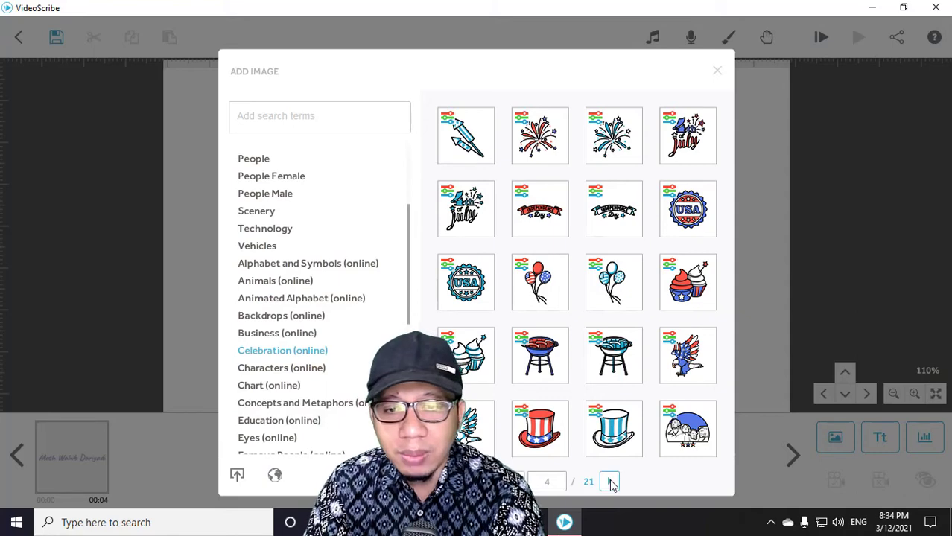
left_click(611, 482)
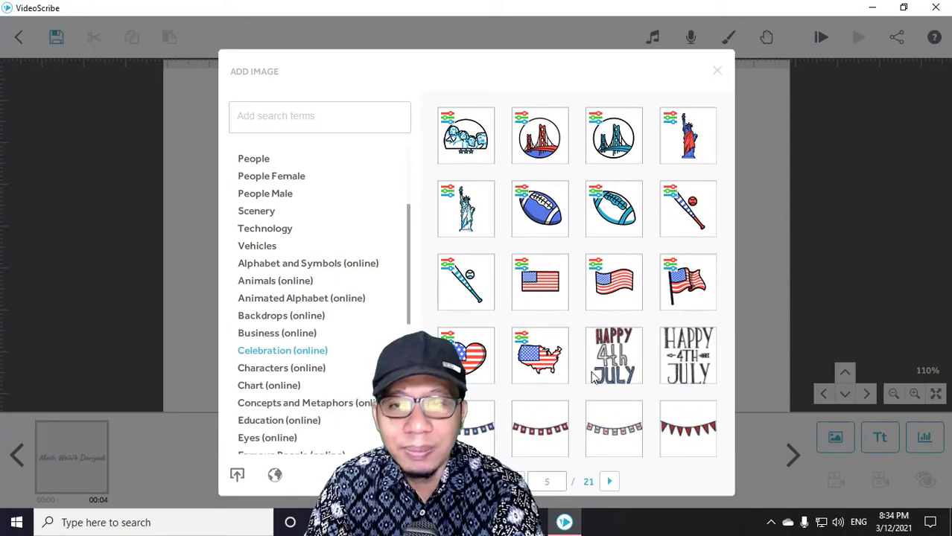
- Examine the children and adult figures in the Characters (online) category through to page 8
left_click(283, 371)
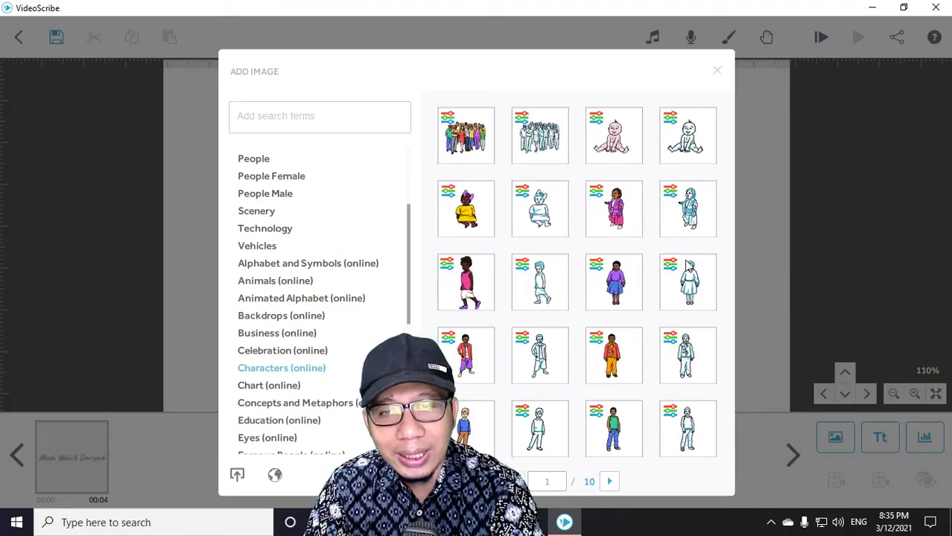
left_click(612, 482)
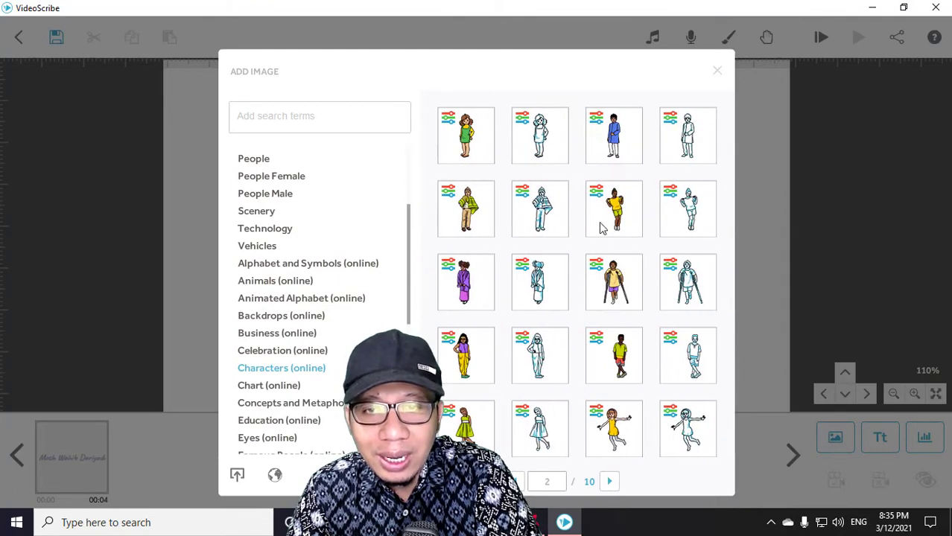
left_click(613, 483)
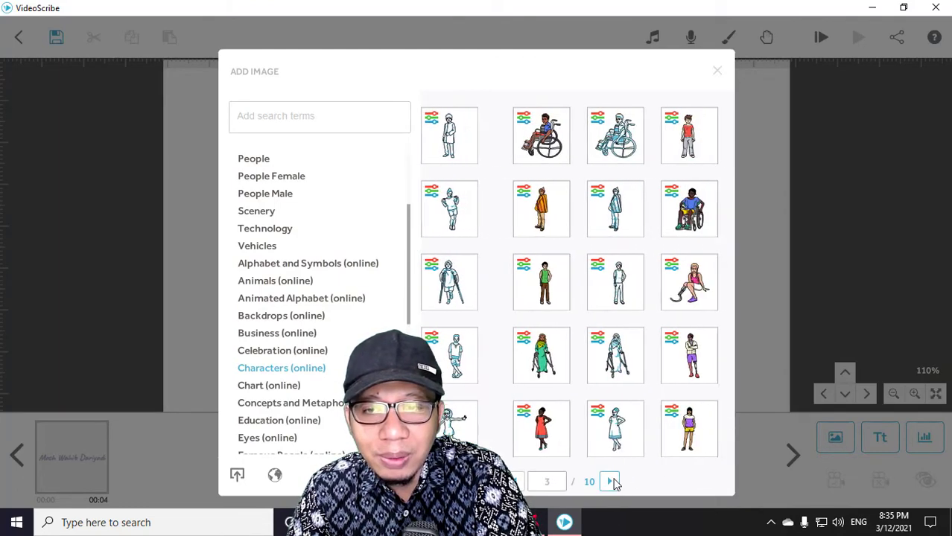
left_click(612, 482)
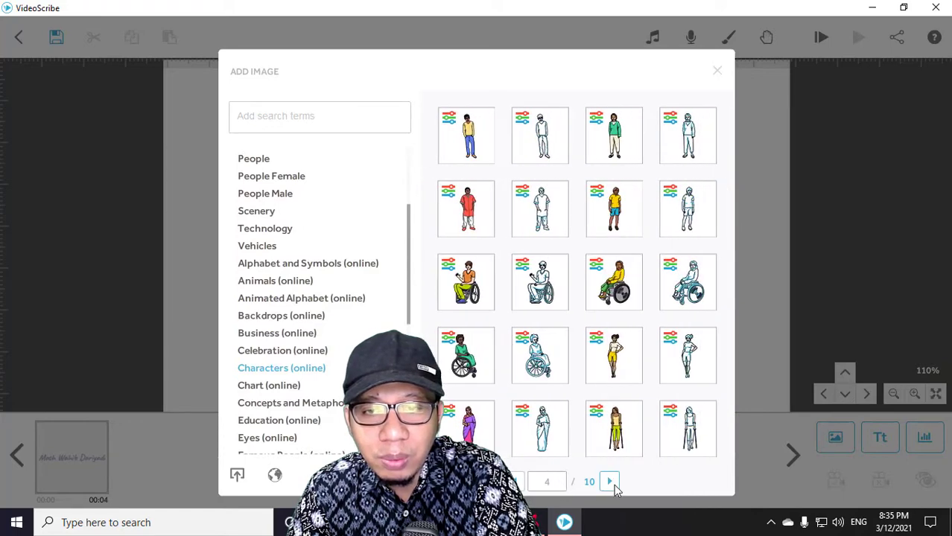
left_click(612, 485)
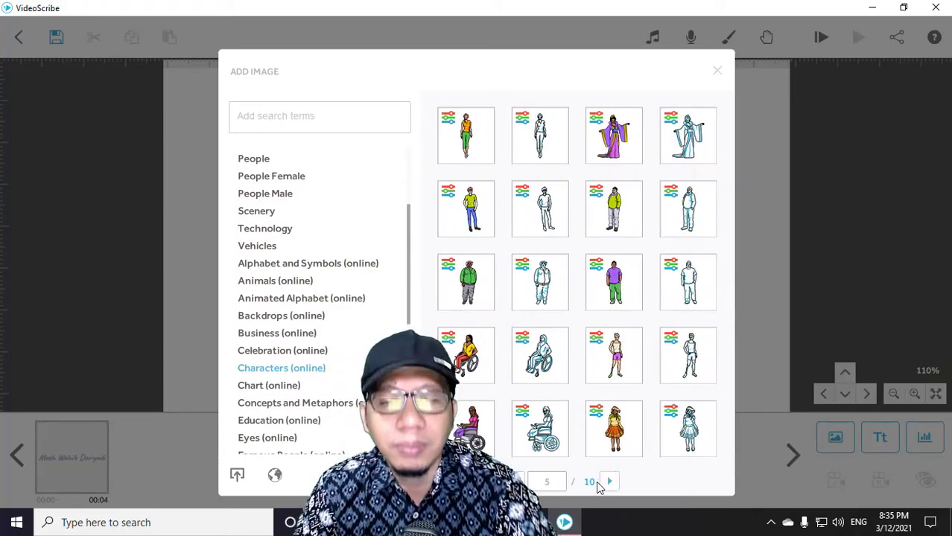
left_click(607, 482)
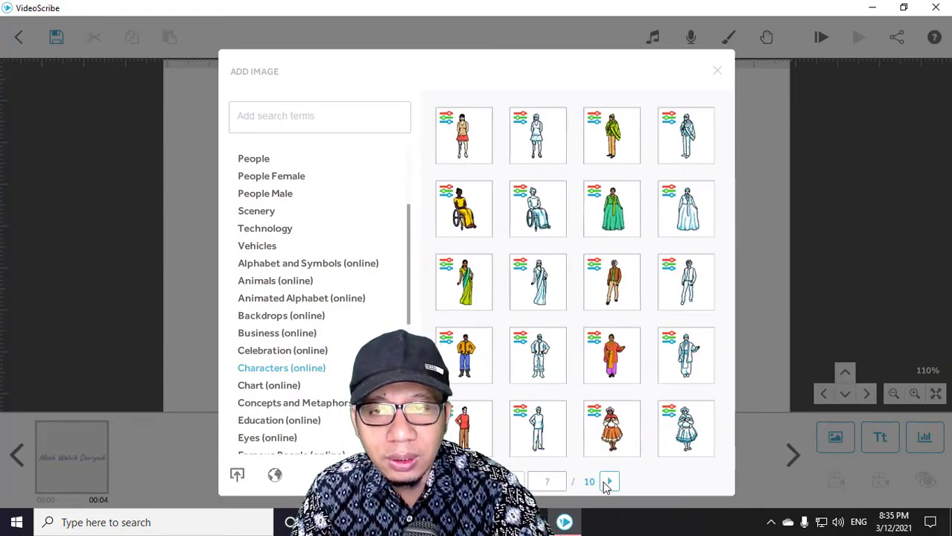
left_click(608, 483)
left_click(608, 482)
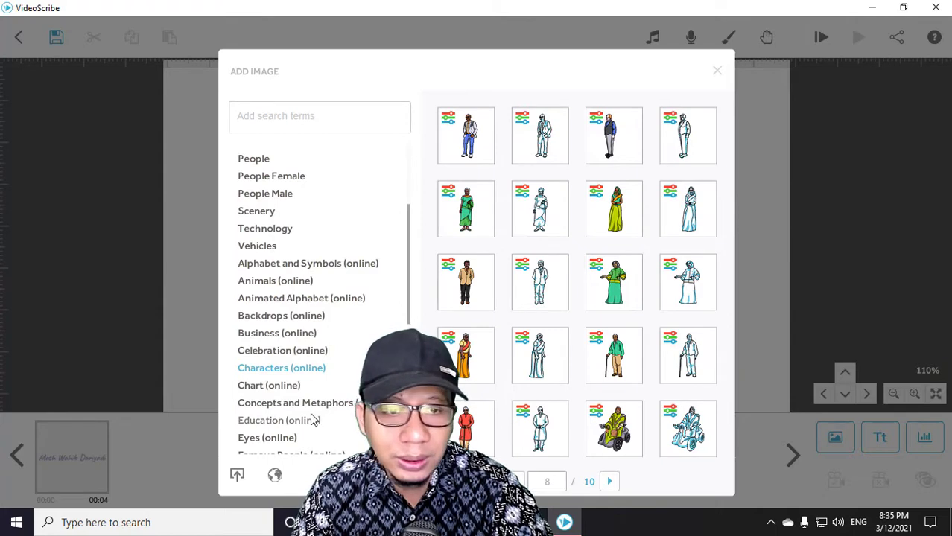
- Examine all pages of the Chart (online) category and the first five pages of Concepts and Metaphors (online)
left_click(289, 394)
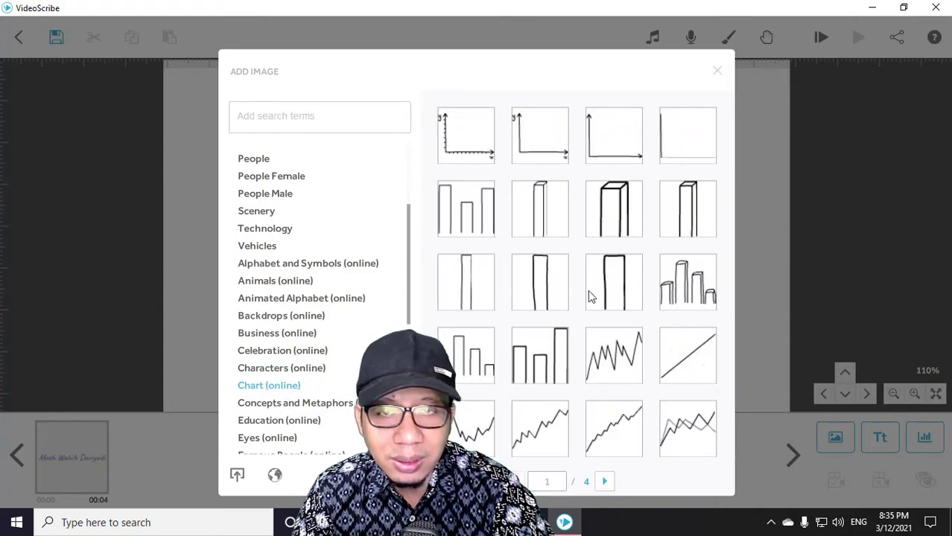
left_click(604, 481)
left_click(603, 479)
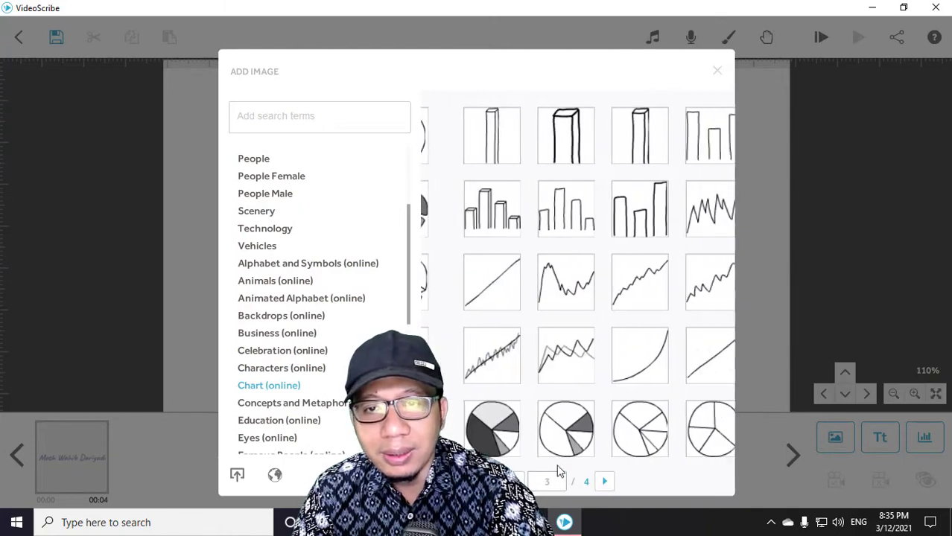
left_click(604, 481)
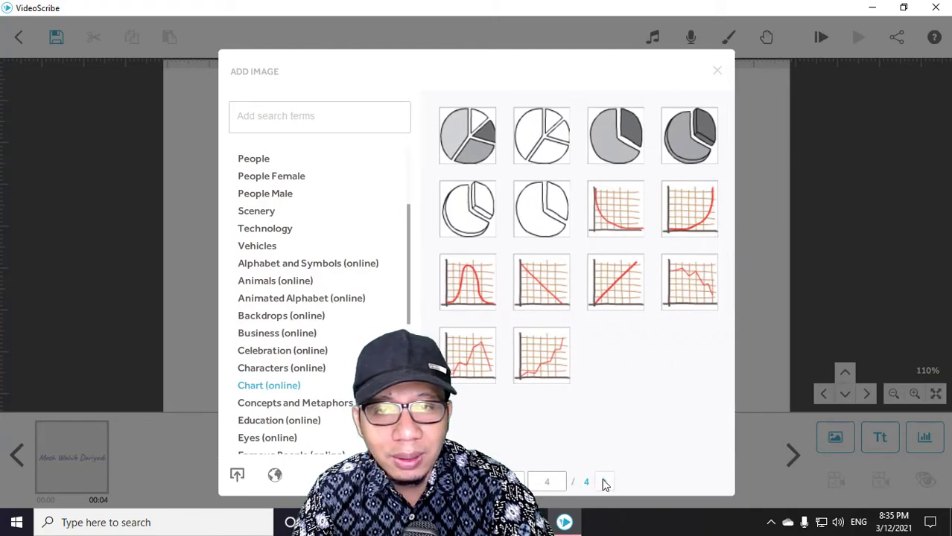
left_click(288, 406)
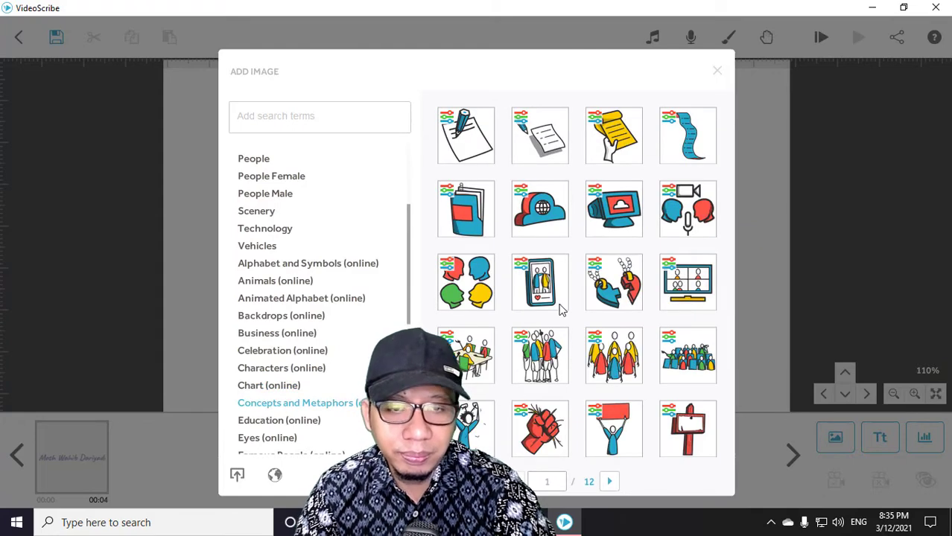
left_click(611, 483)
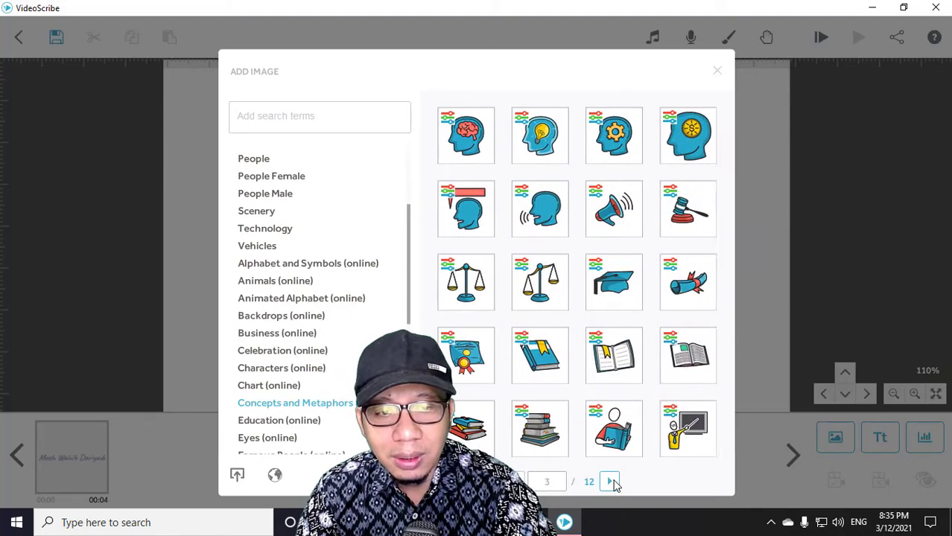
left_click(610, 481)
left_click(611, 482)
left_click(611, 481)
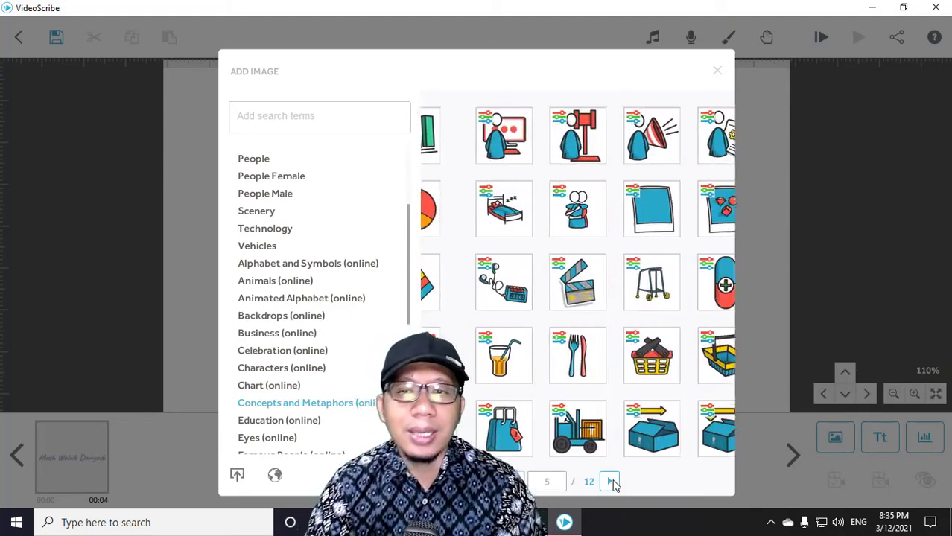
- Examine the student, teacher and classroom images on the first four pages of the Education (online) category
left_click(282, 421)
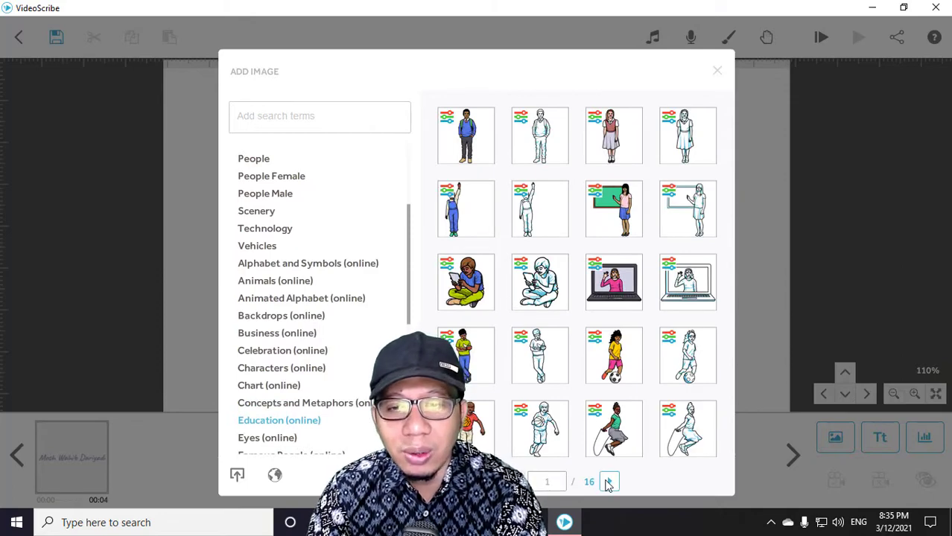
left_click(609, 482)
left_click(609, 482)
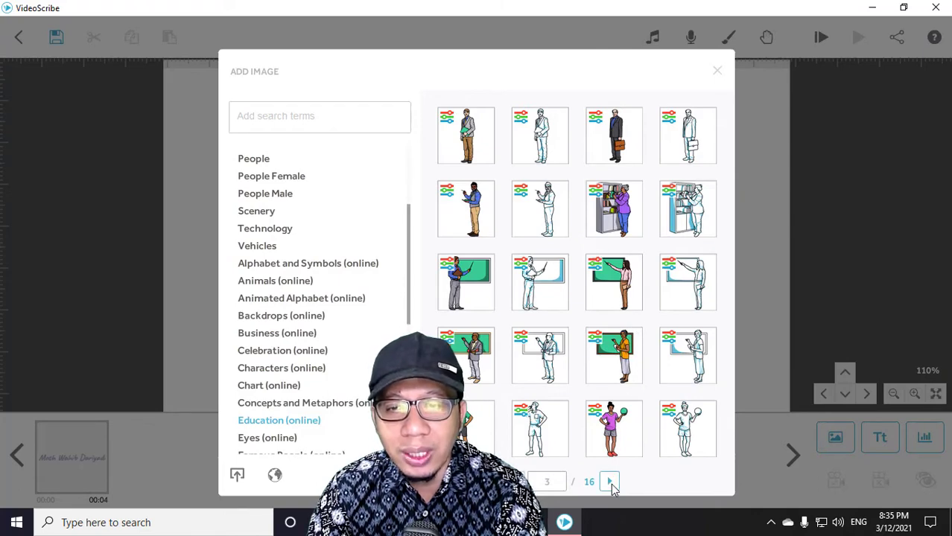
left_click(609, 482)
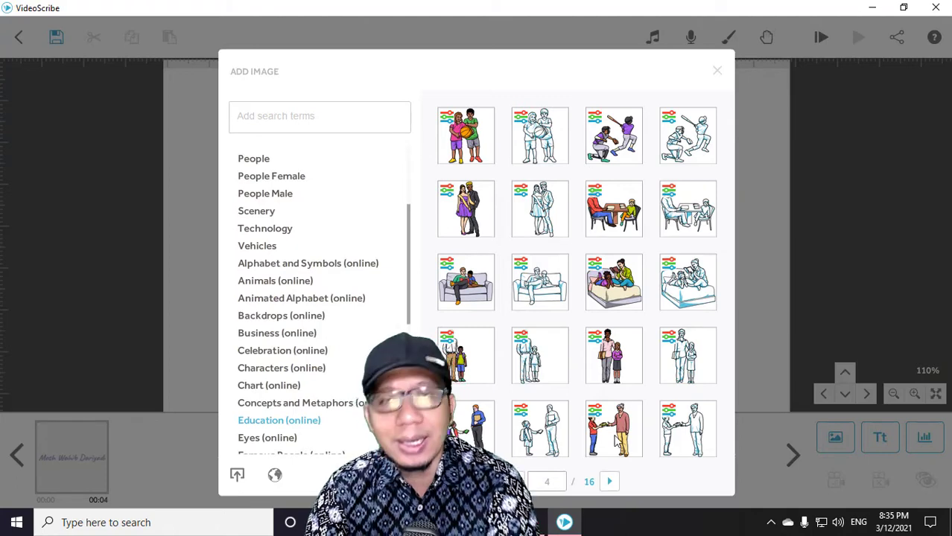
- Examine both pages of the Eyes (online) category and the first two pages of Famous People (online)
scroll(301, 427, "down", 3)
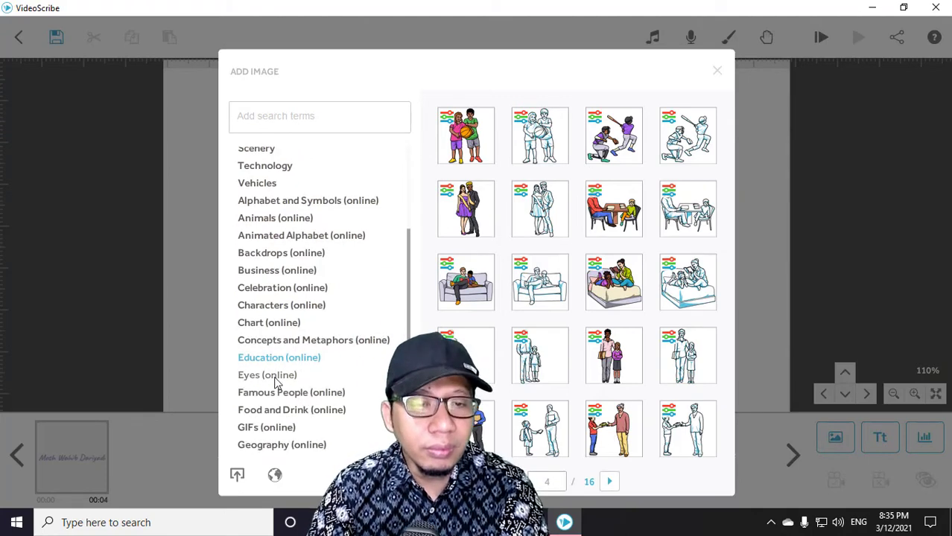
left_click(275, 381)
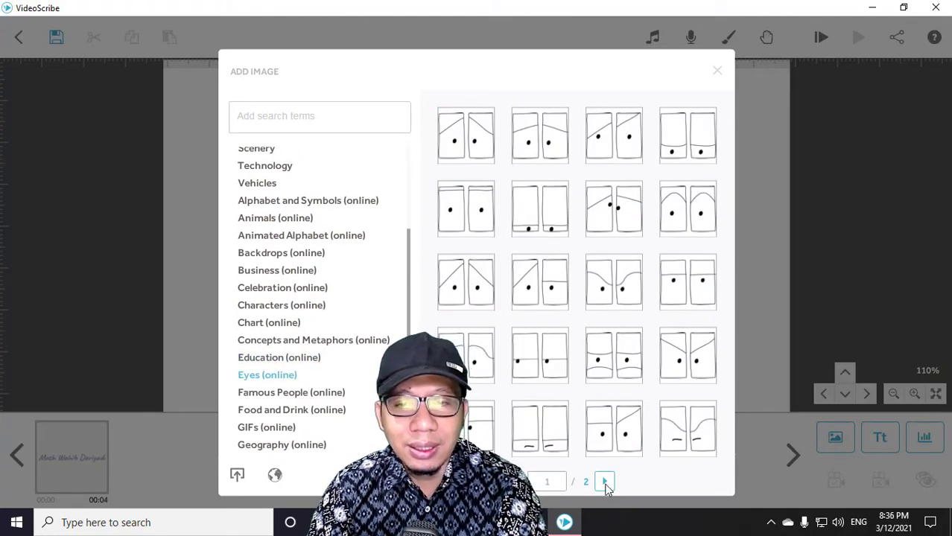
left_click(605, 483)
left_click(296, 393)
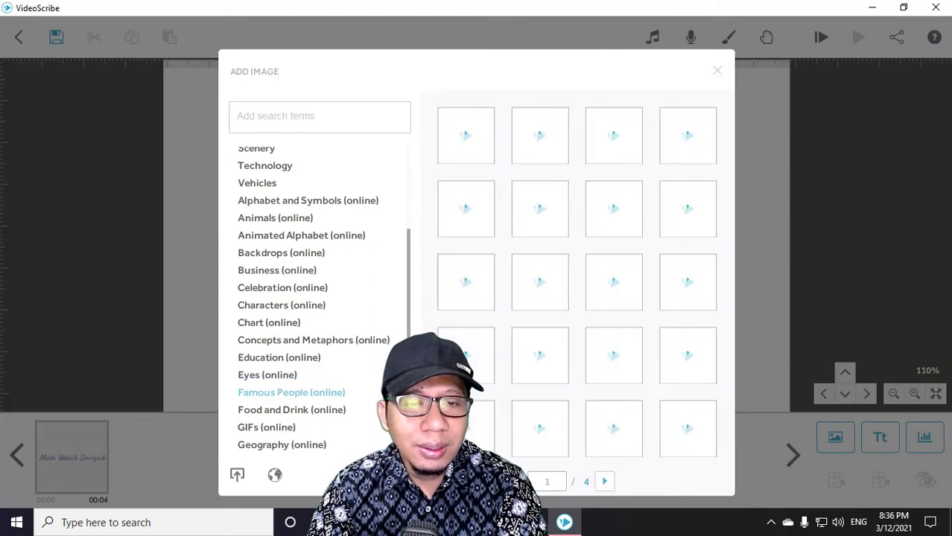
left_click(606, 492)
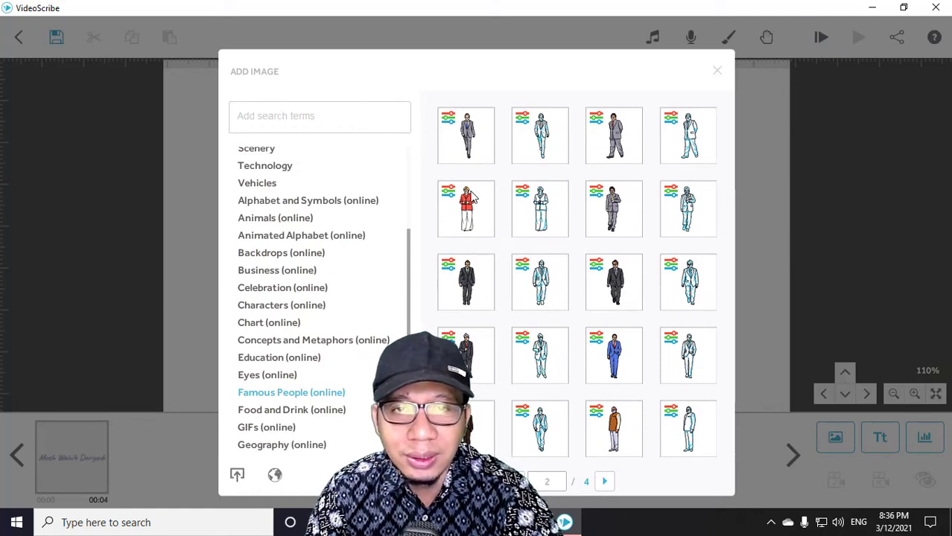
- Examine the first three pages of the Food and Drink (online) category and the GIFs (online) category through to page 8
left_click(314, 410)
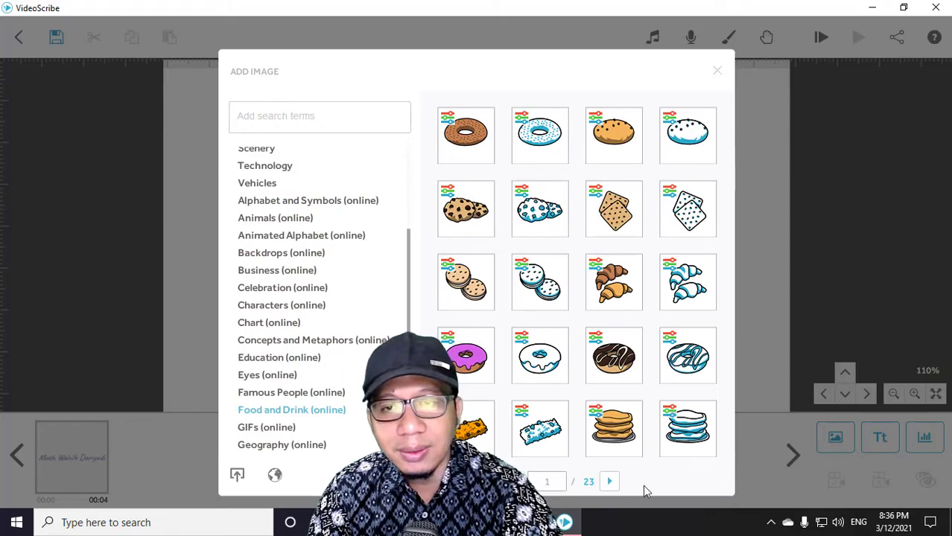
left_click(610, 484)
left_click(610, 484)
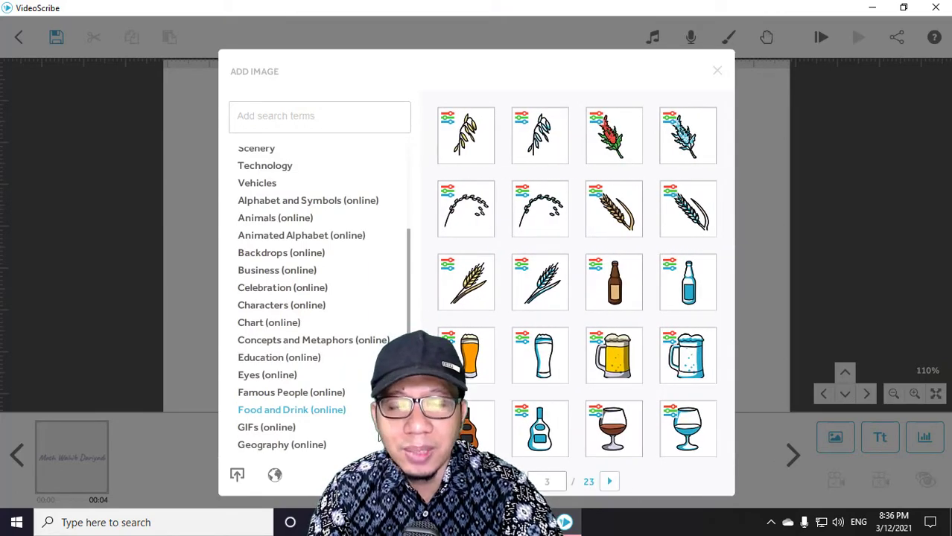
left_click(289, 427)
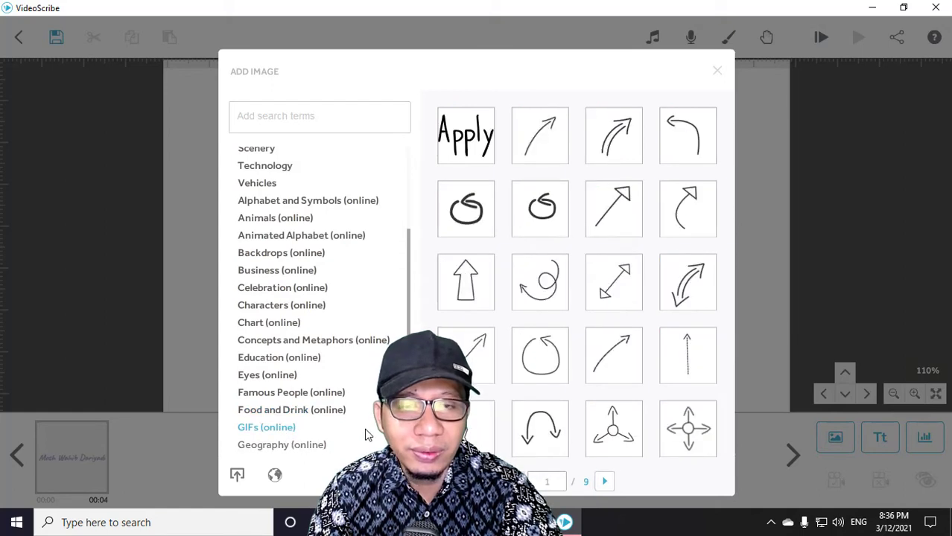
scroll(670, 395, "down", 4)
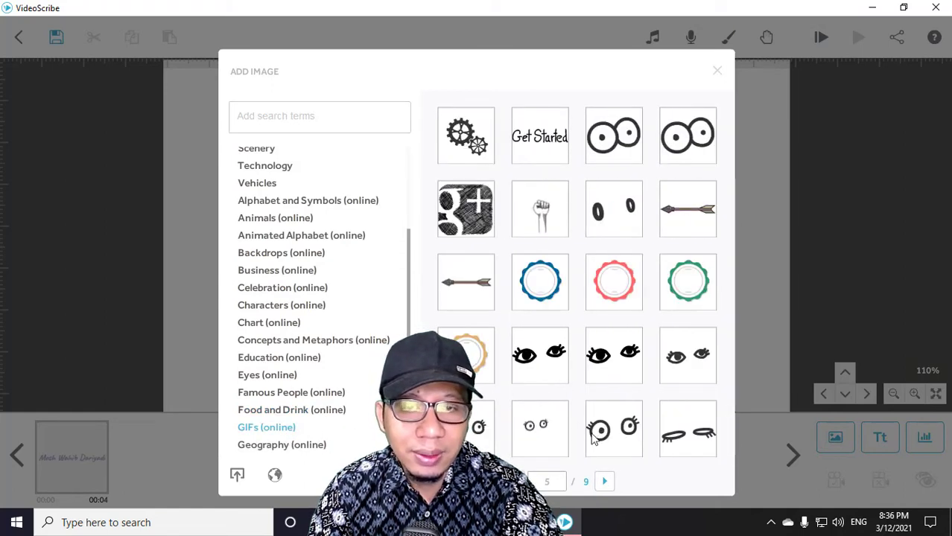
left_click(604, 483)
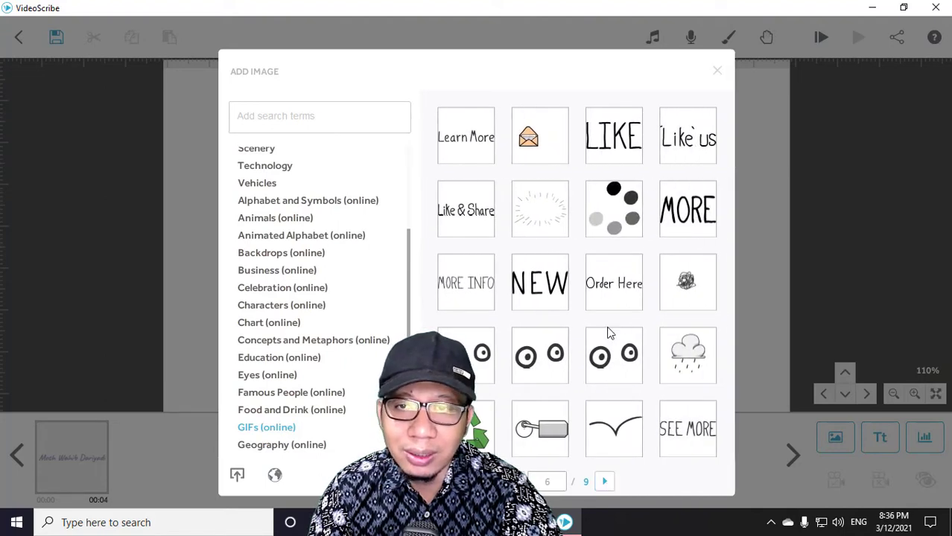
left_click(600, 482)
left_click(600, 482)
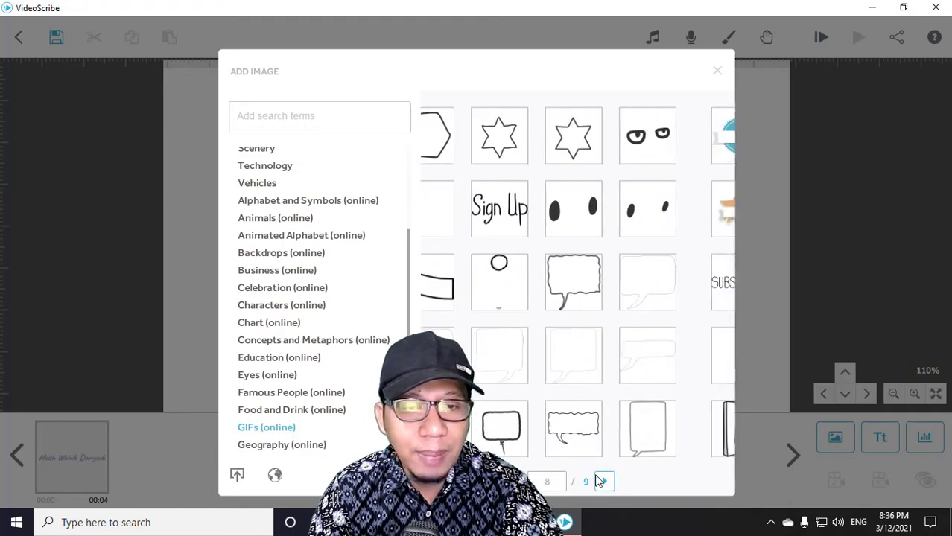
- Examine the world landmark images on the opening pages of the Geography (online) category
scroll(291, 452, "down", 1)
left_click(286, 431)
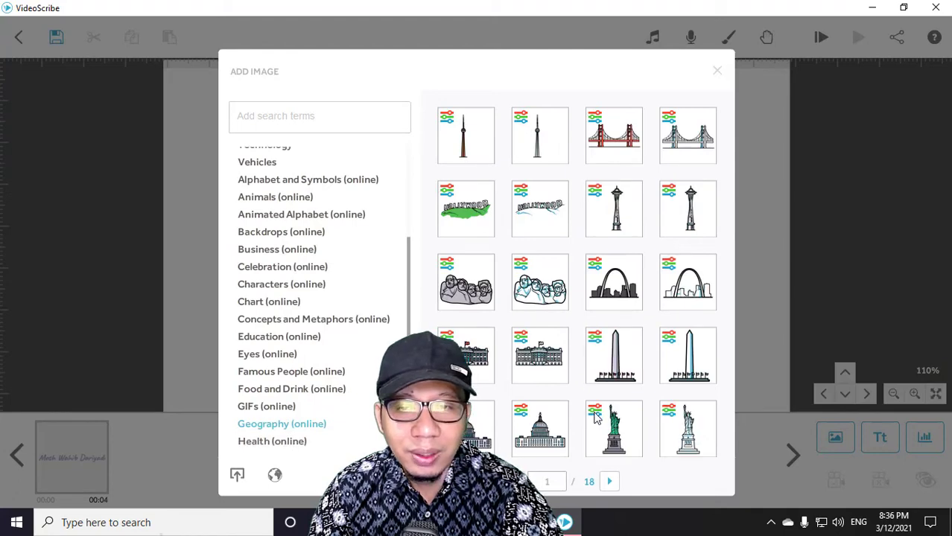
scroll(596, 421, "down", 2)
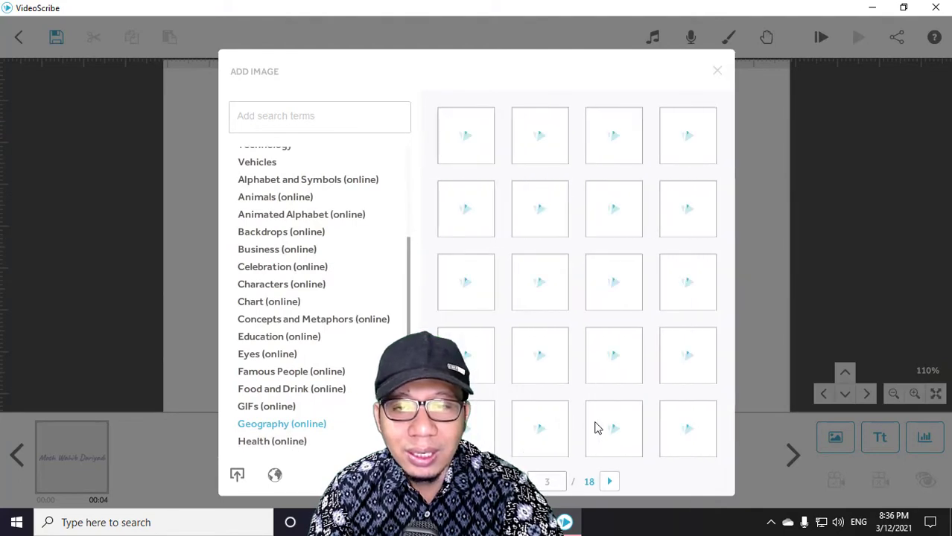
scroll(596, 428, "down", 1)
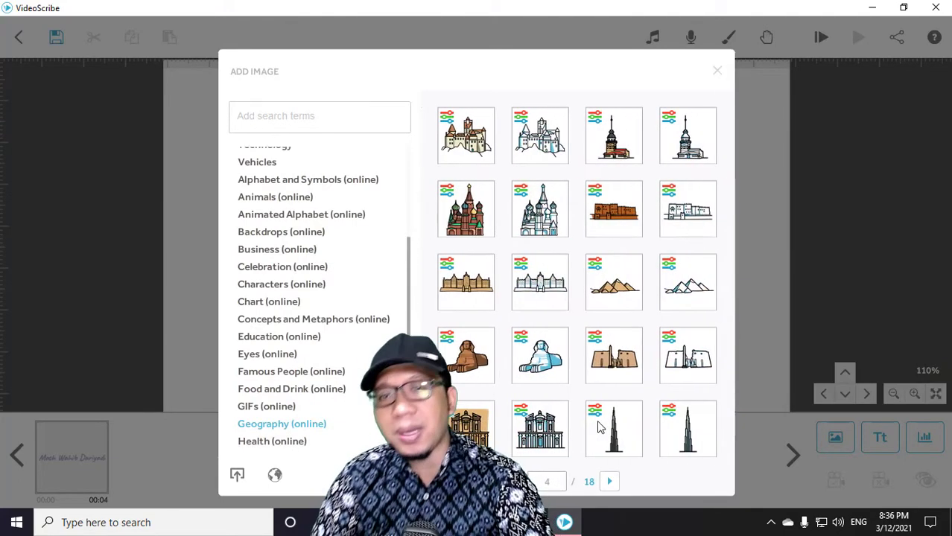
scroll(605, 417, "down", 1)
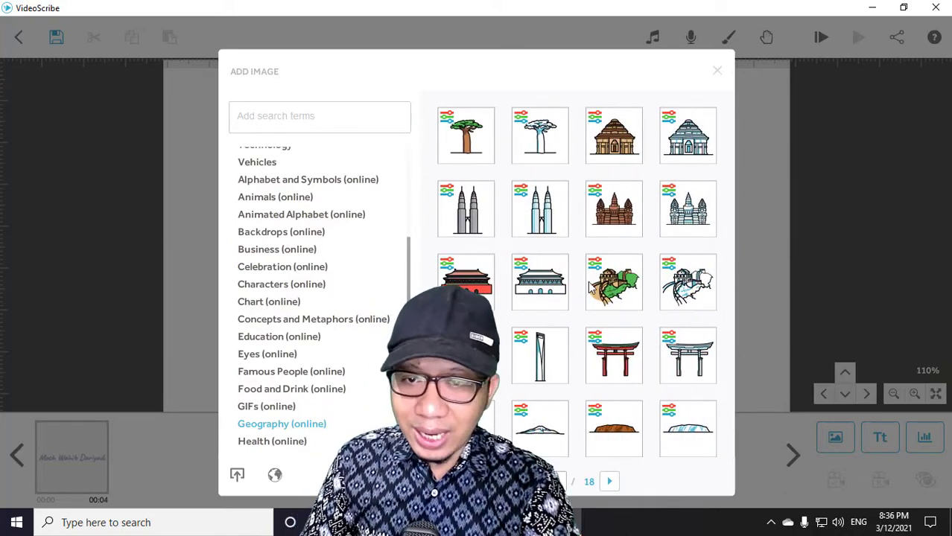
- Examine the map, flag, weather and globe images on the remaining Geography (online) pages through to page 18
scroll(584, 286, "down", 1)
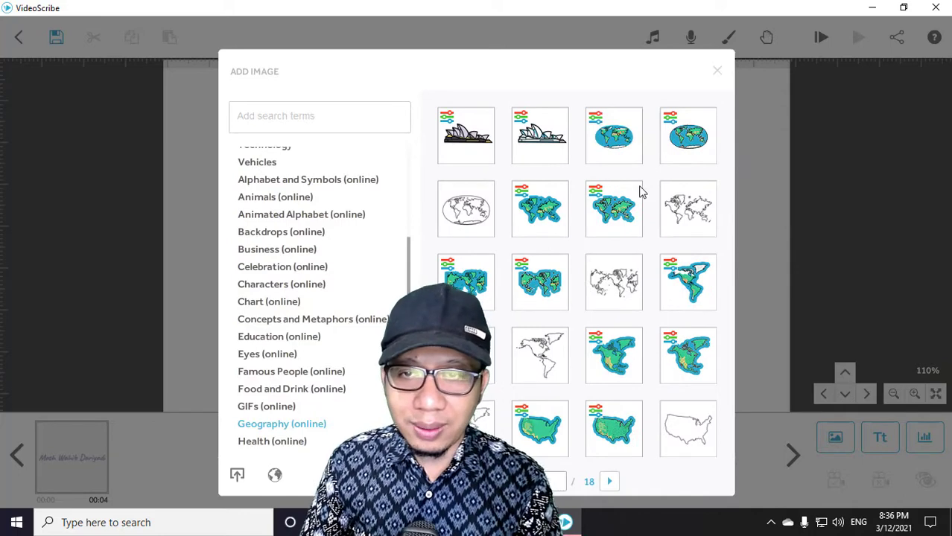
scroll(637, 190, "down", 1)
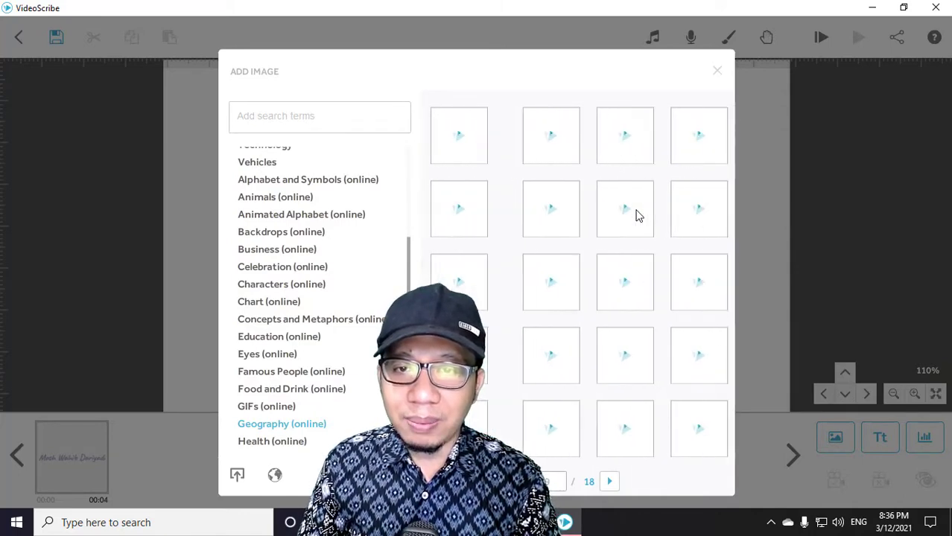
scroll(638, 215, "down", 1)
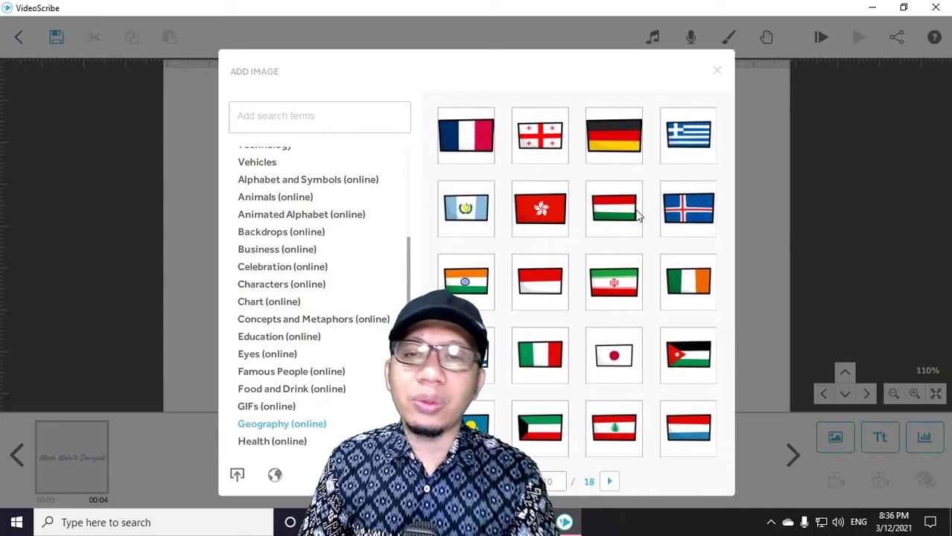
scroll(637, 215, "down", 2)
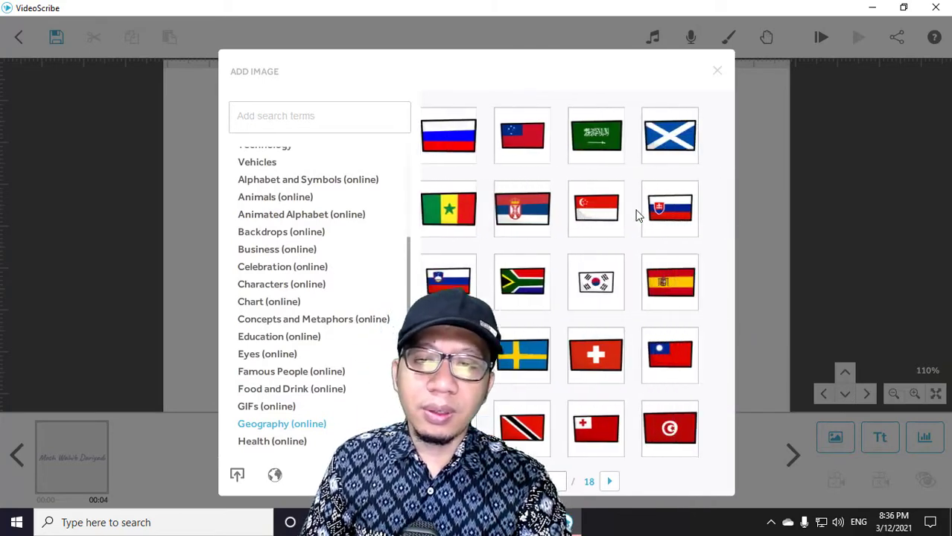
scroll(638, 215, "down", 1)
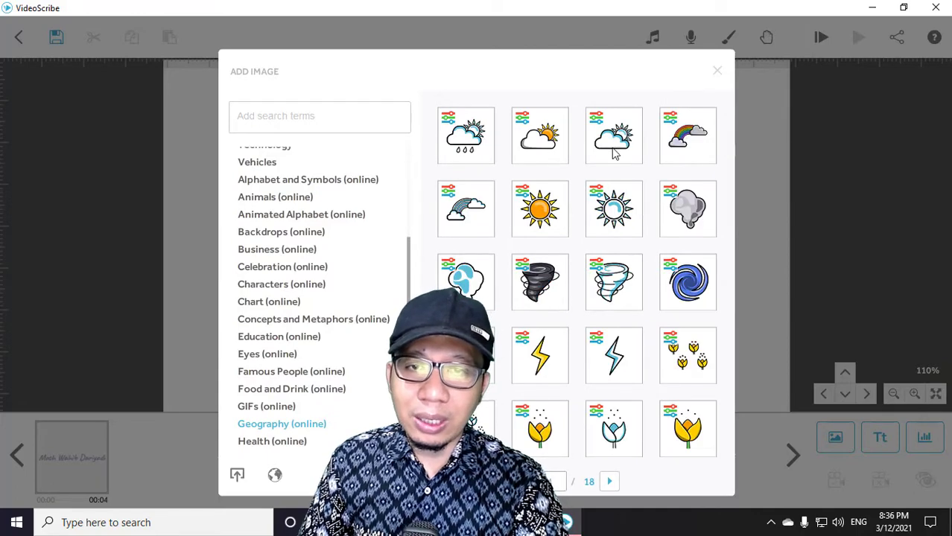
scroll(647, 188, "down", 1)
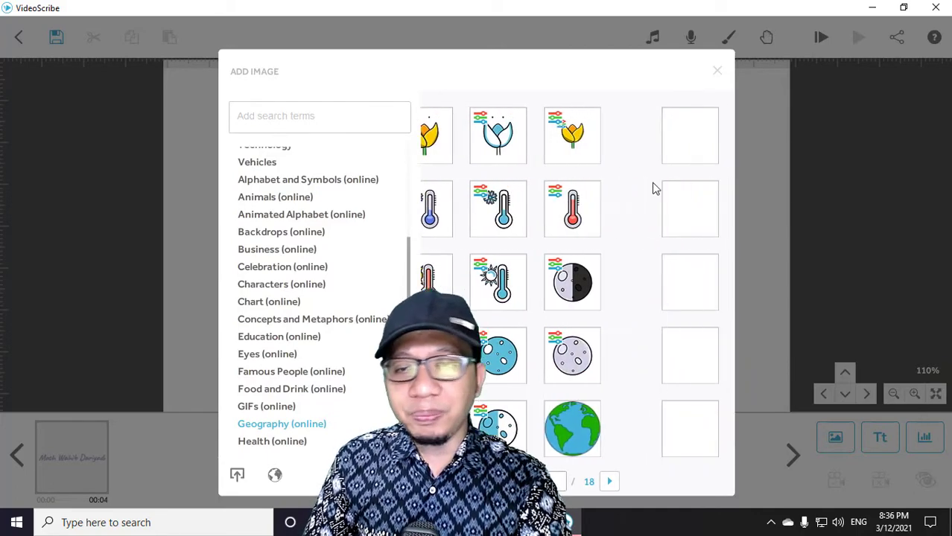
scroll(652, 179, "down", 1)
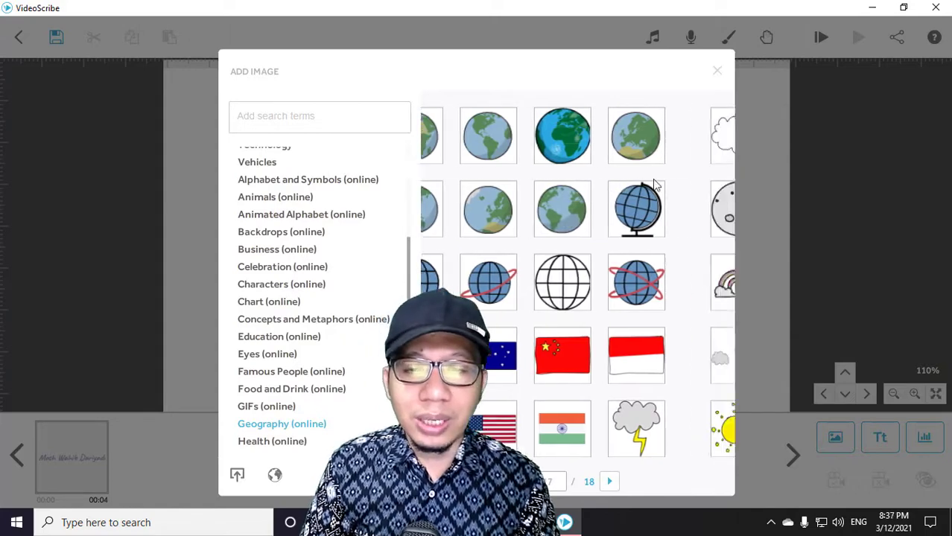
scroll(653, 179, "down", 1)
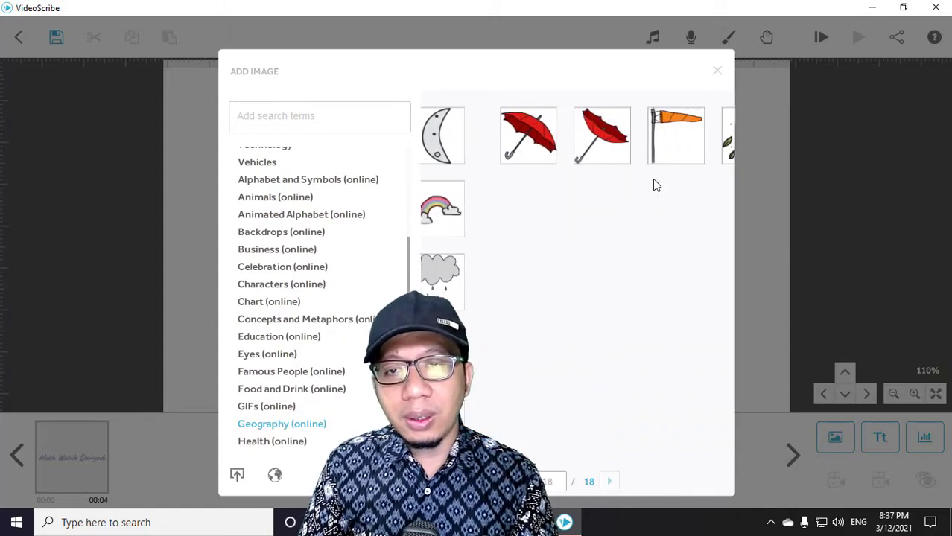
- Examine the medical and patient-care images on the first four pages of the Health (online) category
left_click(285, 445)
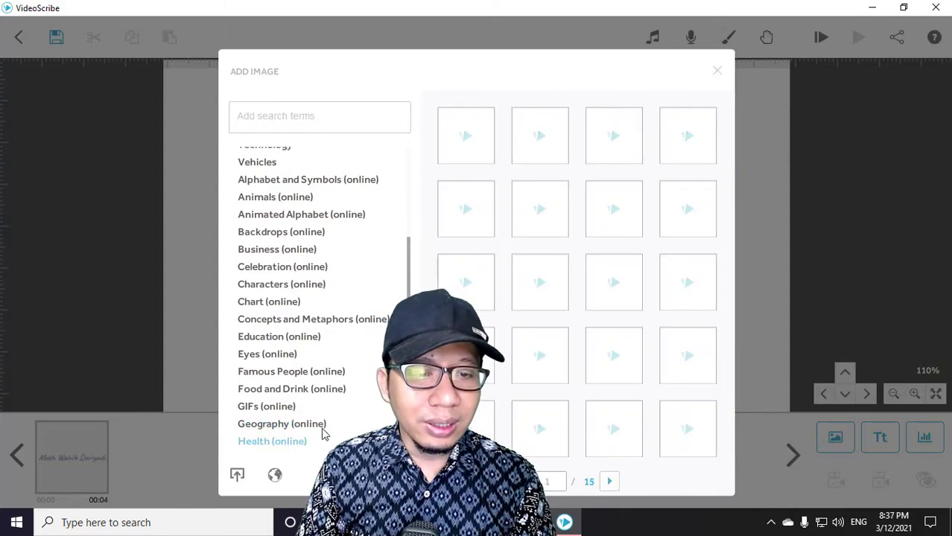
scroll(591, 297, "down", 2)
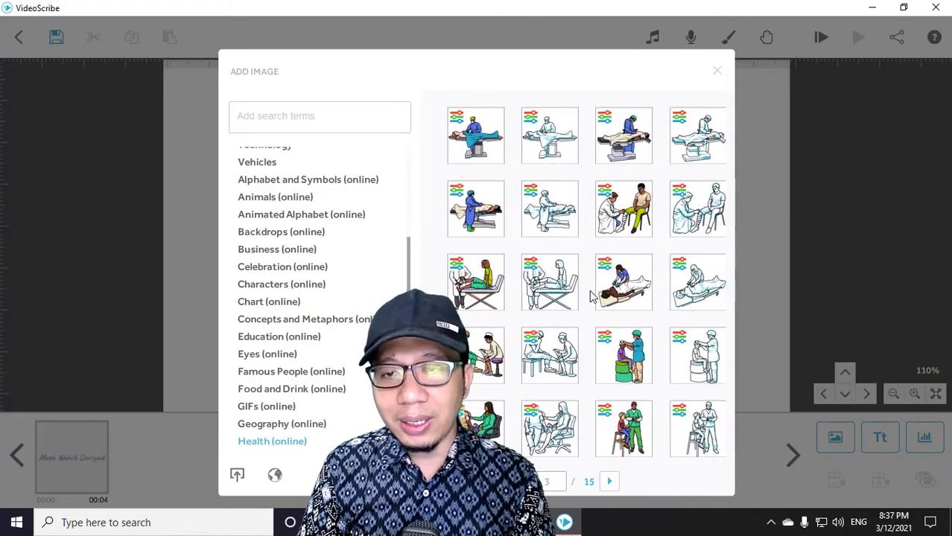
scroll(591, 297, "down", 1)
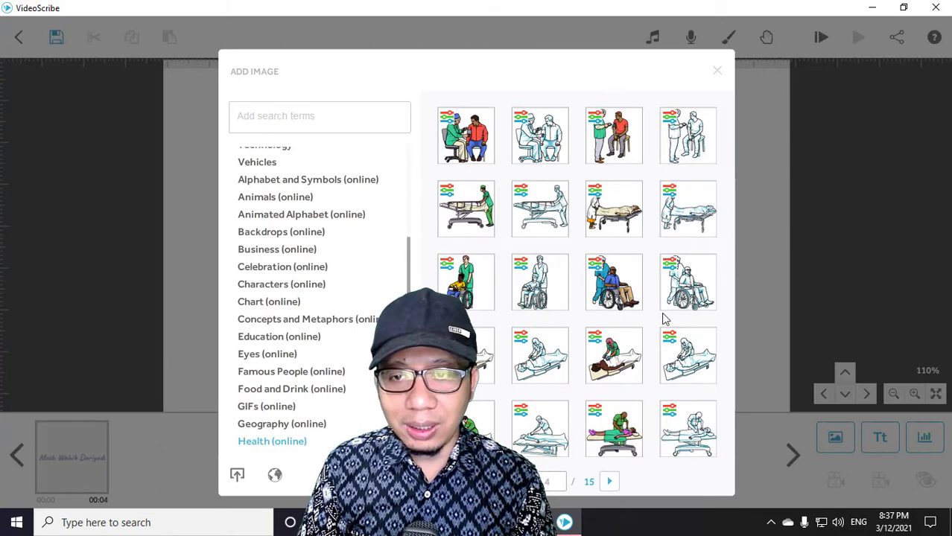
- Examine the first page of the Hebrew (online) category and the first four pages of History (online)
scroll(270, 371, "down", 3)
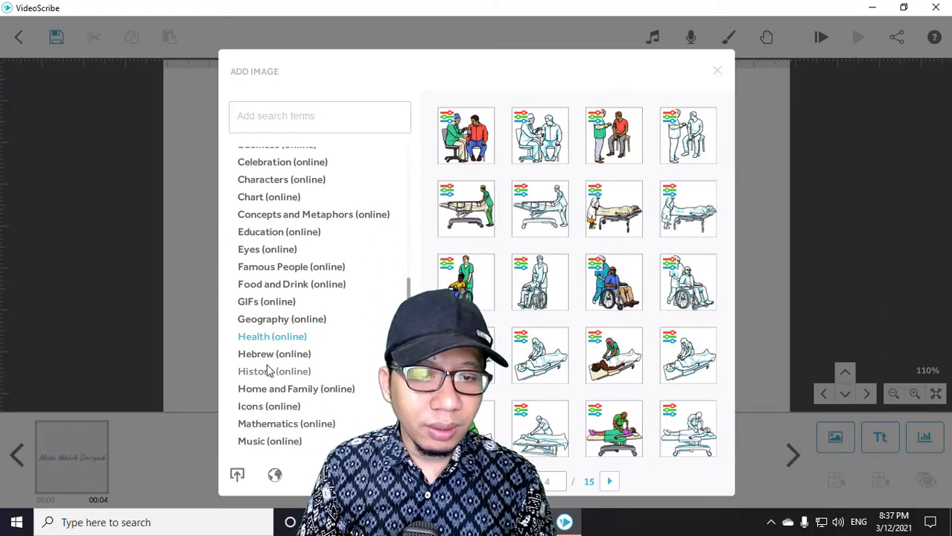
left_click(271, 354)
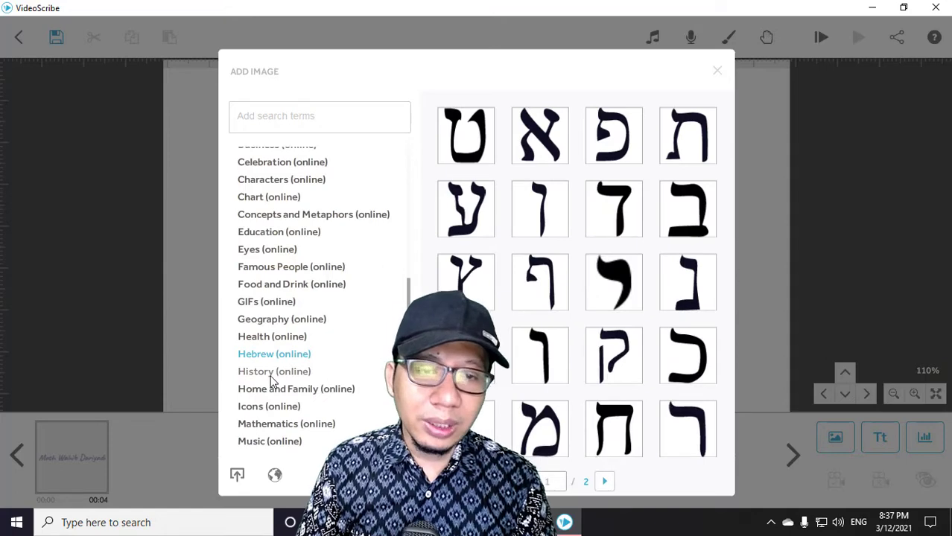
left_click(271, 376)
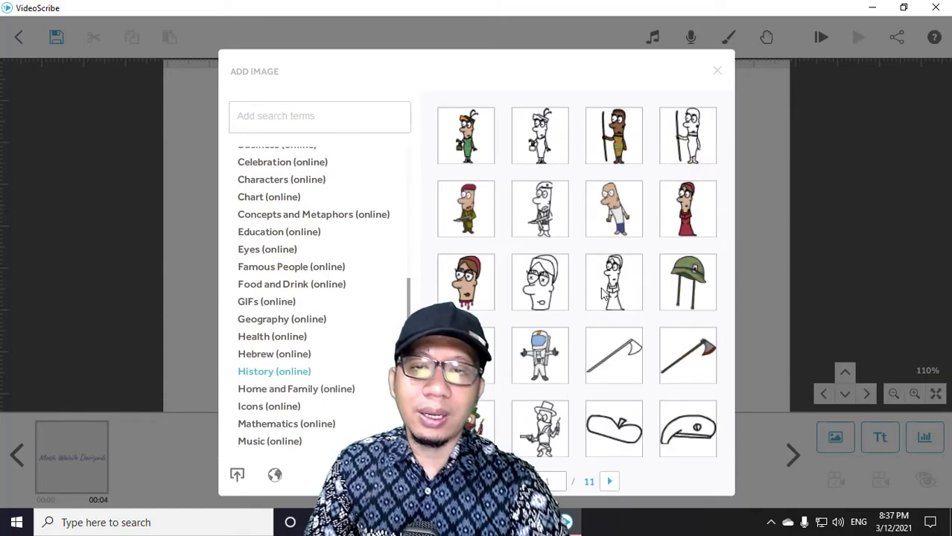
scroll(603, 292, "down", 5)
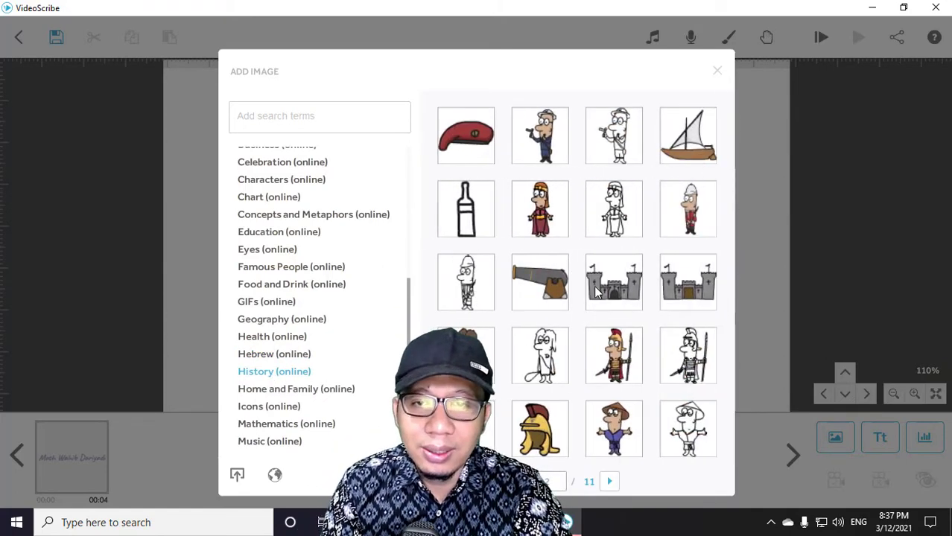
scroll(595, 293, "down", 5)
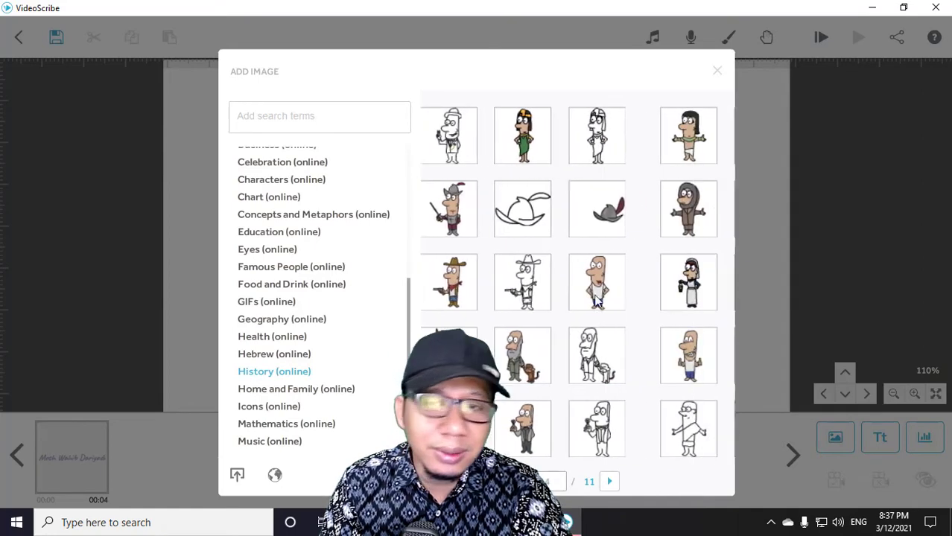
scroll(596, 298, "down", 3)
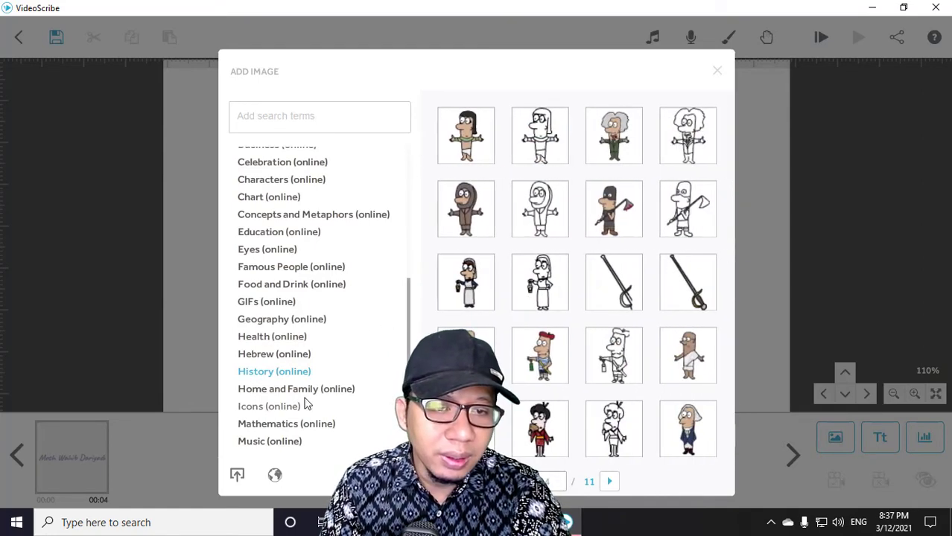
- Examine the family, furniture, appliance and household item images in the Home and Family (online) category through to page 18
left_click(303, 389)
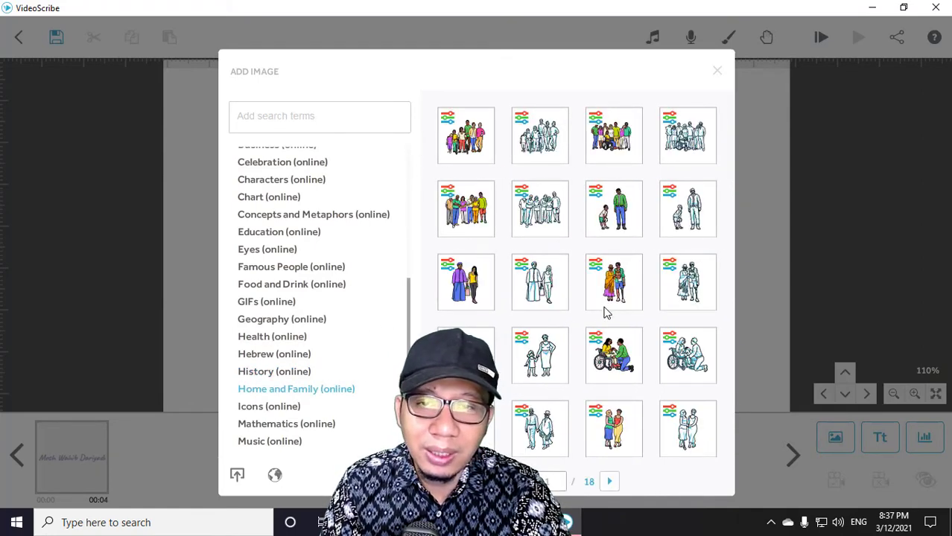
scroll(605, 313, "down", 5)
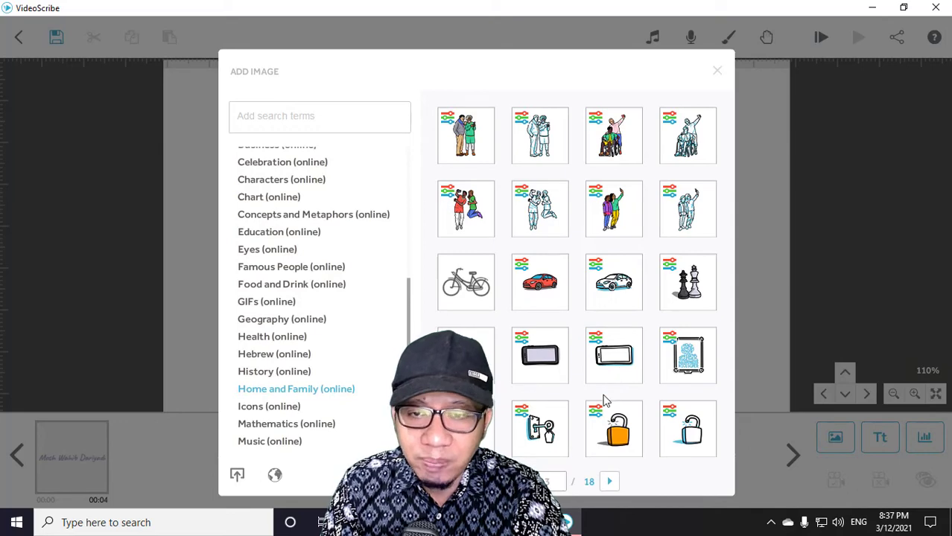
left_click(610, 482)
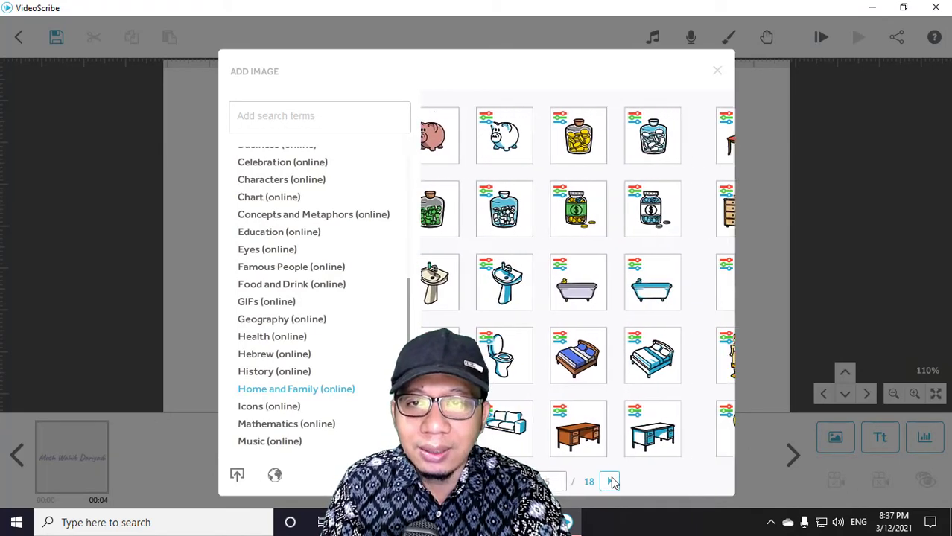
left_click(611, 483)
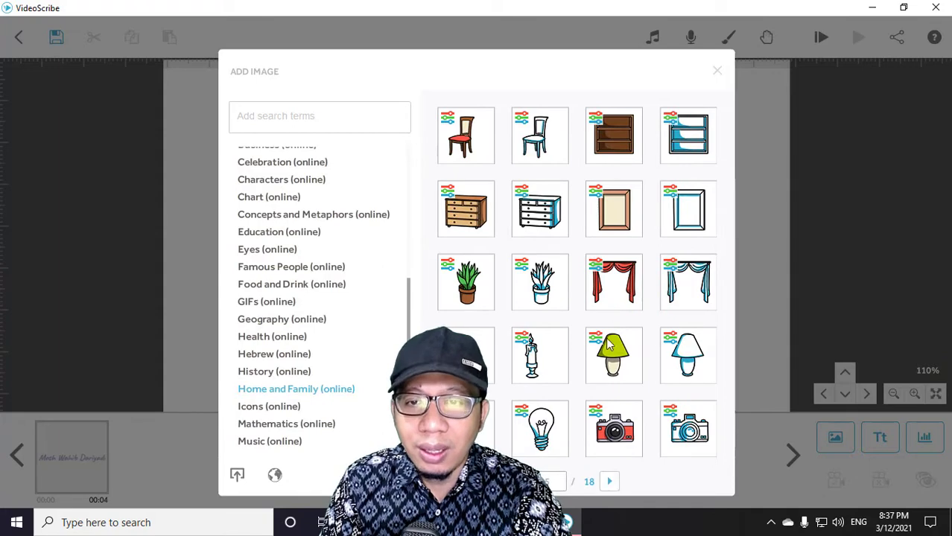
left_click(611, 482)
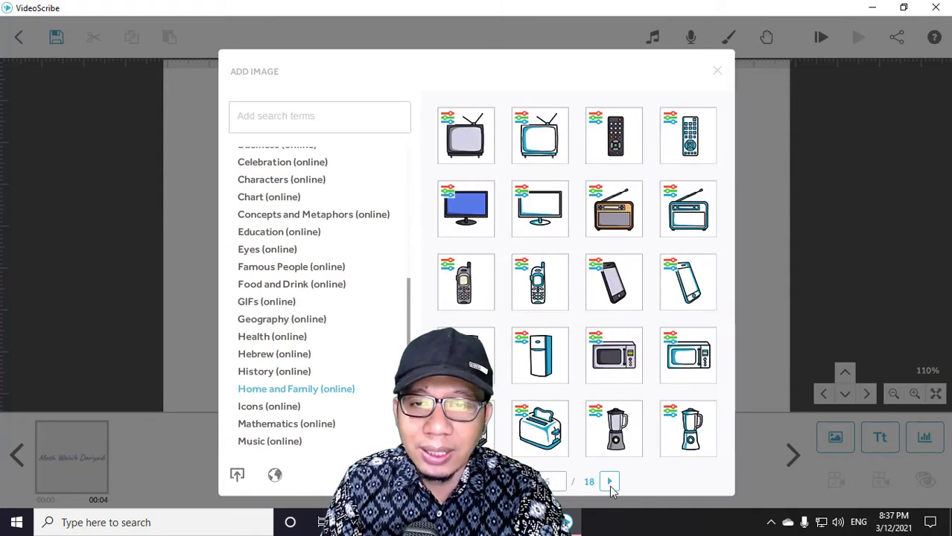
left_click(610, 482)
left_click(611, 482)
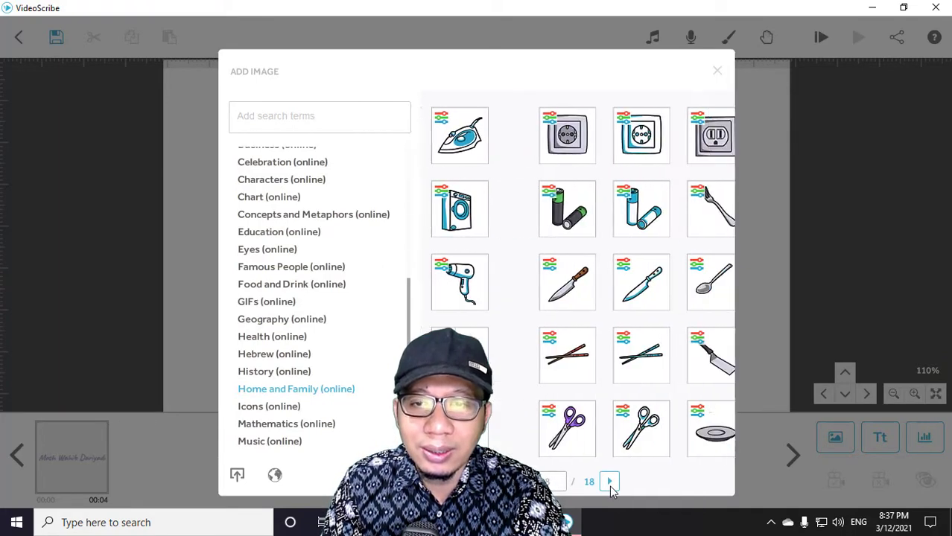
scroll(619, 432, "down", 2)
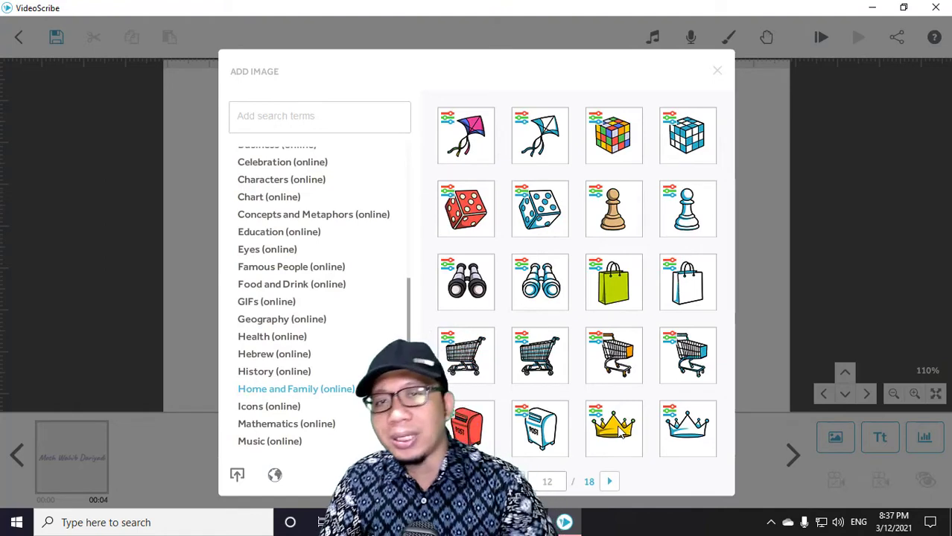
scroll(618, 431, "down", 2)
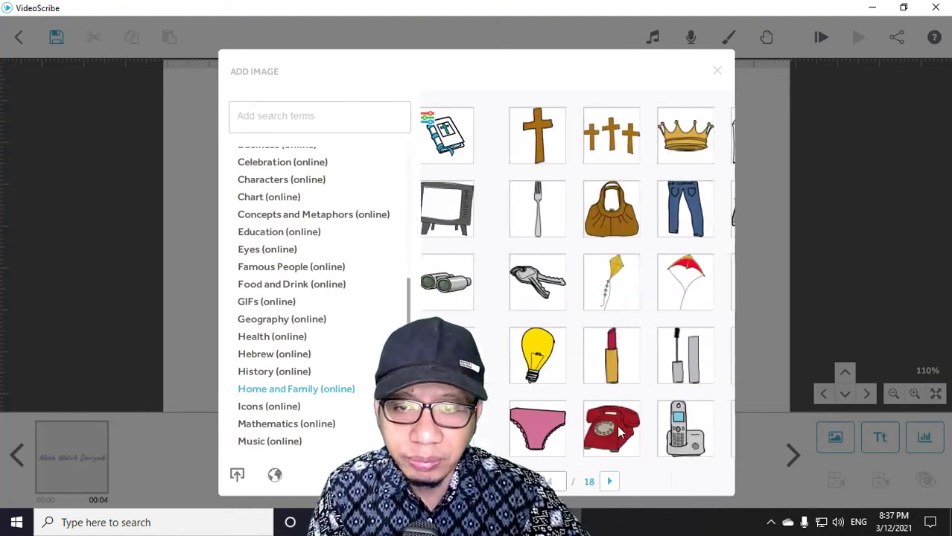
scroll(619, 431, "down", 3)
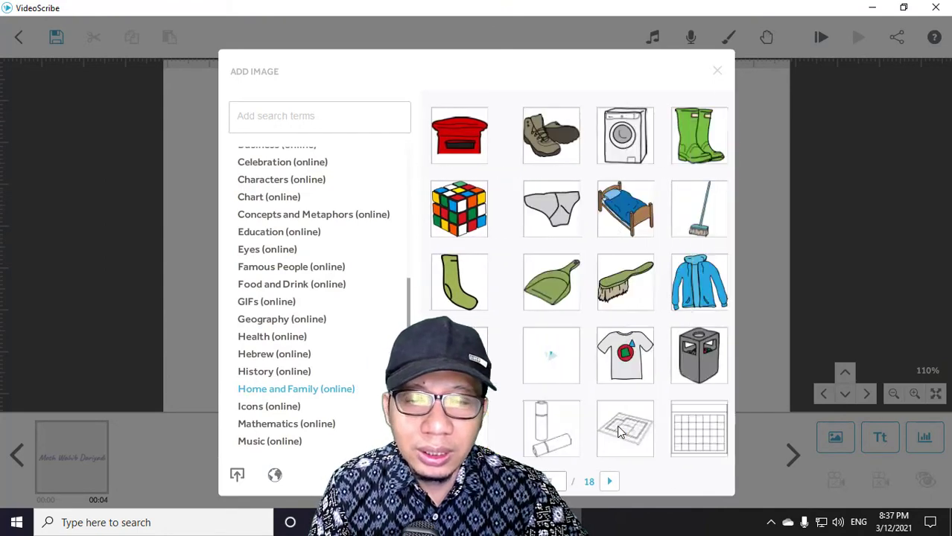
scroll(618, 431, "down", 1)
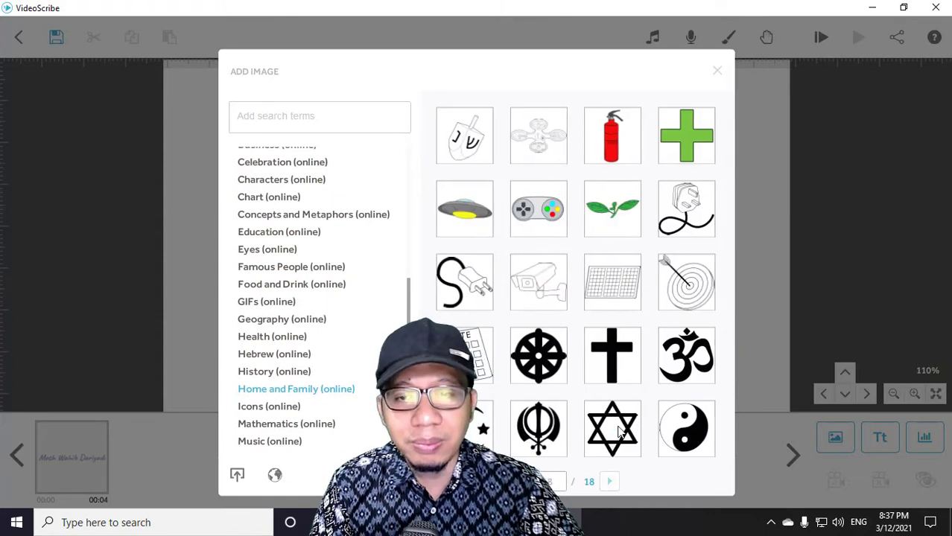
- Examine the icon images in the Icons (online) category from page 1 through to page 14
scroll(619, 431, "down", 1)
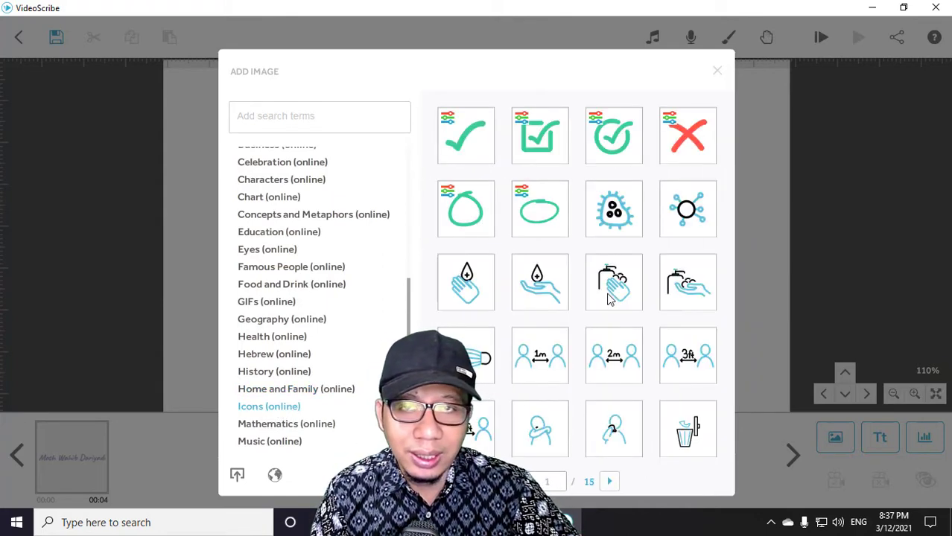
scroll(609, 298, "down", 1)
scroll(609, 298, "down", 1)
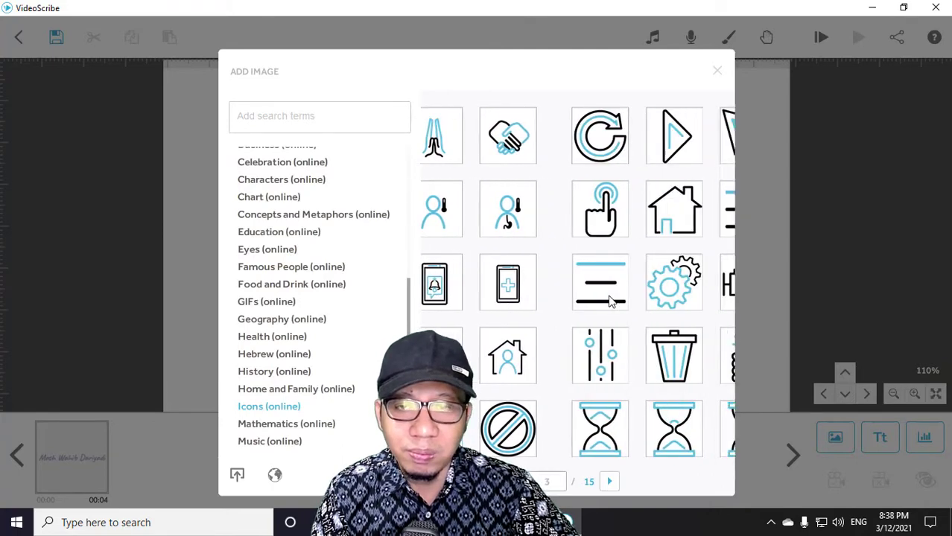
scroll(609, 298, "down", 2)
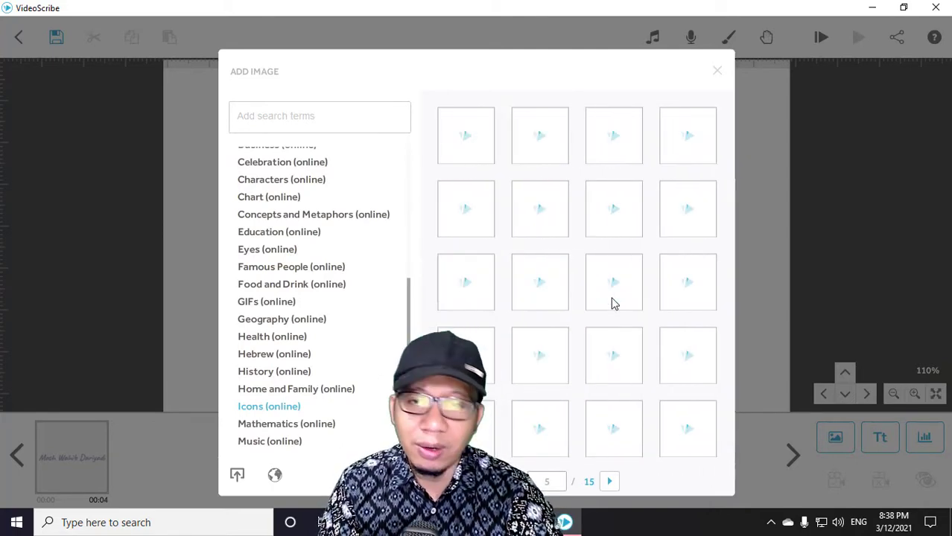
scroll(611, 304, "down", 2)
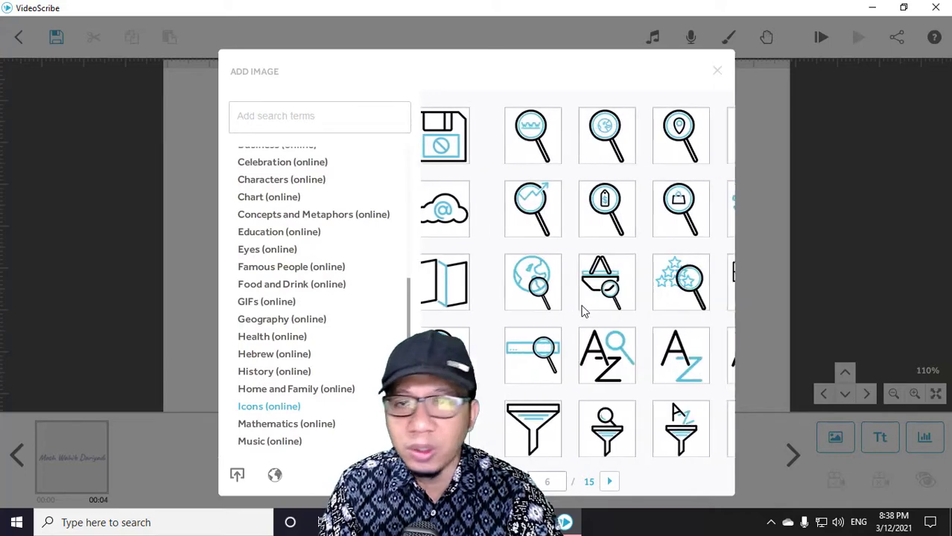
scroll(584, 311, "down", 1)
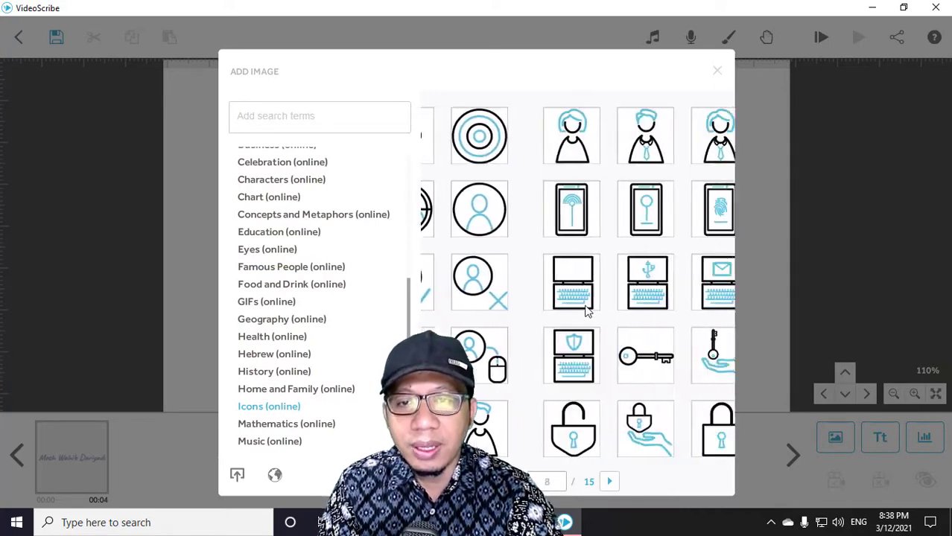
scroll(584, 311, "down", 1)
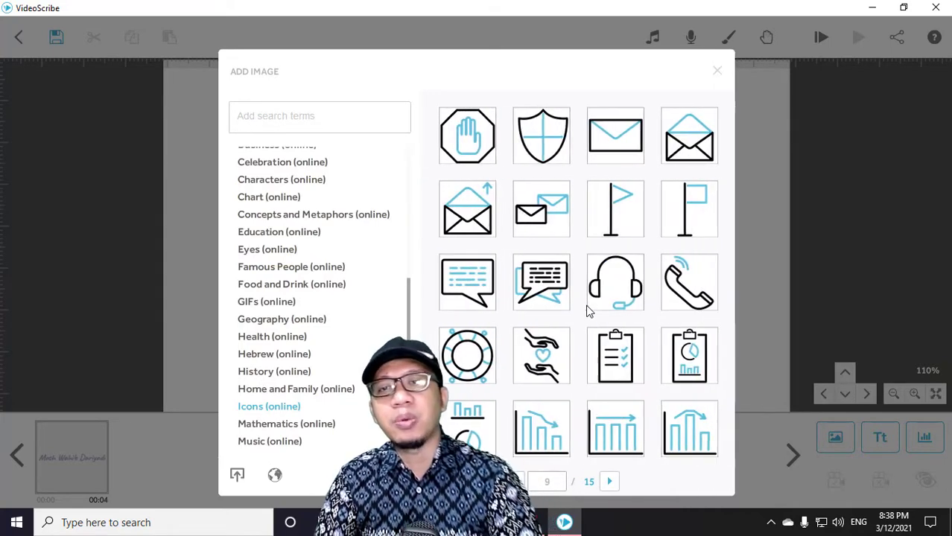
scroll(588, 313, "down", 2)
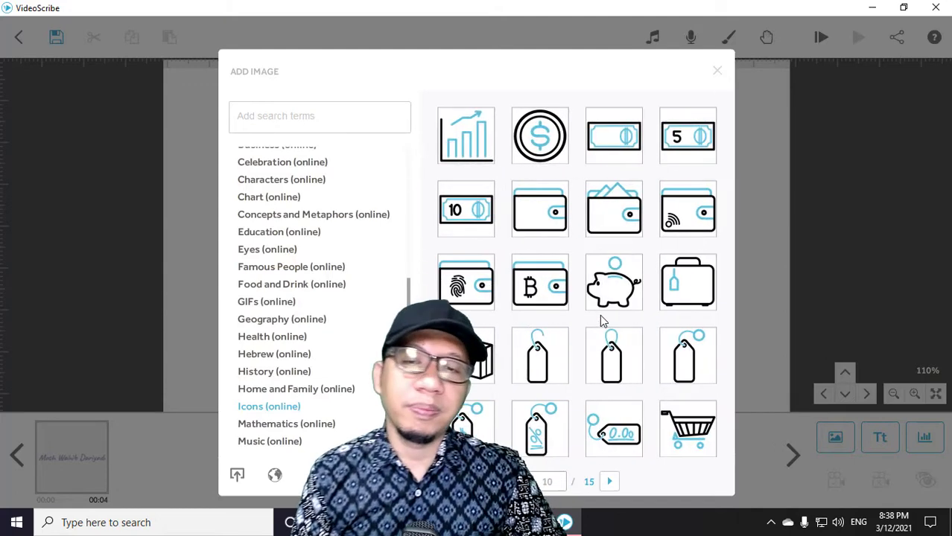
scroll(602, 317, "down", 2)
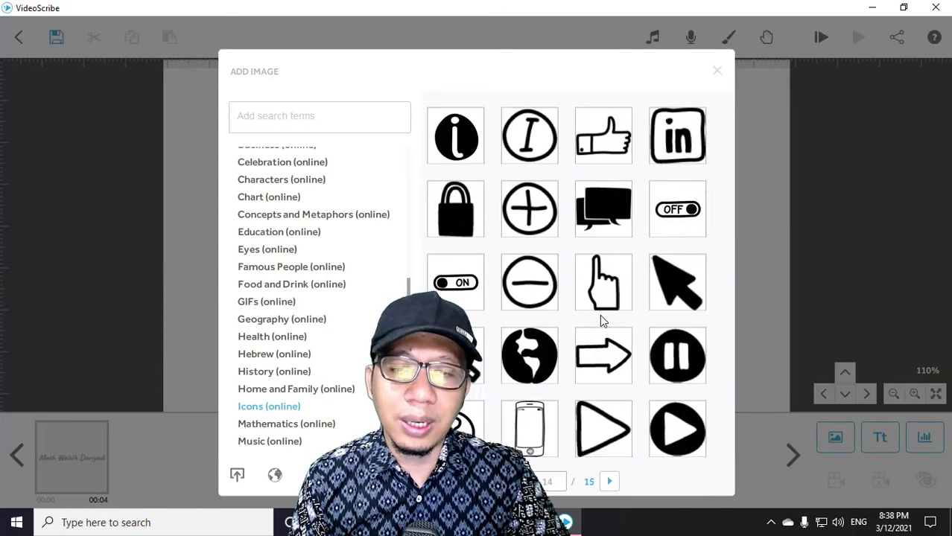
- Examine the Mathematics (online) images and the instrument images in Music (online) through to page 5
scroll(603, 320, "down", 1)
scroll(602, 320, "down", 1)
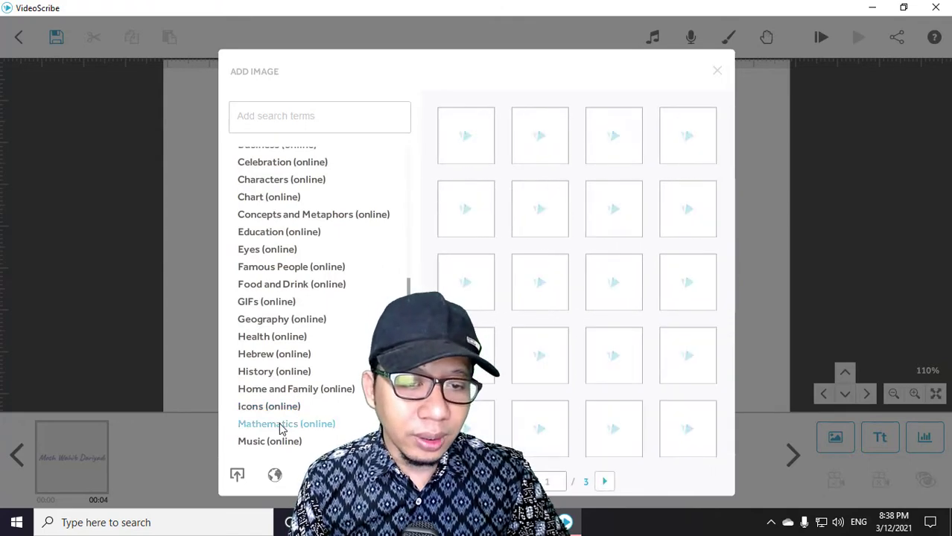
scroll(365, 430, "down", 3)
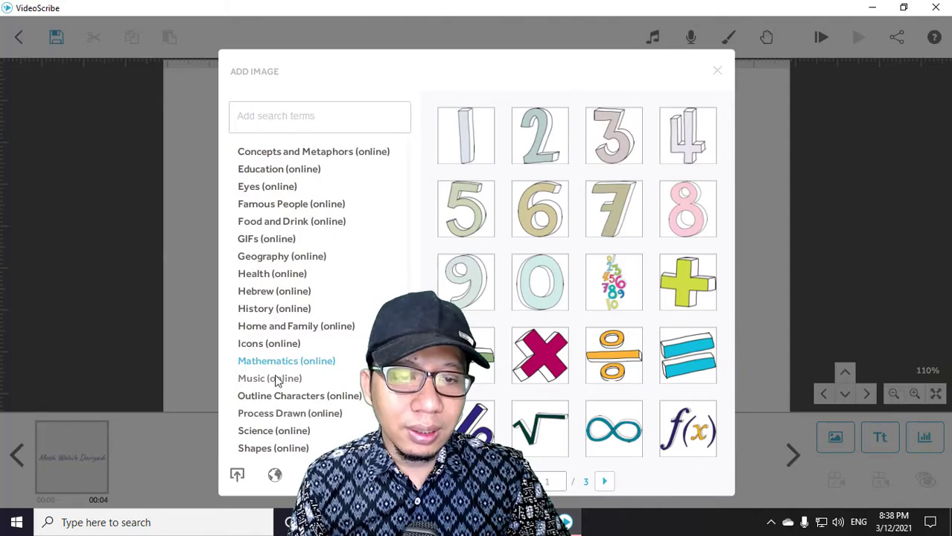
left_click(275, 380)
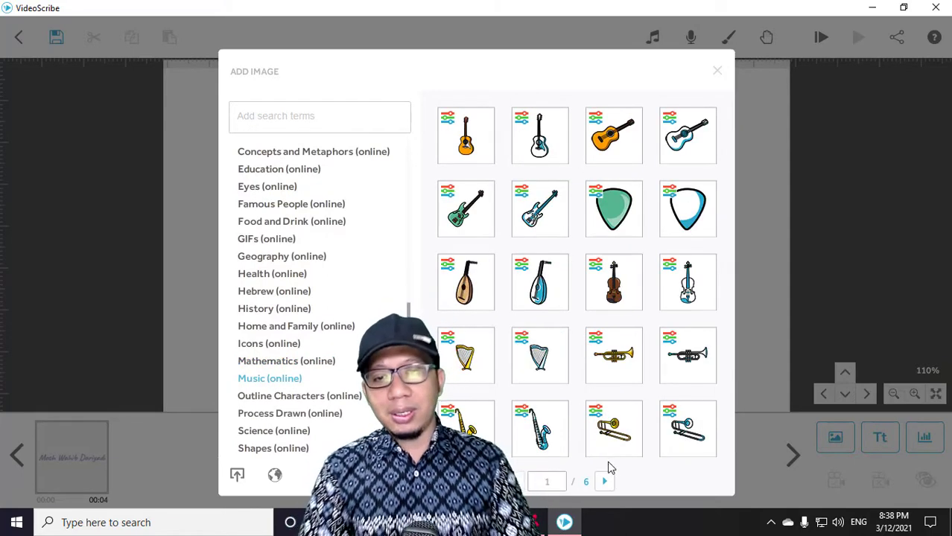
left_click(603, 482)
left_click(604, 483)
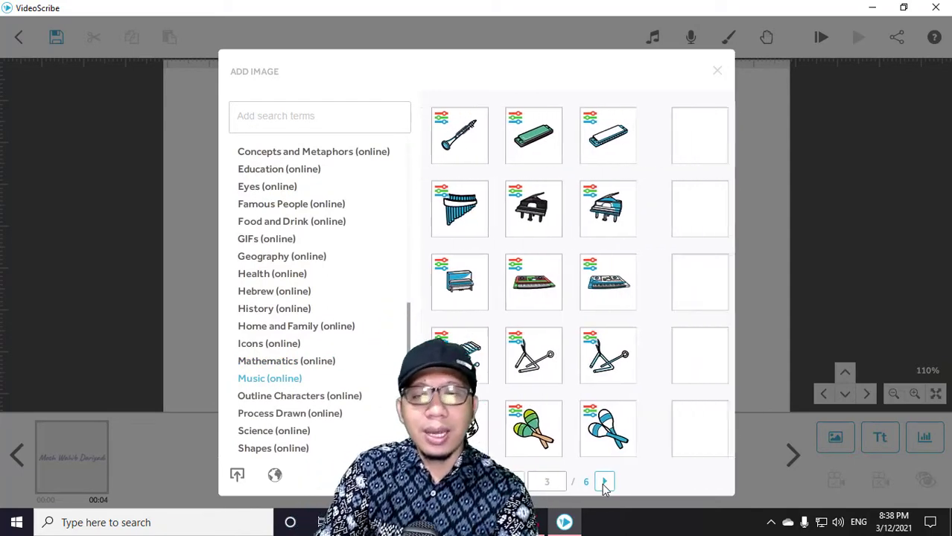
left_click(604, 483)
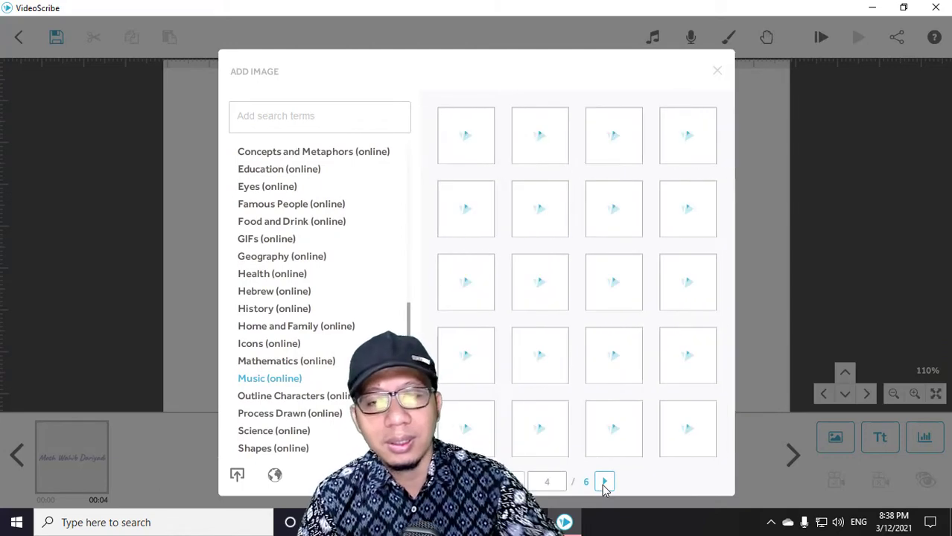
left_click(604, 483)
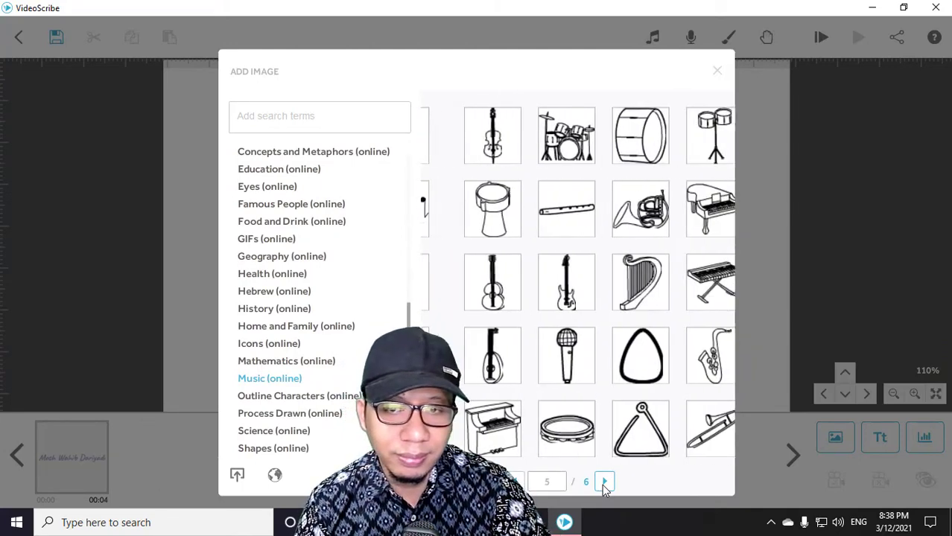
- Examine the first six pages of the Outline Characters (online) category and the hand-drawn shapes in Process Drawn (online) through to page 3
left_click(289, 400)
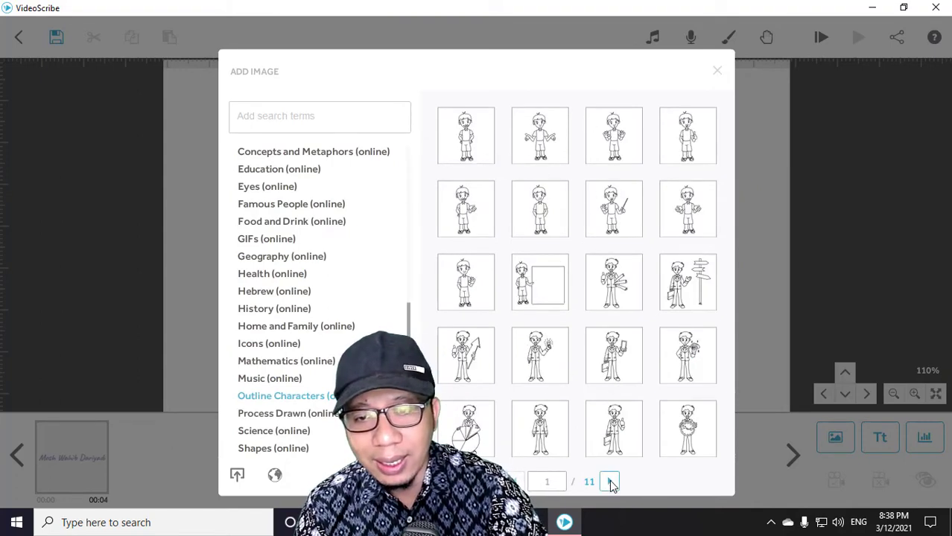
left_click(610, 483)
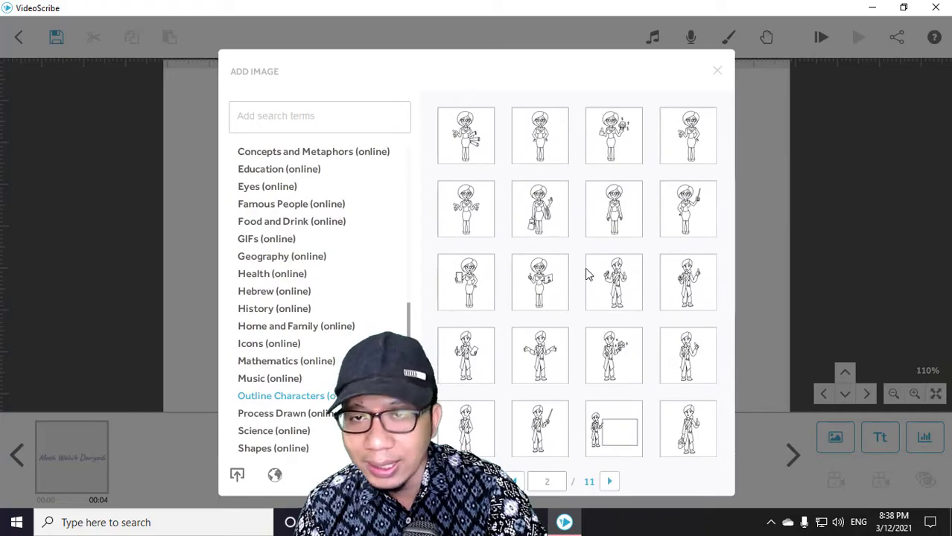
left_click(610, 483)
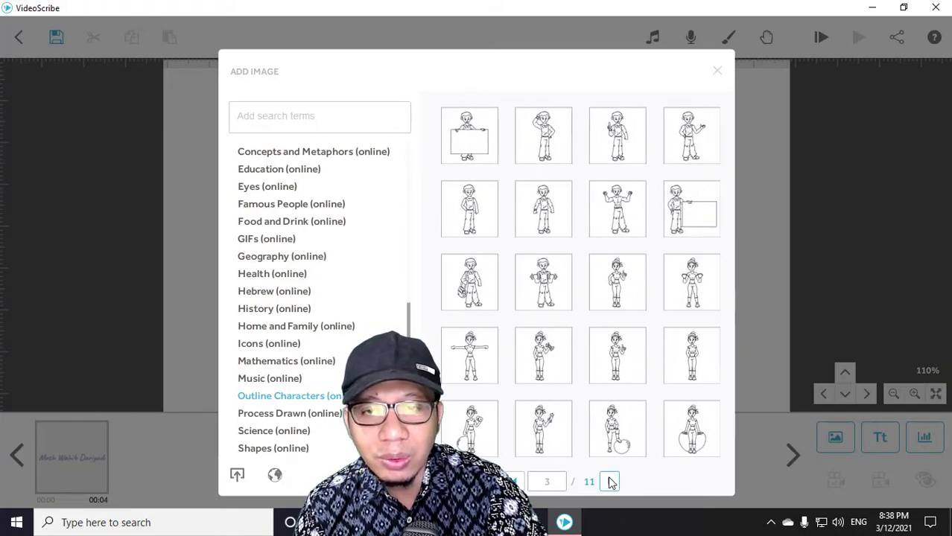
left_click(610, 483)
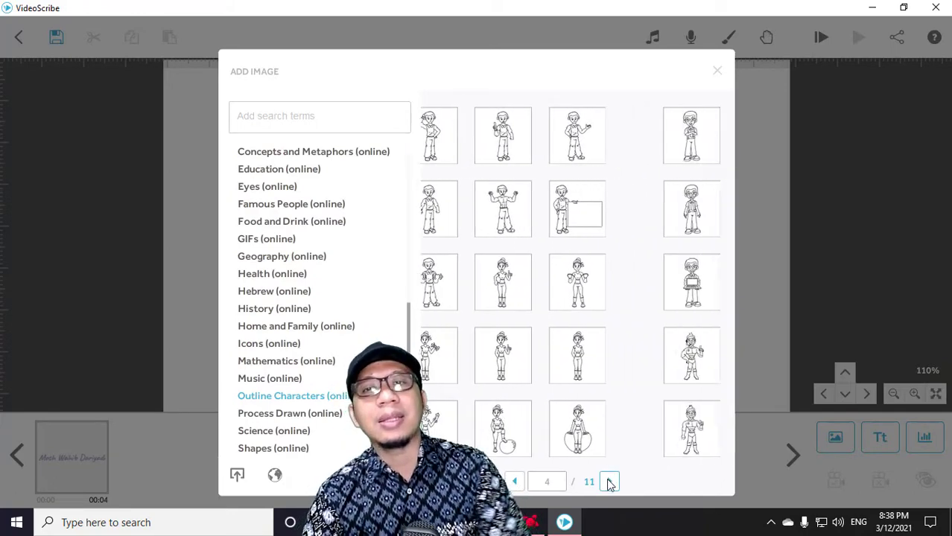
left_click(611, 483)
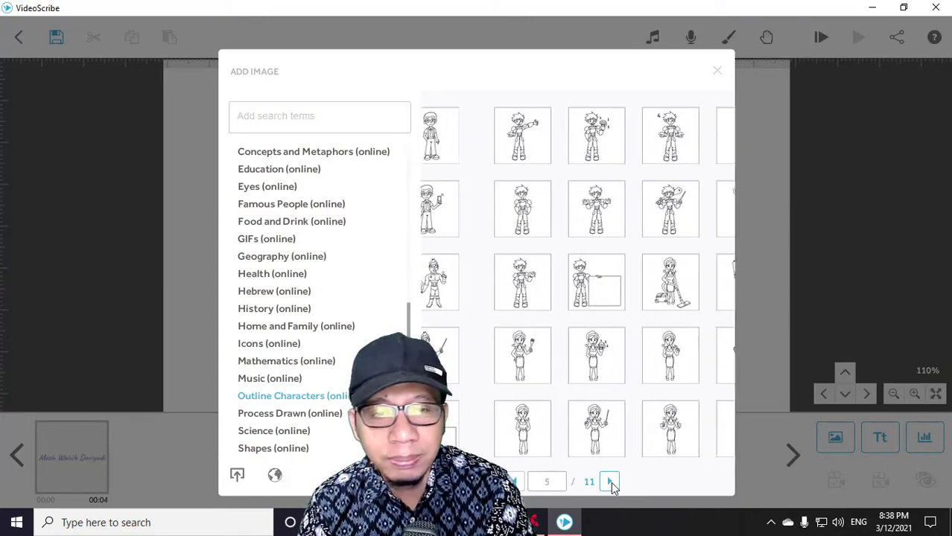
left_click(610, 483)
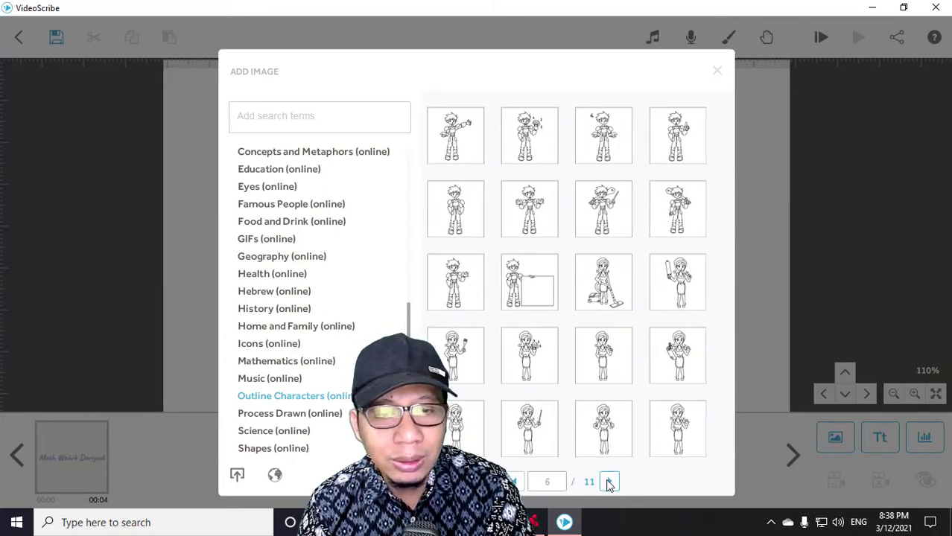
left_click(290, 416)
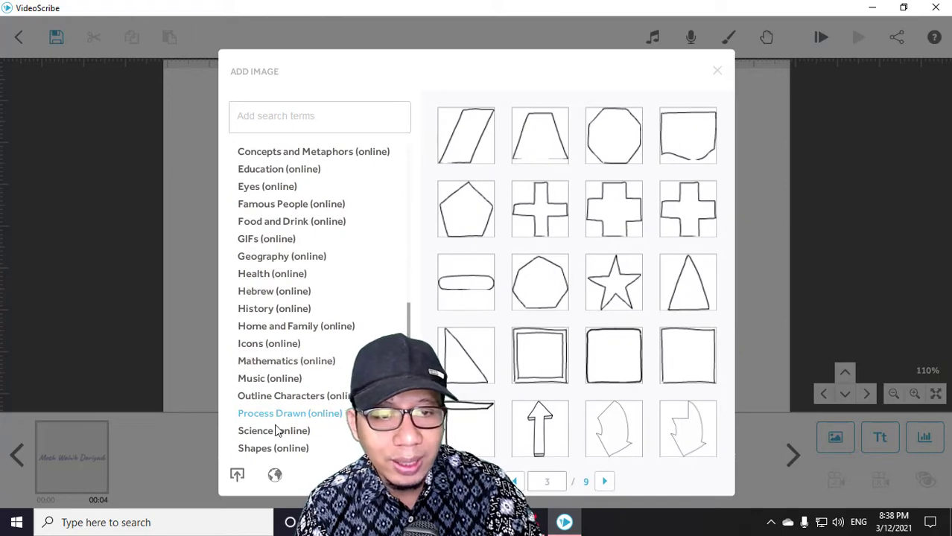
- Examine the planet, laboratory, circuit and biology images in the Science (online) category through to page 15
left_click(611, 482)
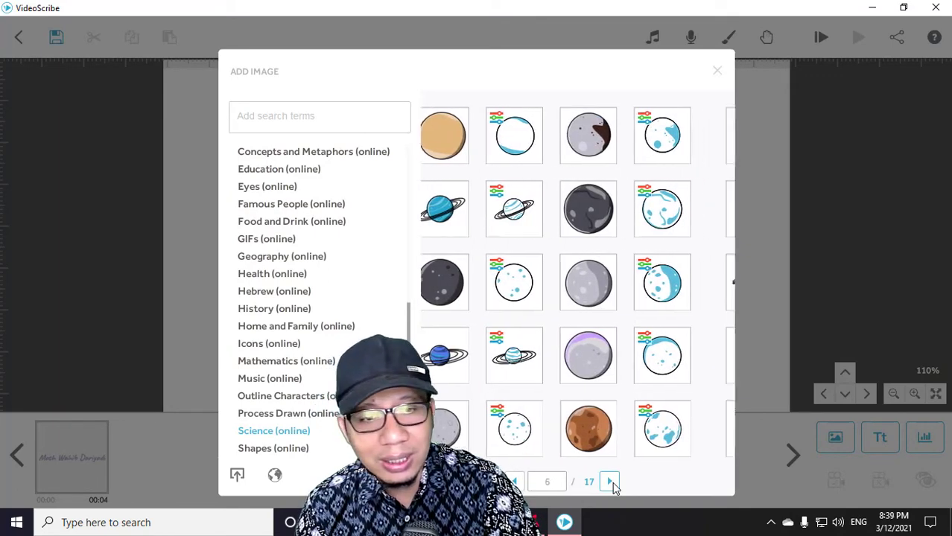
left_click(610, 482)
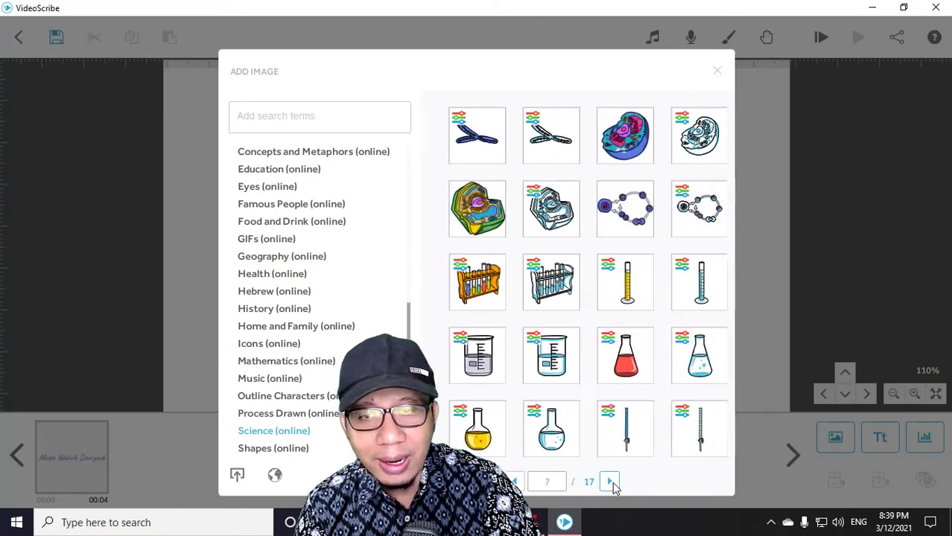
left_click(610, 482)
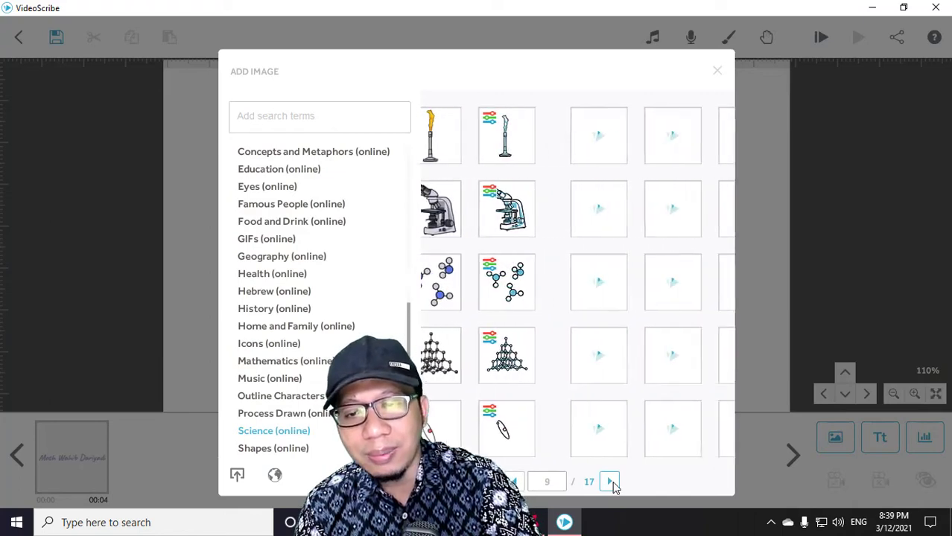
left_click(611, 482)
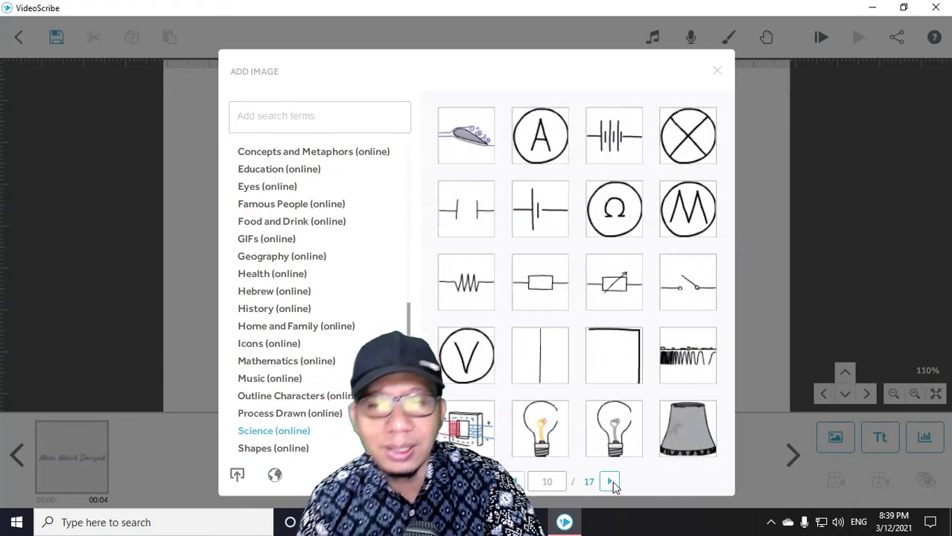
left_click(610, 483)
left_click(611, 482)
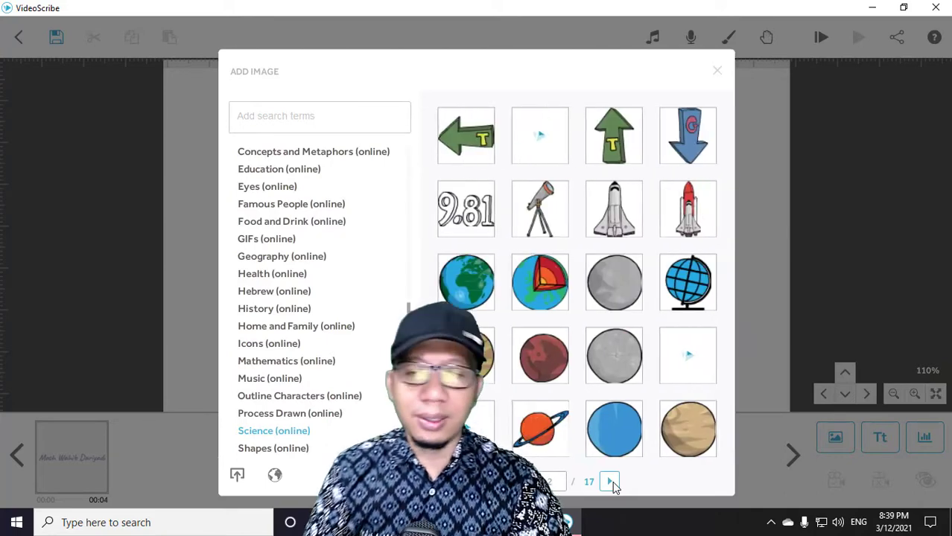
left_click(611, 483)
left_click(610, 483)
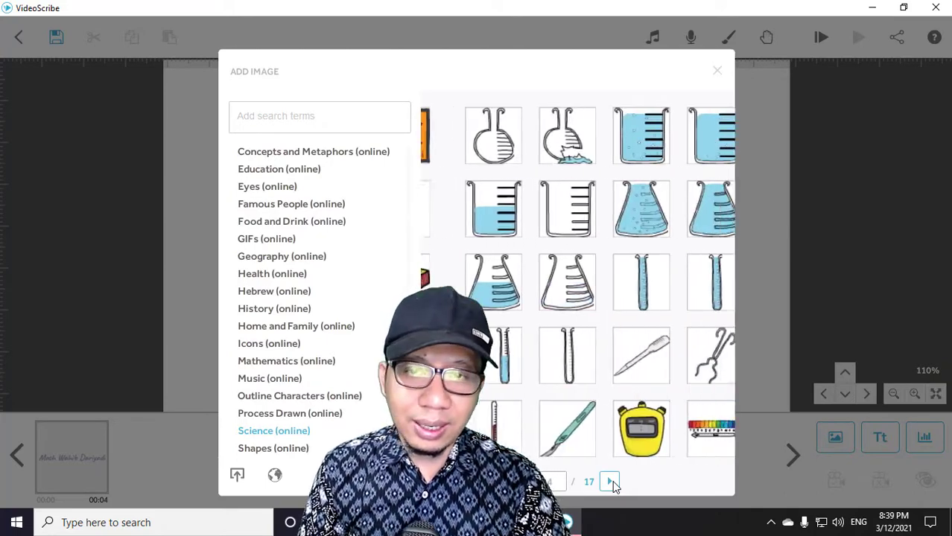
left_click(608, 484)
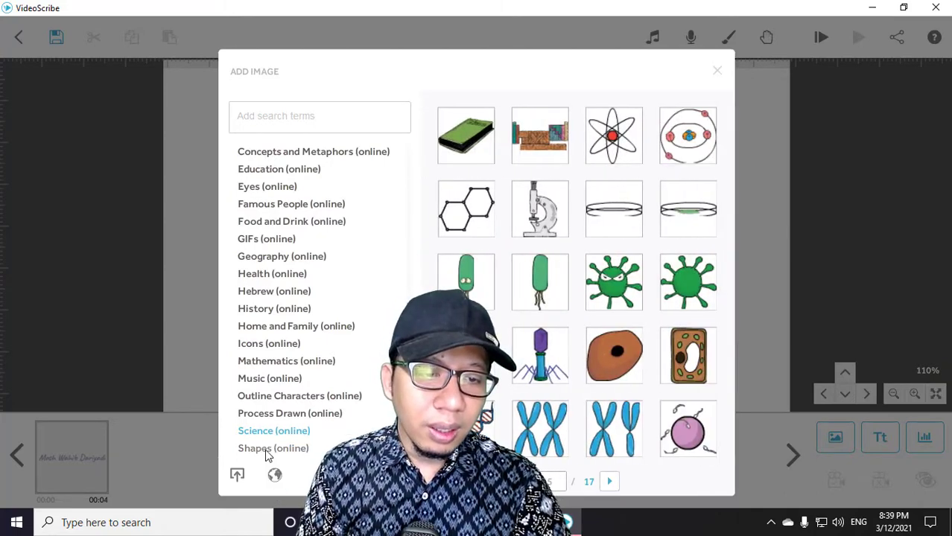
- Examine the flat and solid shapes in the Shapes (online) category through to page 6, and go back to page 3
left_click(245, 449)
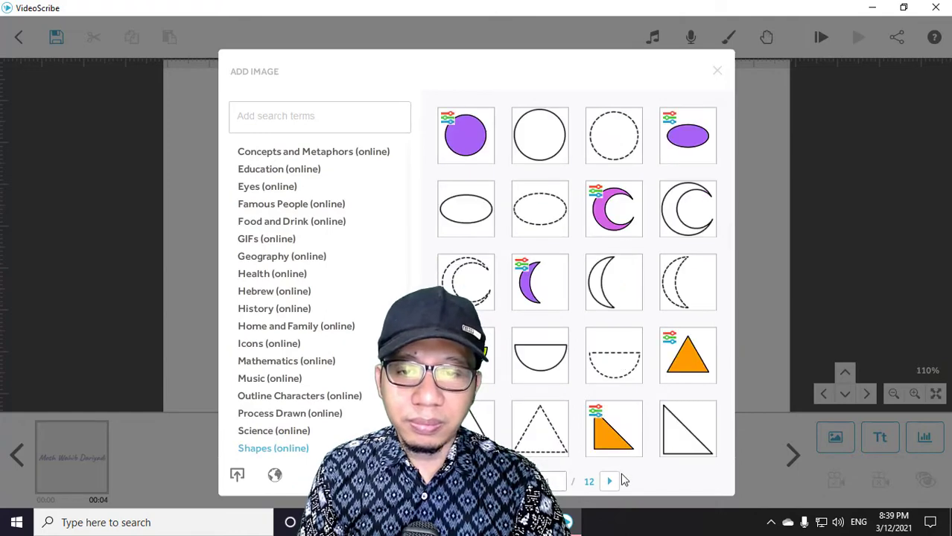
left_click(619, 478)
left_click(618, 479)
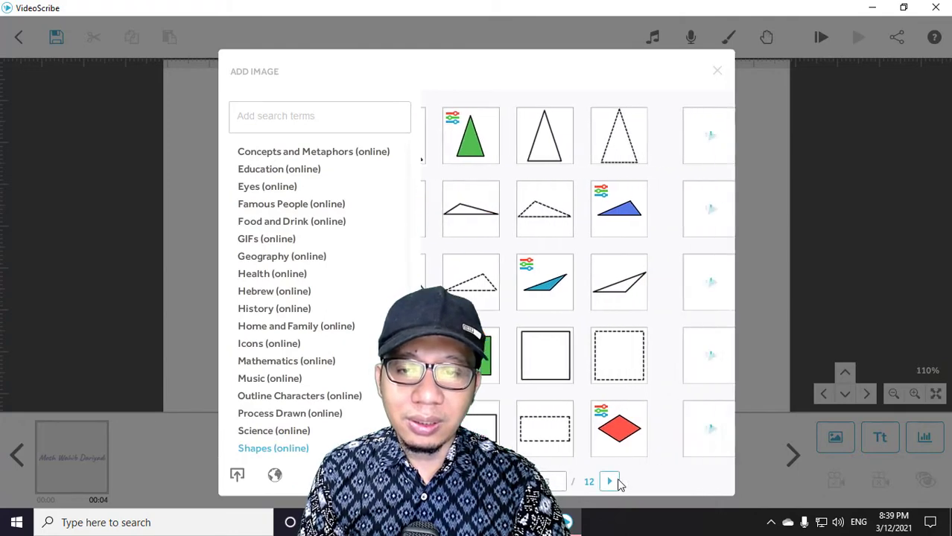
left_click(609, 482)
left_click(609, 481)
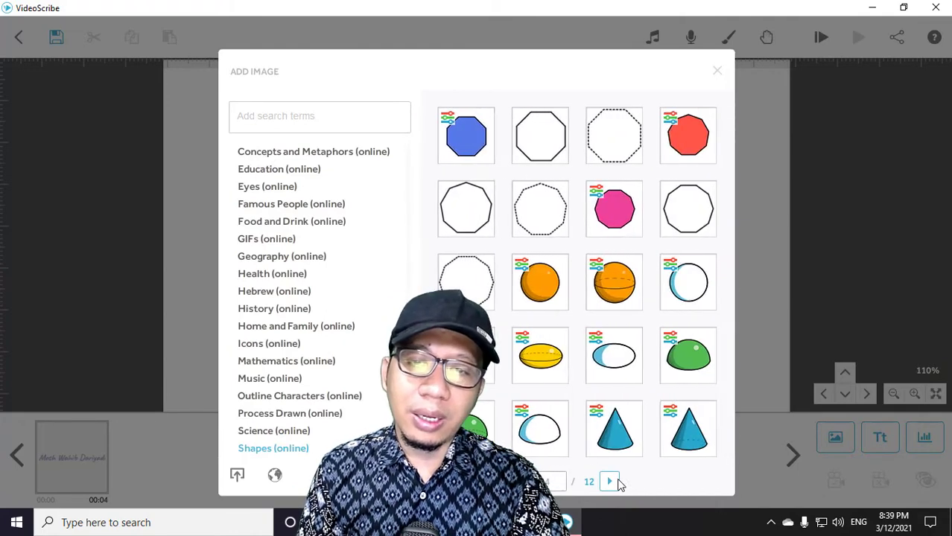
left_click(609, 482)
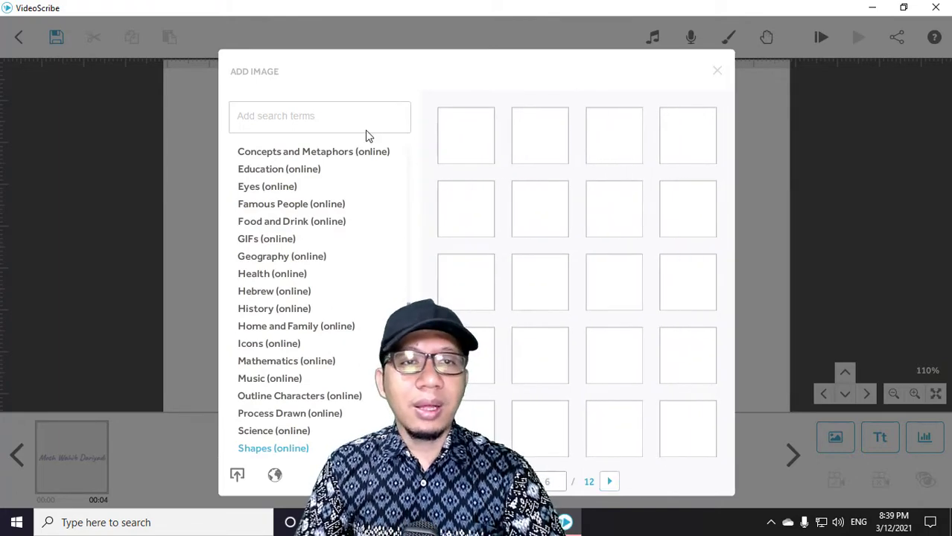
left_click(522, 482)
left_click(521, 482)
left_click(521, 482)
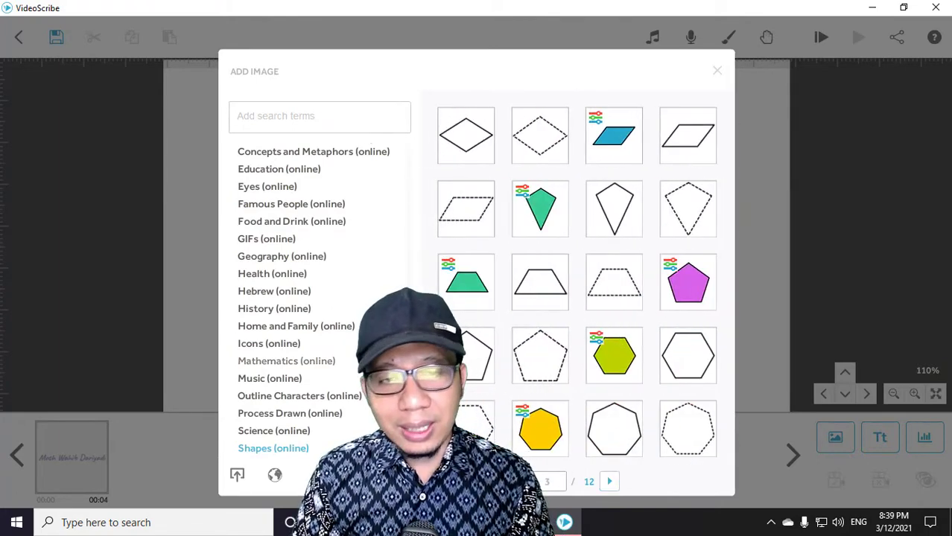
- Open the file dialog for importing an image from the computer, and close it without choosing a file
scroll(421, 191, "up", 10)
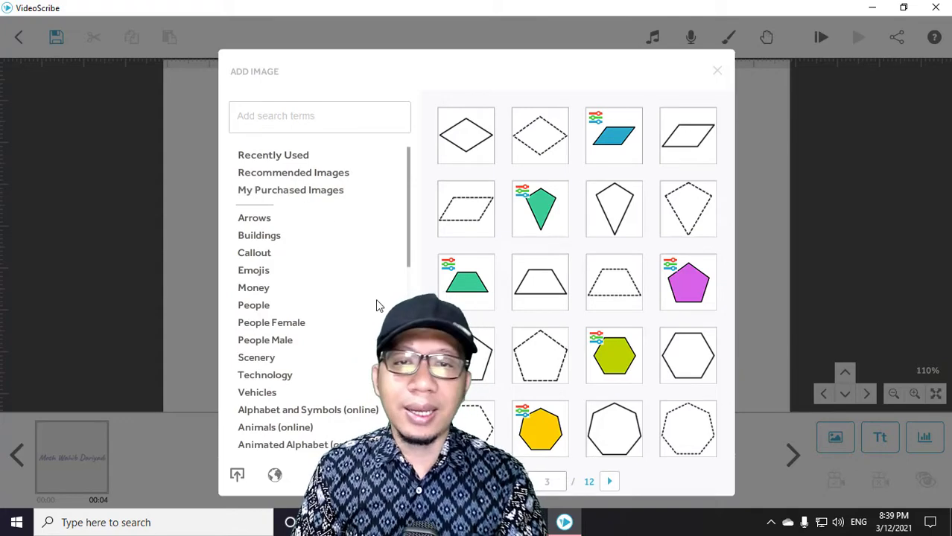
scroll(377, 306, "down", 2)
scroll(374, 320, "up", 2)
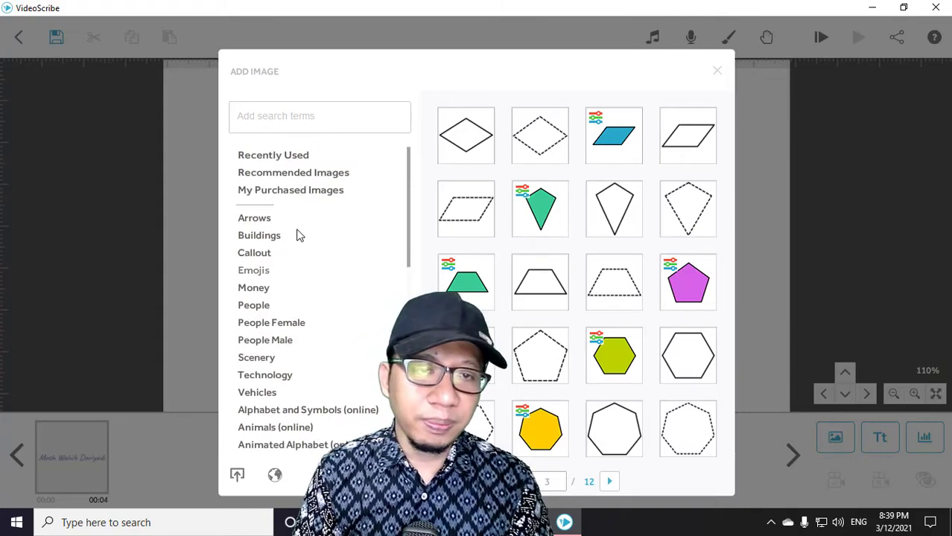
left_click(237, 477)
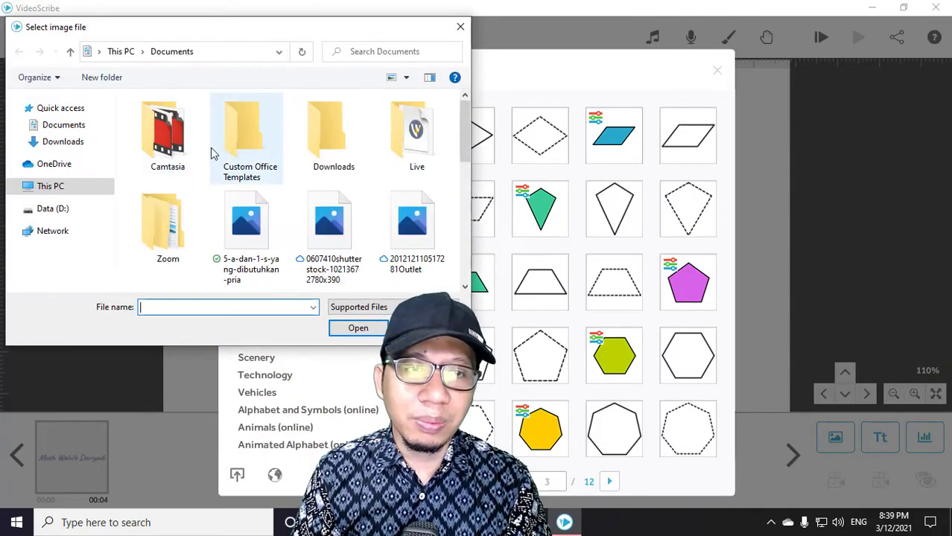
left_click(460, 27)
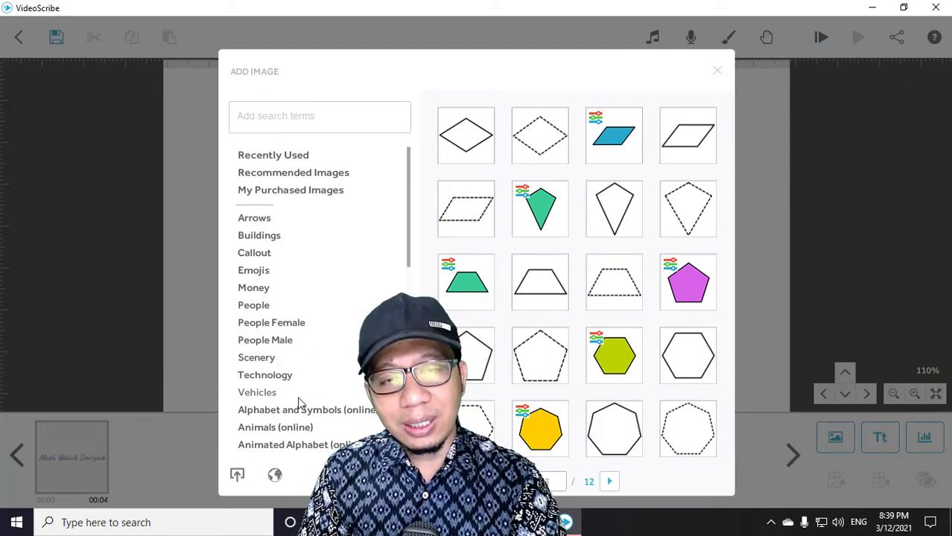
- Open the Characters (online) category in the image library
scroll(309, 400, "down", 1)
scroll(308, 403, "down", 2)
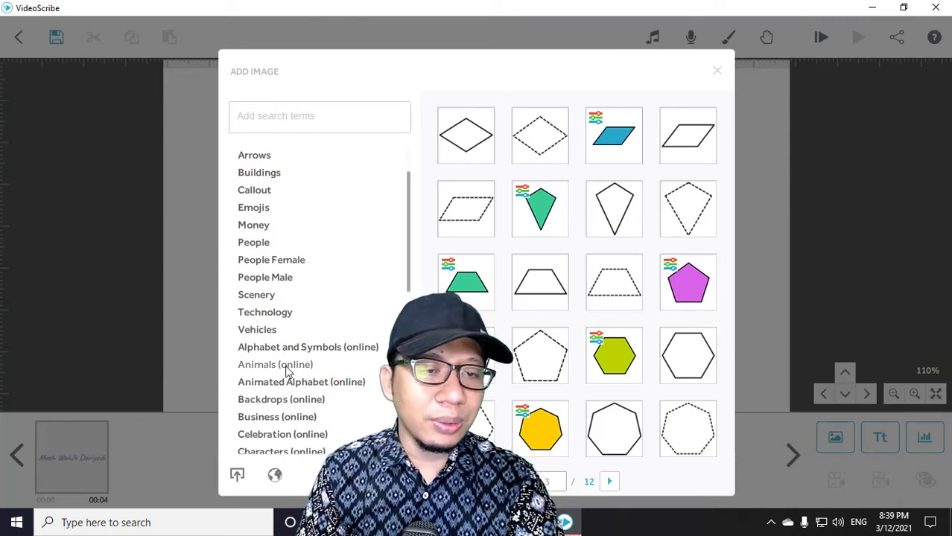
scroll(312, 394, "down", 2)
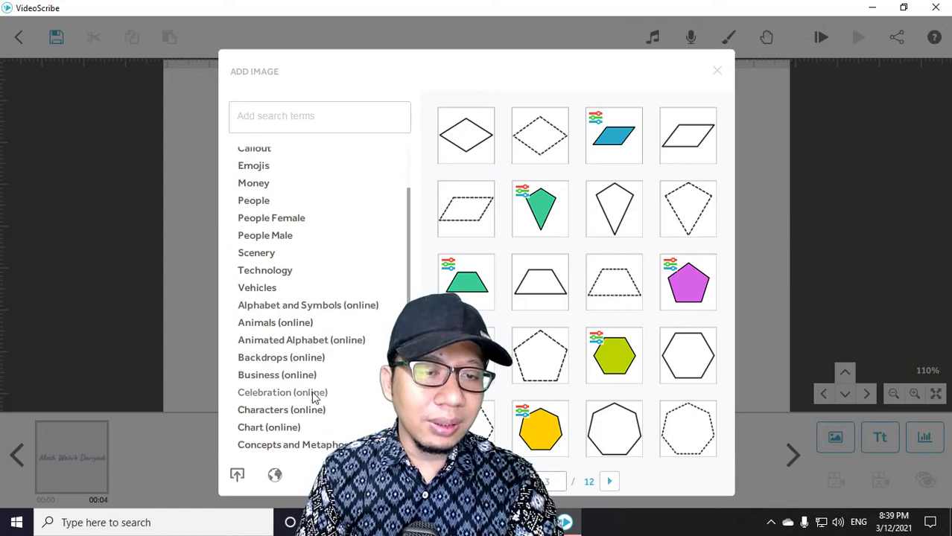
scroll(314, 393, "up", 4)
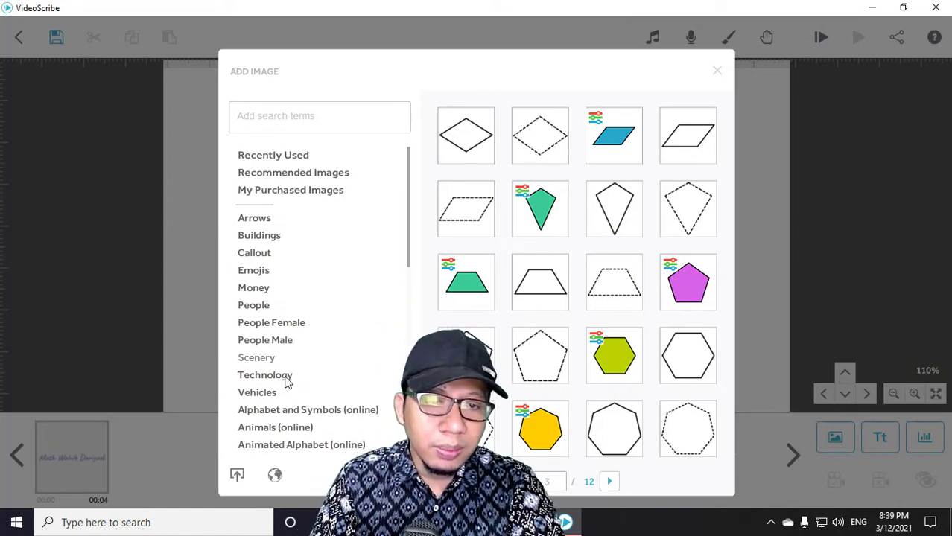
scroll(308, 394, "down", 3)
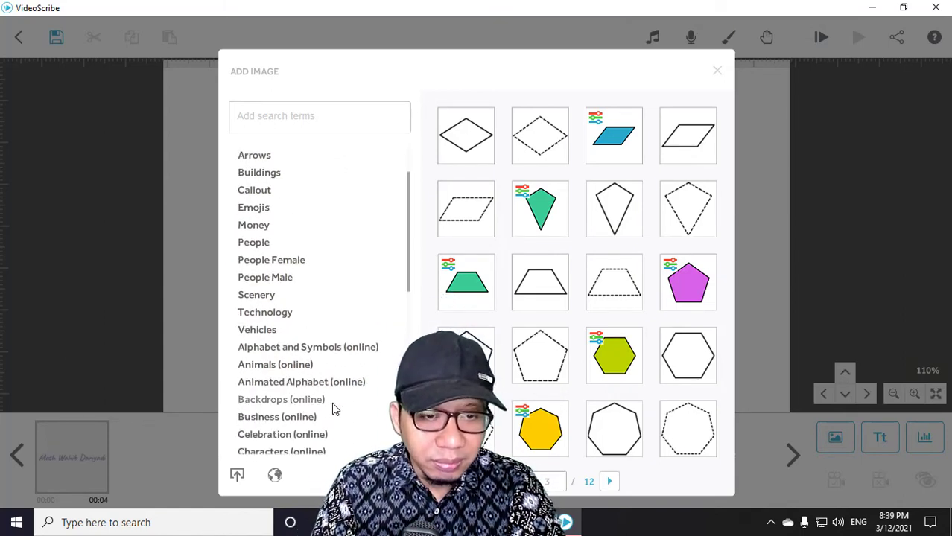
scroll(336, 411, "down", 3)
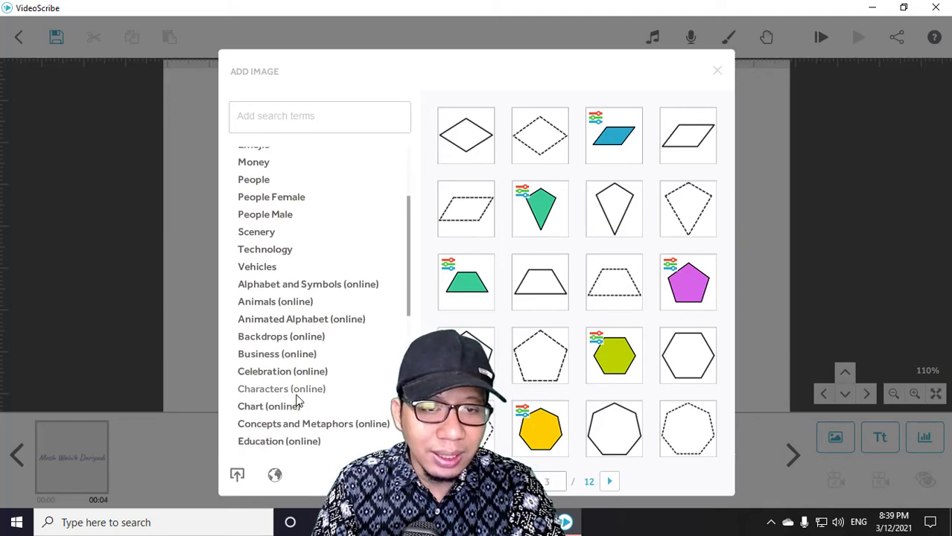
left_click(297, 396)
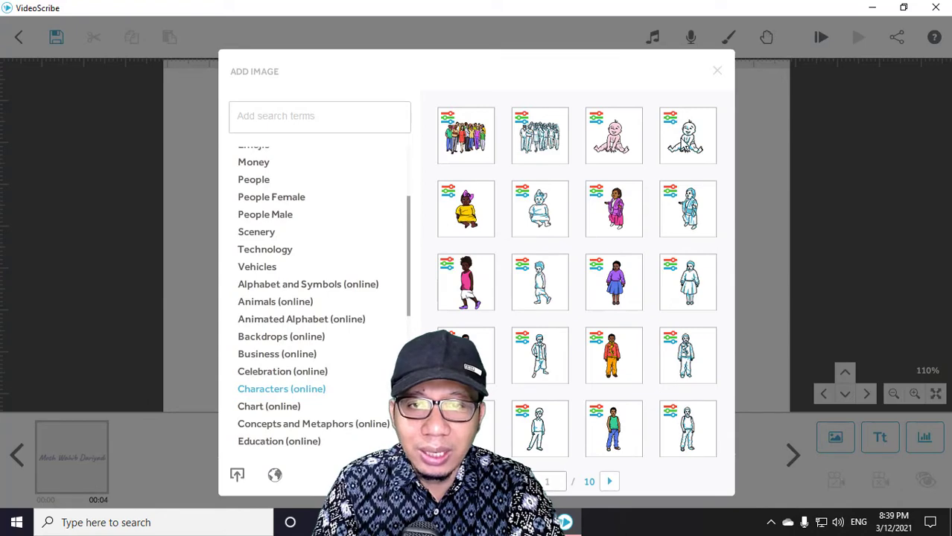
- Add the outlined sitting baby, place it clear of the name text's right end, and preview the scribe from the name text onward
left_click(683, 138)
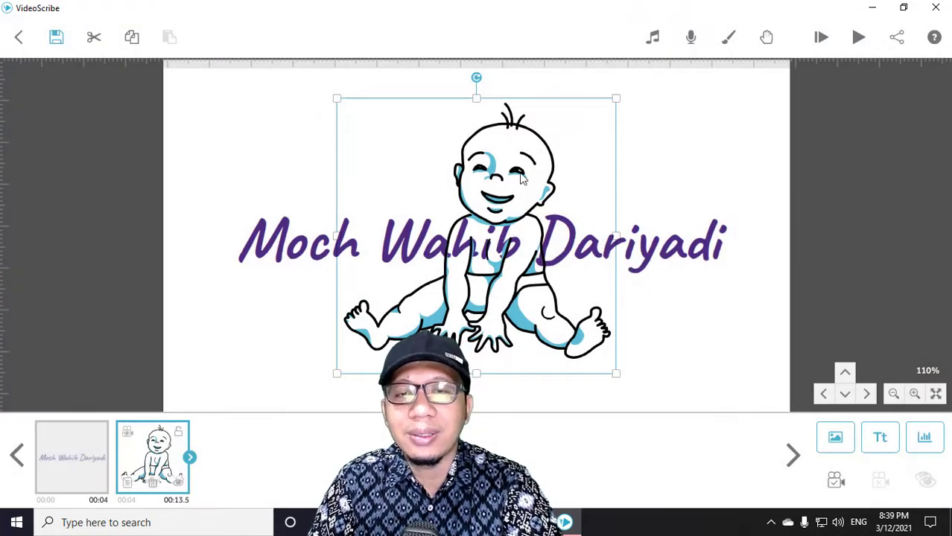
left_click_drag(512, 177, 559, 181)
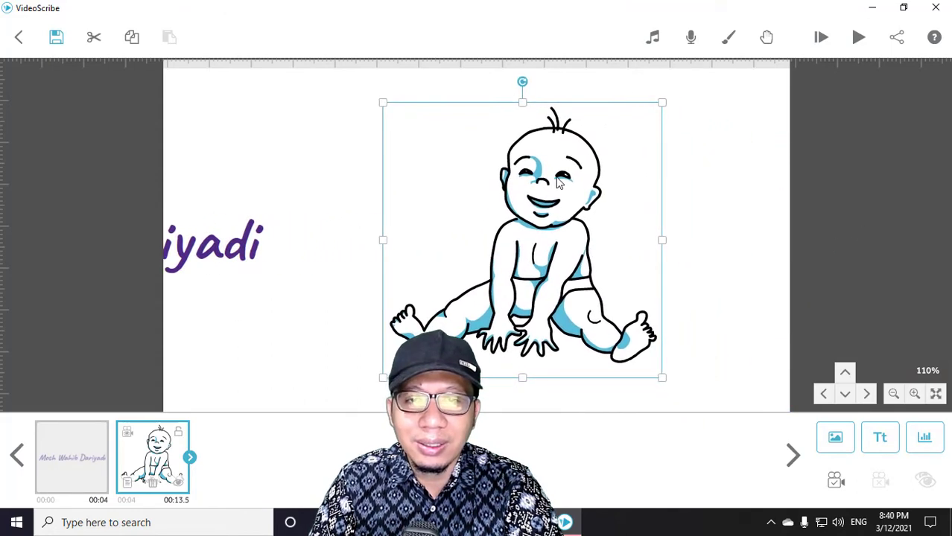
left_click(64, 461)
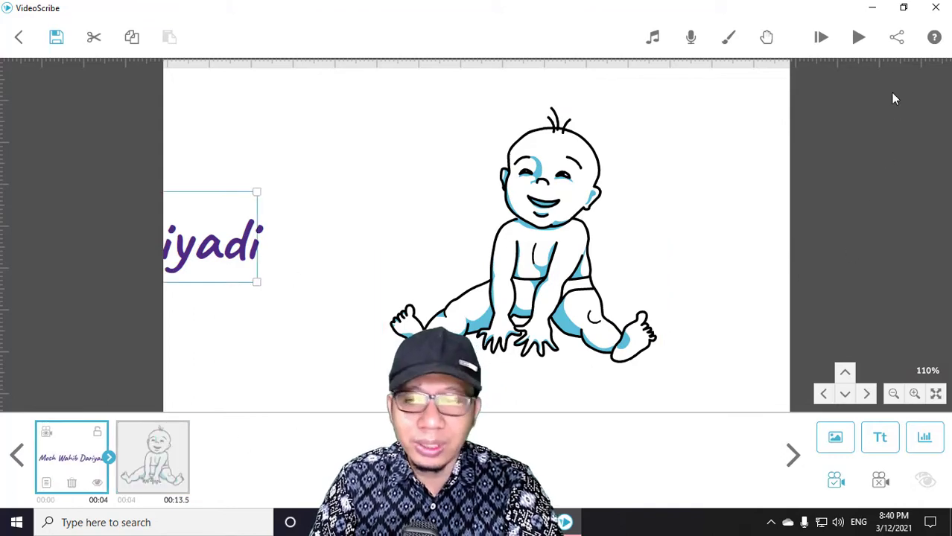
left_click(860, 38)
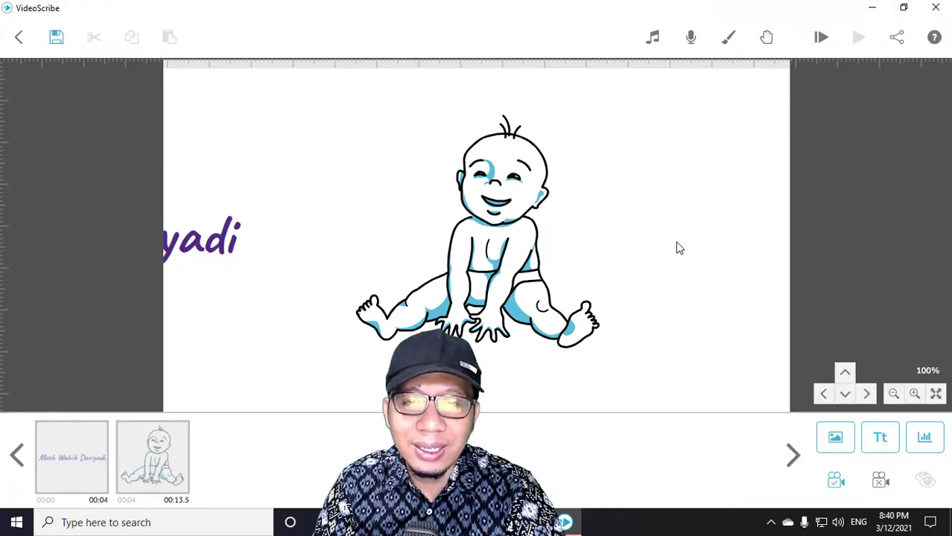
- Add the boy in the blue sweater and brown trousers from Characters (online), and place him in the empty area up and right of the baby
left_click_drag(678, 249, 361, 344)
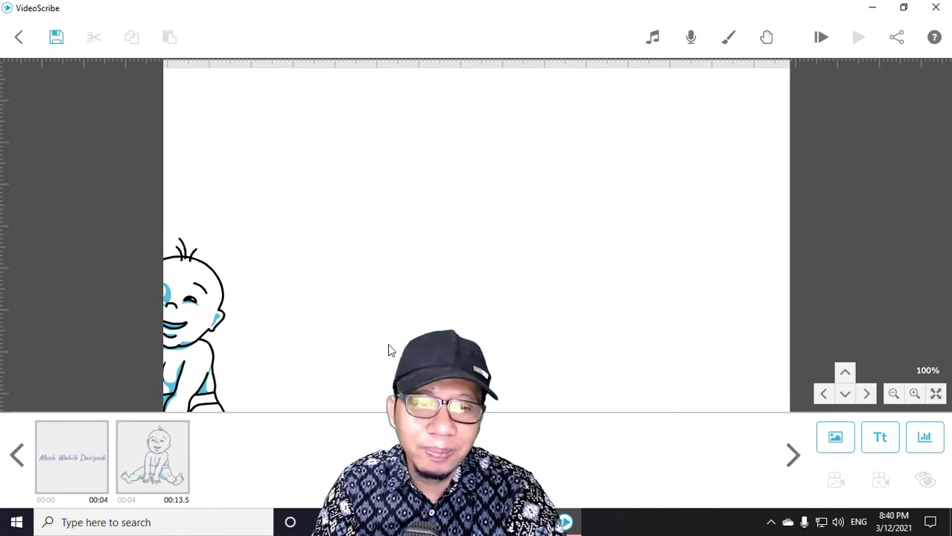
left_click(836, 437)
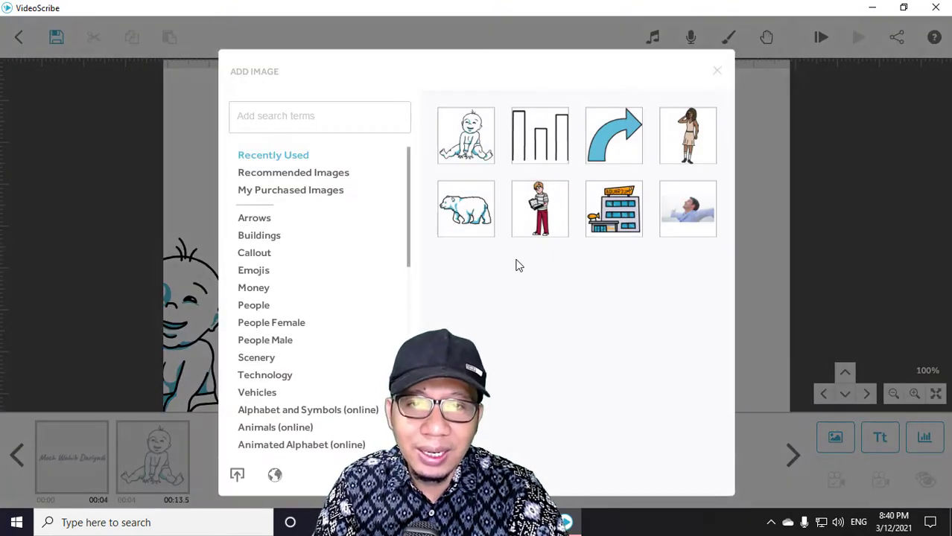
scroll(314, 360, "down", 3)
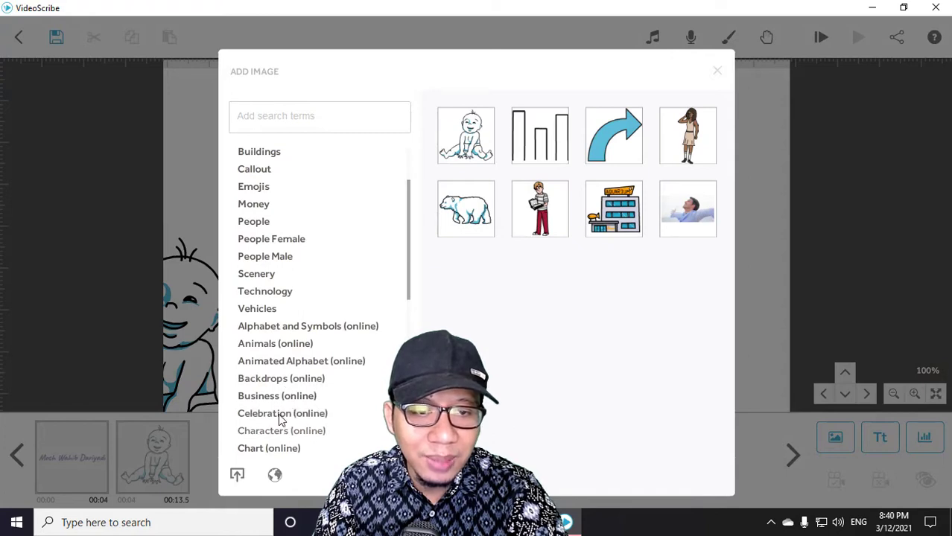
scroll(291, 386, "down", 1)
left_click(292, 371)
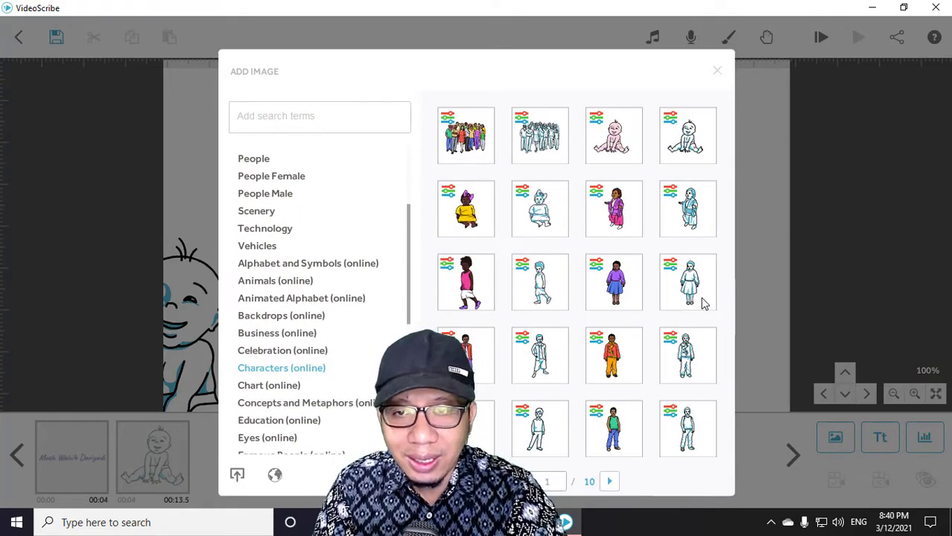
scroll(704, 301, "down", 8)
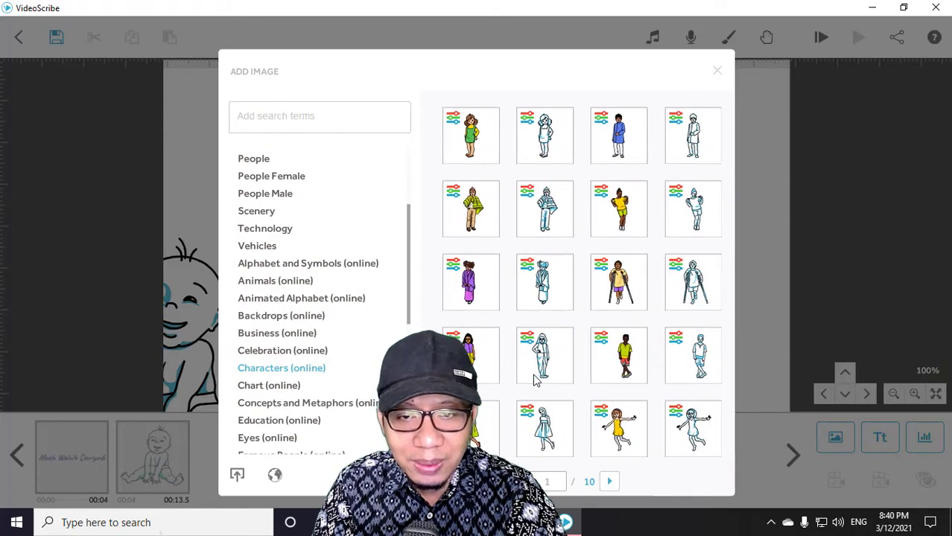
scroll(533, 380, "down", 5)
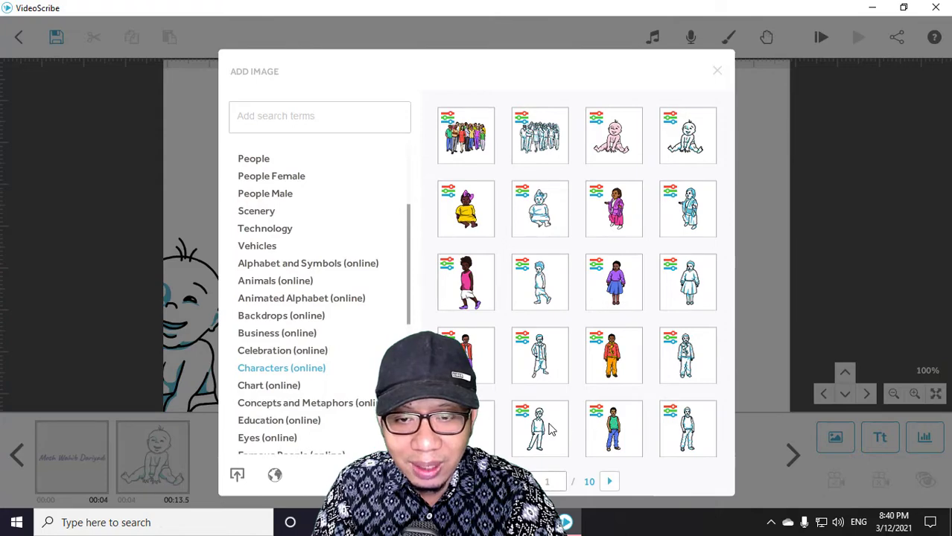
left_click(475, 439)
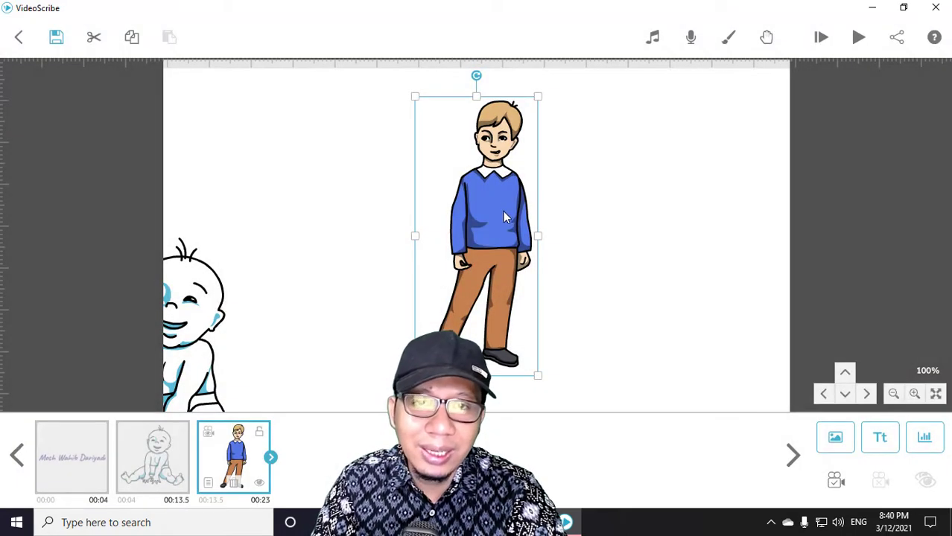
left_click_drag(503, 211, 506, 189)
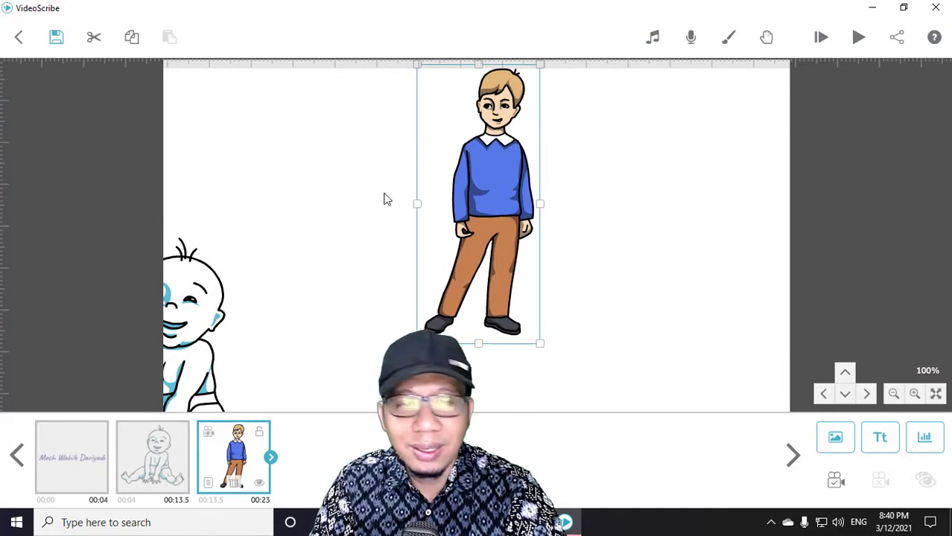
- Shorten the boy image's drawing time so that it ends at 00:19, and preview the whole scribe from the start
left_click(214, 483)
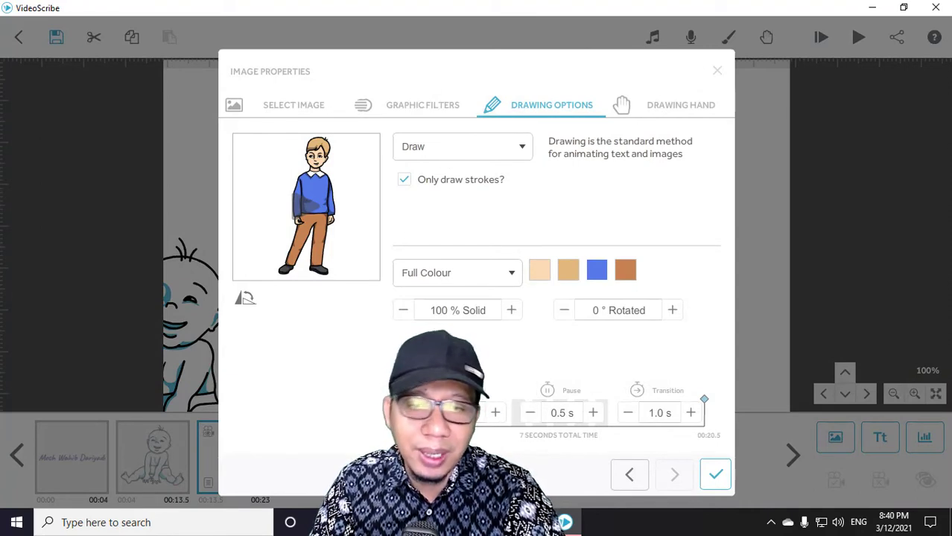
left_click(714, 475)
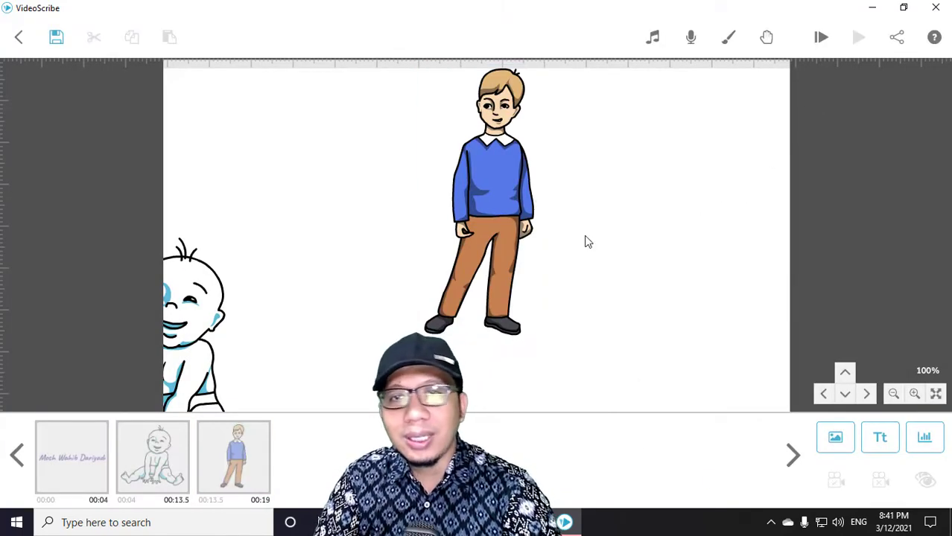
left_click(819, 38)
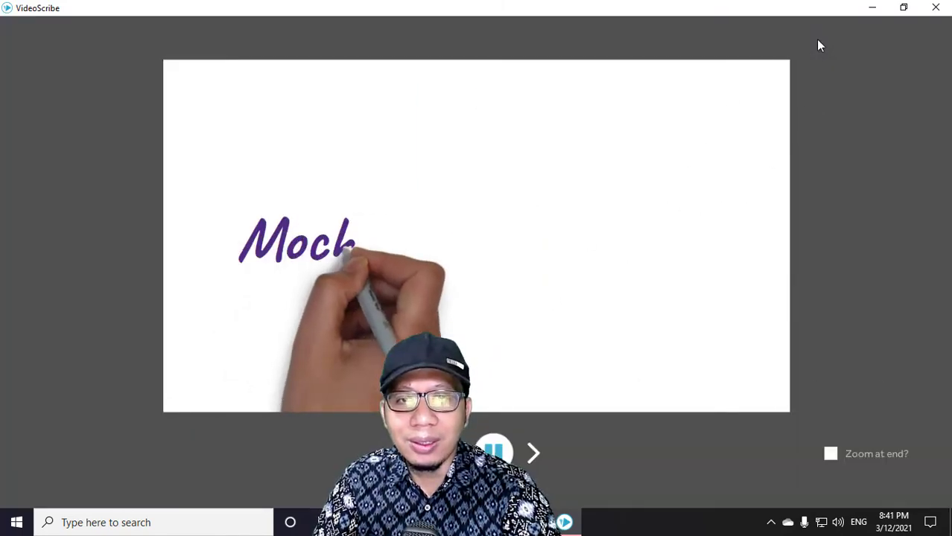
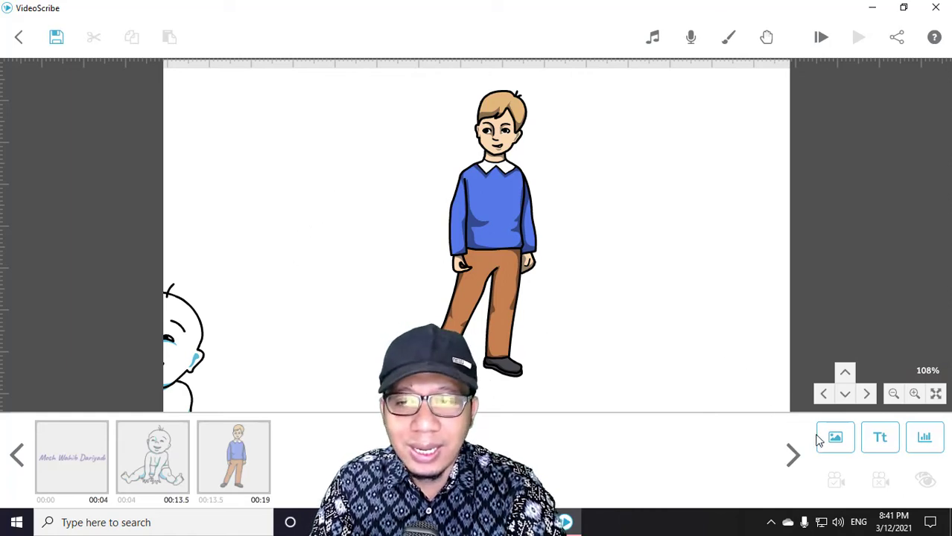
- Select the baby image as the insertion point for a new image, and examine the People category through to page 6
left_click(160, 463)
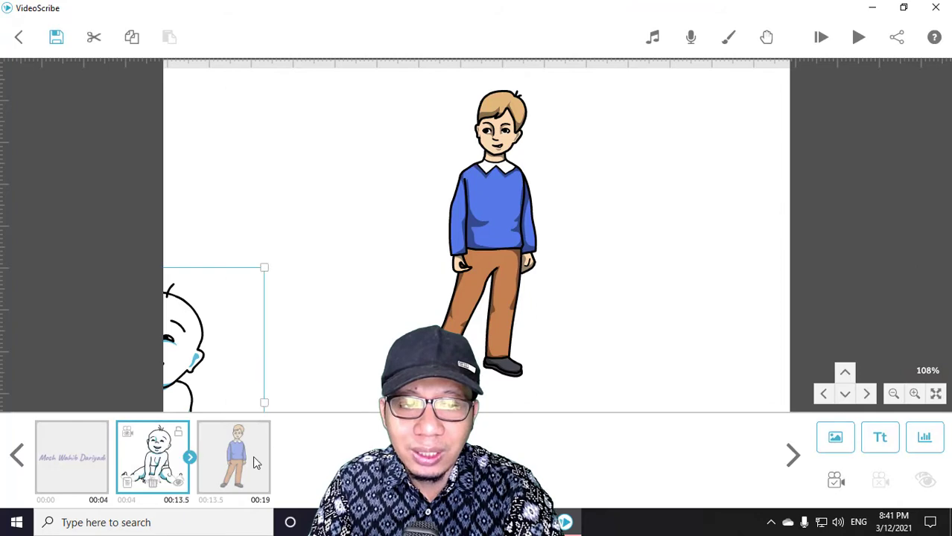
left_click(836, 440)
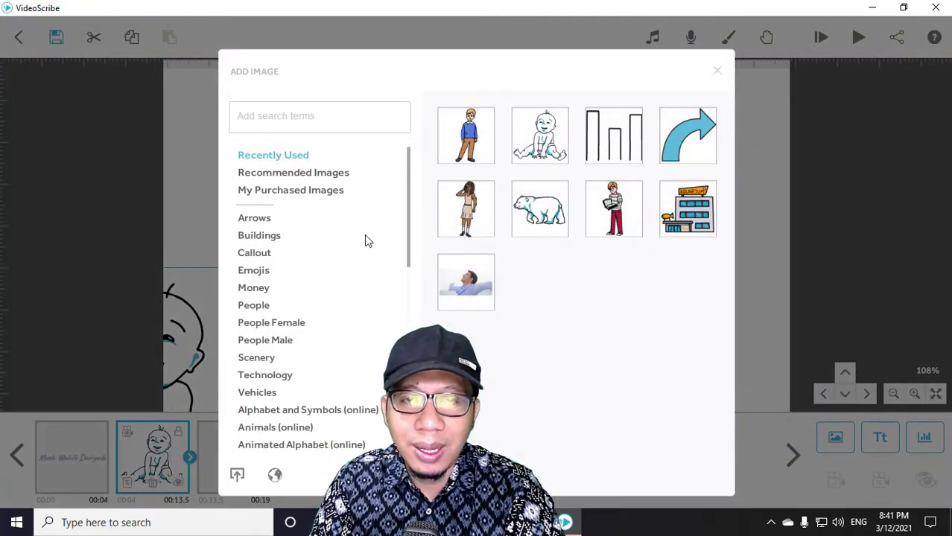
left_click(269, 343)
left_click(269, 324)
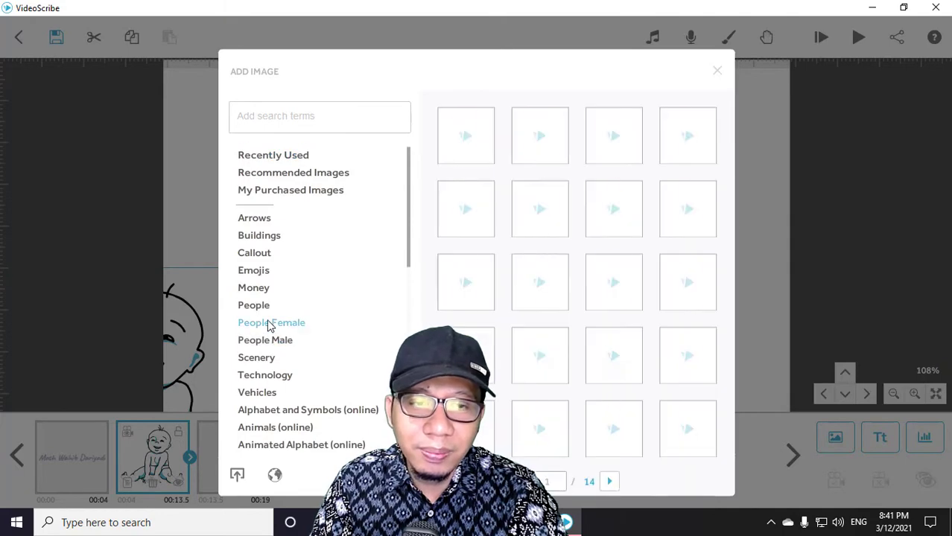
left_click(261, 308)
scroll(612, 265, "down", 1)
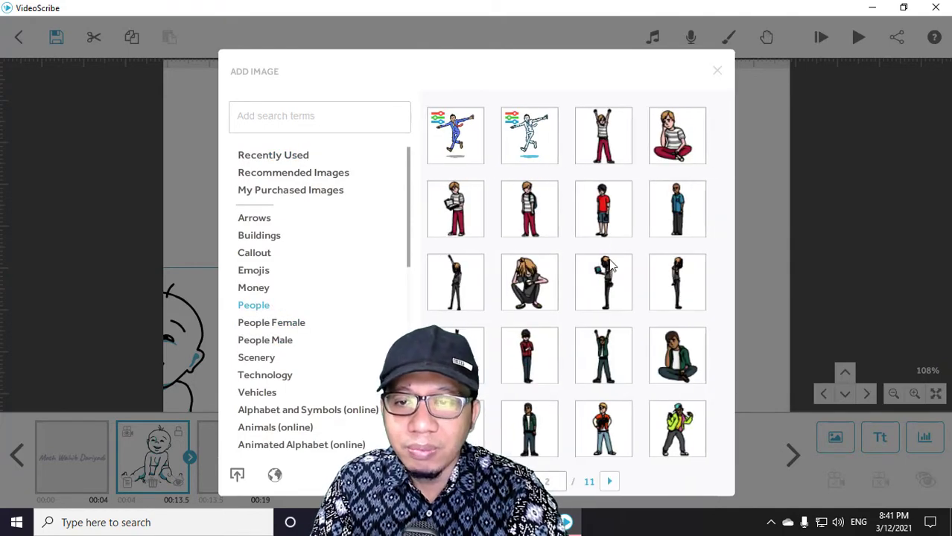
scroll(612, 267, "down", 2)
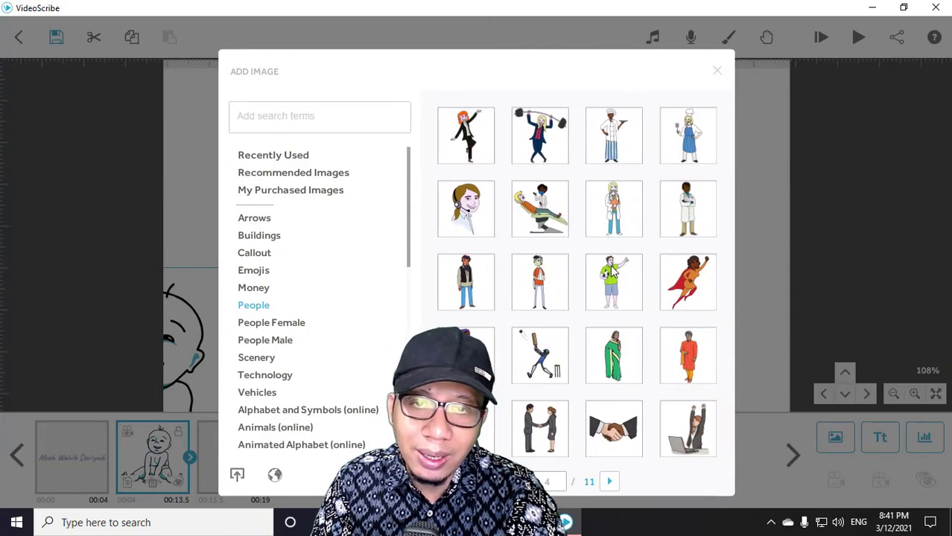
scroll(611, 271, "down", 1)
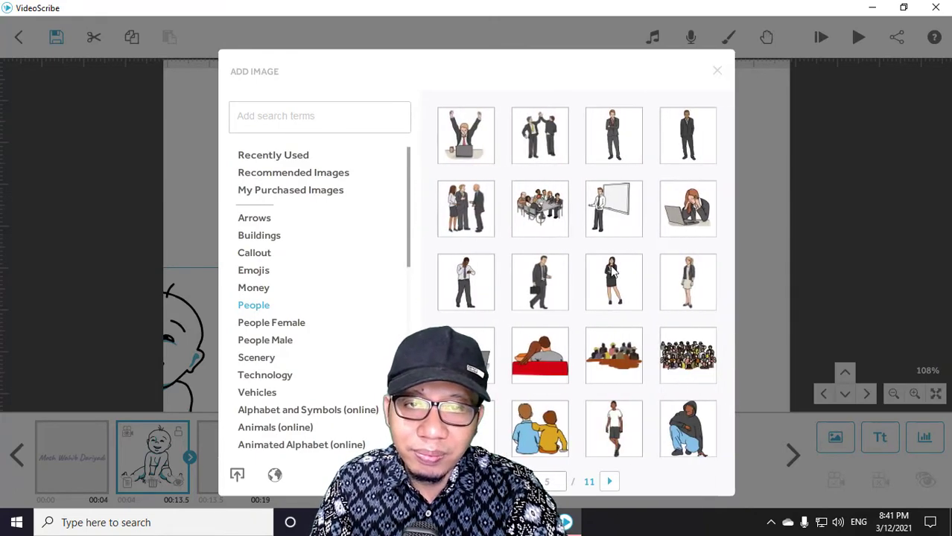
scroll(611, 271, "down", 1)
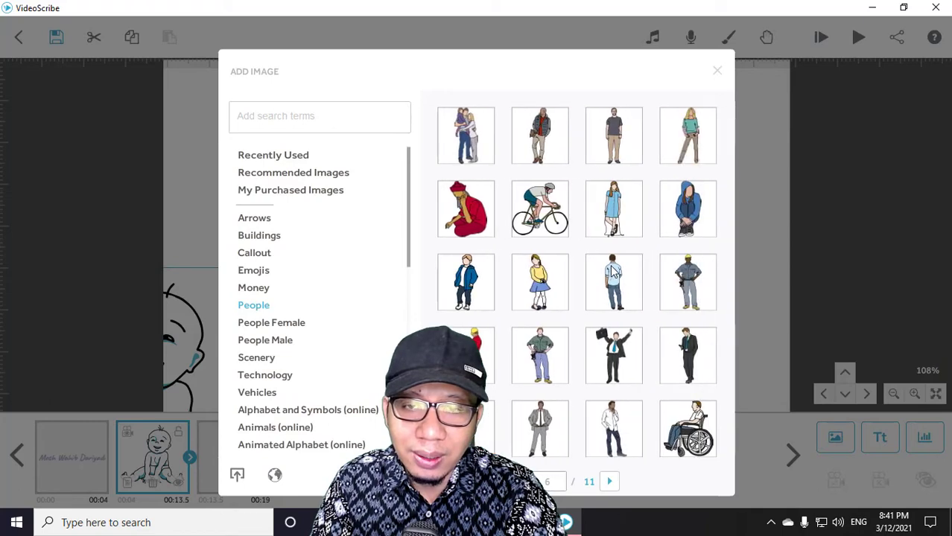
- Look through People Female and People Male, and add the turbaned man with his hands behind his back from page 3 of People Male
left_click(273, 325)
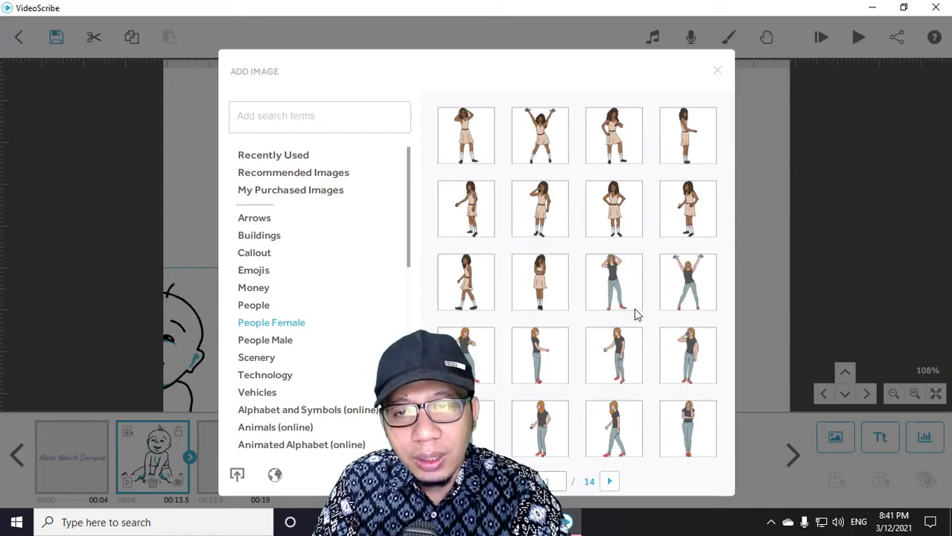
scroll(635, 314, "down", 1)
left_click(258, 342)
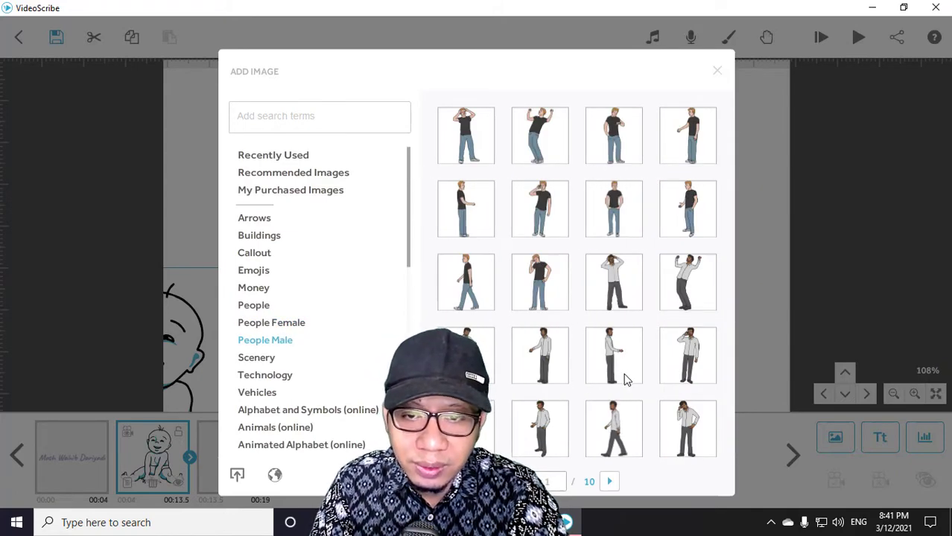
scroll(630, 259, "down", 1)
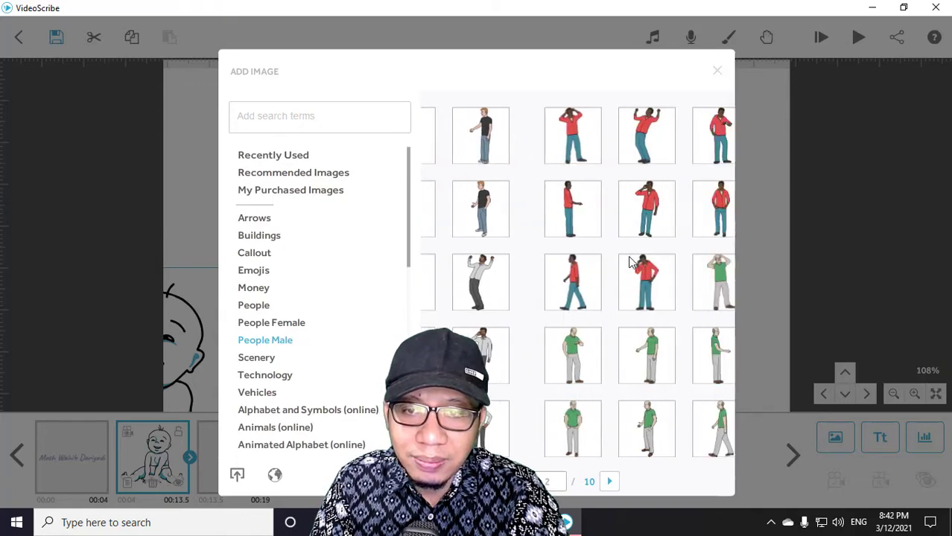
scroll(630, 262, "down", 1)
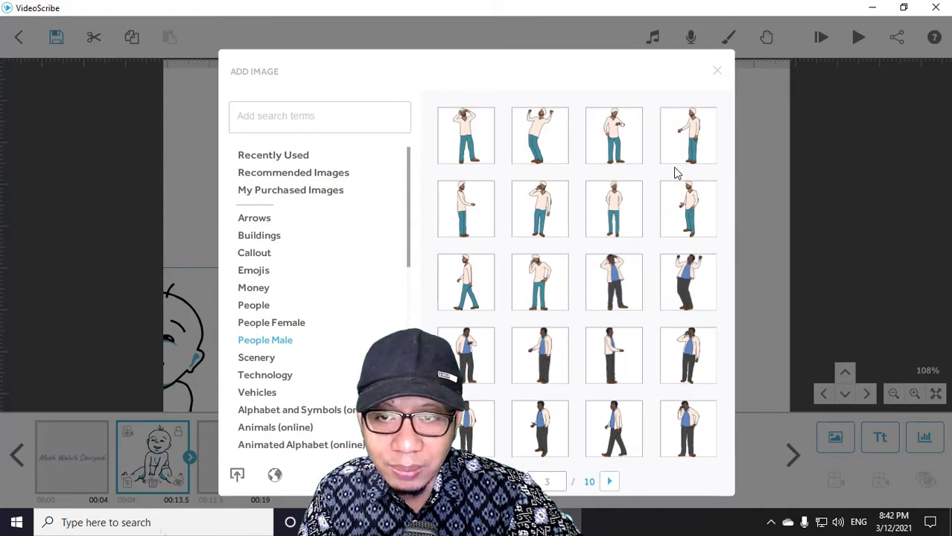
left_click(622, 202)
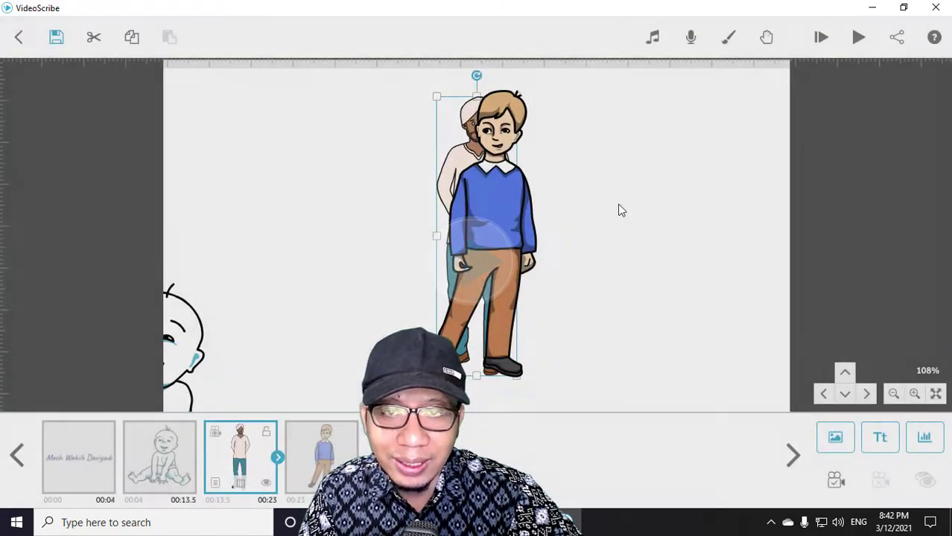
- Separate the two overlapping figures, moving the boy far to the right and placing the turbaned man between him and the baby
left_click_drag(322, 173, 265, 170)
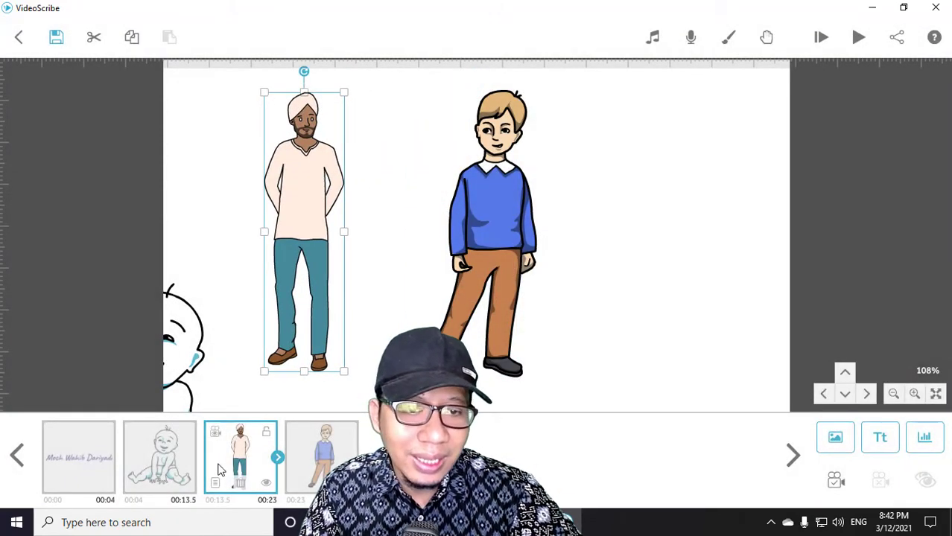
left_click_drag(470, 257, 819, 187)
left_click_drag(365, 328, 673, 305)
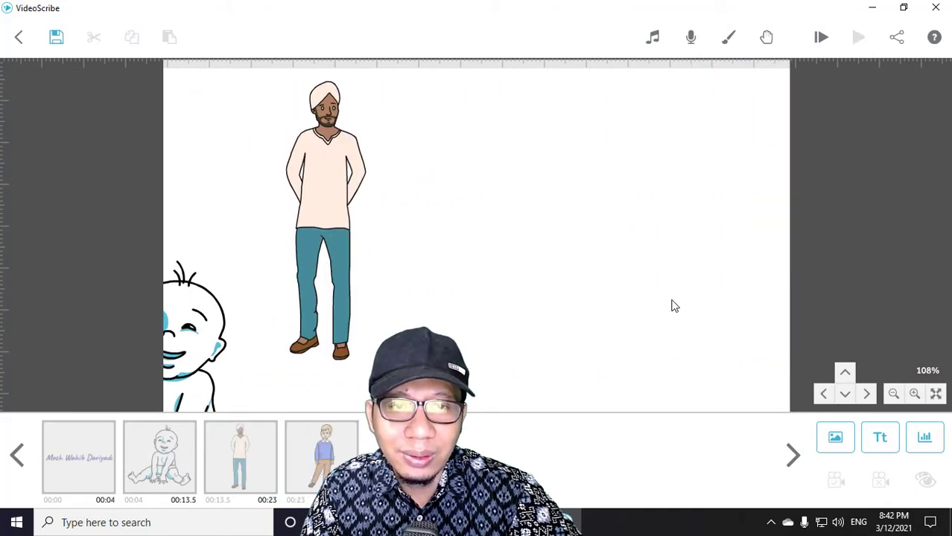
left_click_drag(323, 193, 409, 203)
left_click(498, 194)
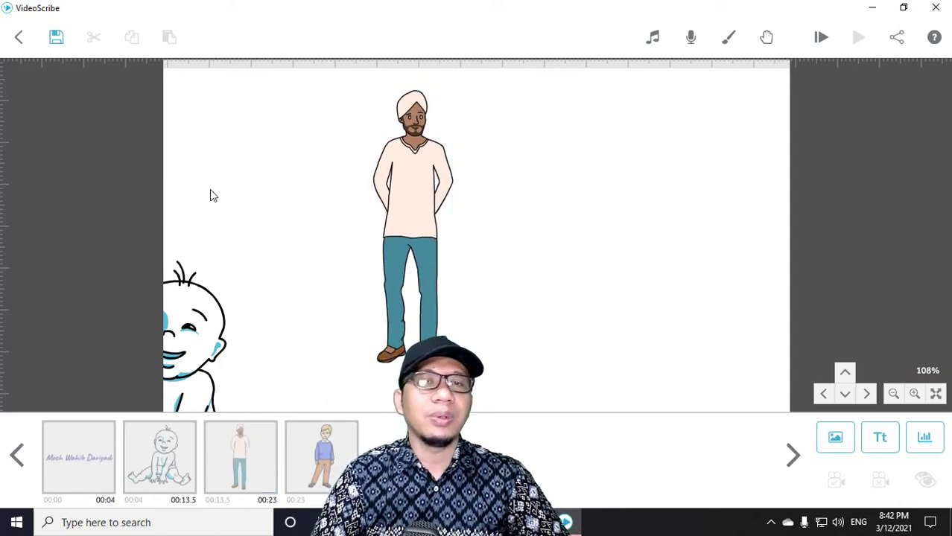
- Add the woman in a pink hijab and black top with one hand on her face from the People Female image category
left_click(829, 440)
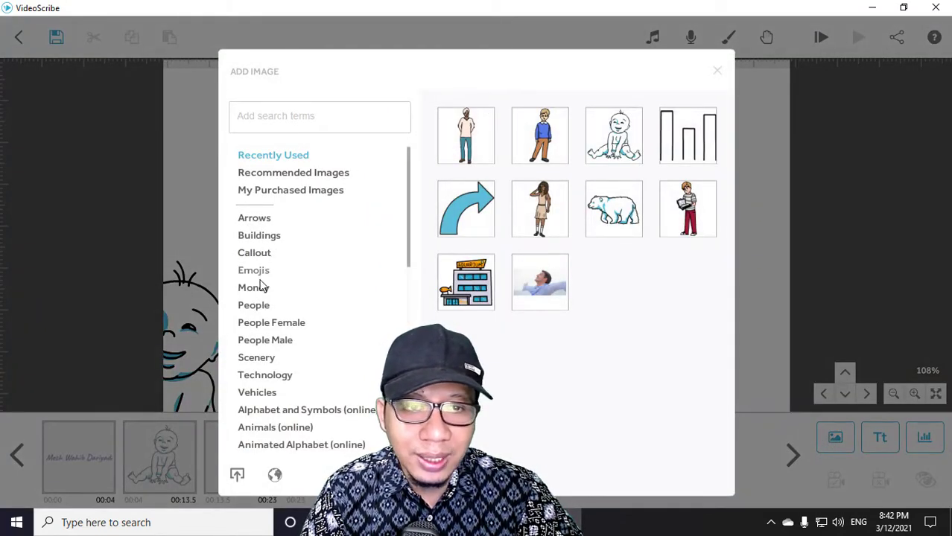
left_click(267, 343)
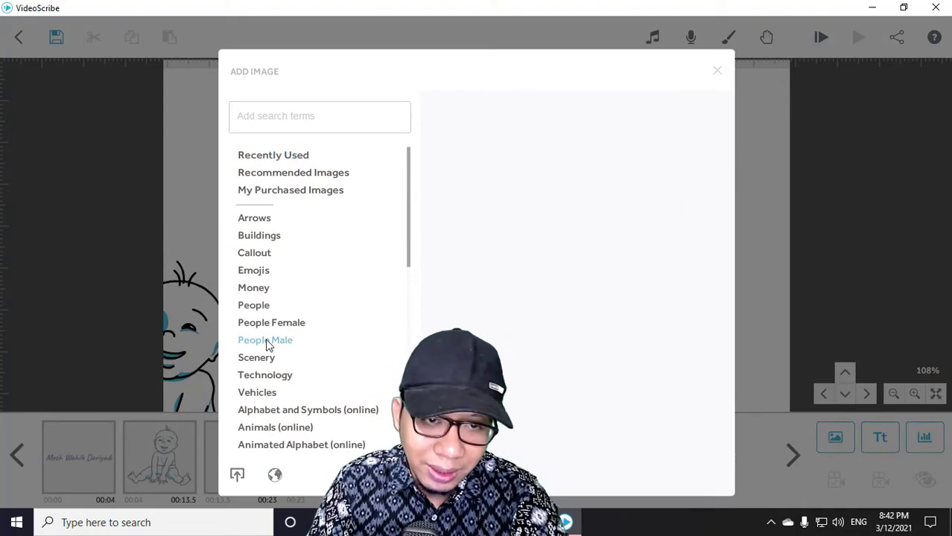
left_click(277, 325)
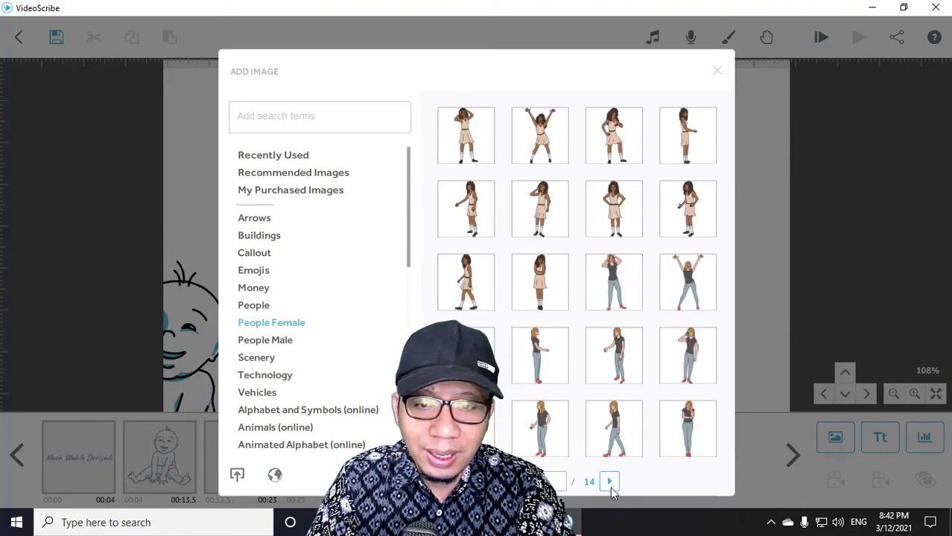
left_click(609, 482)
left_click(609, 482)
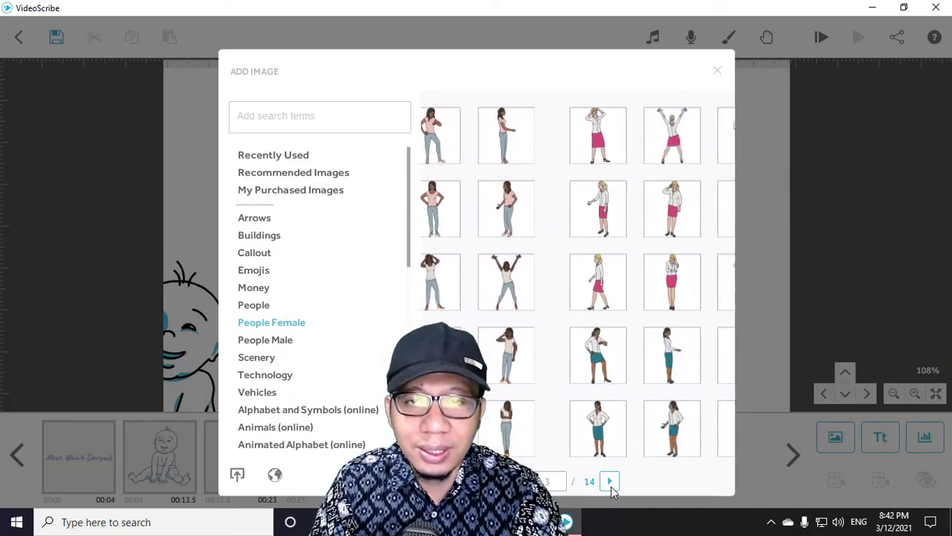
left_click(609, 482)
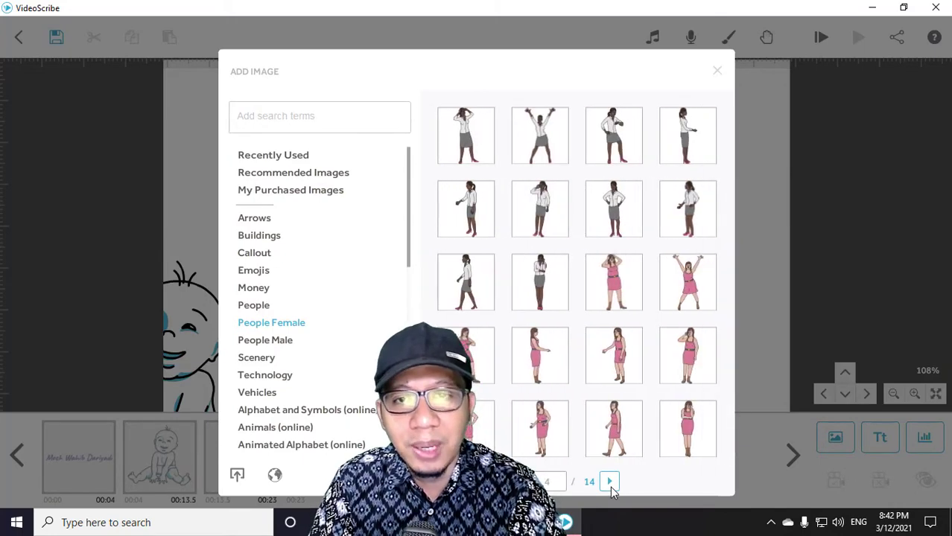
left_click(610, 482)
left_click(609, 482)
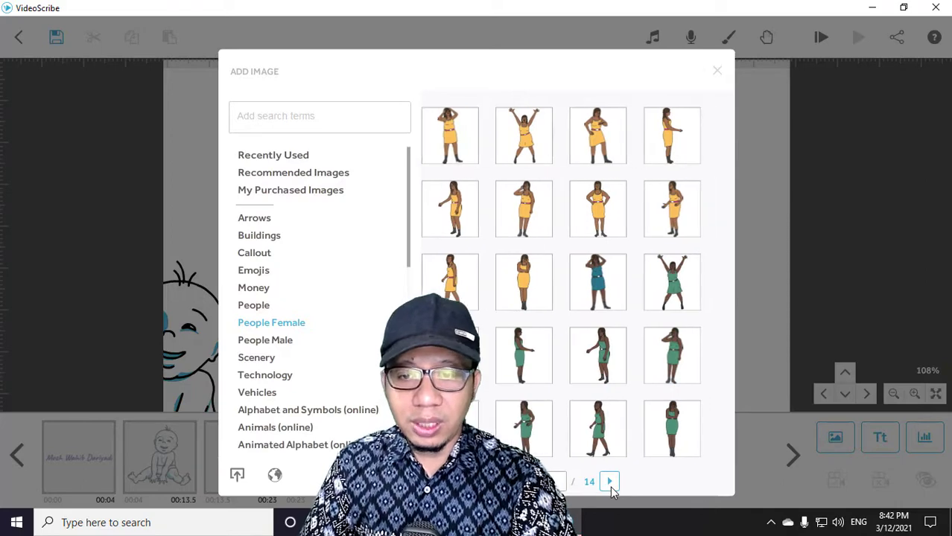
left_click(609, 482)
left_click(609, 482)
left_click(609, 482)
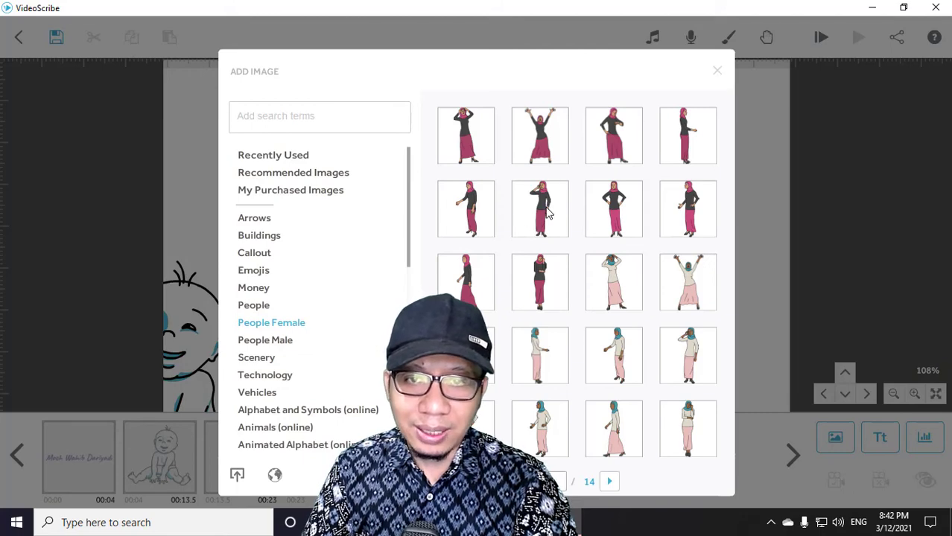
left_click(541, 296)
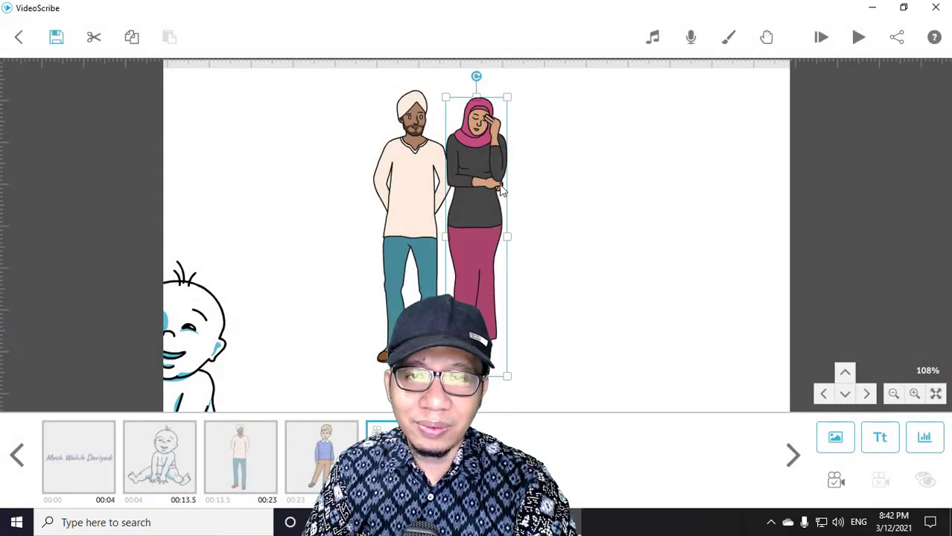
- Place the hijab woman to the right of the turbaned man, and shift both figures further right, away from the baby
left_click_drag(542, 191, 551, 190)
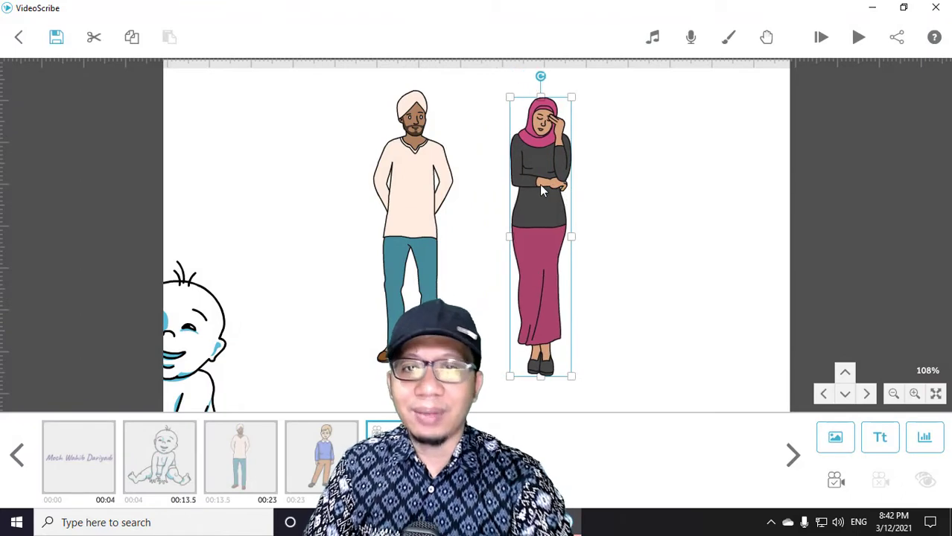
left_click(677, 232)
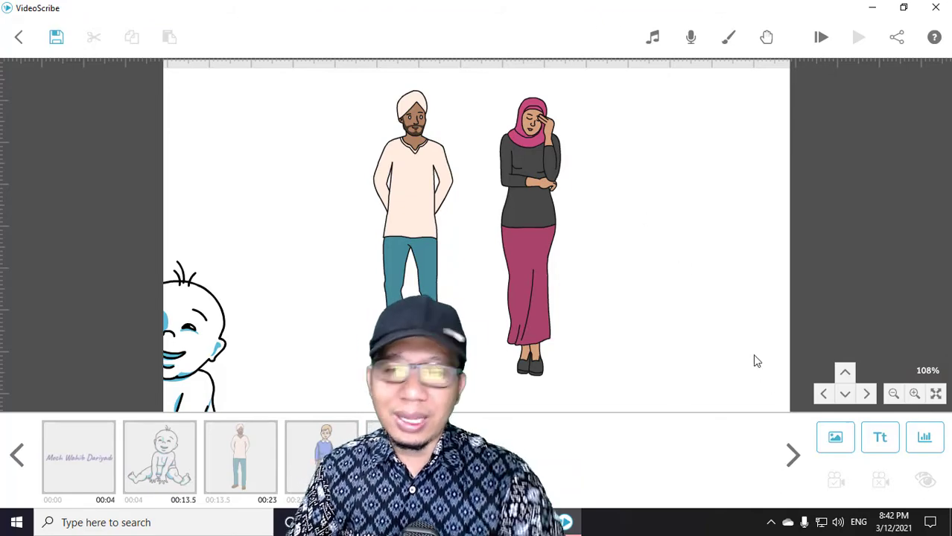
left_click(893, 394)
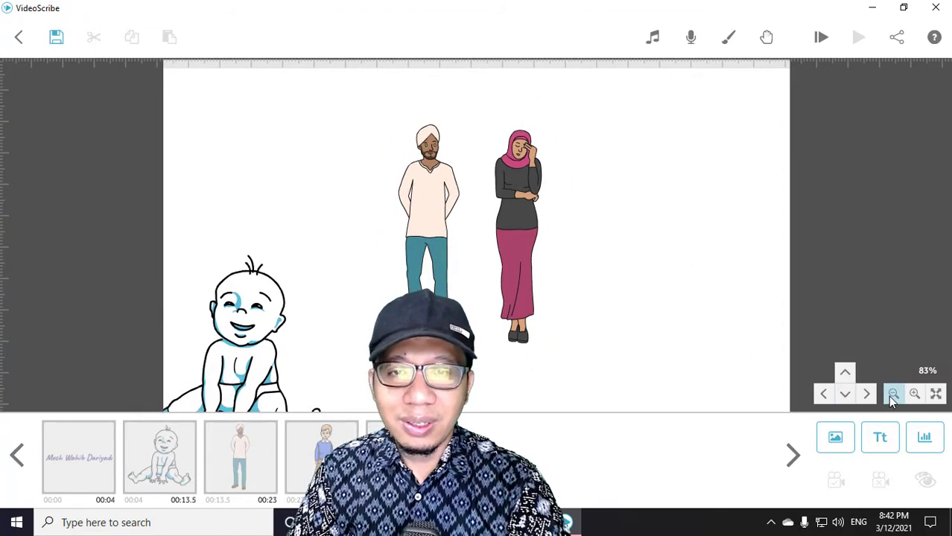
left_click(893, 394)
left_click_drag(507, 216, 575, 221)
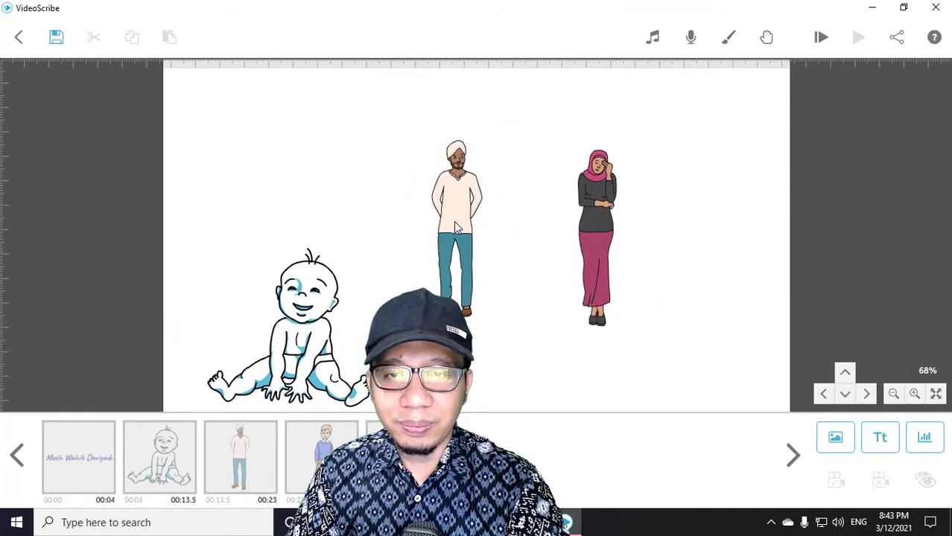
left_click_drag(475, 223, 550, 223)
left_click(659, 240)
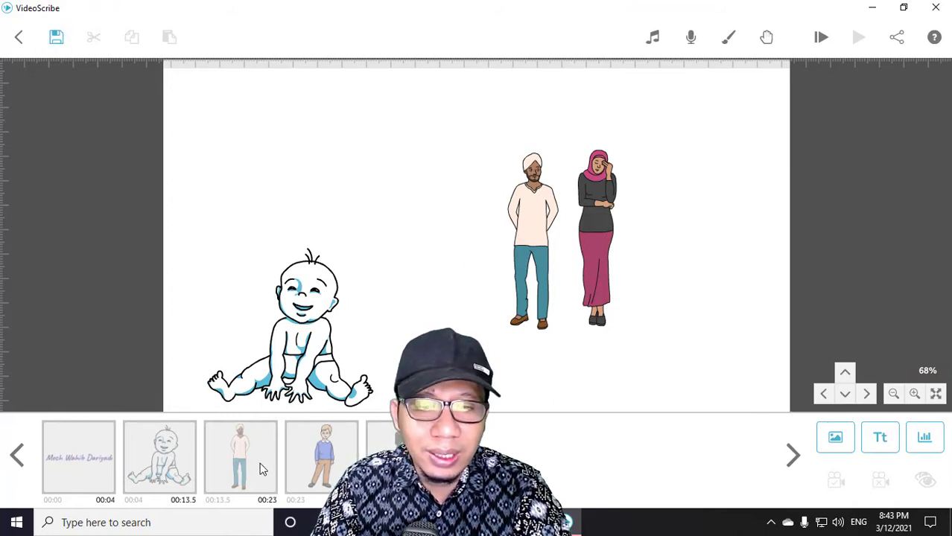
- Select the baby image as the insertion point for a new image, and search the image library for "love"
left_click(186, 467)
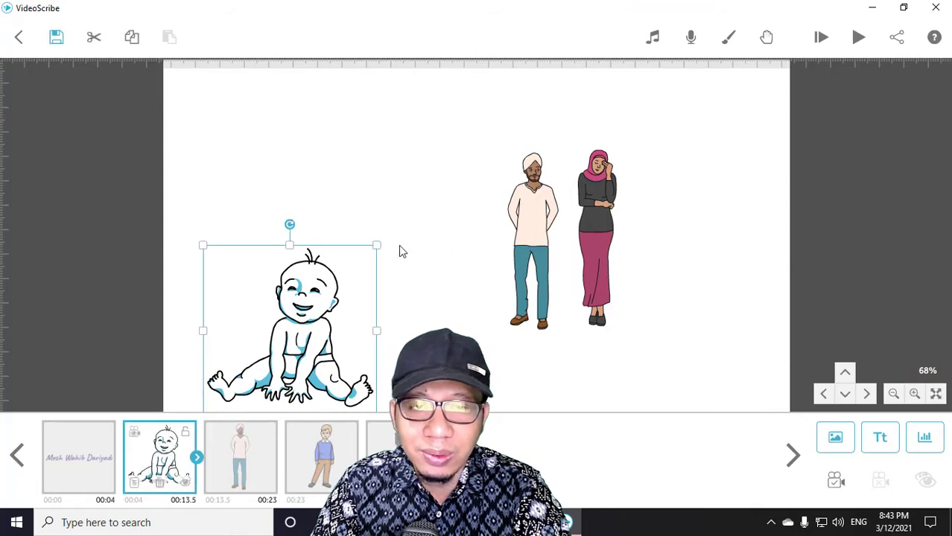
left_click(835, 439)
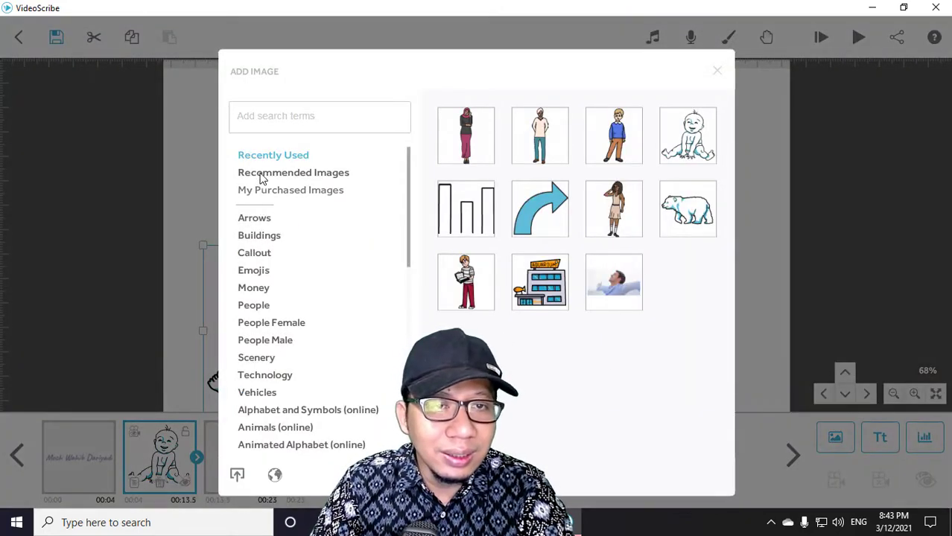
left_click(266, 122)
type("lo")
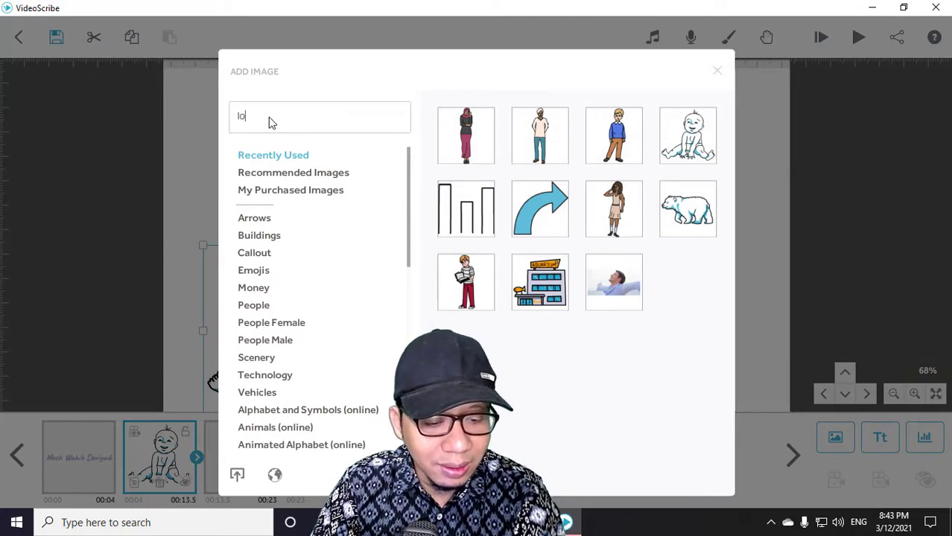
type("vw")
key("BackSpace")
key("BackSpace")
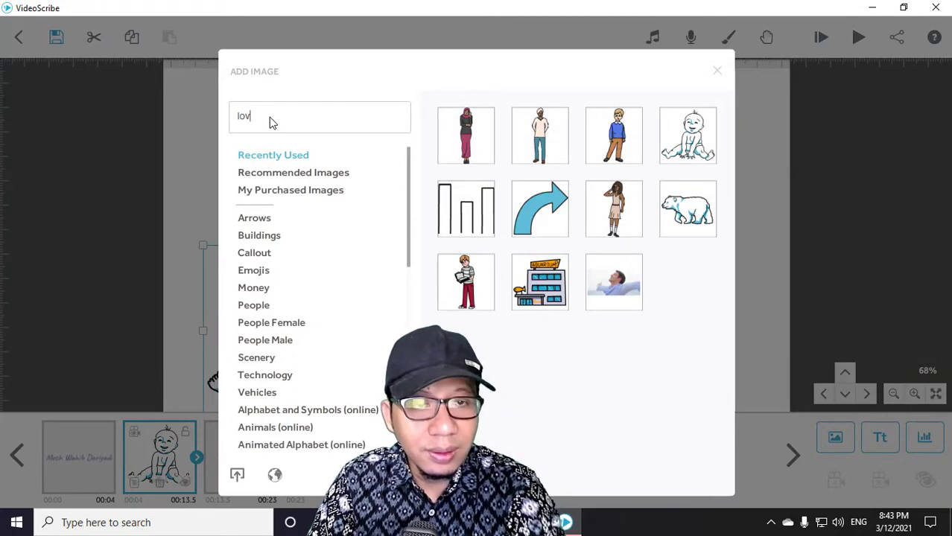
type("ve")
key("Return")
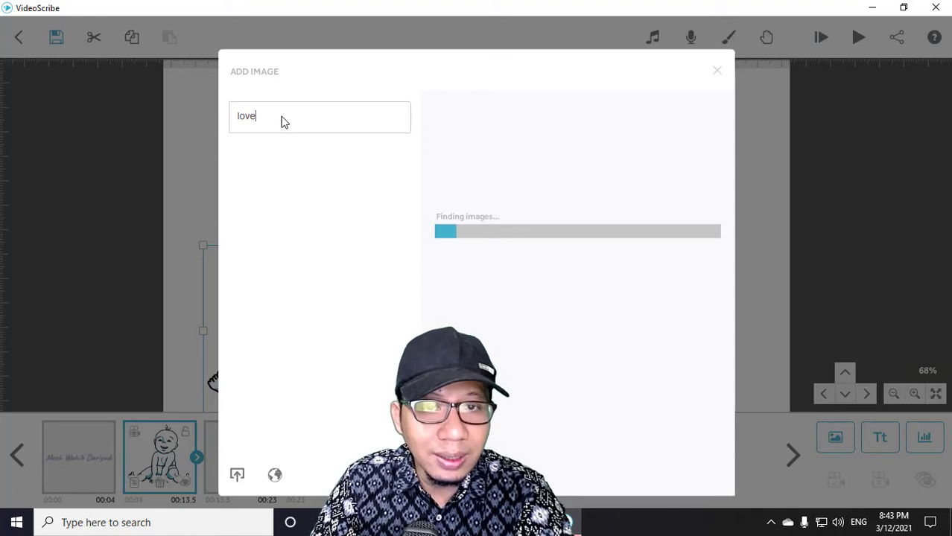
key("BackSpace")
key("BackSpace")
key("BackSpace")
key("BackSpace")
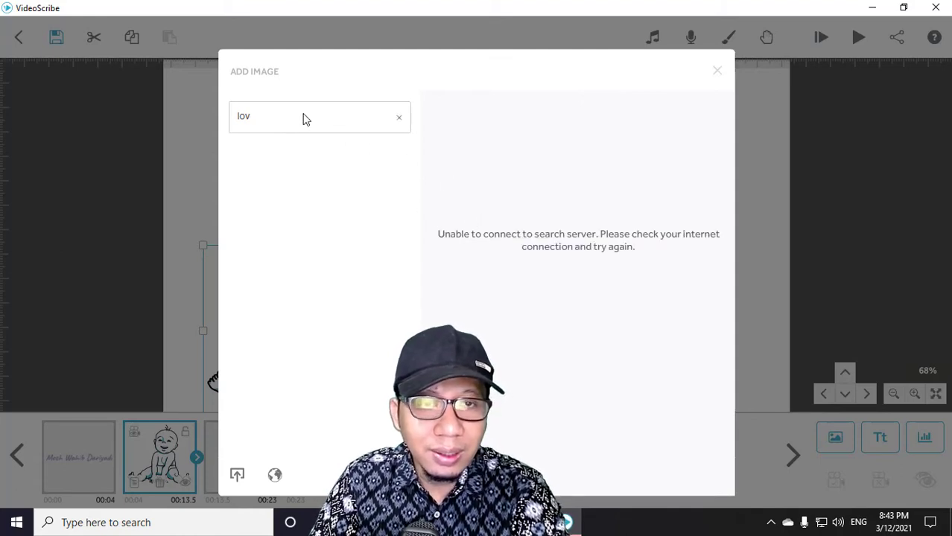
- Look through the Arrows, Buildings and Callout image categories for a heart
left_click(264, 223)
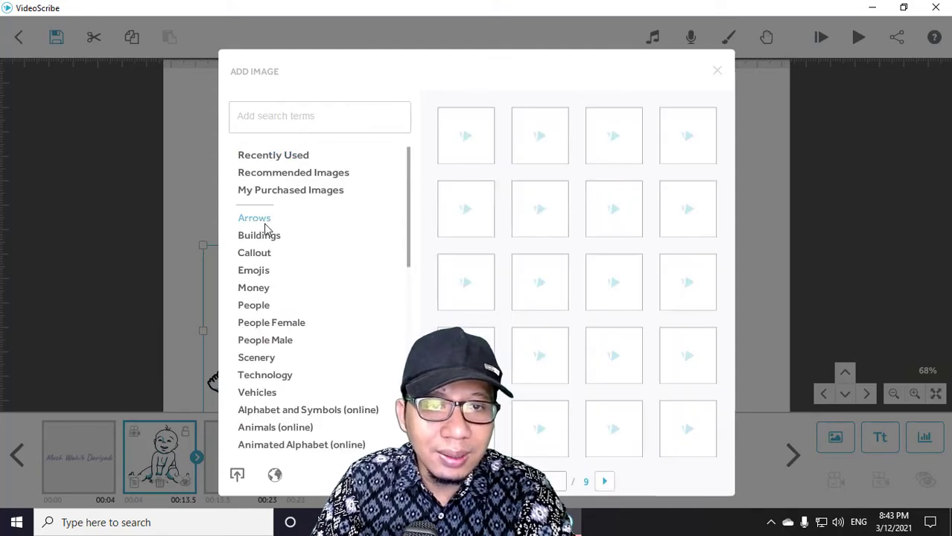
left_click(607, 482)
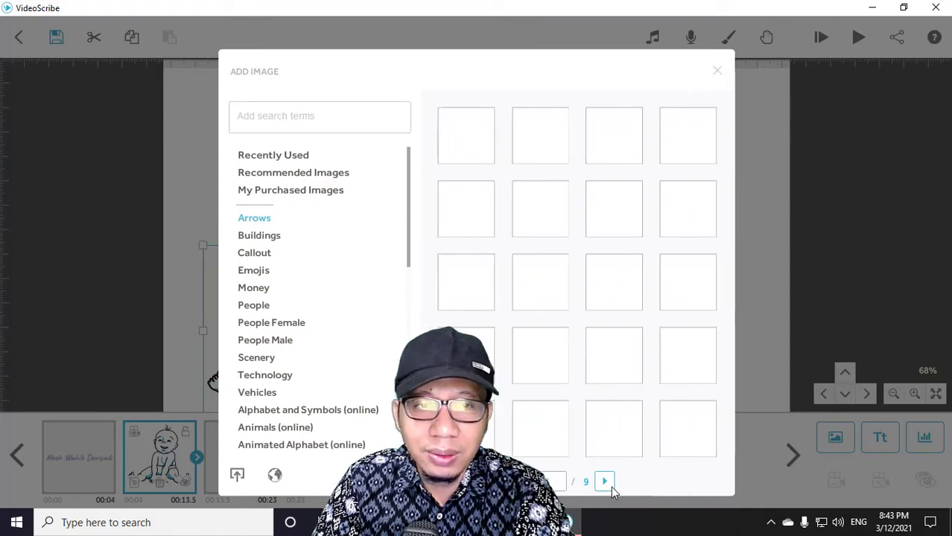
left_click(611, 486)
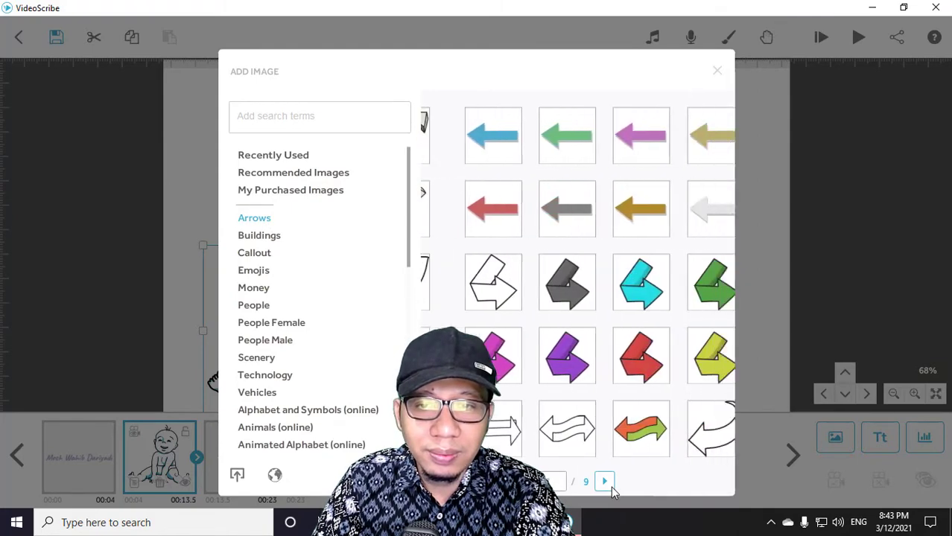
left_click(611, 486)
left_click(611, 488)
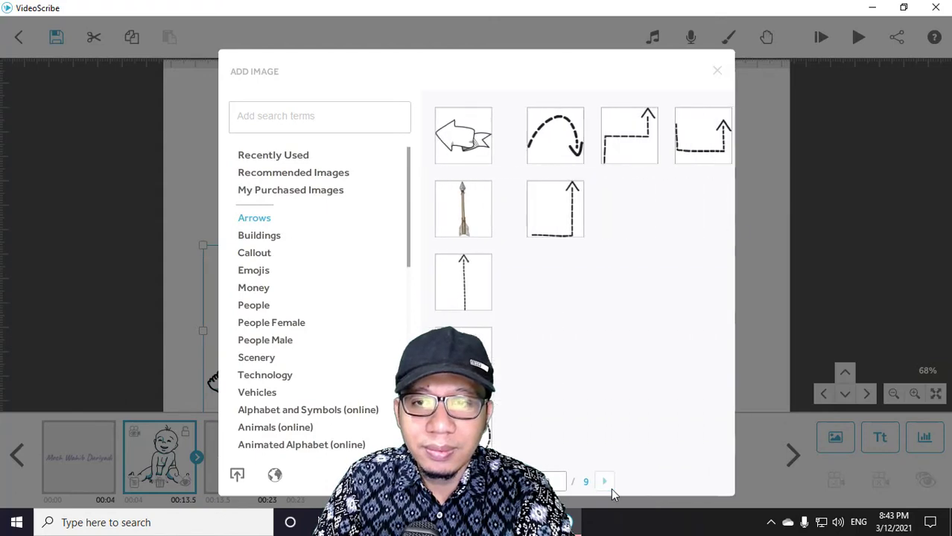
left_click(251, 237)
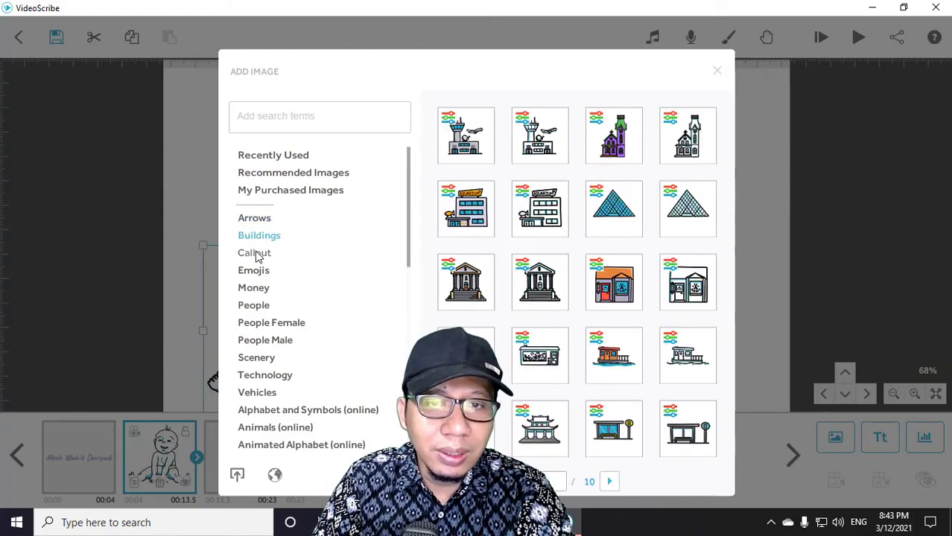
left_click(255, 255)
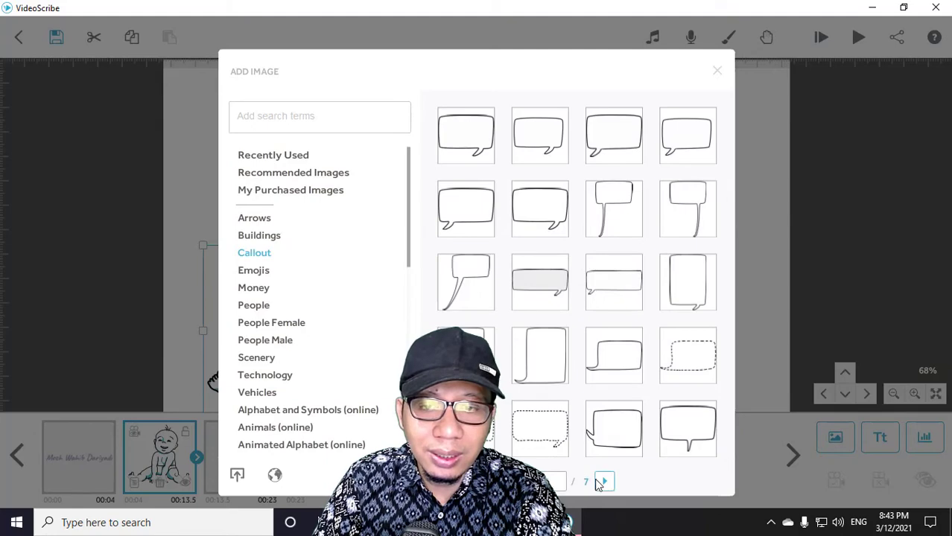
left_click(603, 482)
left_click(604, 483)
- Add the pink heart from the Emojis image category after the baby
left_click(257, 272)
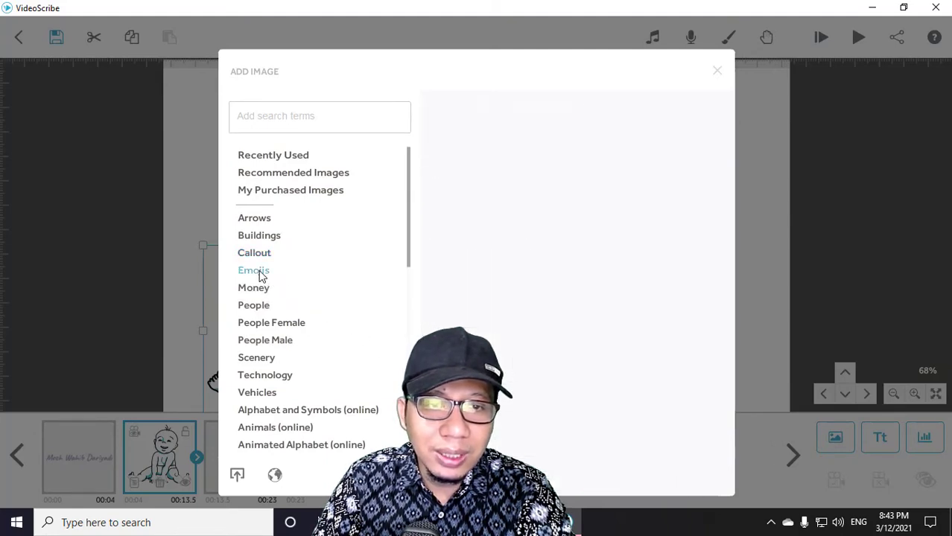
left_click(604, 482)
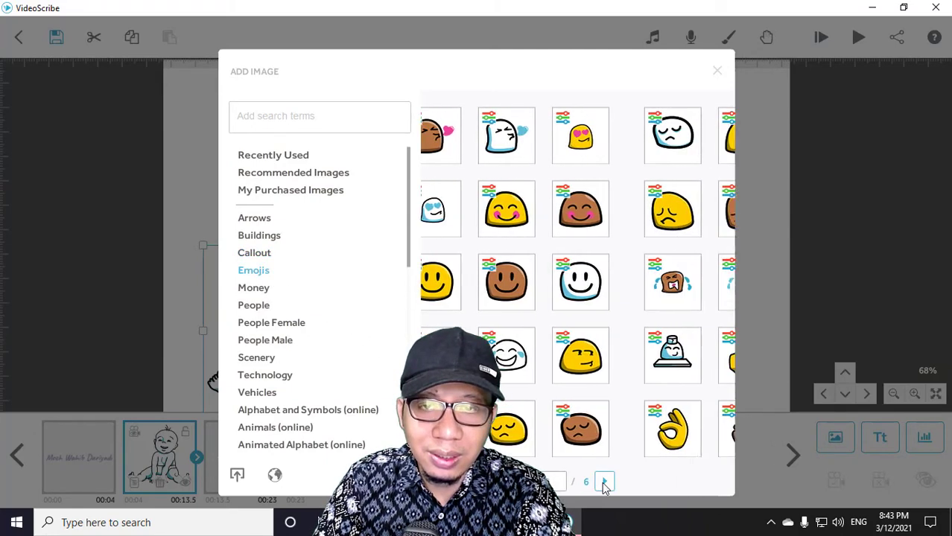
left_click(603, 483)
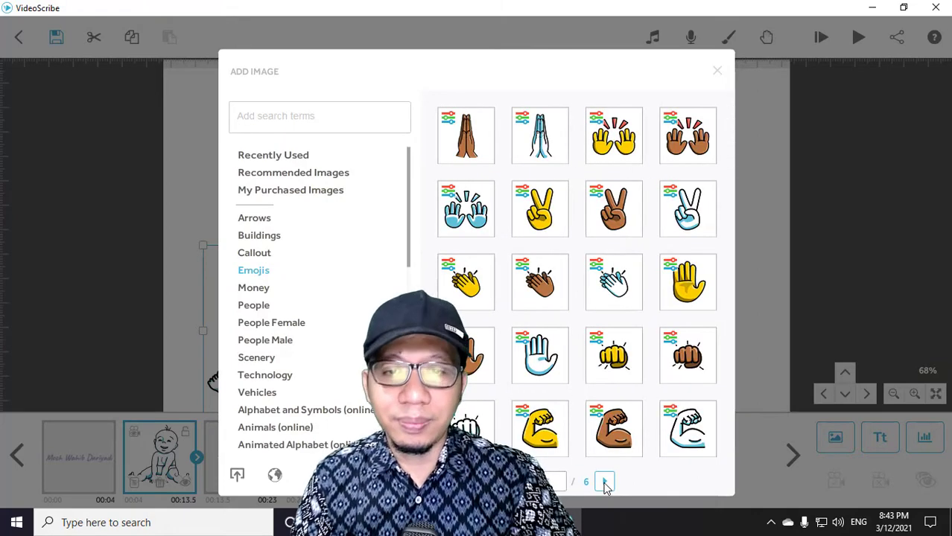
left_click(603, 482)
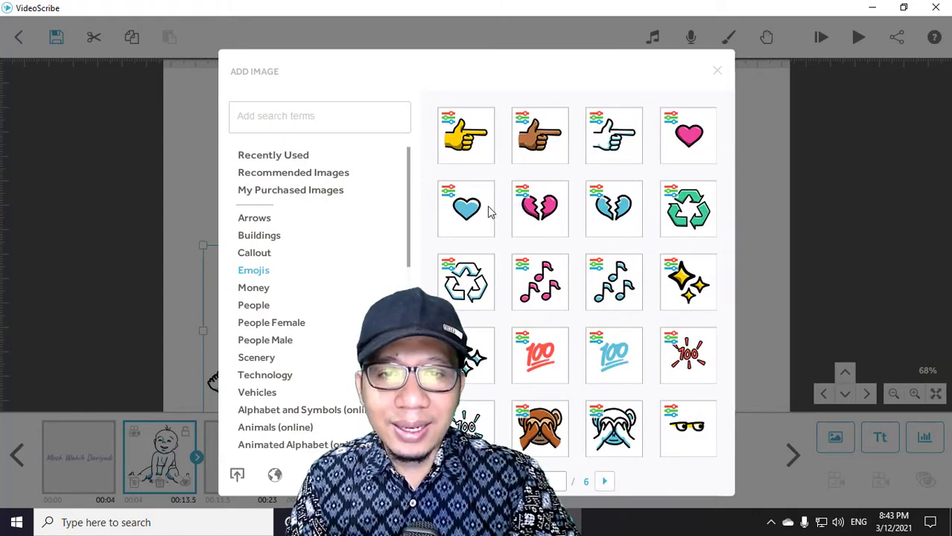
left_click(700, 134)
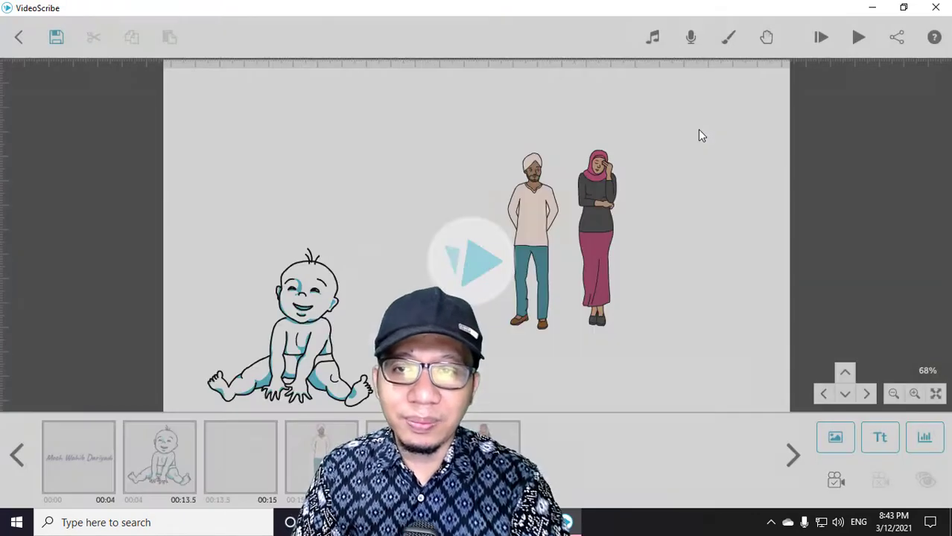
- Position the pink heart around the turbaned man and the woman, and reorder it to directly after the turbaned man in the timeline
left_click_drag(504, 220, 584, 214)
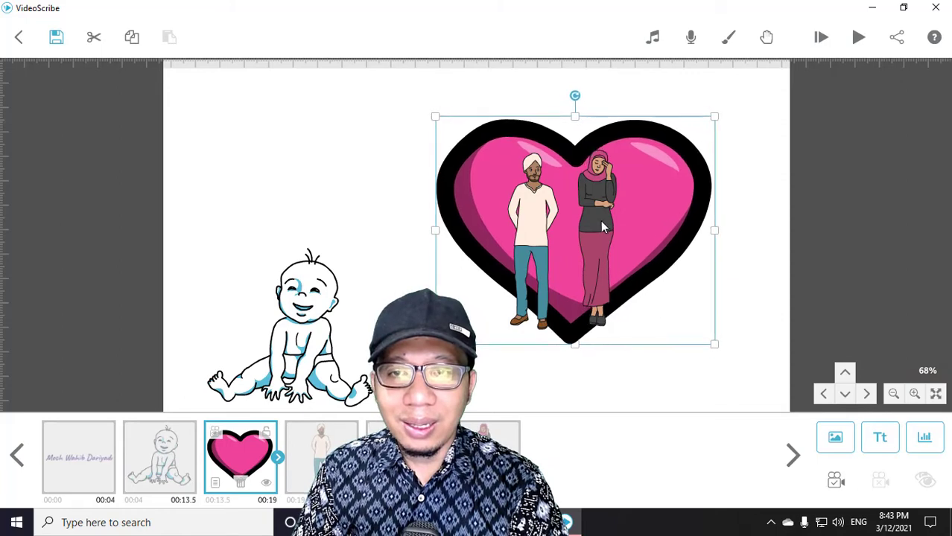
left_click_drag(602, 228, 597, 225)
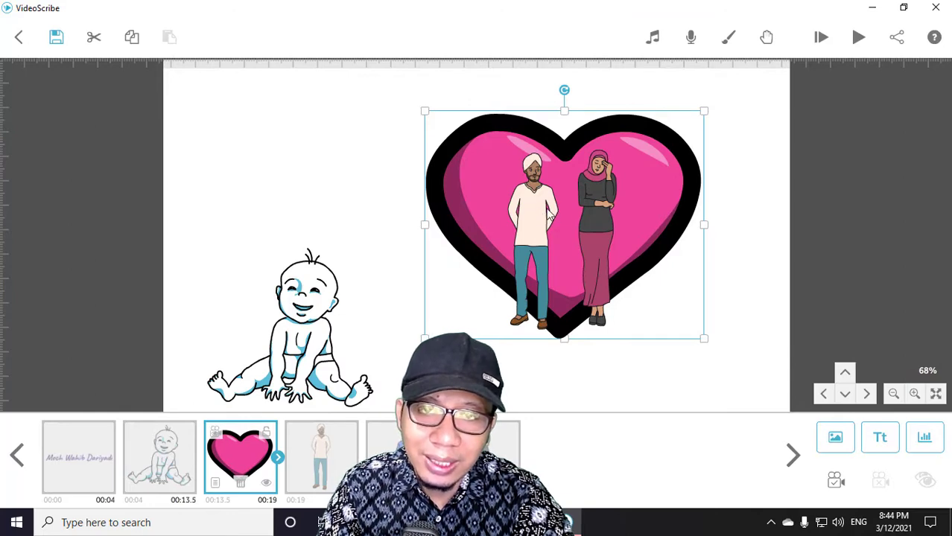
left_click(743, 201)
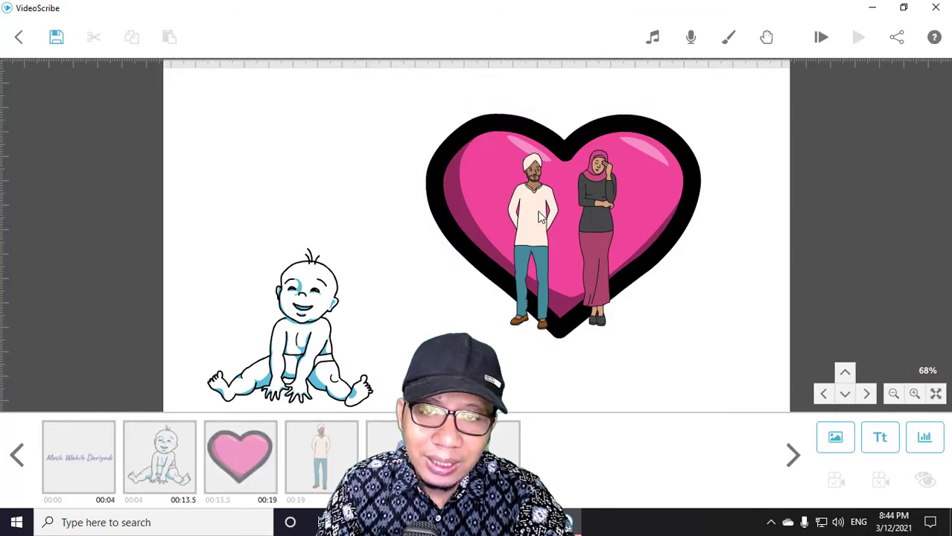
left_click(253, 458)
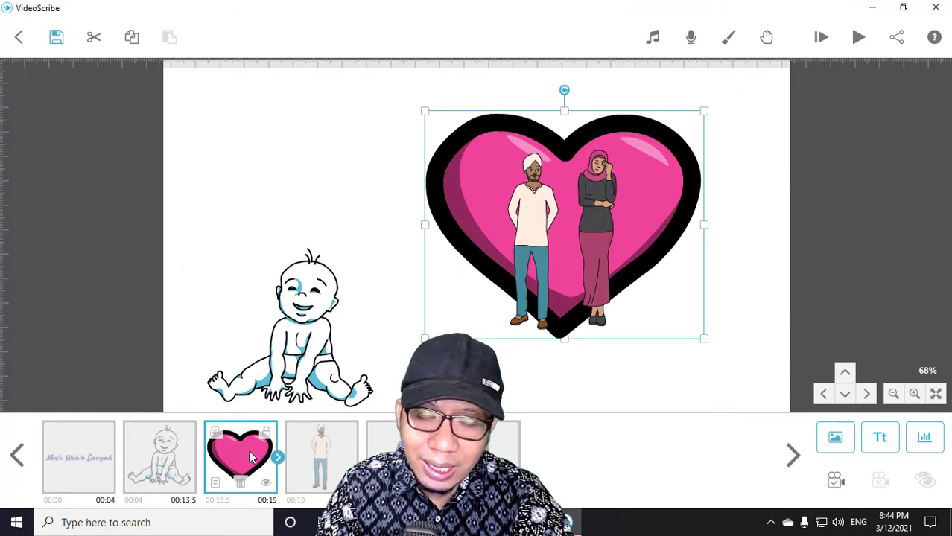
mouse_move(251, 457)
left_mouse_down()
mouse_move(395, 451)
mouse_move(328, 455)
left_mouse_up()
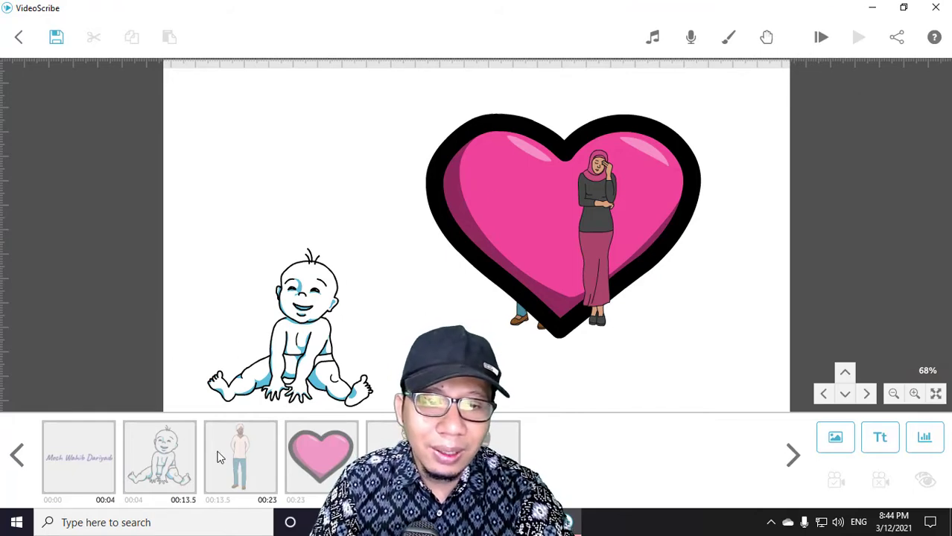
- Preview the animation from the baby image until the pink heart is drawn, and return to the editor
left_click(173, 470)
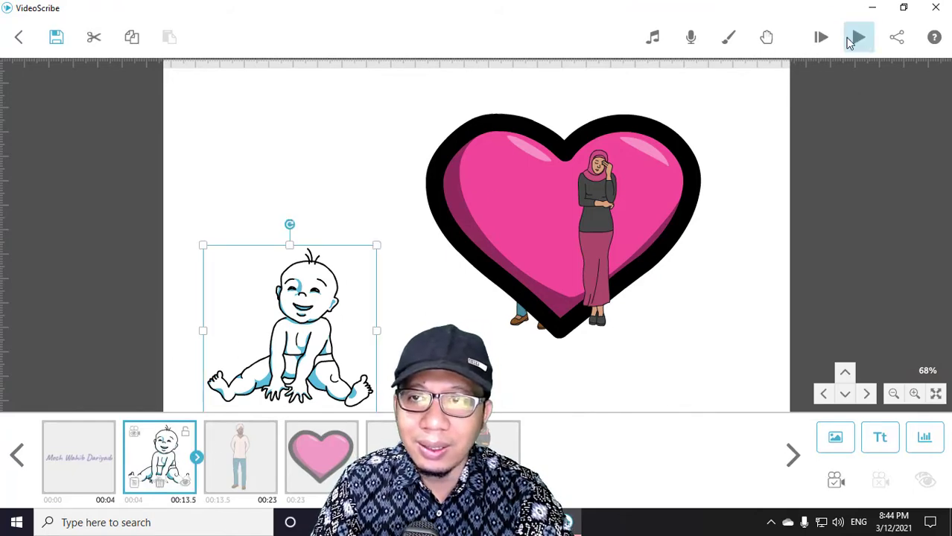
left_click(850, 41)
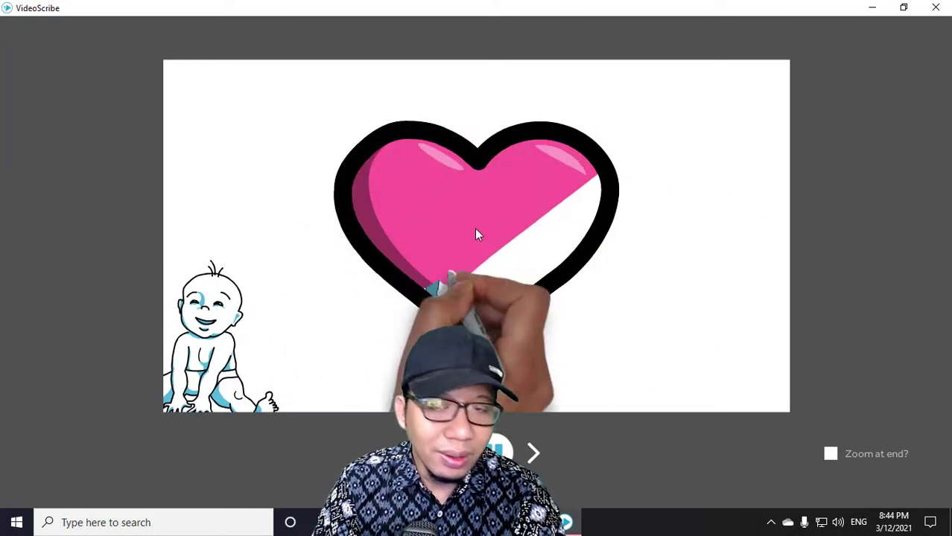
key("Escape")
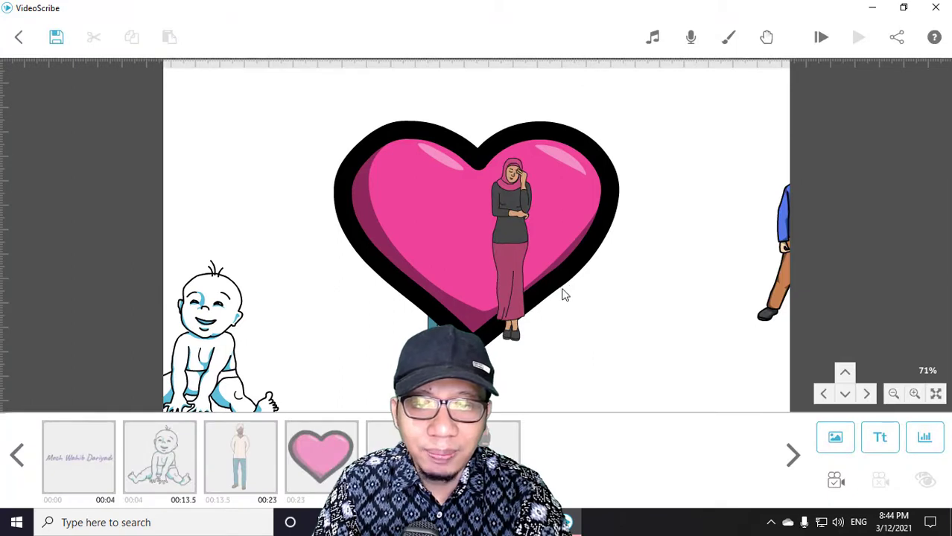
- Move the boy in the blue sweater to the end of the timeline, and place the woman directly before the pink heart
left_click(302, 452)
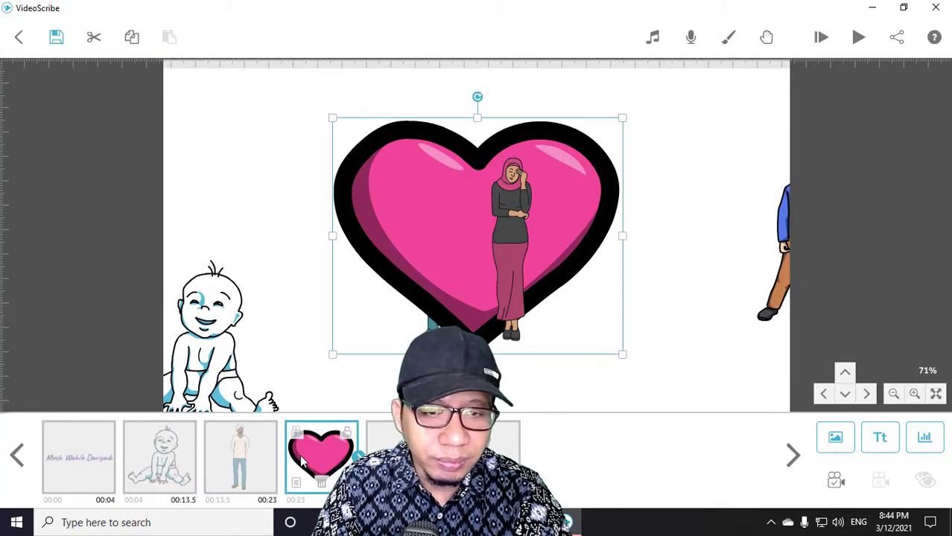
left_click(257, 468)
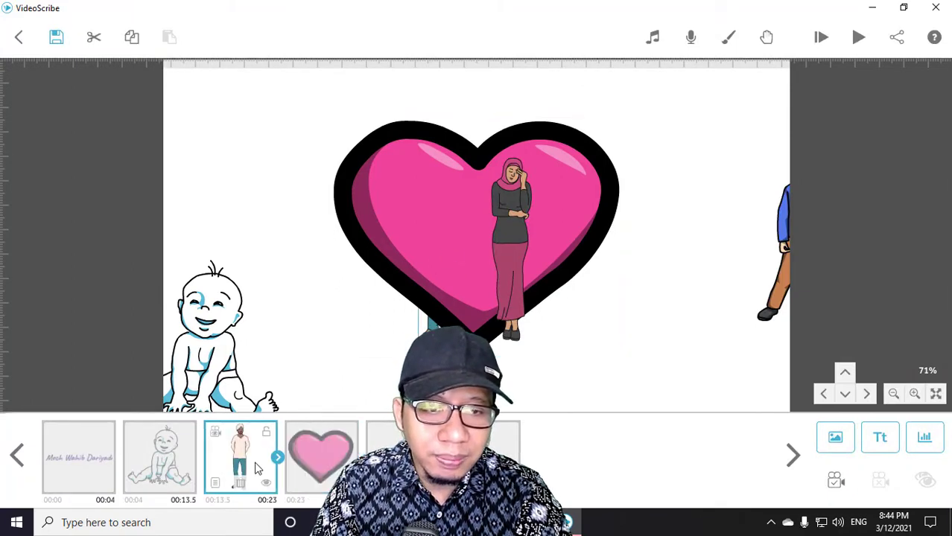
left_click(316, 465)
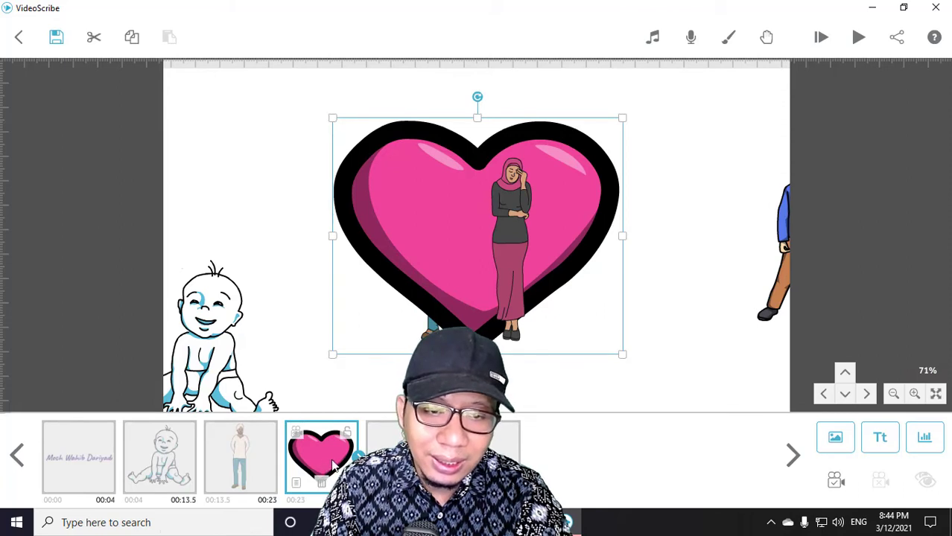
left_click_drag(331, 464, 407, 459)
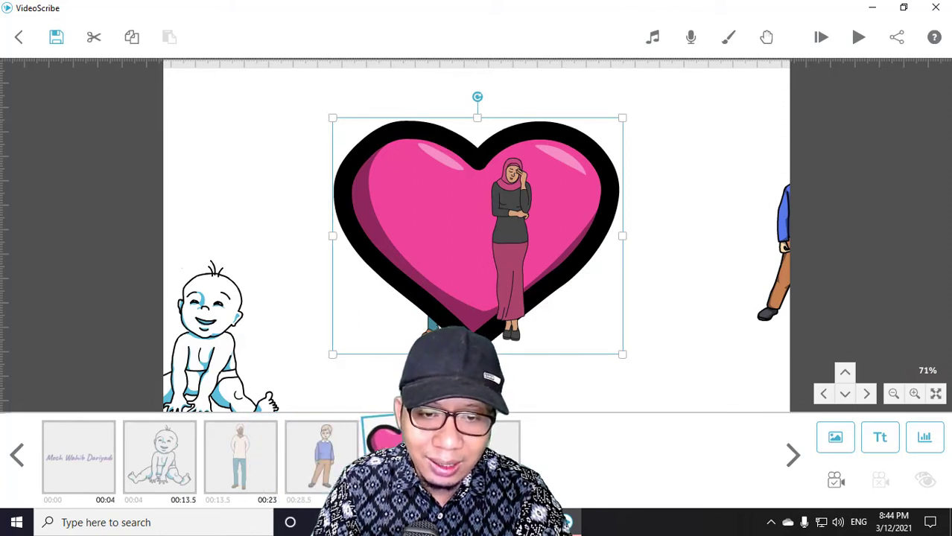
left_click(333, 469)
left_click_drag(333, 469, 522, 451)
left_click(372, 458)
left_click_drag(373, 458, 313, 462)
left_click(384, 445)
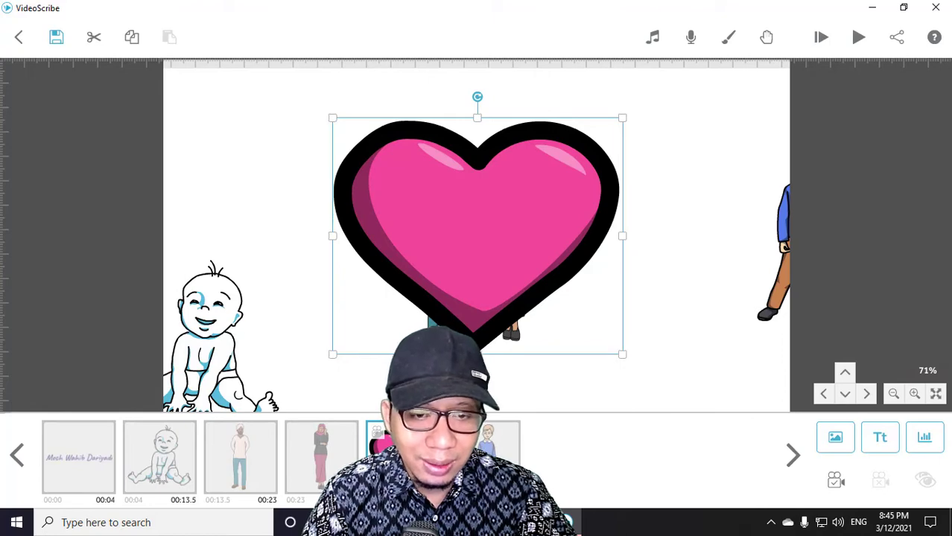
- Move the woman forward one position in the timeline so she follows the pink heart
right_click(539, 252)
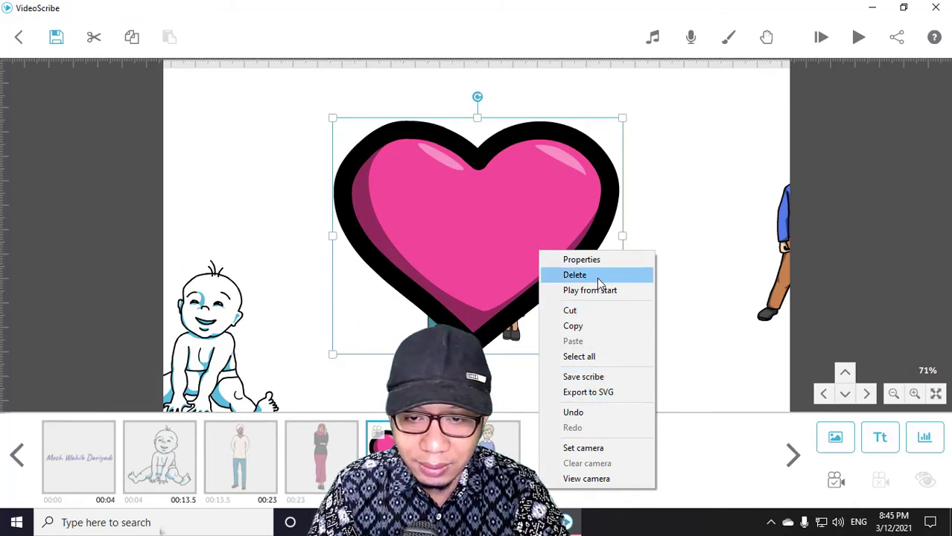
left_click(506, 270)
left_click(330, 442)
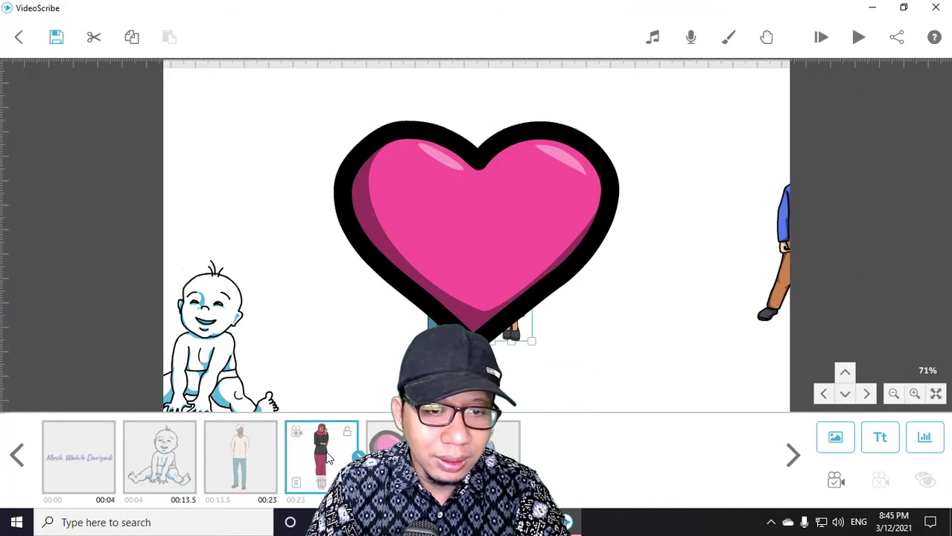
left_click_drag(325, 452, 325, 454)
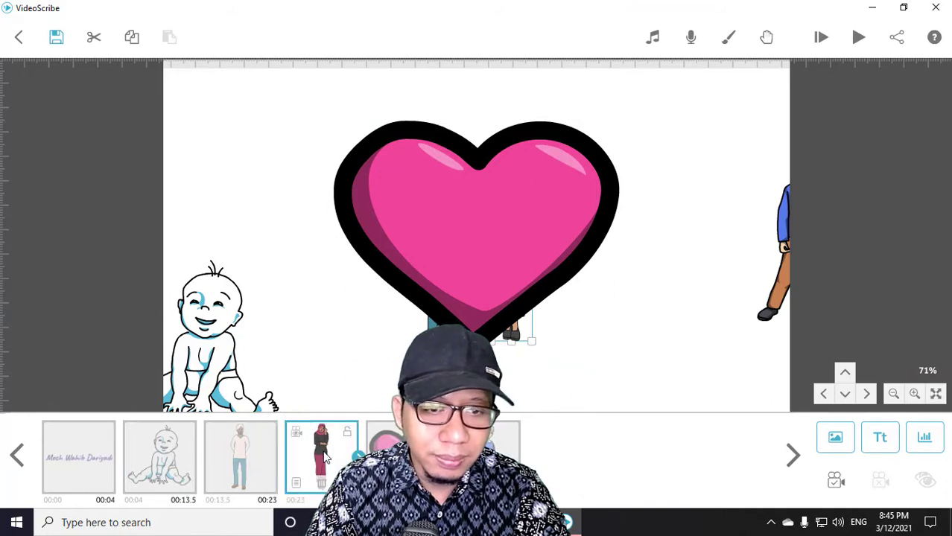
right_click(325, 458)
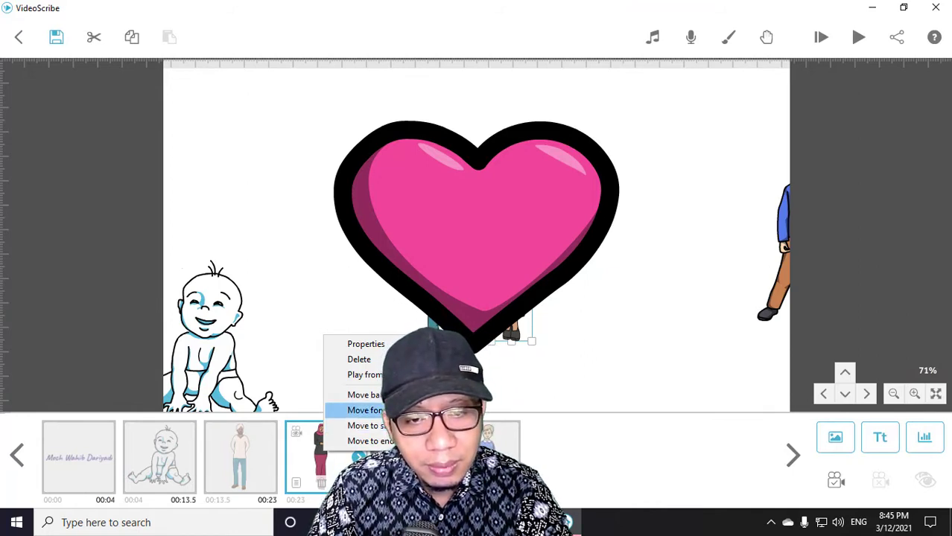
left_click(365, 411)
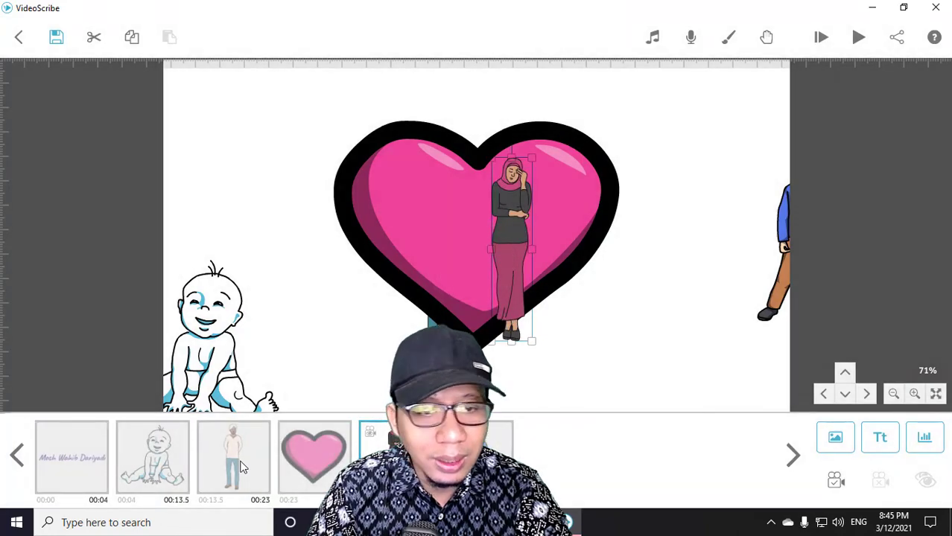
- Move the turbaned man forward one position in the timeline so he is drawn after the pink heart
left_click(245, 463)
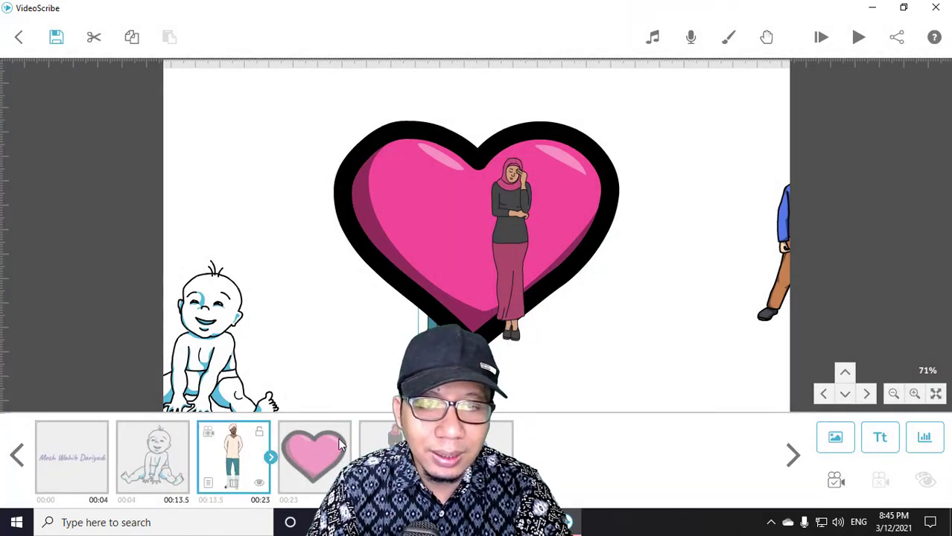
right_click(240, 461)
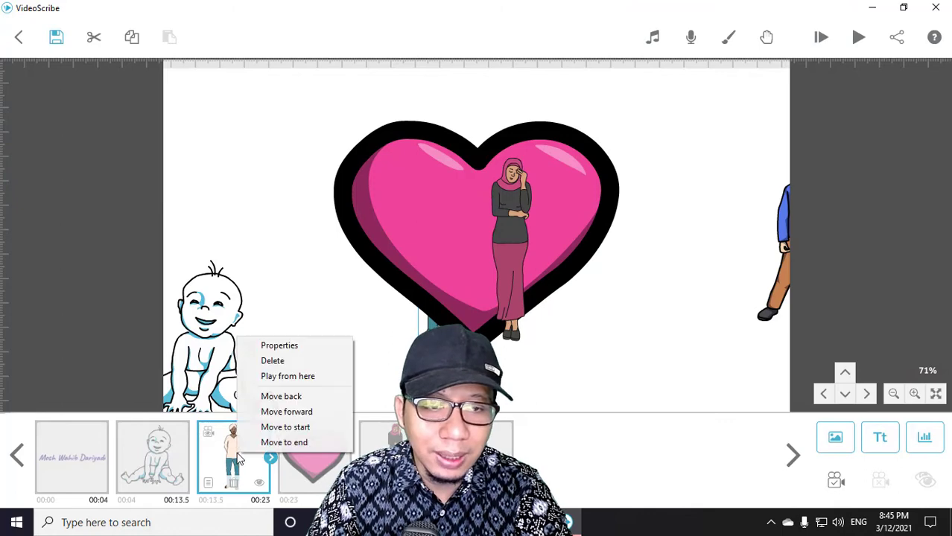
left_click(298, 412)
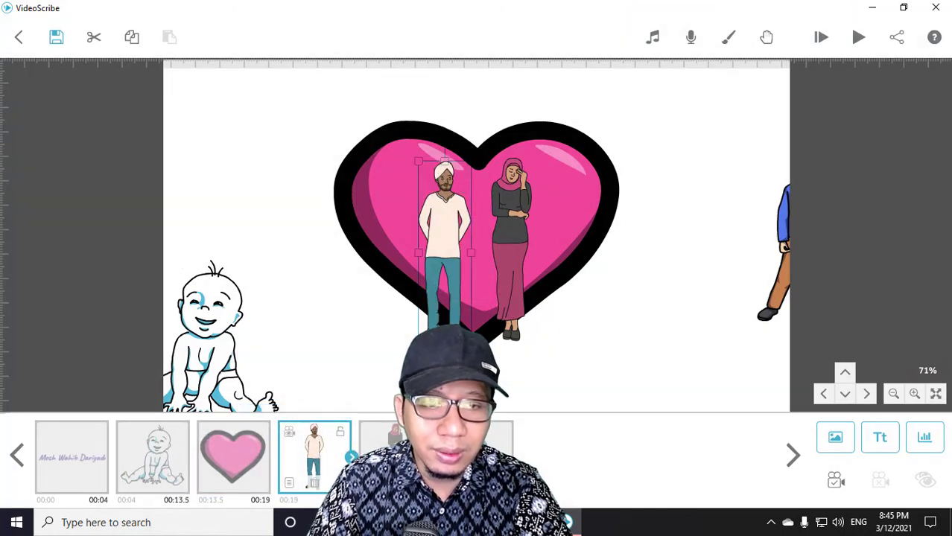
left_click(569, 171)
left_click(665, 154)
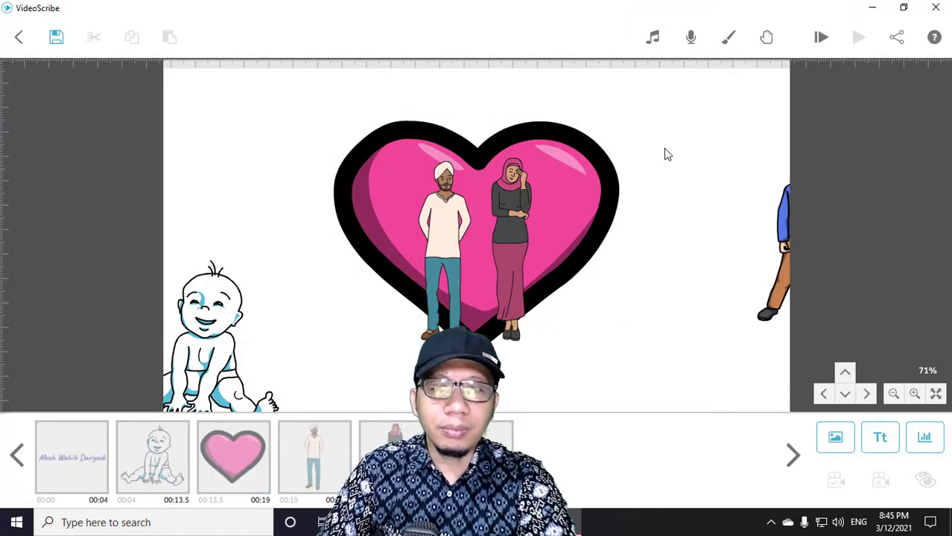
- Enlarge the woman and the turbaned man slightly, keeping them side by side in front of the pink heart
left_click(515, 240)
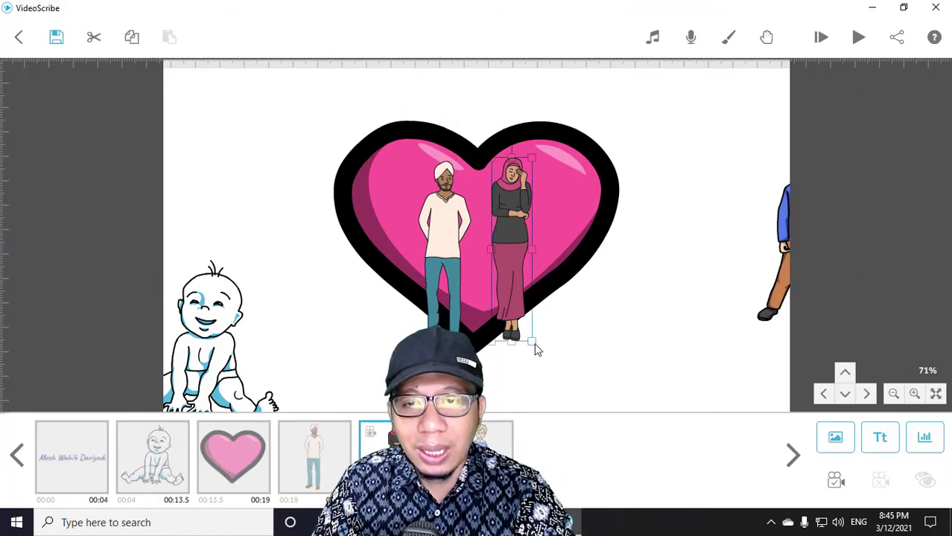
left_click_drag(535, 349, 559, 361)
left_click_drag(513, 238, 521, 252)
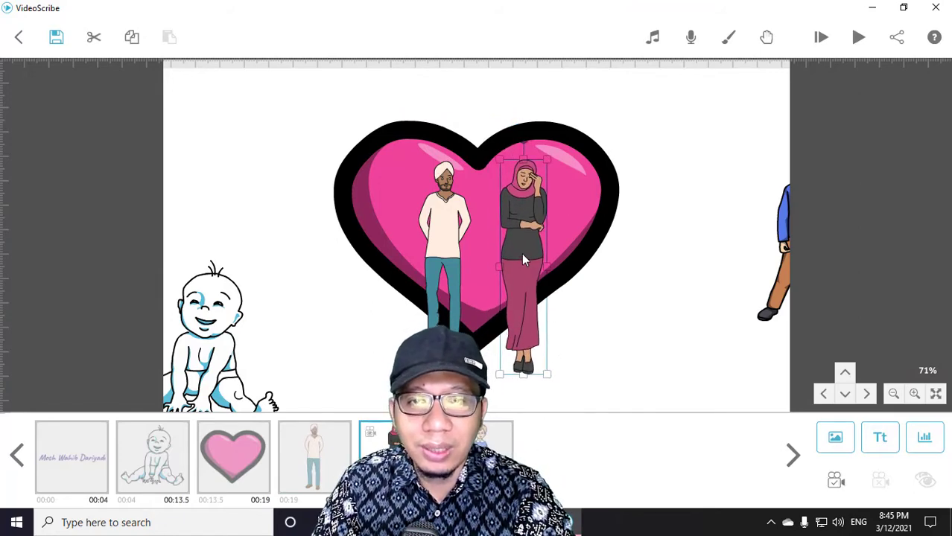
left_click(453, 280)
left_click_drag(418, 330, 406, 341)
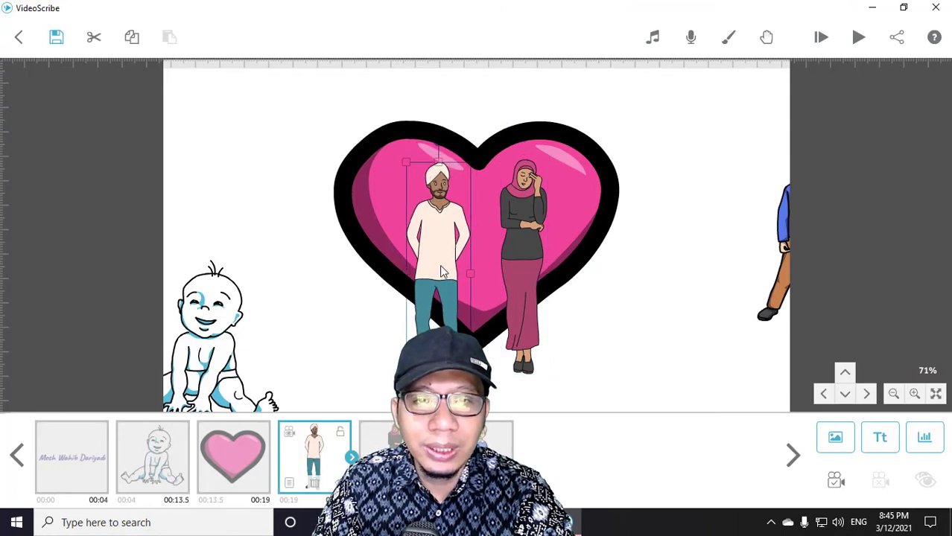
left_click(650, 258)
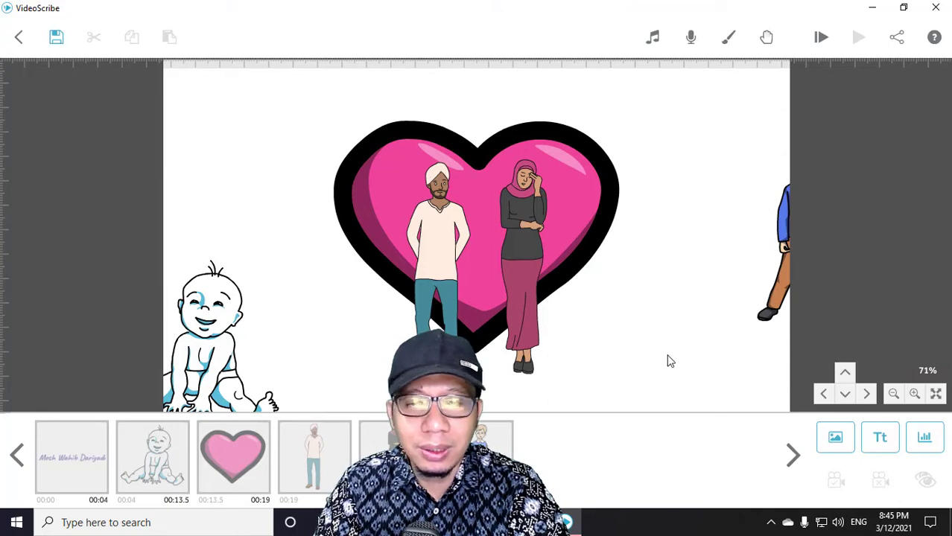
- Move the pink heart, the woman and the turbaned man higher on the canvas, keeping the couple in front of the heart
left_click(894, 395)
left_click(915, 394)
left_click(915, 395)
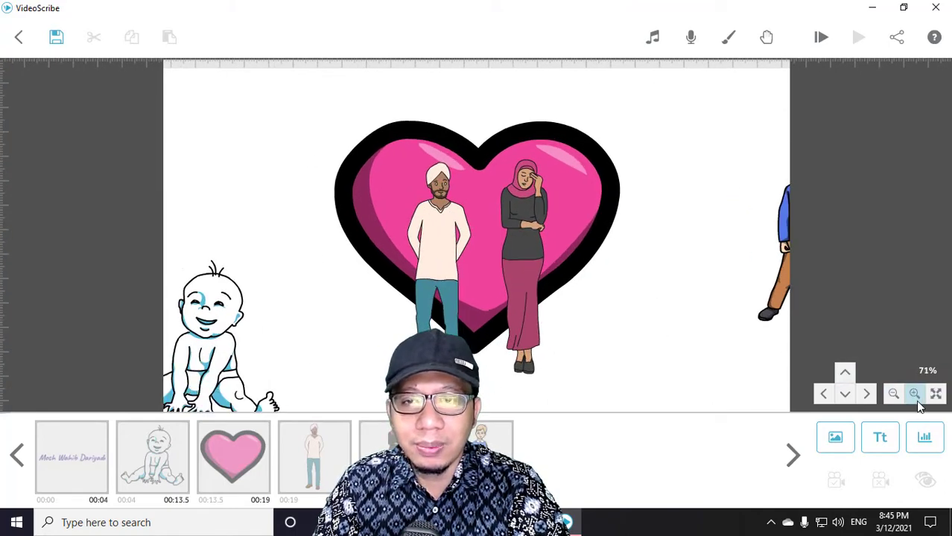
left_click(914, 394)
left_click(914, 395)
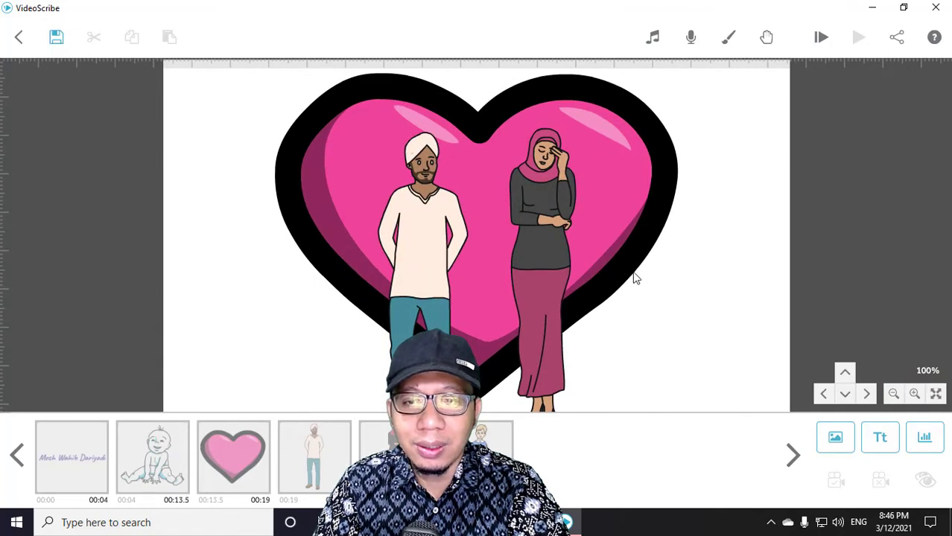
left_click(893, 394)
left_click(893, 394)
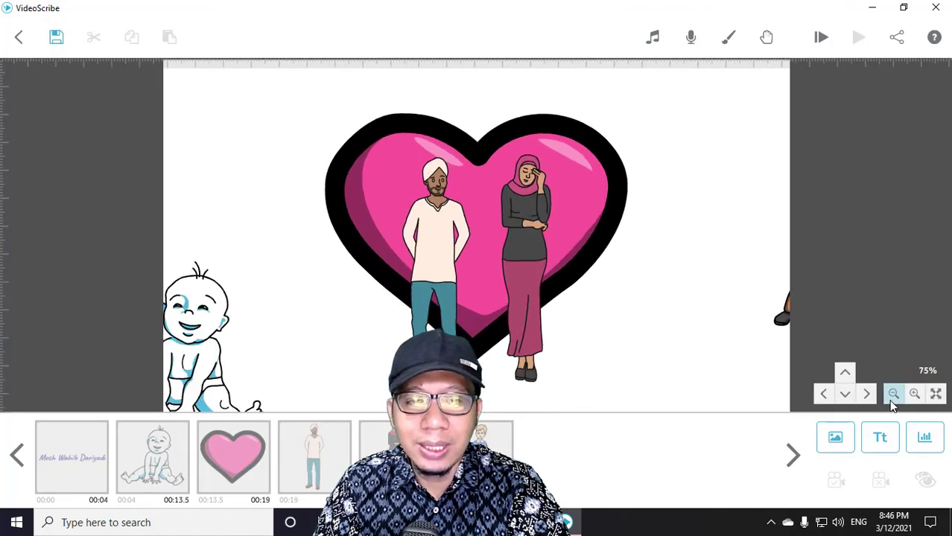
left_click(371, 181)
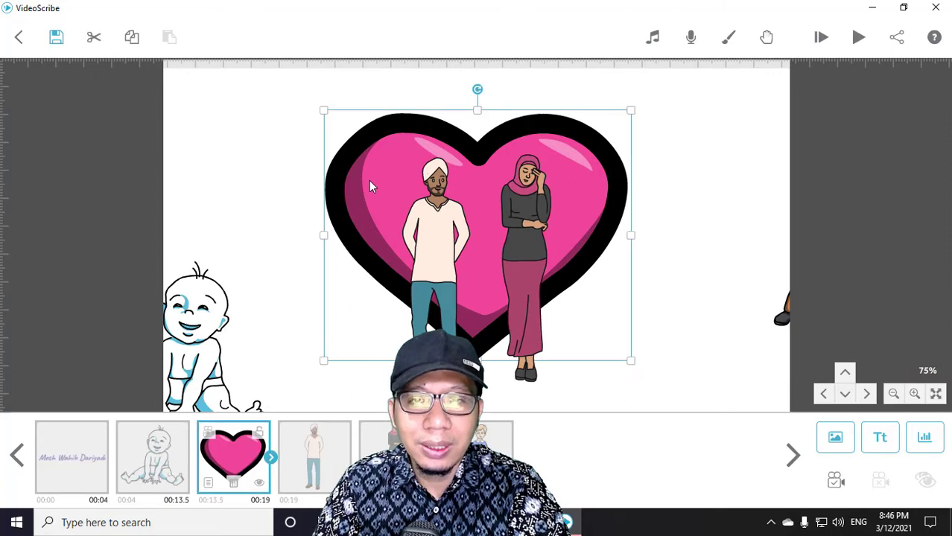
left_click_drag(370, 181, 376, 113)
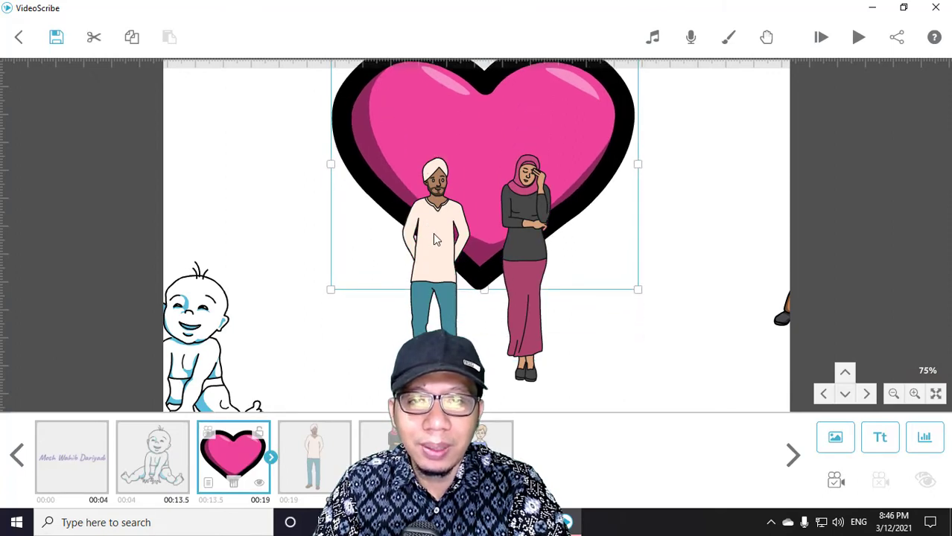
left_click(552, 406)
left_click(530, 337)
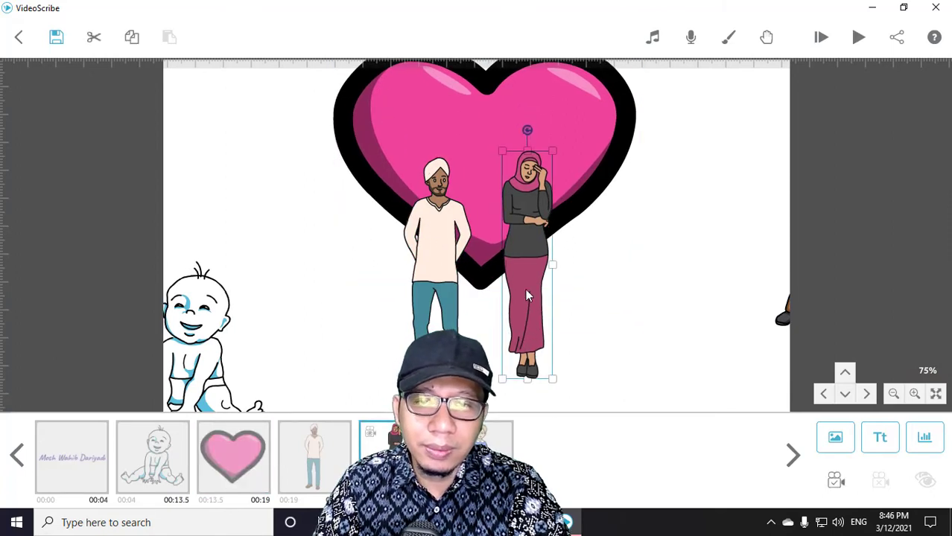
left_click_drag(529, 337, 530, 263)
left_click(437, 285)
left_click_drag(437, 285, 440, 216)
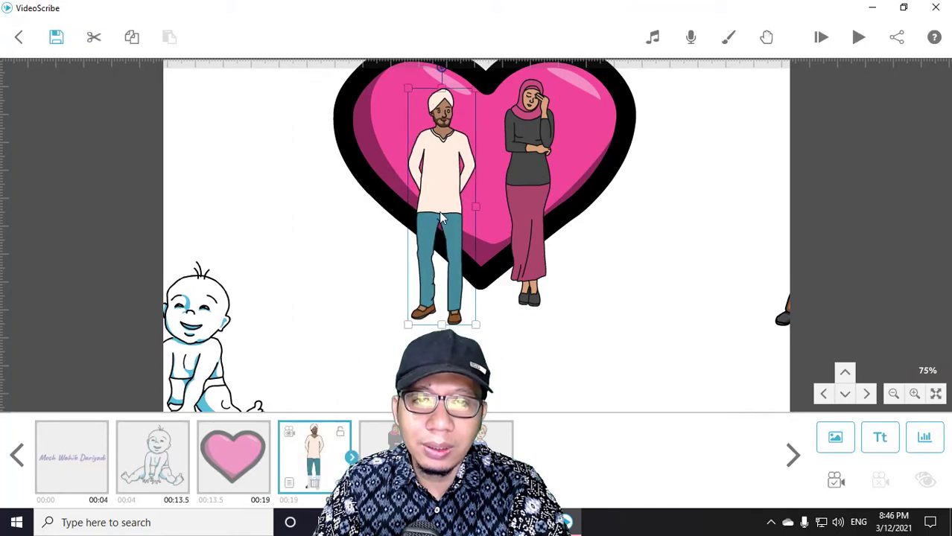
left_click(646, 288)
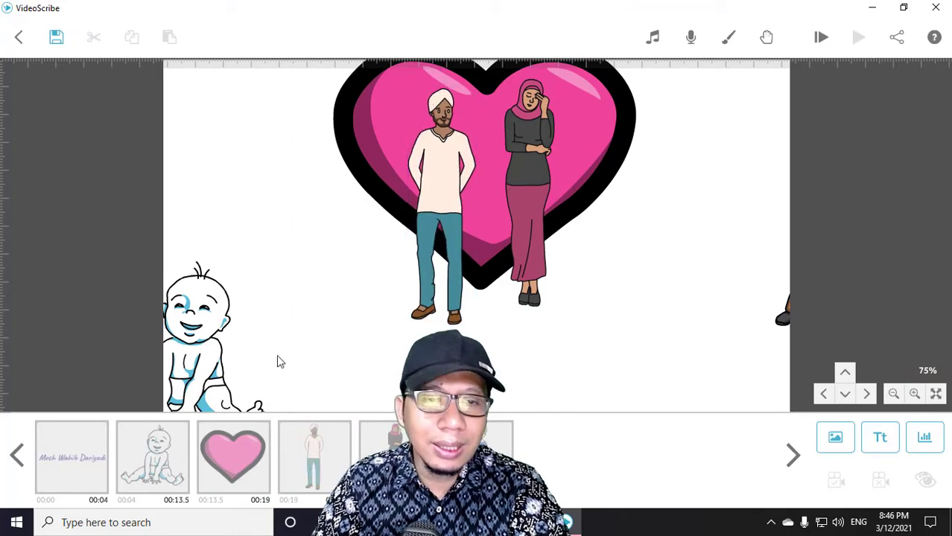
- Frame the heart and couple at 91% zoom, and set that view as the pink heart's camera position
left_click(896, 399)
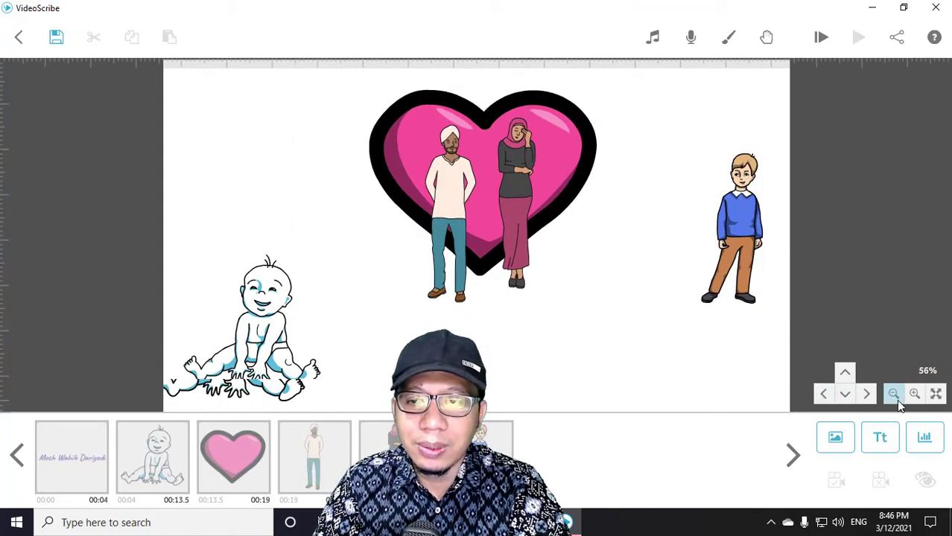
left_click(910, 397)
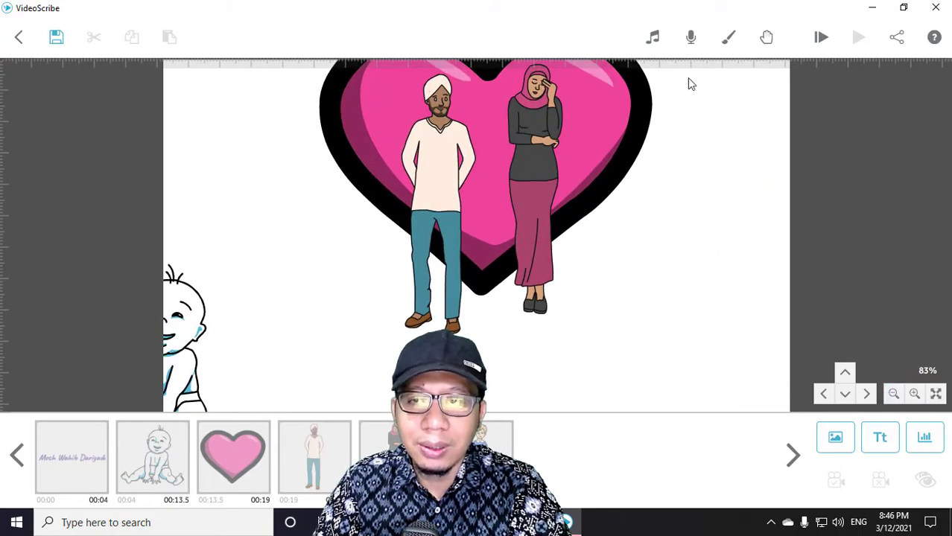
scroll(694, 132, "down", 2)
scroll(686, 199, "up", 2)
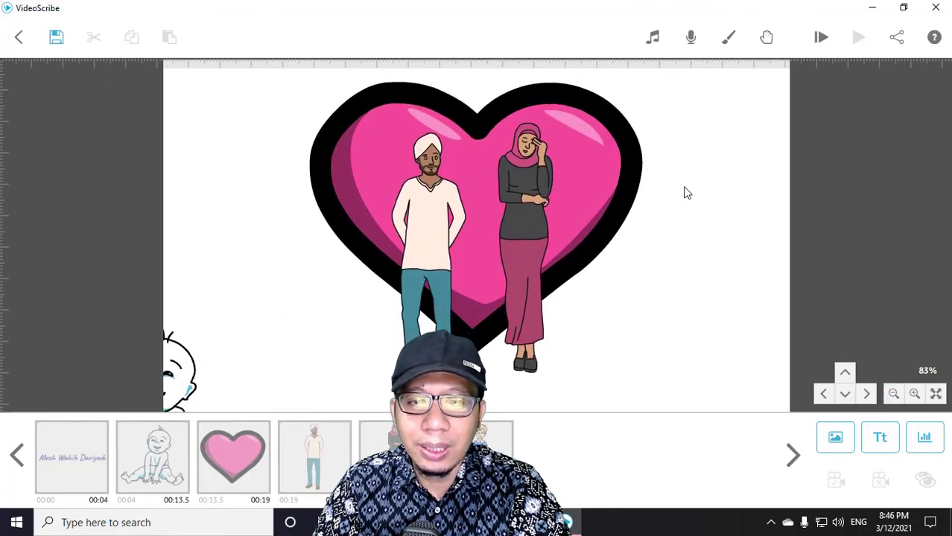
left_click(914, 393)
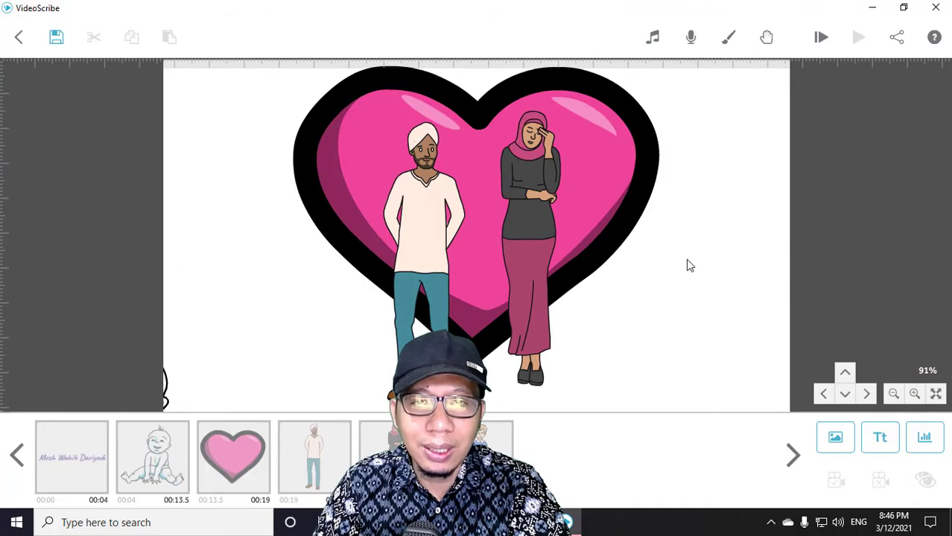
left_click_drag(686, 265, 673, 264)
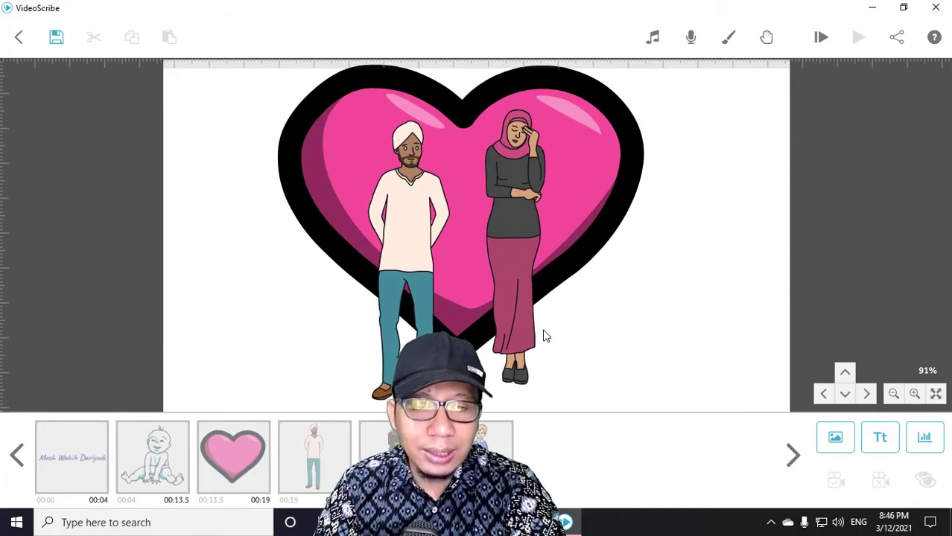
left_click(241, 465)
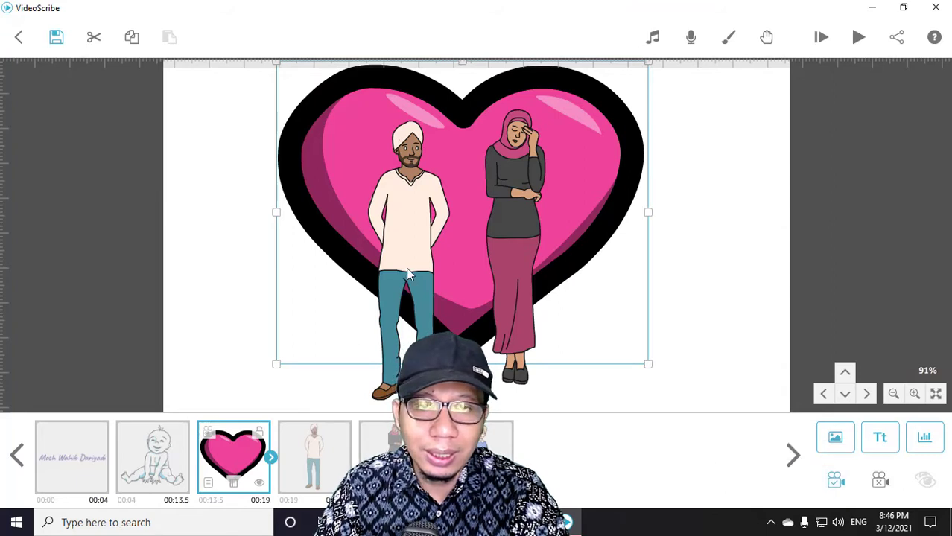
- Frame the turbaned man and the woman closely at 146% zoom, and set that view as the turbaned man's camera position
left_click(741, 301)
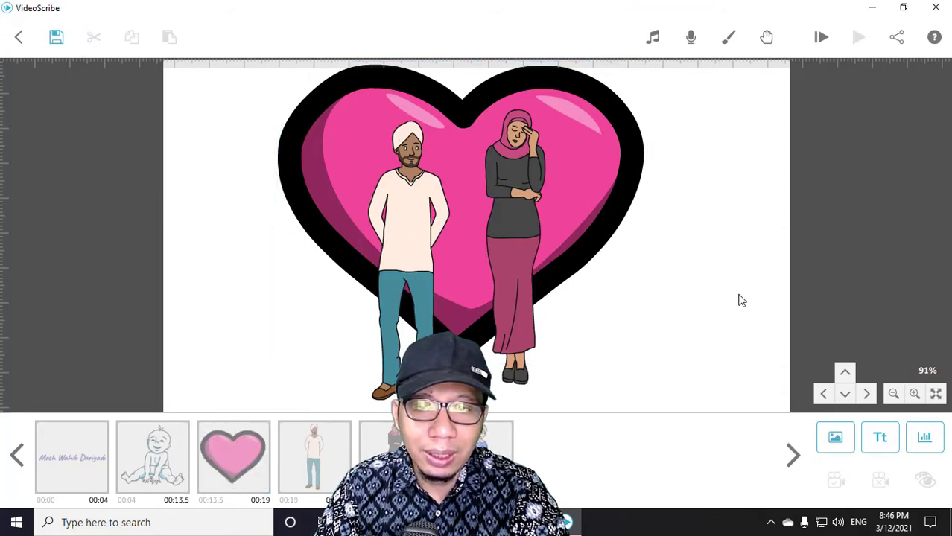
left_click(423, 259)
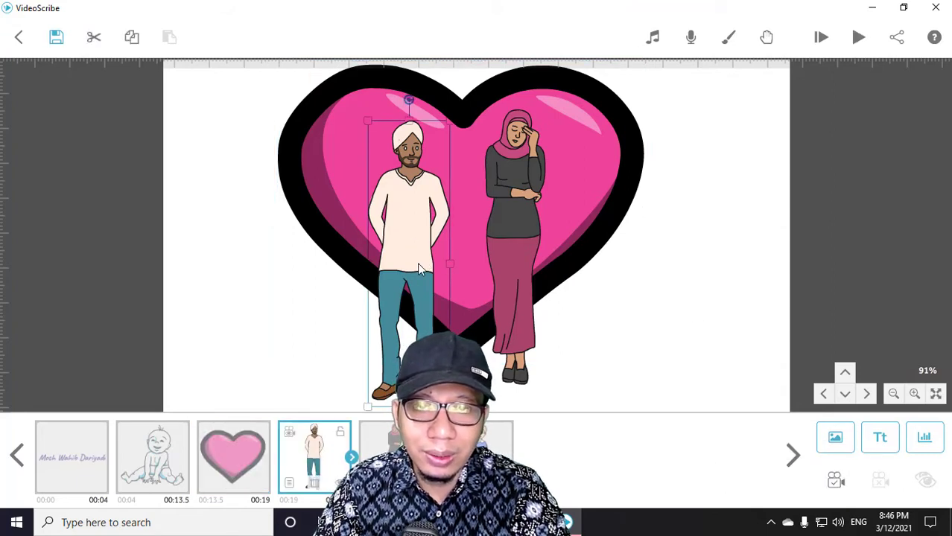
left_click(915, 394)
left_click(894, 395)
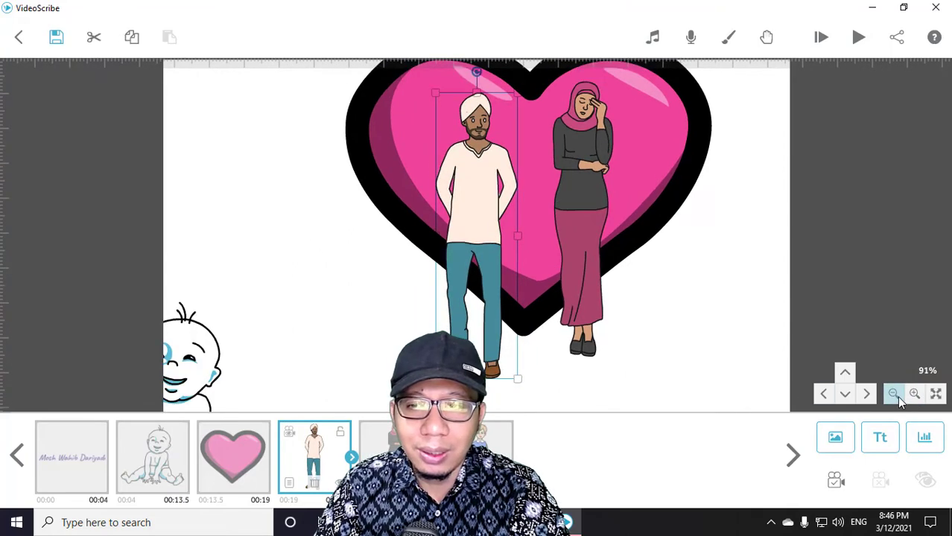
left_click(915, 395)
left_click(915, 395)
left_click(914, 394)
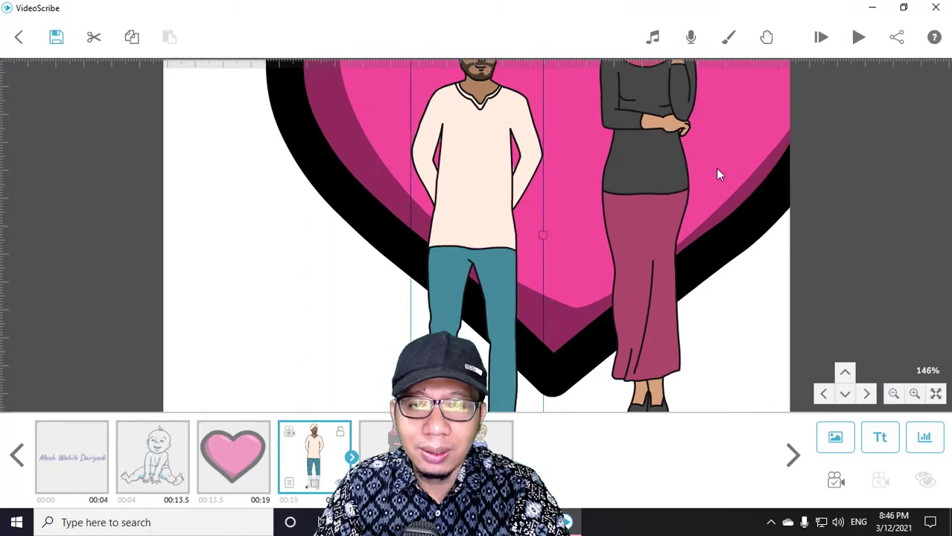
left_click(707, 161)
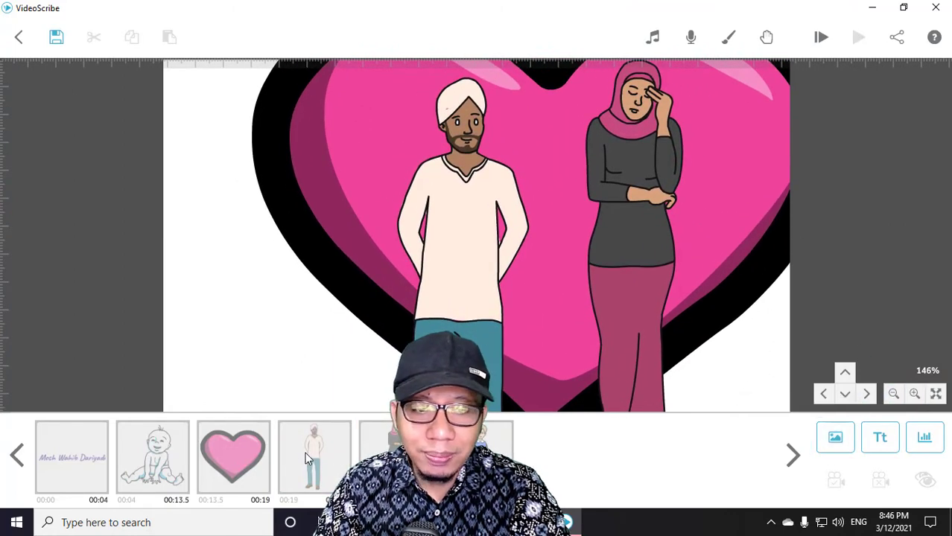
left_click(346, 462)
left_click(835, 479)
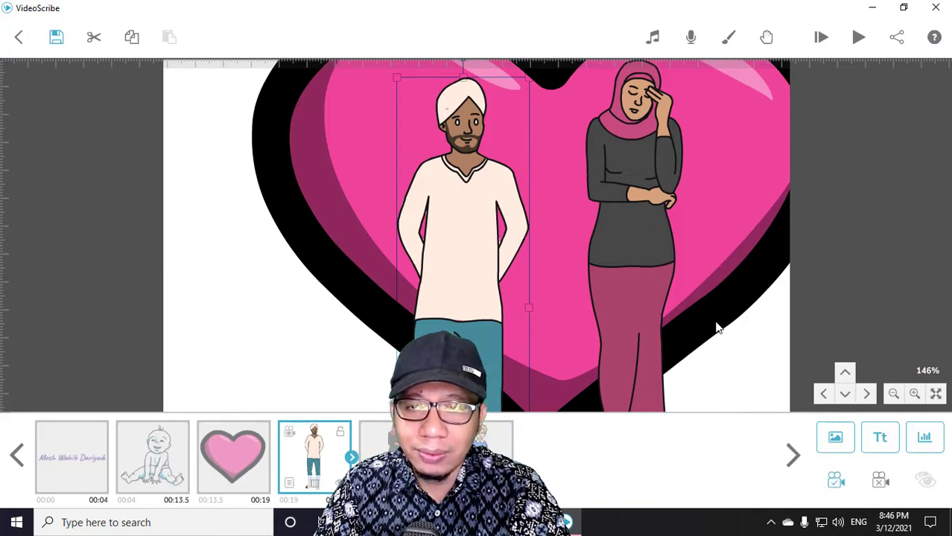
- Frame the couple in front of the heart at 133% zoom, and set that view as the woman's camera position
left_click(730, 326)
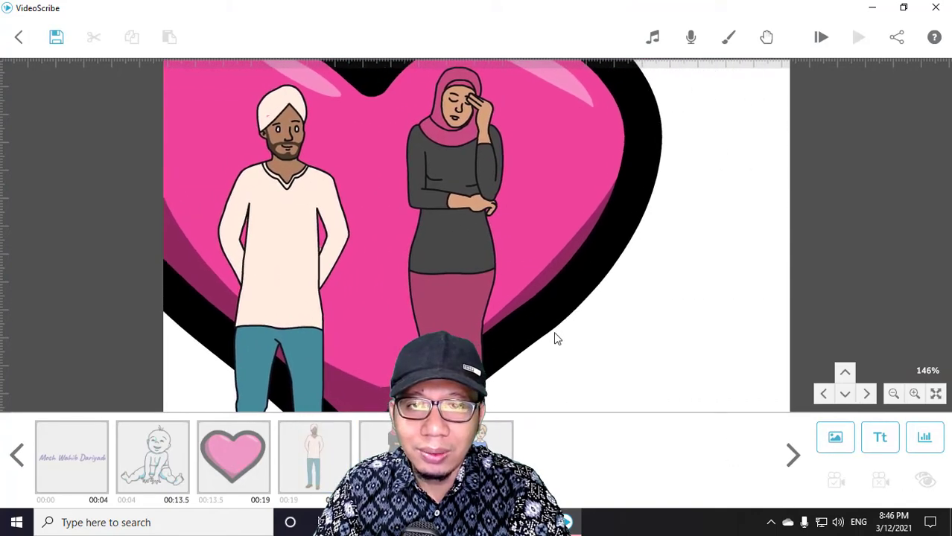
left_click(894, 394)
left_click_drag(629, 323, 631, 303)
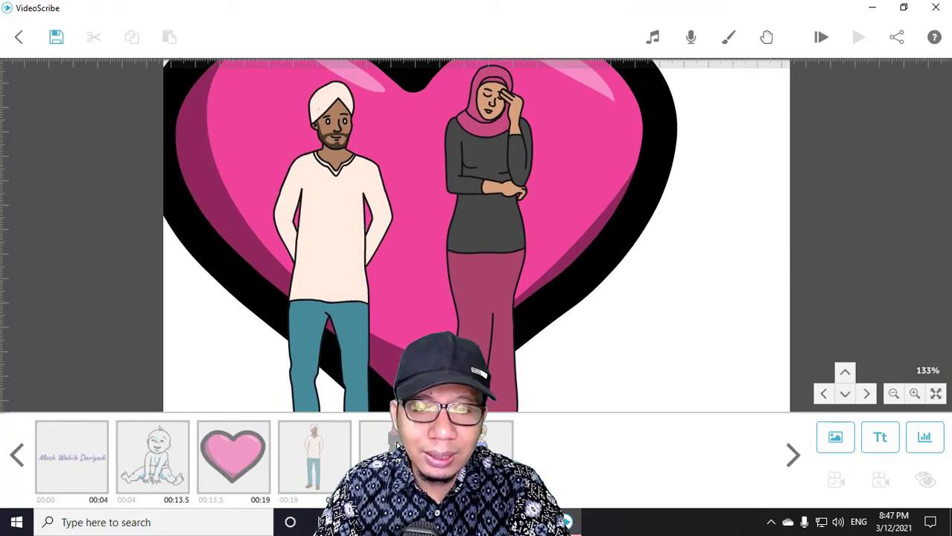
left_click(398, 445)
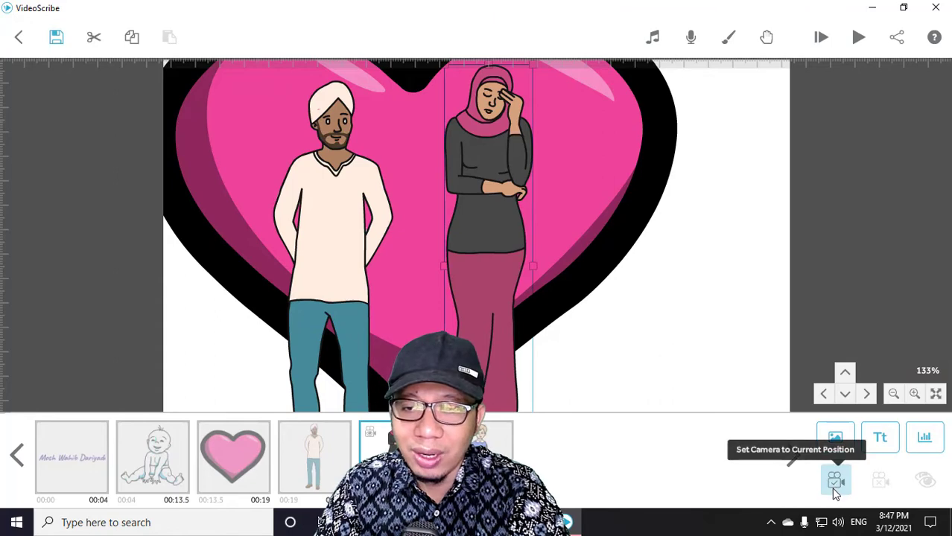
left_click(658, 291)
left_click(652, 327)
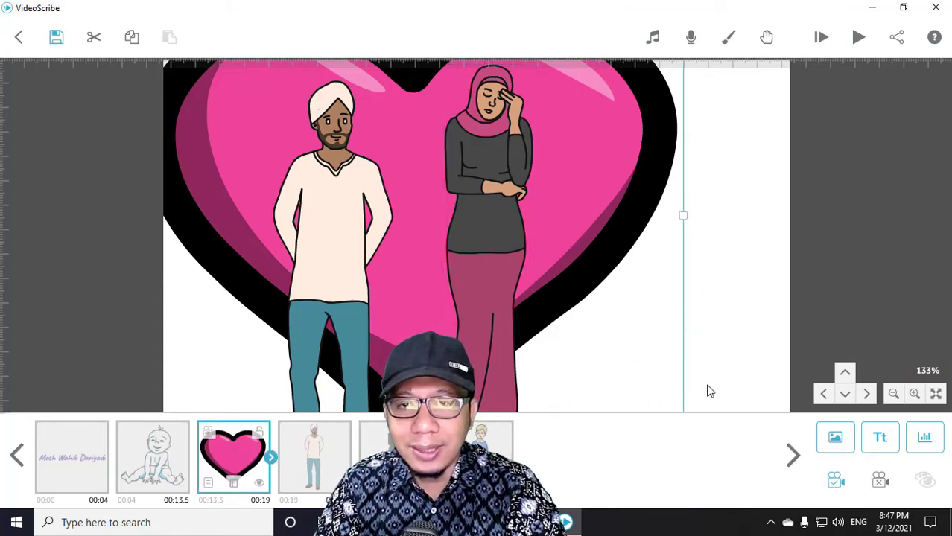
left_click(398, 445)
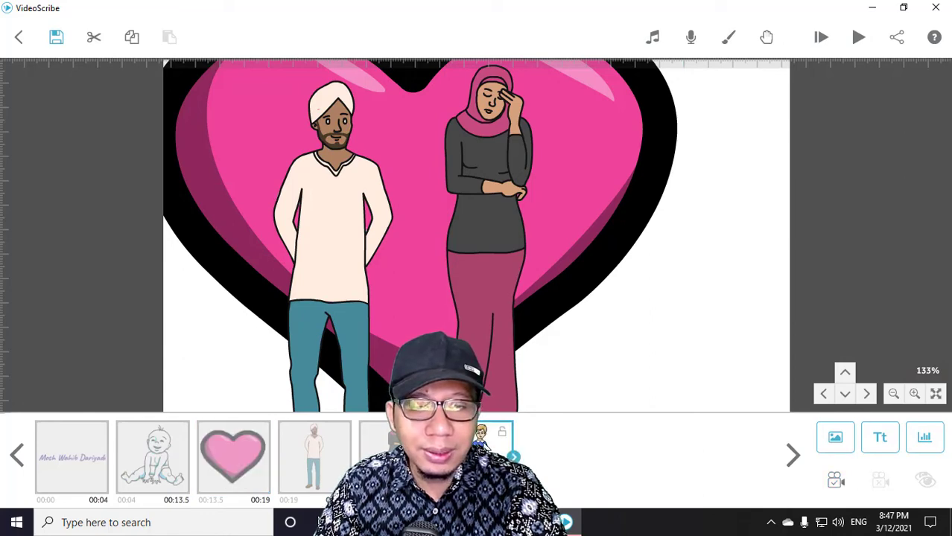
left_click(648, 258)
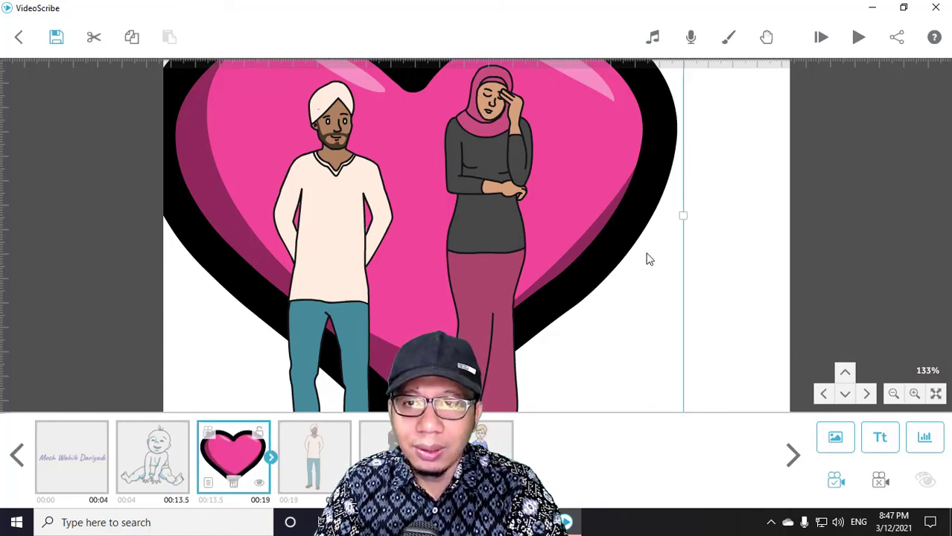
- Add the blue arrow curving down to the right from the Arrows image category, placing it directly after the woman in the timeline
left_click(893, 394)
left_click(893, 395)
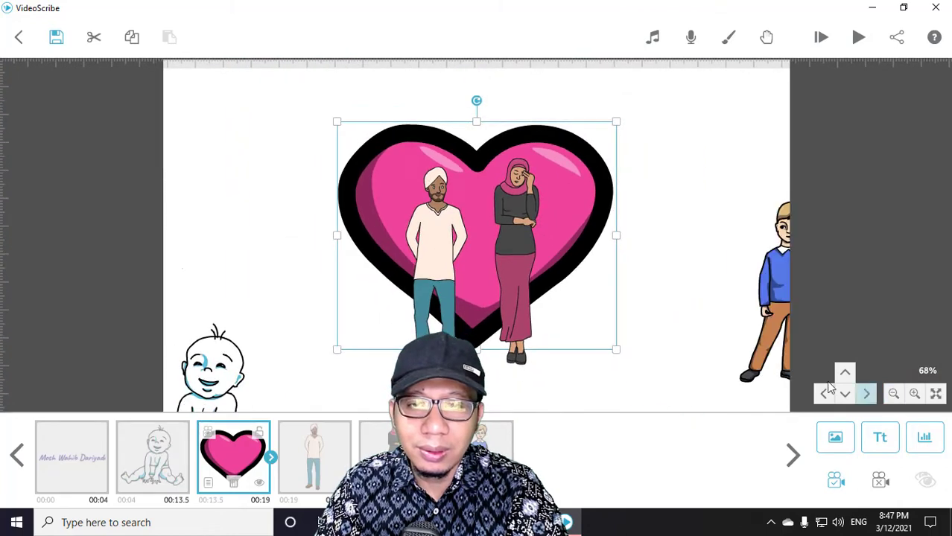
left_click(656, 257)
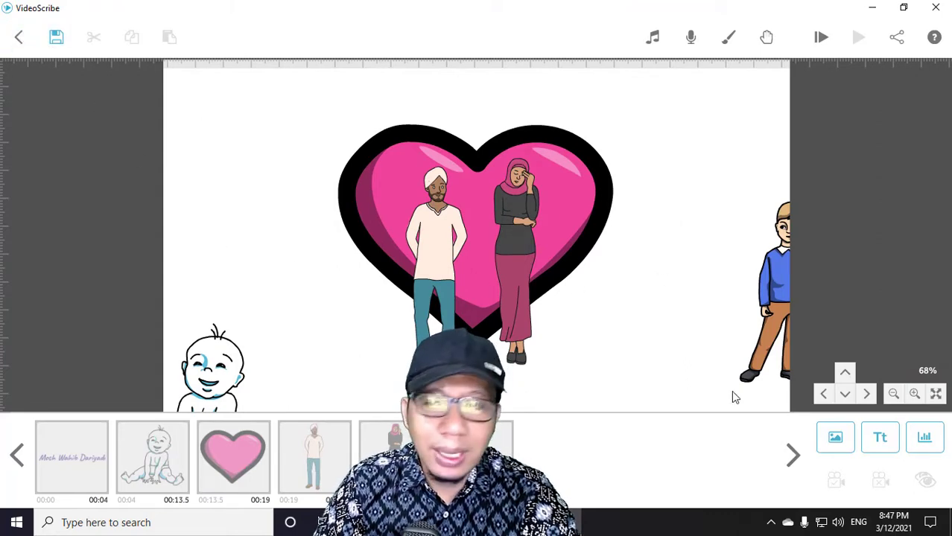
left_click(833, 437)
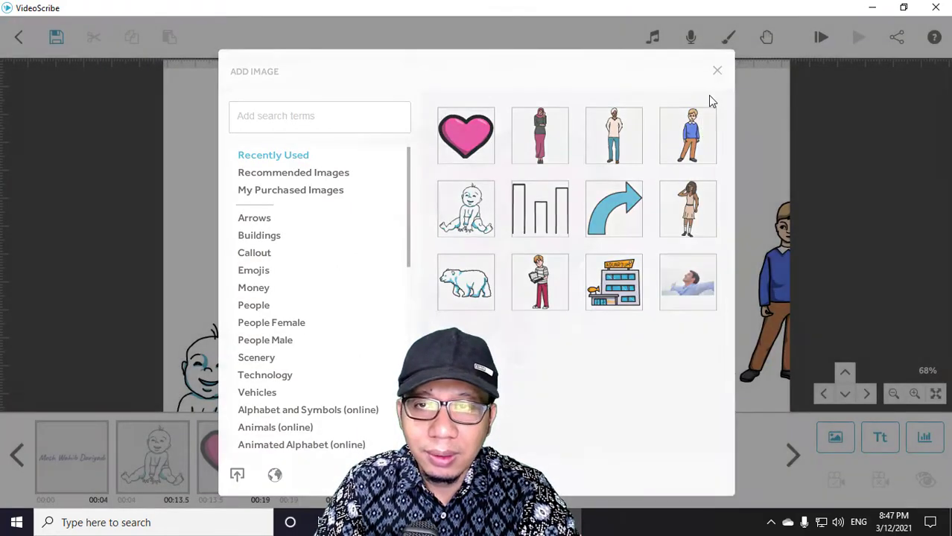
left_click(540, 135)
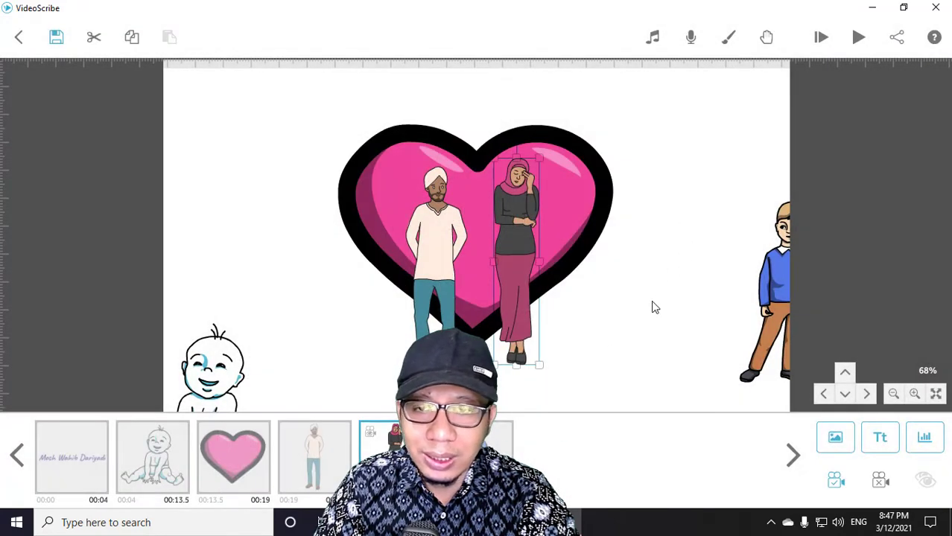
left_click(833, 439)
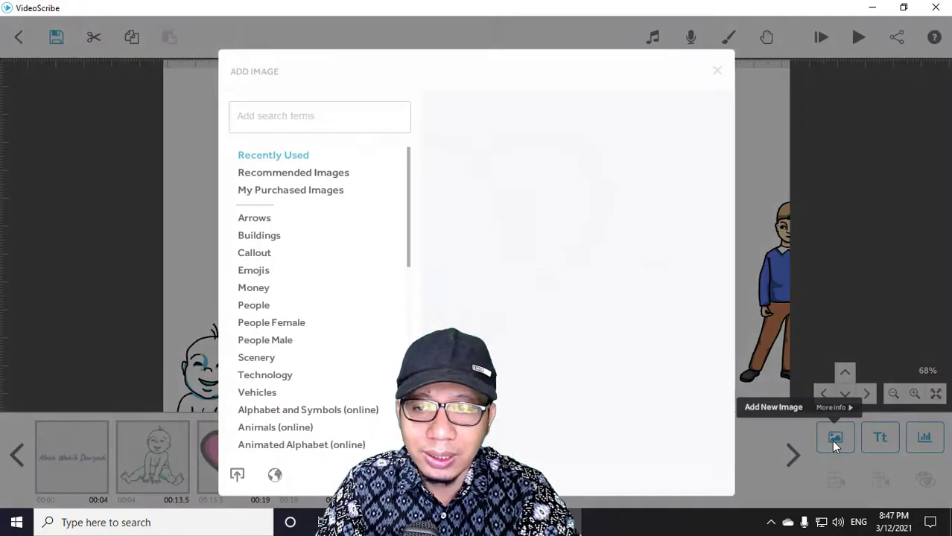
left_click(254, 235)
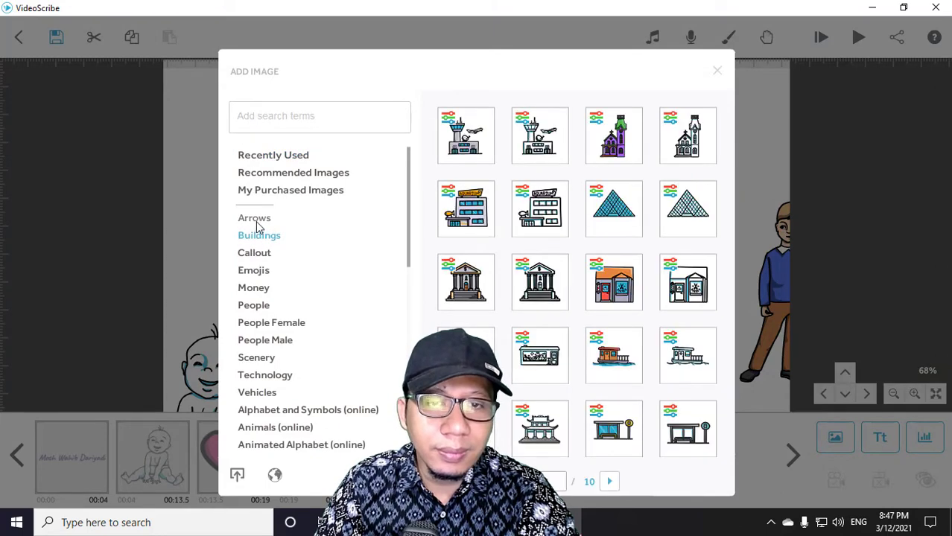
left_click(256, 221)
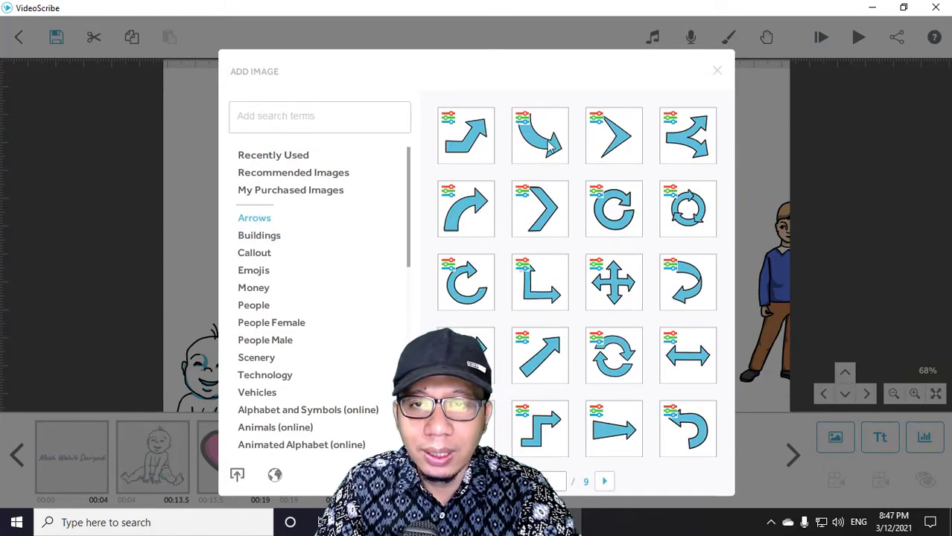
left_click(548, 146)
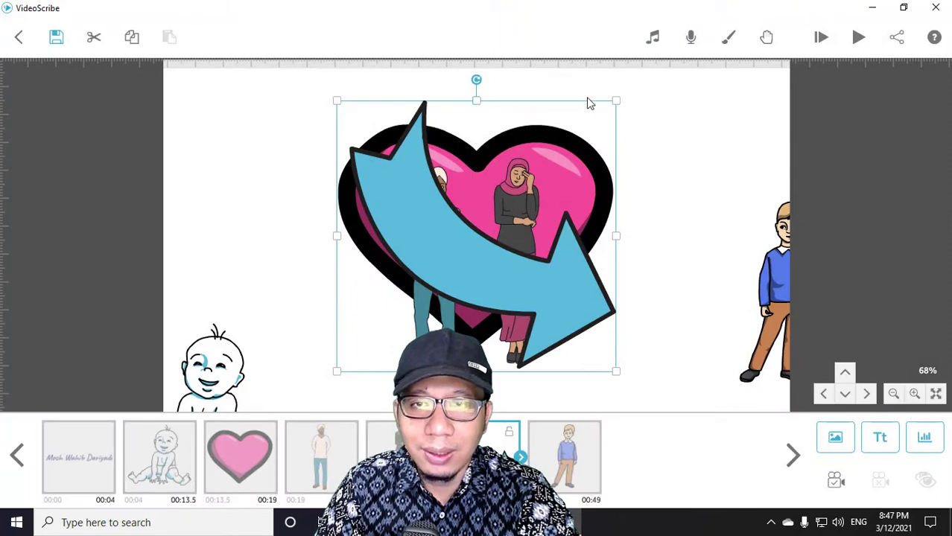
- Shrink the blue curved arrow and place it between the pink heart and the boy, pointing towards the boy
left_click_drag(618, 105, 531, 182)
left_click_drag(458, 229, 636, 307)
left_click(660, 413)
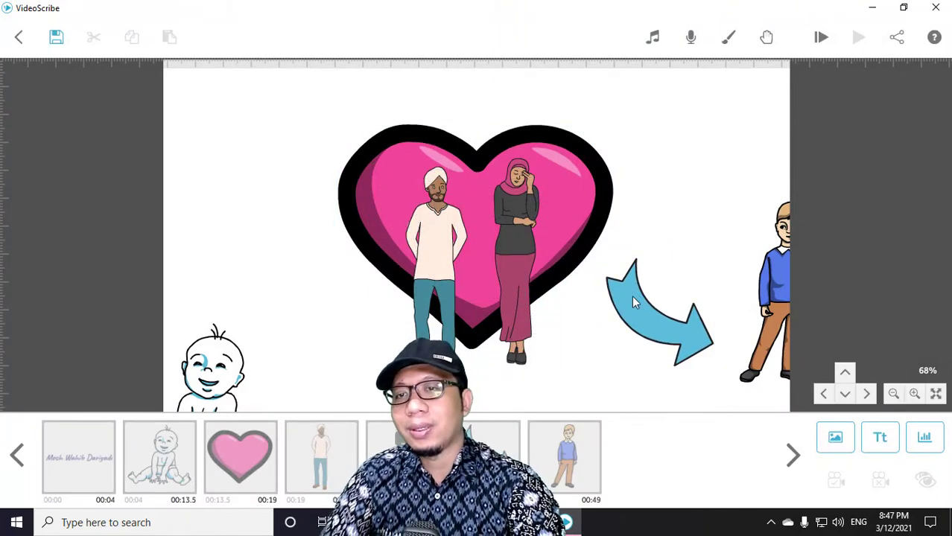
- Preview the whole animation from the start
left_click(819, 40)
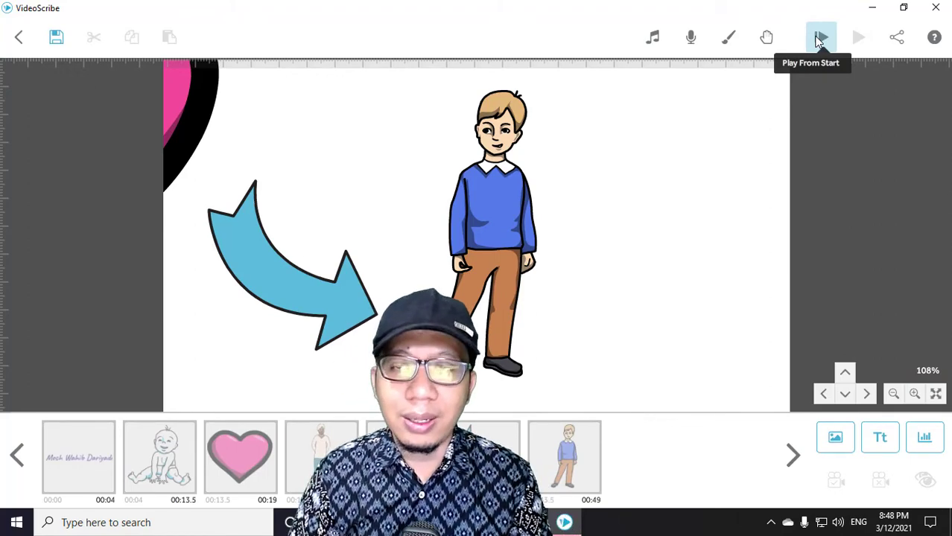
- Open the scribe voiceover settings and start recording a voiceover with the microphone
left_click(691, 38)
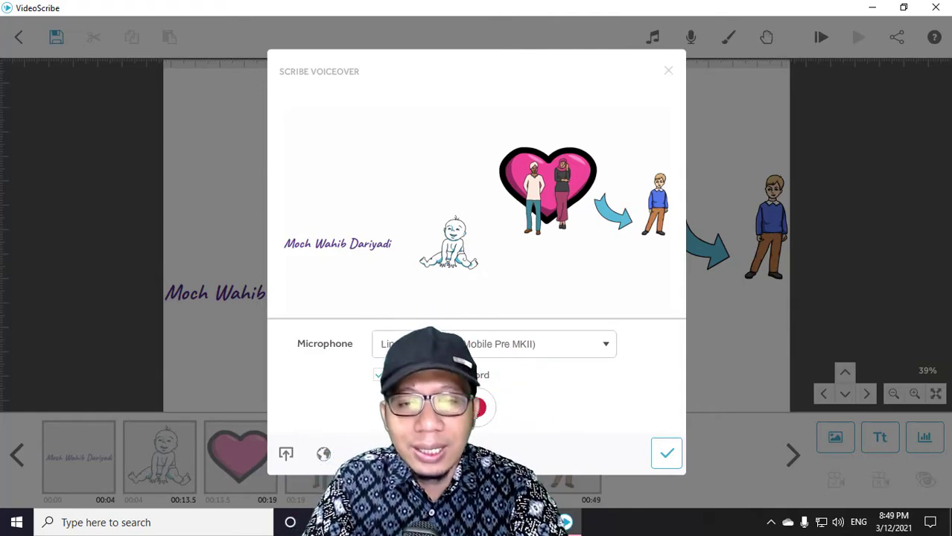
left_click(465, 408)
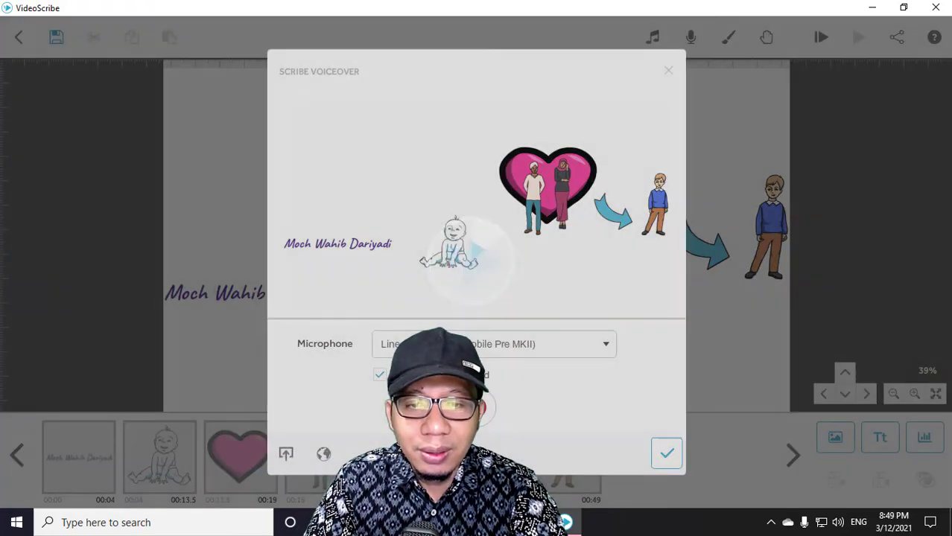